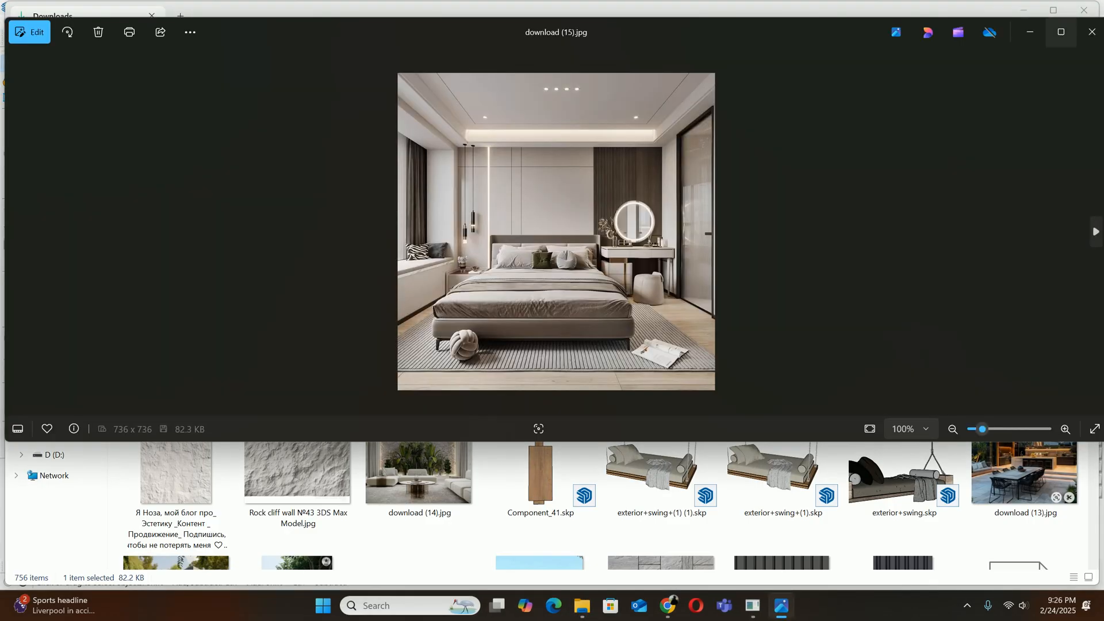
Examine the bedroom reference picture download (15).jpg at a larger size and switch to the SketchUp bedroom model
left_click(1061, 32)
scroll(553, 317, "up", 3)
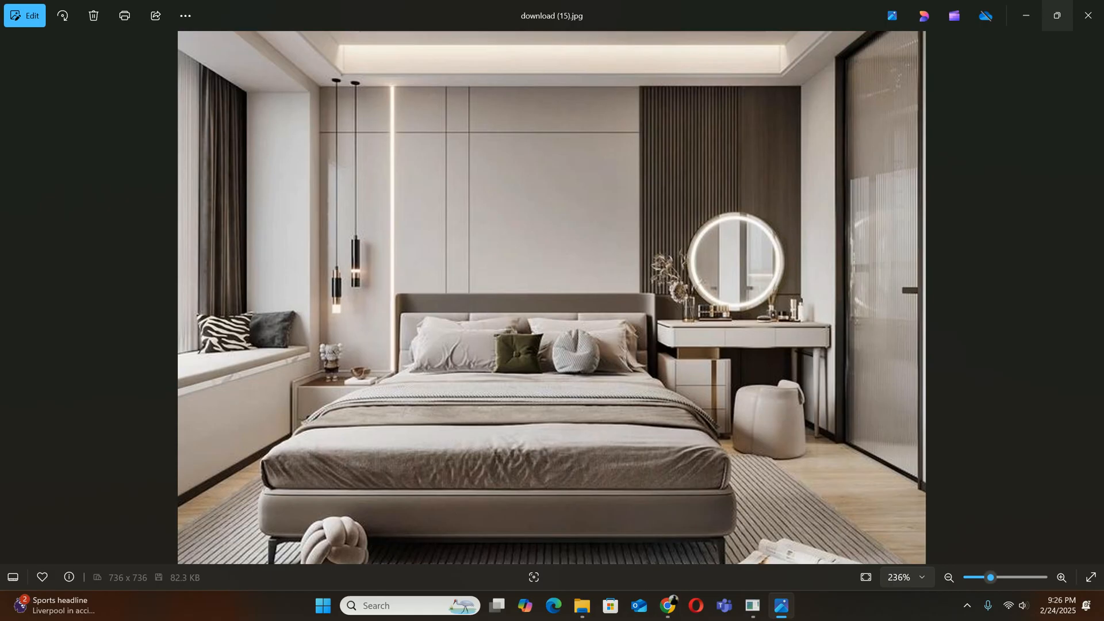
scroll(552, 298, "down", 3)
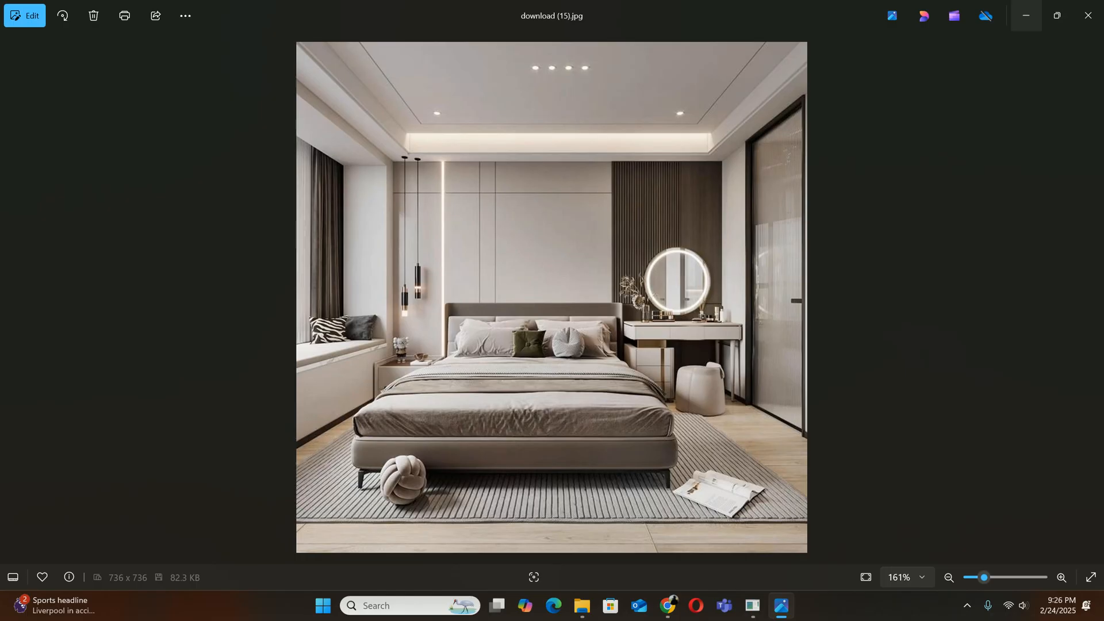
left_click(1026, 16)
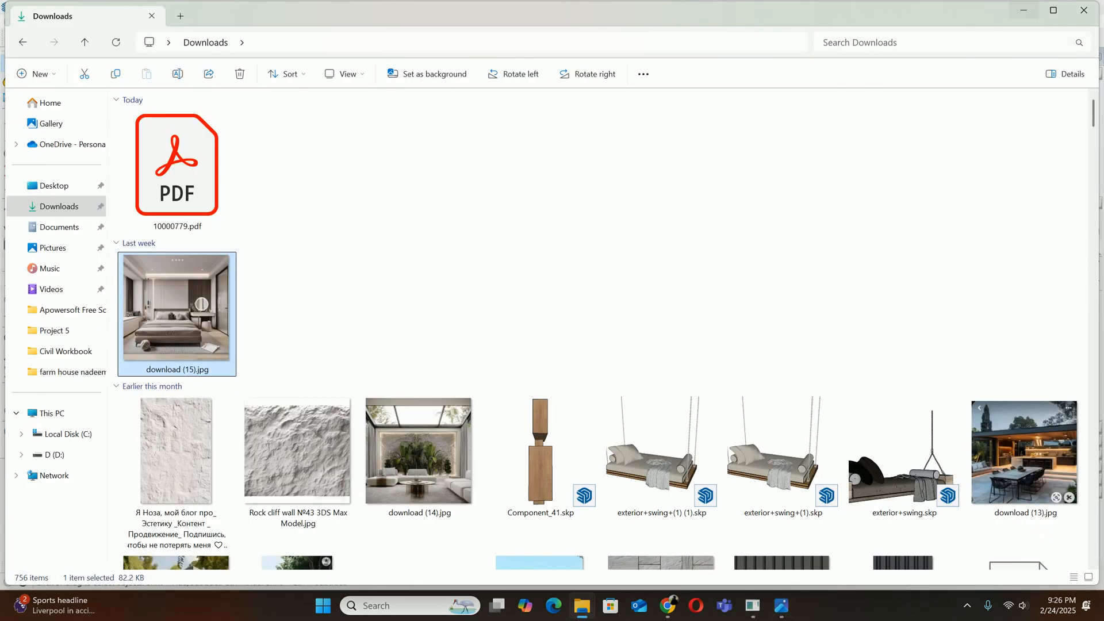
left_click(1023, 10)
Unhide the hidden front wall of the bedroom model
scroll(604, 299, "down", 2)
middle_click_drag(604, 299, 489, 339)
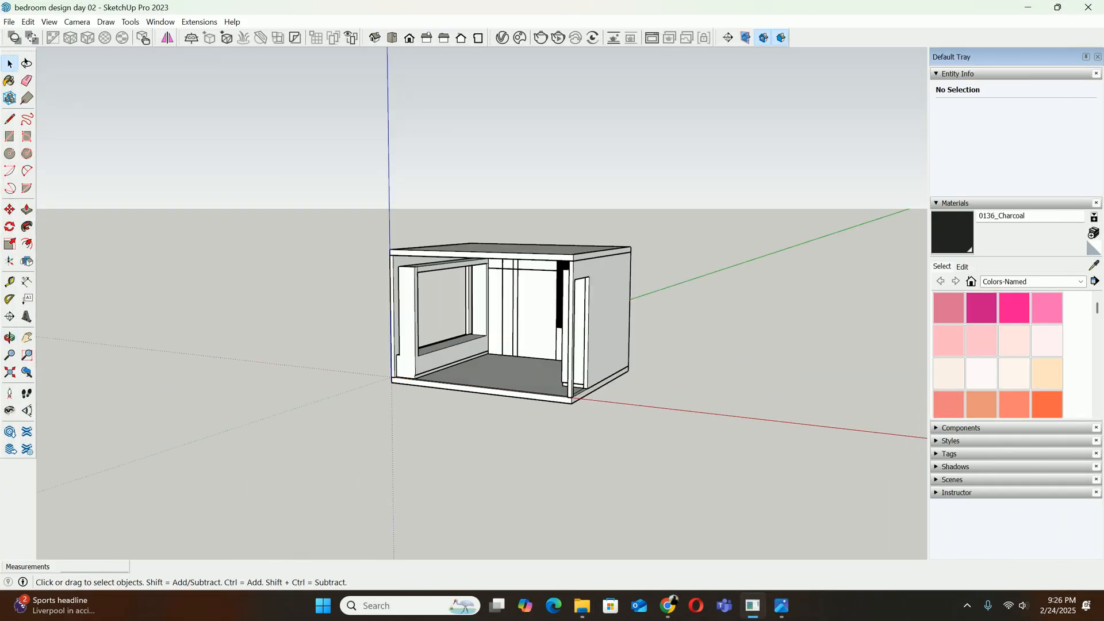
left_click(28, 22)
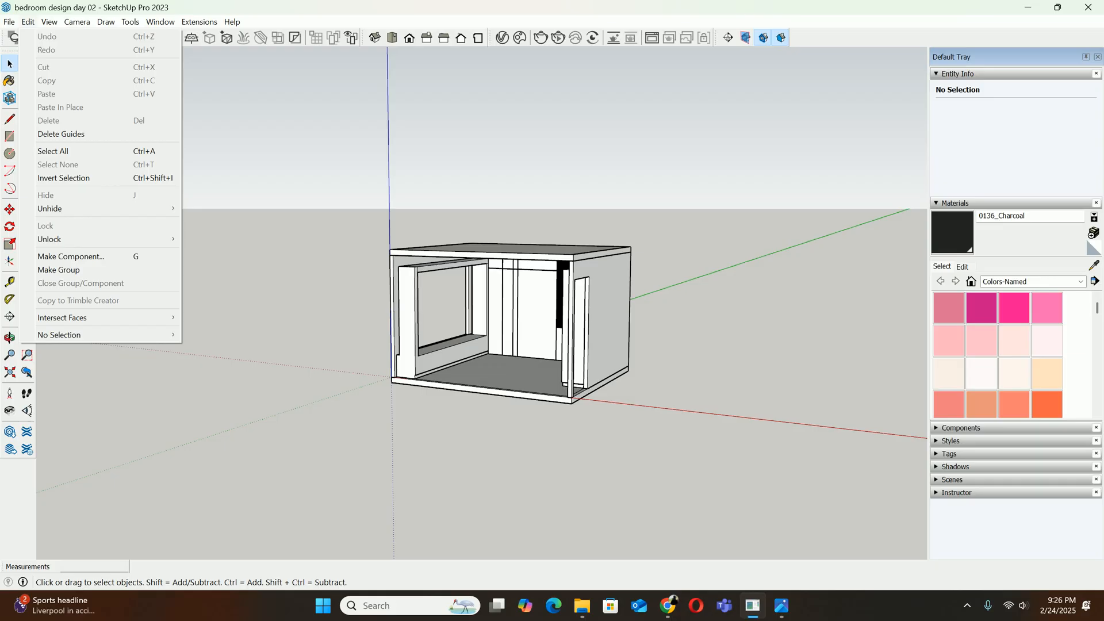
mouse_move(86, 208)
left_click(202, 234)
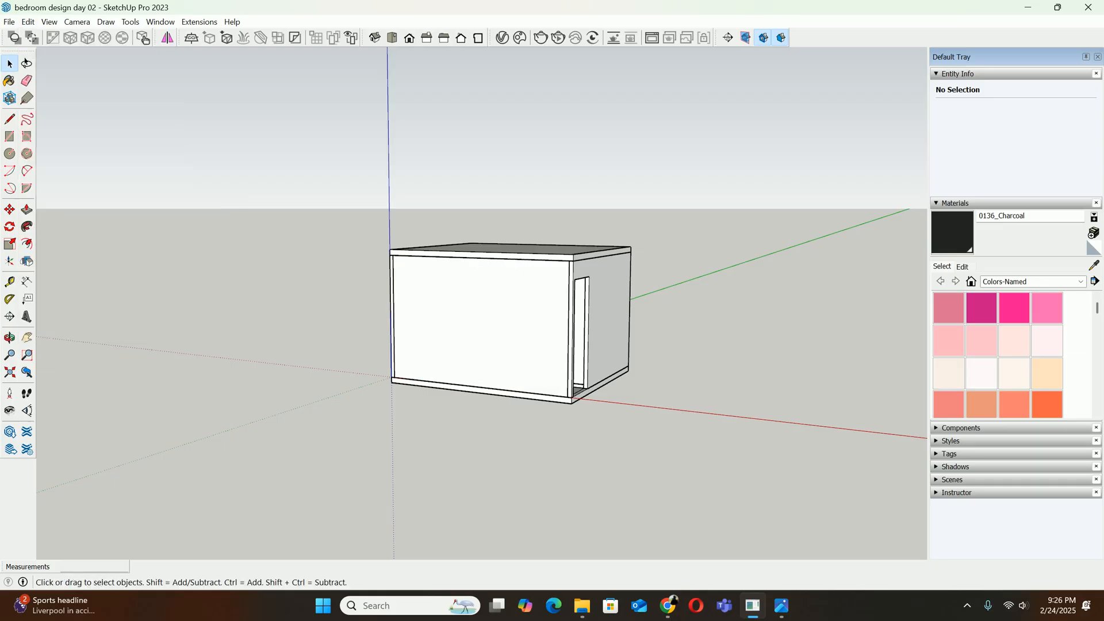
Examine the bedroom model from outside, looking at its side walls, window opening and interior wall panels
mouse_move(593, 322)
middle_mouse_down()
mouse_move(443, 314)
mouse_move(440, 299)
mouse_move(708, 300)
mouse_move(745, 323)
middle_mouse_up()
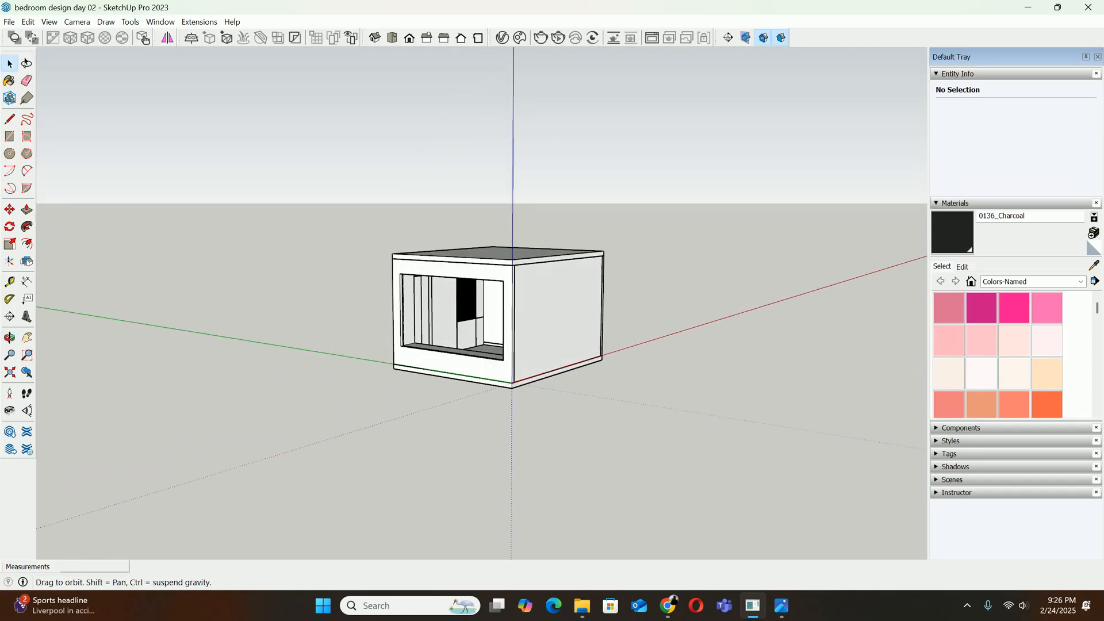
mouse_move(535, 319)
middle_mouse_down()
mouse_move(688, 341)
mouse_move(532, 319)
mouse_move(345, 327)
mouse_move(426, 322)
mouse_move(567, 344)
mouse_move(664, 334)
middle_mouse_up()
left_click(489, 327)
left_click(400, 322)
scroll(401, 319, "up", 3)
middle_click_drag(400, 320, 535, 313)
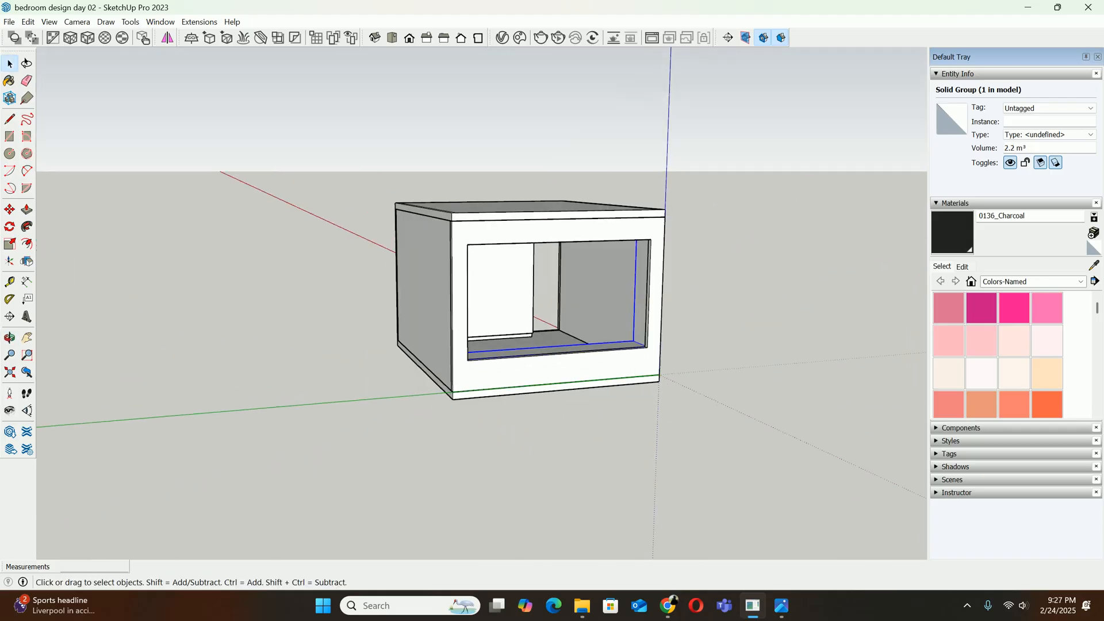
left_click(427, 308)
middle_click_drag(426, 308, 293, 302)
scroll(402, 329, "up", 5)
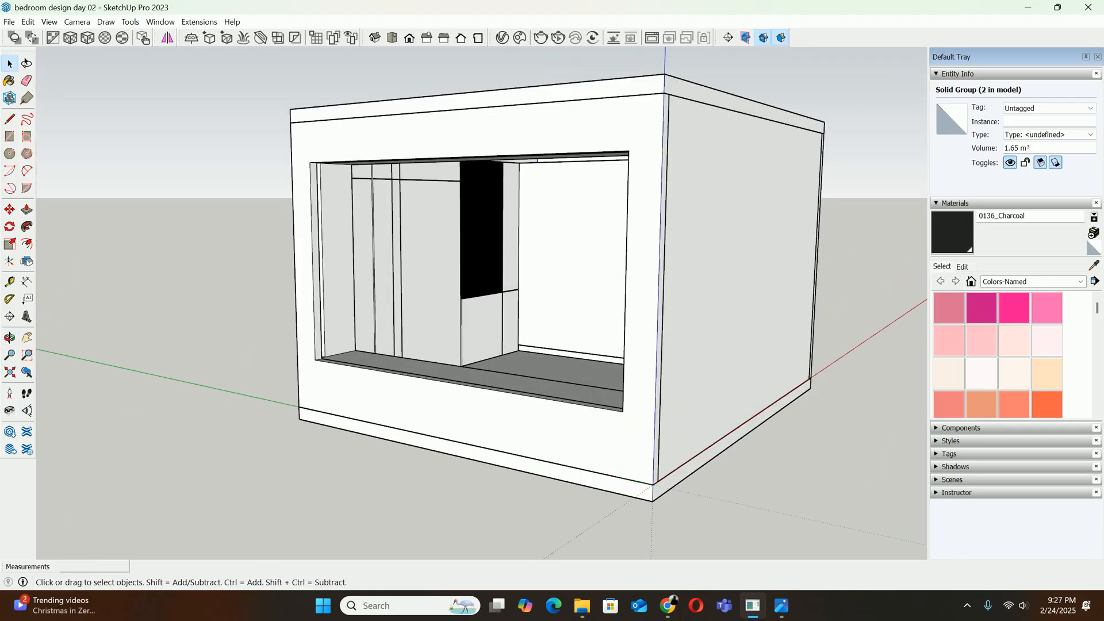
Switch to the Google Meet call in Chrome and share the entire screen with the participants
left_click(668, 606)
left_click(262, 41)
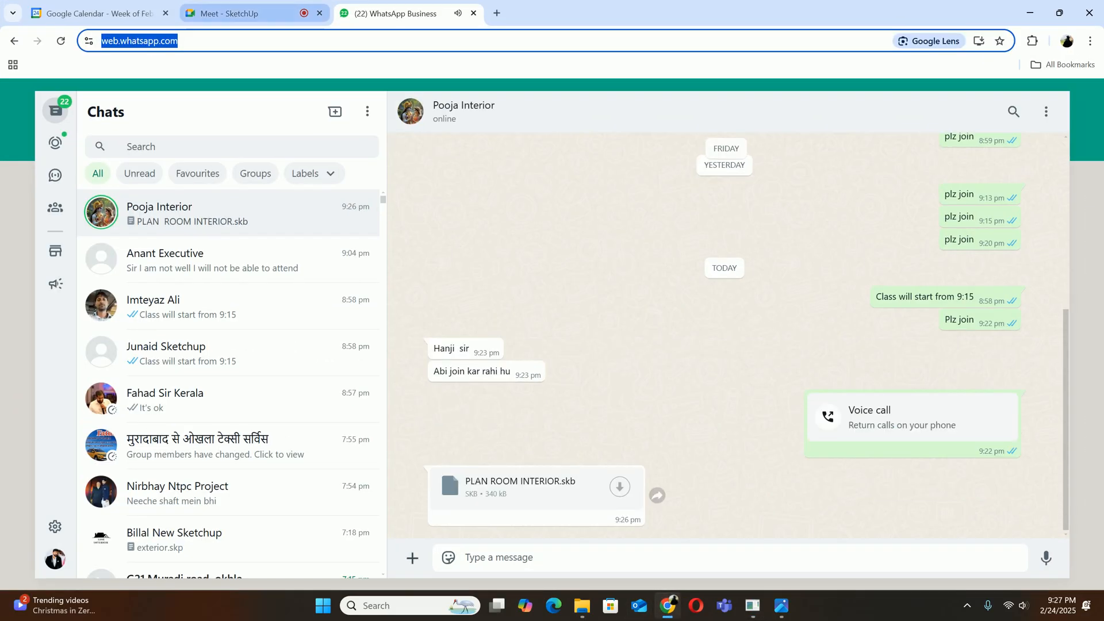
left_click(247, 14)
left_click(596, 564)
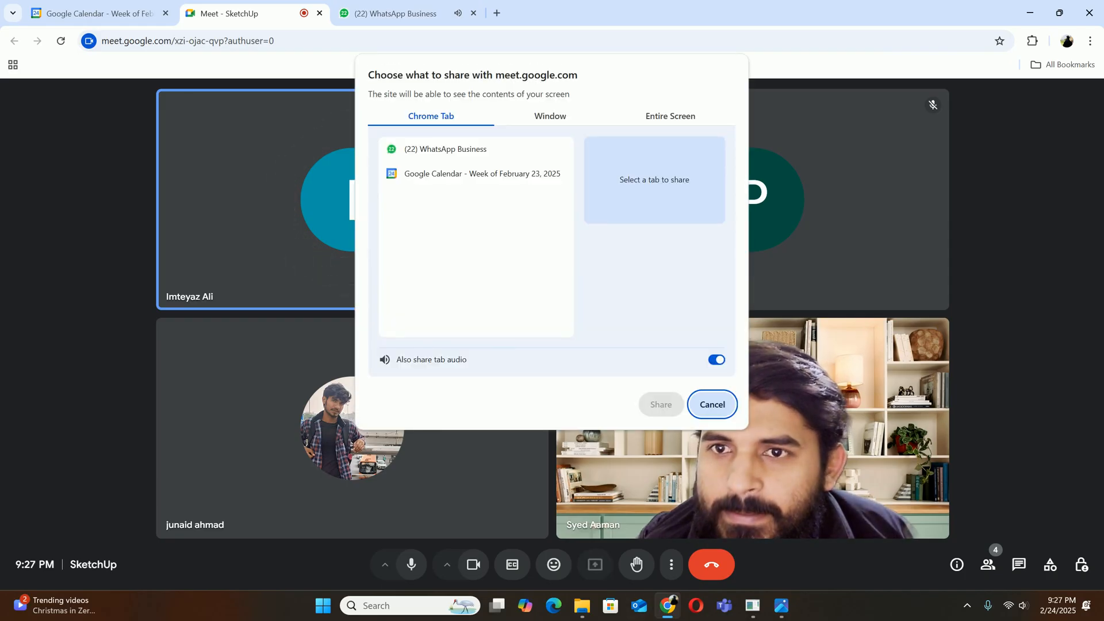
left_click(670, 117)
left_click(464, 199)
left_click(661, 404)
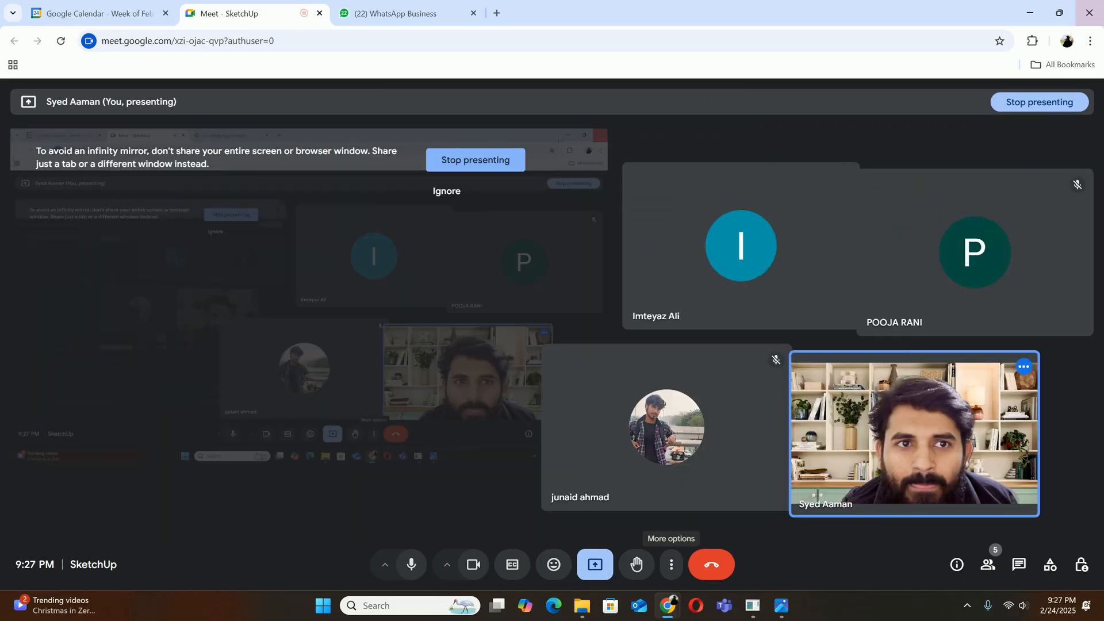
left_click(697, 161)
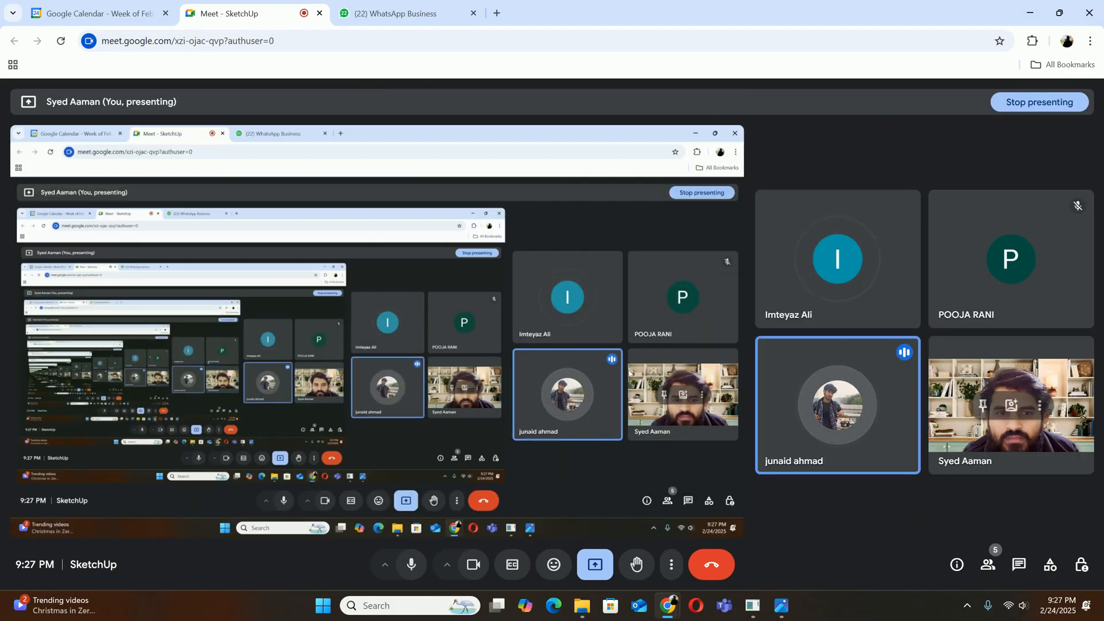
Change the meeting layout to Spotlight and switch back to the SketchUp bedroom model
left_click(671, 564)
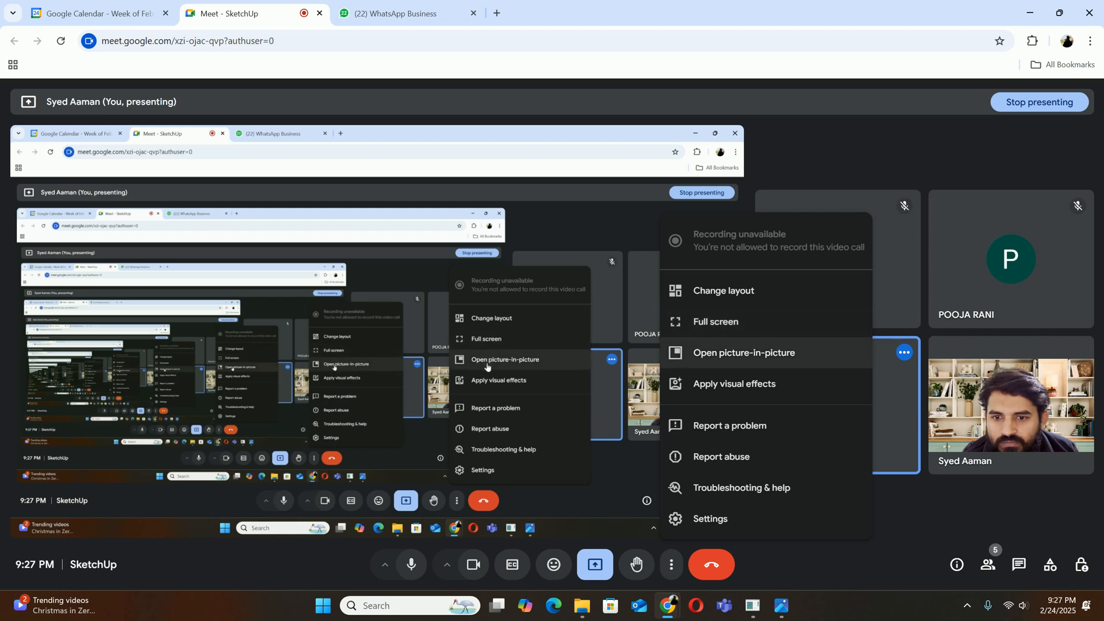
left_click(724, 291)
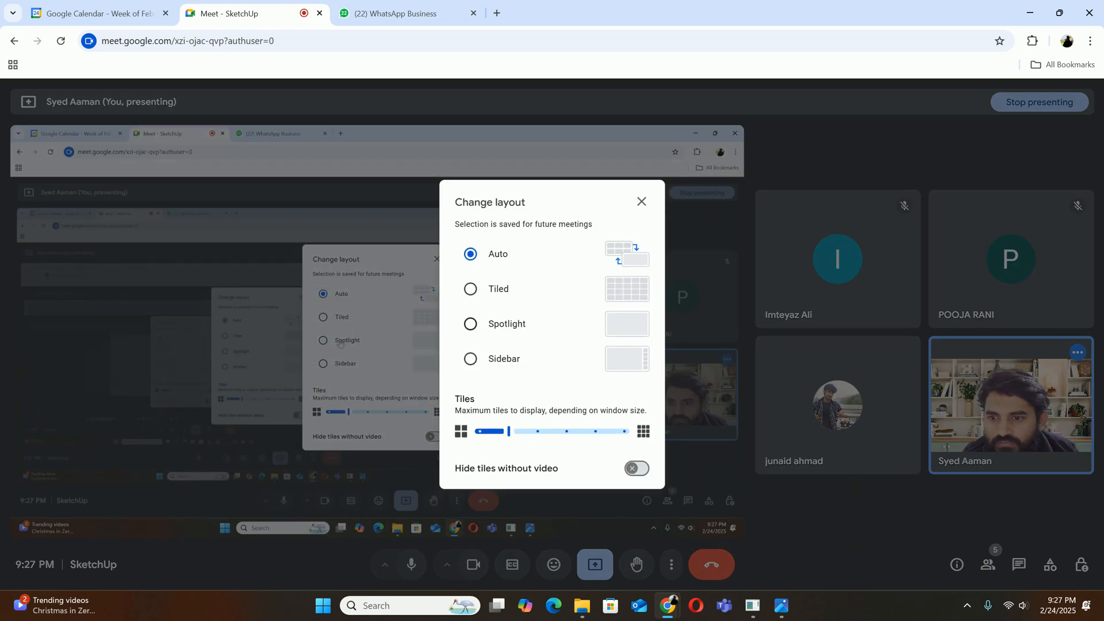
left_click(470, 324)
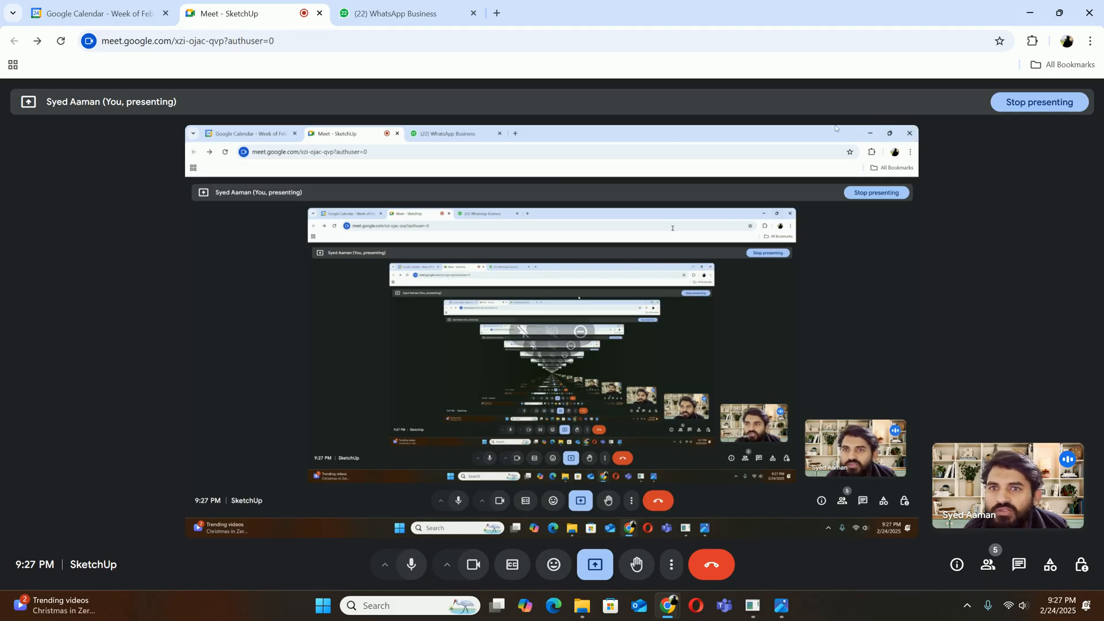
left_click(1030, 13)
Hide the front wall of the bedroom so the interior can be seen from the front
mouse_move(650, 322)
middle_mouse_down()
mouse_move(449, 317)
mouse_move(299, 334)
middle_mouse_up()
mouse_move(518, 322)
middle_mouse_down()
mouse_move(391, 339)
mouse_move(598, 310)
mouse_move(667, 326)
mouse_move(582, 330)
middle_mouse_up()
scroll(532, 312, "down", 3)
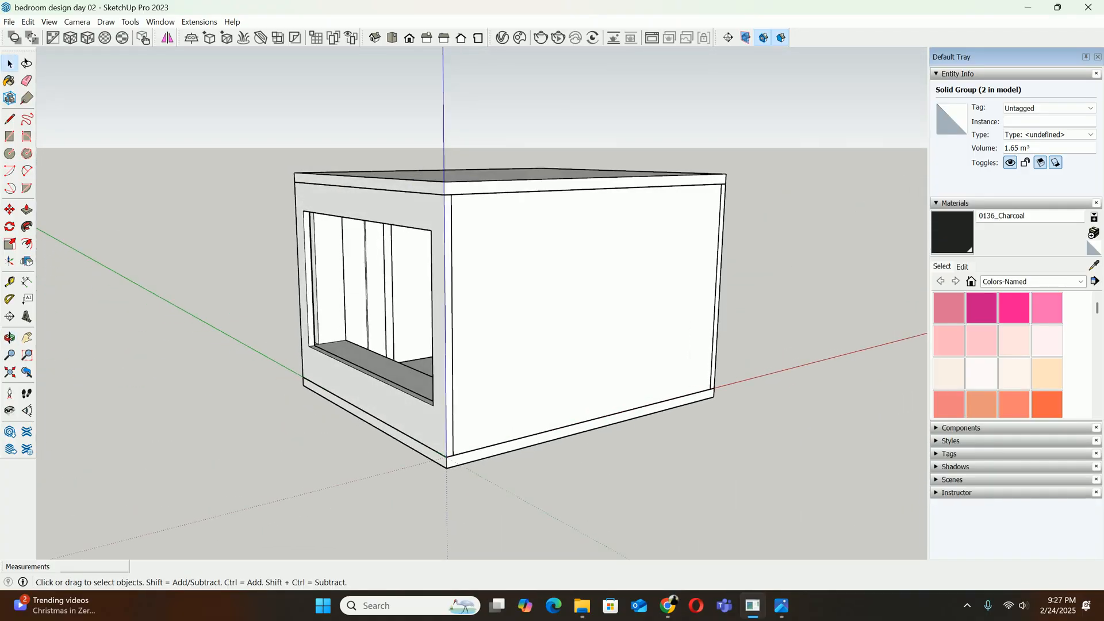
mouse_move(582, 330)
middle_mouse_down()
mouse_move(460, 292)
mouse_move(429, 297)
middle_mouse_up()
middle_click_drag(518, 310, 474, 322)
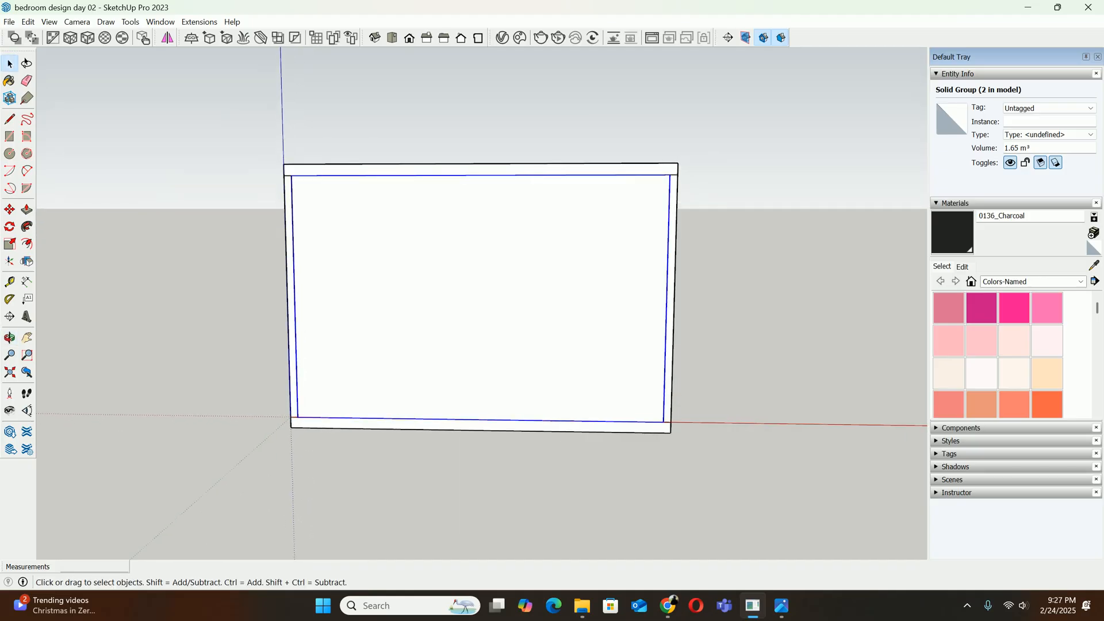
right_click(461, 251)
left_click(493, 273)
middle_click_drag(493, 273, 495, 257)
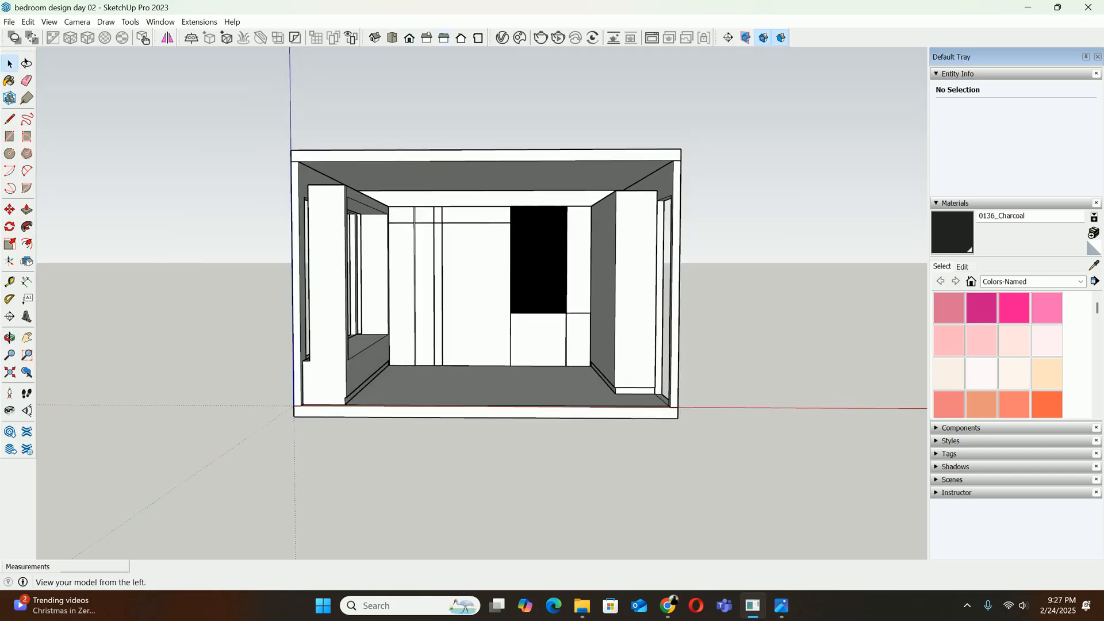
Set the camera to the standard Front view and enlarge the open room on screen
left_click(410, 38)
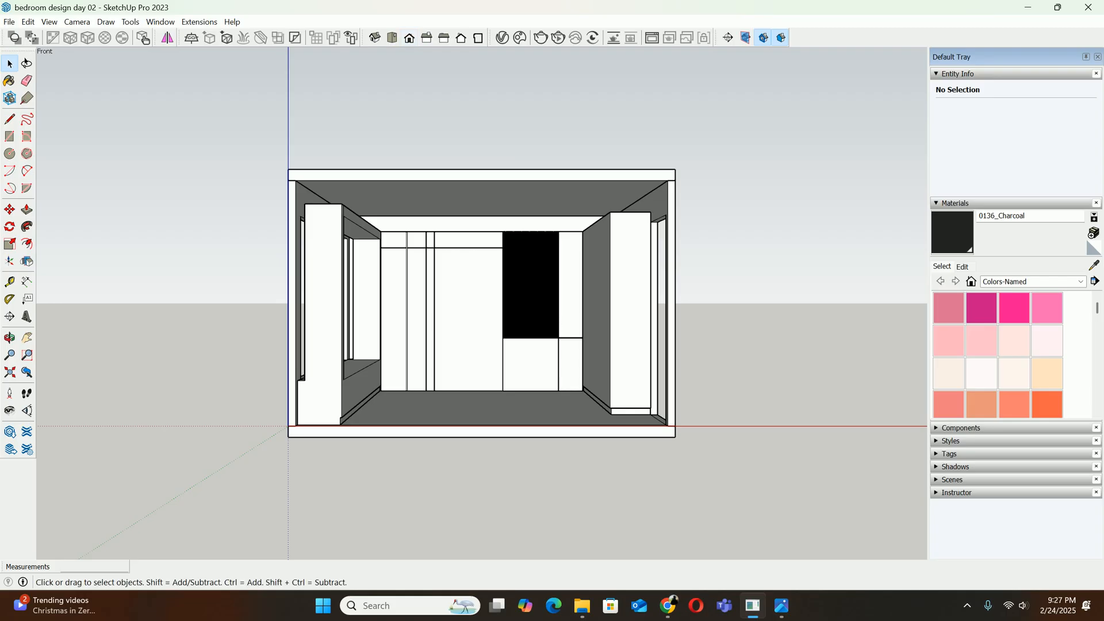
scroll(466, 282, "up", 1)
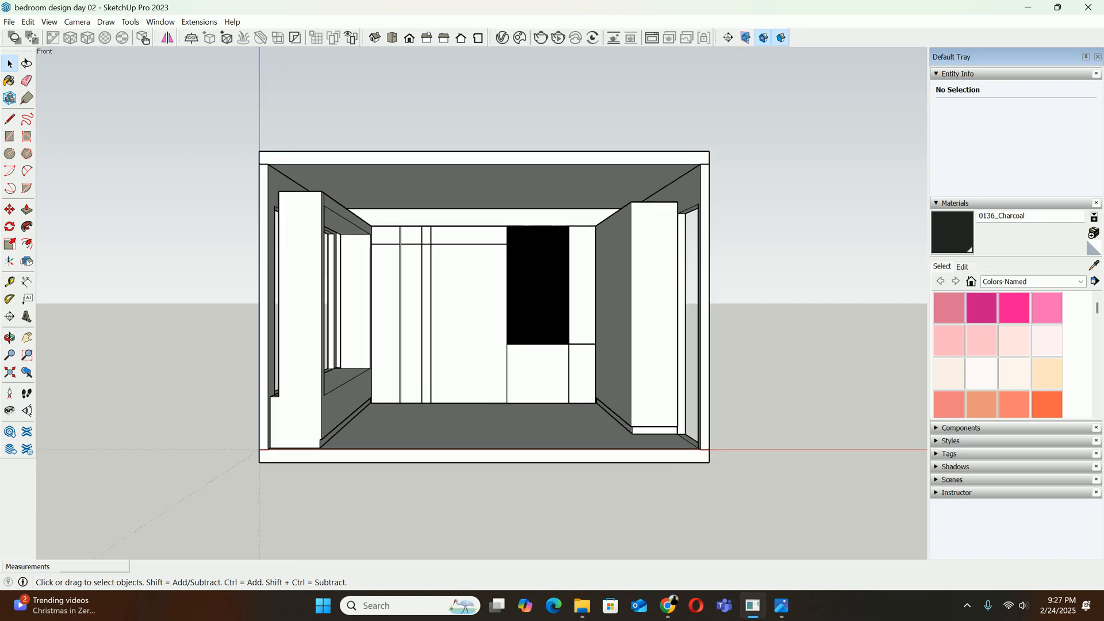
scroll(460, 285, "up", 2)
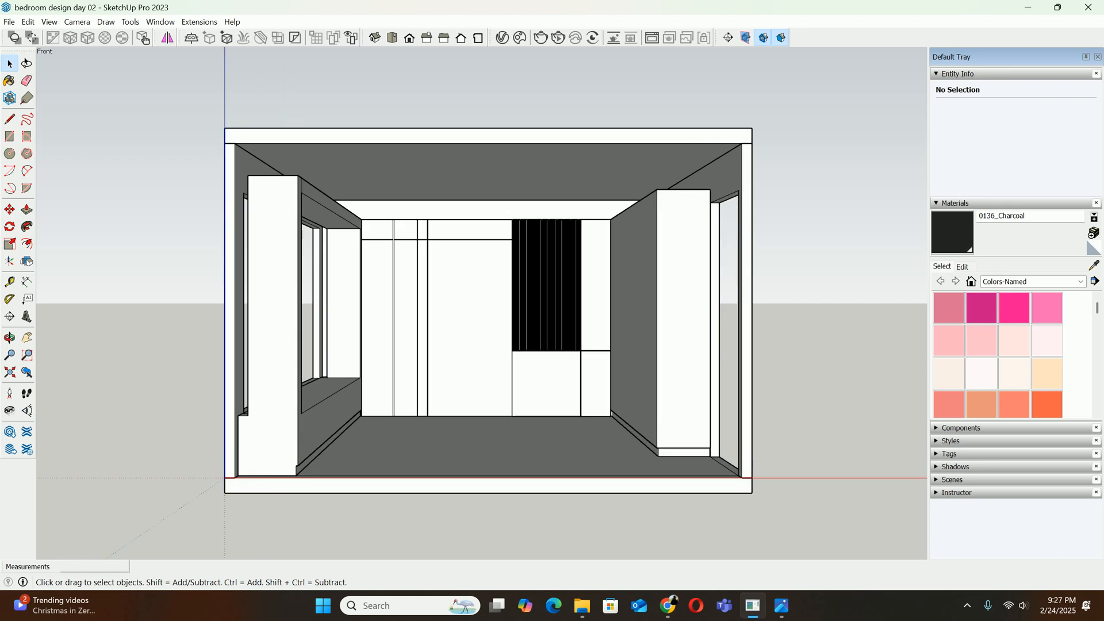
scroll(463, 281, "up", 1)
scroll(463, 281, "down", 2)
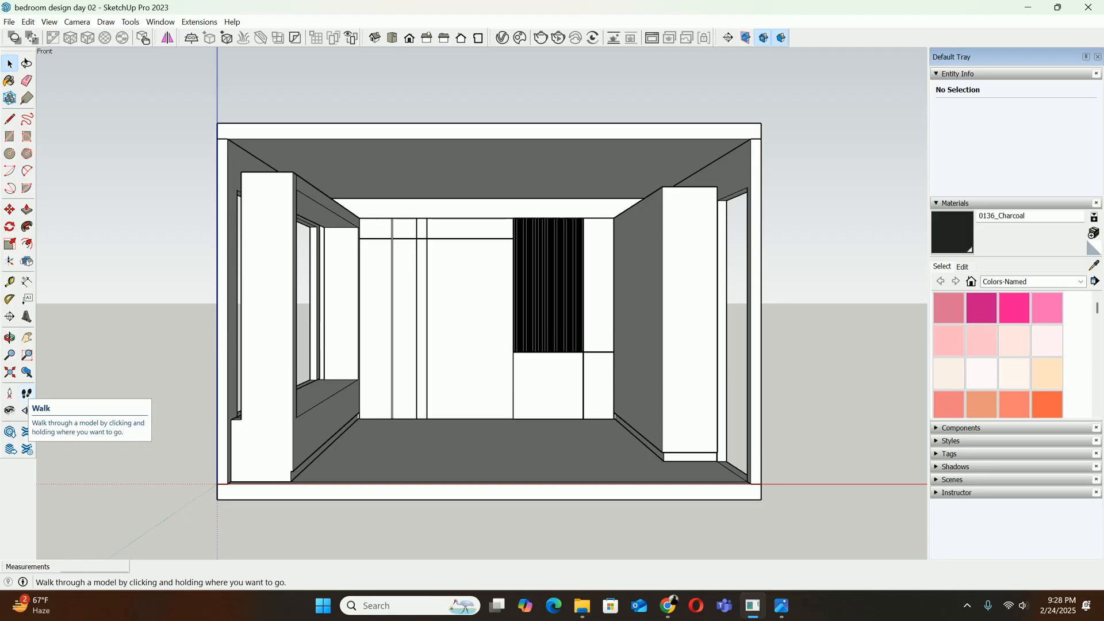
Move the camera into the bedroom with the Walk tool and adjust its distance from the panelled back wall
left_click(27, 394)
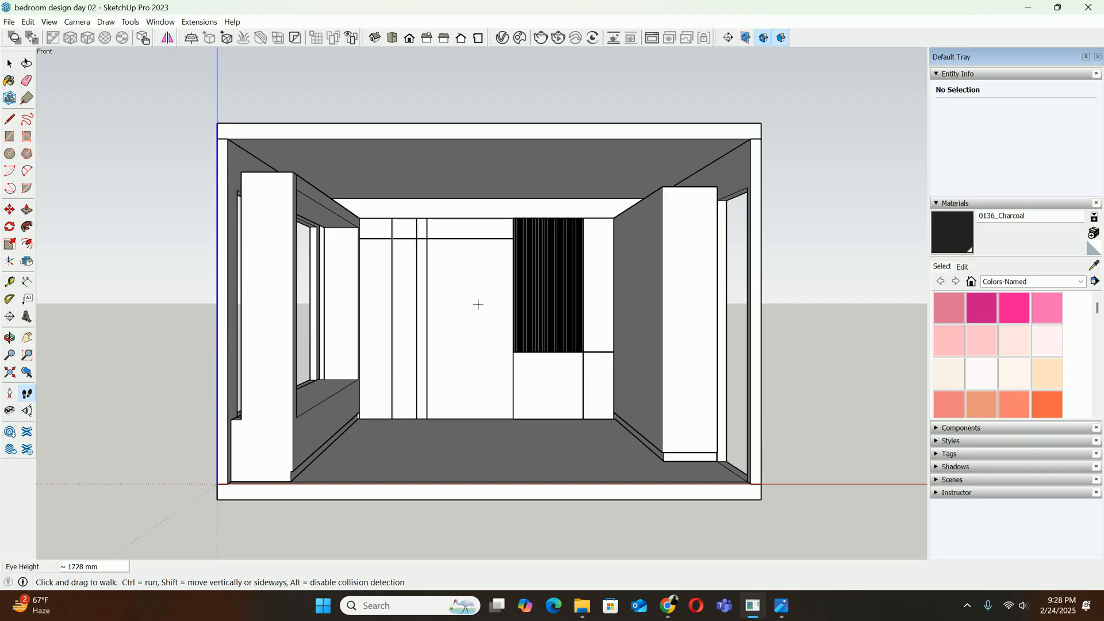
left_click_drag(478, 304, 496, 316)
scroll(497, 316, "down", 1)
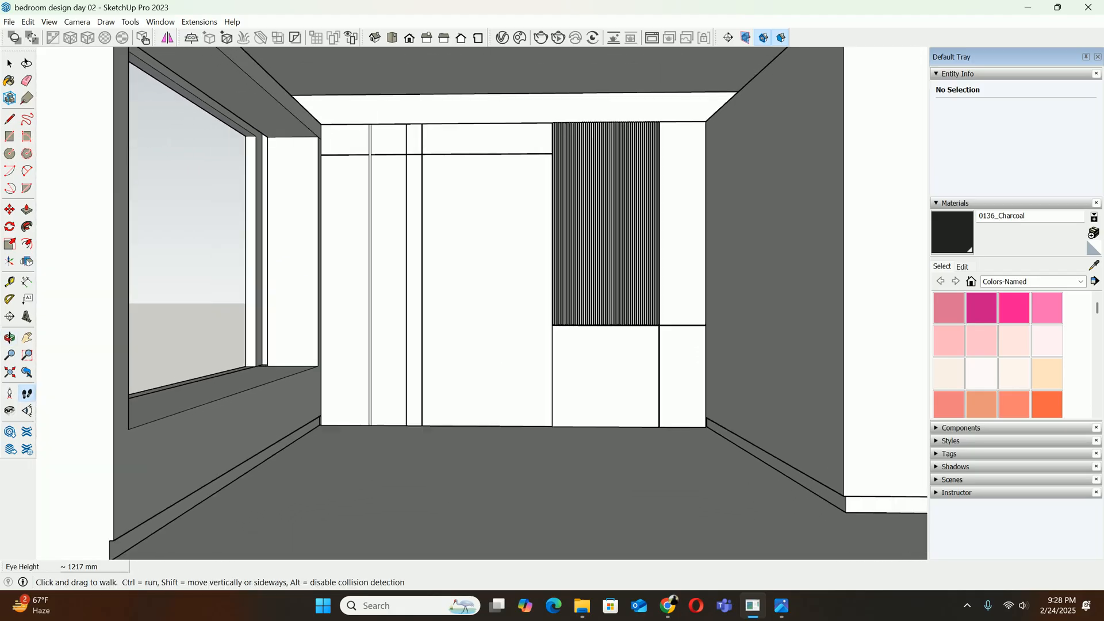
scroll(490, 287, "down", 1)
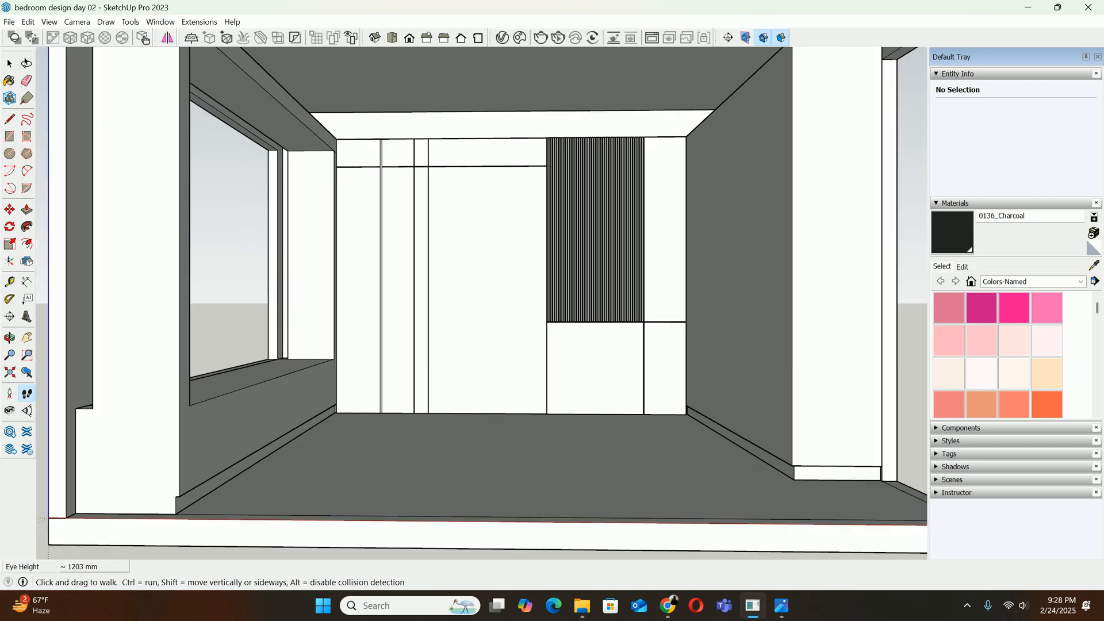
scroll(490, 287, "down", 1)
scroll(489, 287, "up", 1)
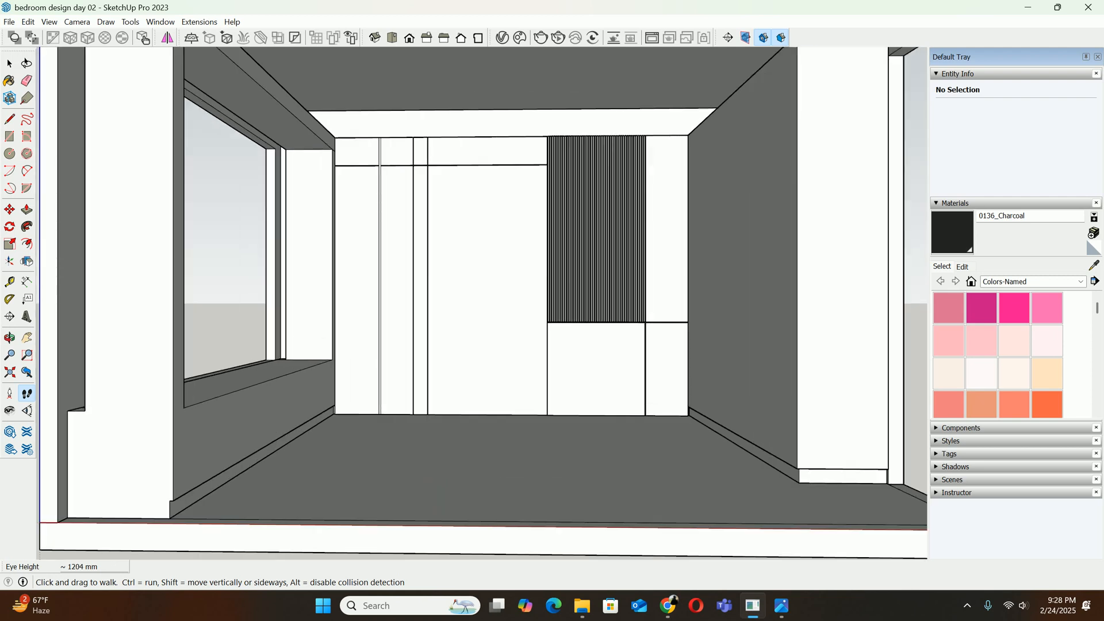
scroll(489, 287, "down", 1)
scroll(488, 287, "up", 1)
scroll(488, 287, "down", 1)
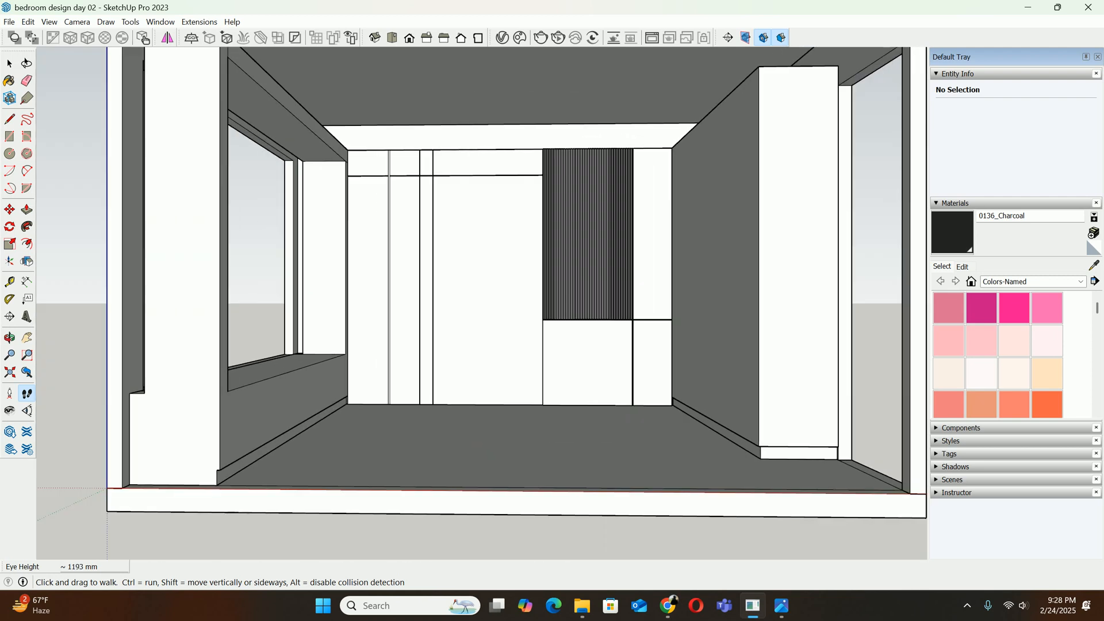
scroll(488, 287, "up", 1)
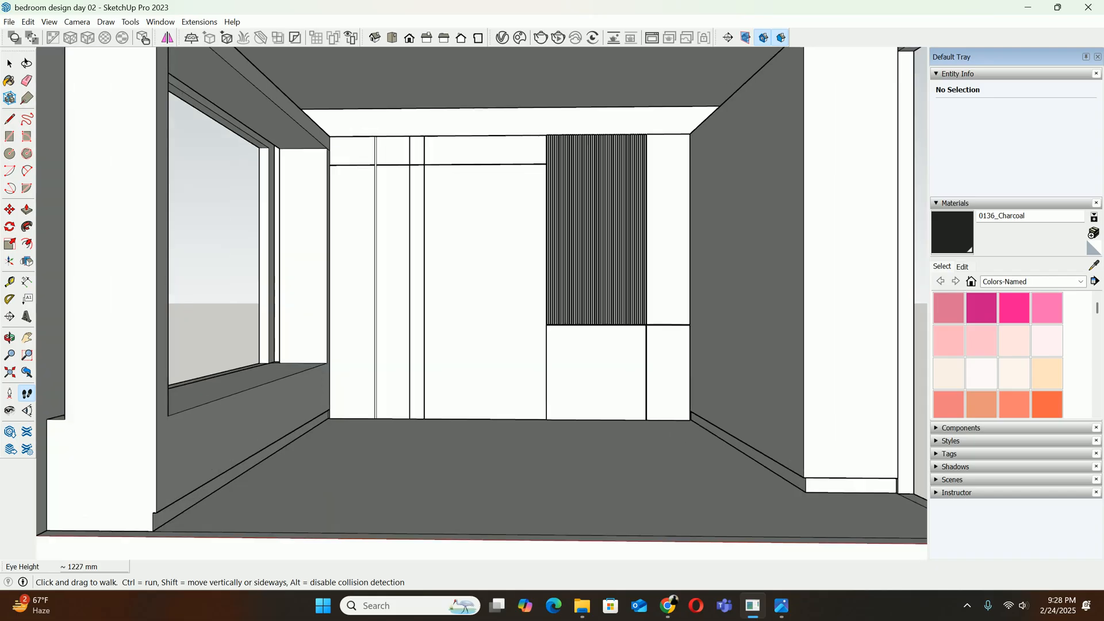
scroll(489, 287, "down", 1)
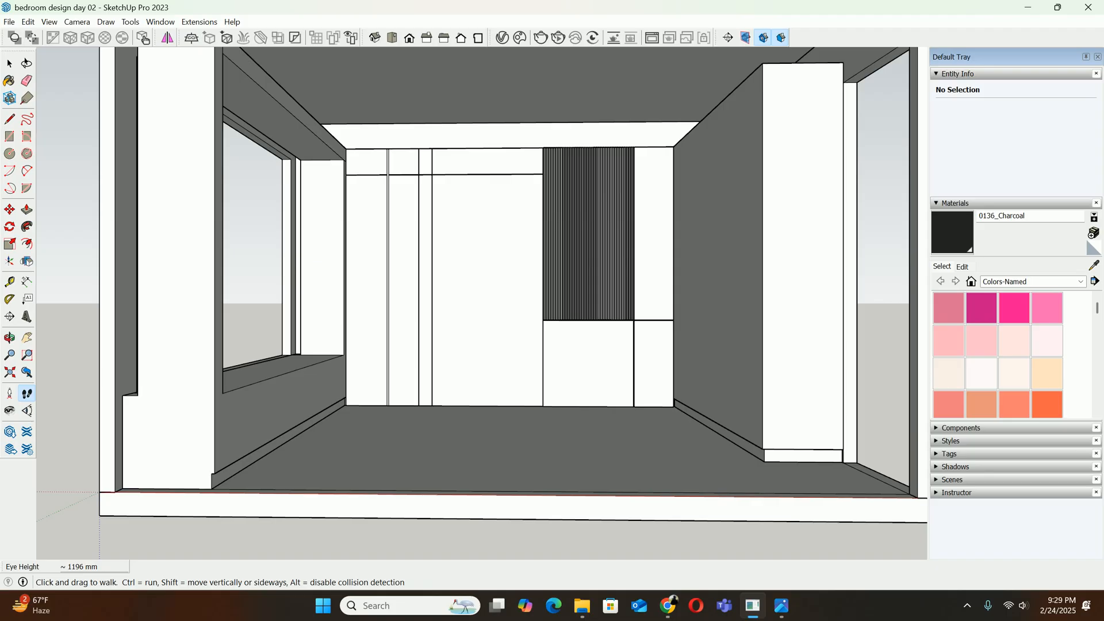
Align the camera to the Front view again and frame the back wall, floor and ceiling centrally with Pan
left_click_drag(501, 223, 510, 308)
key("space")
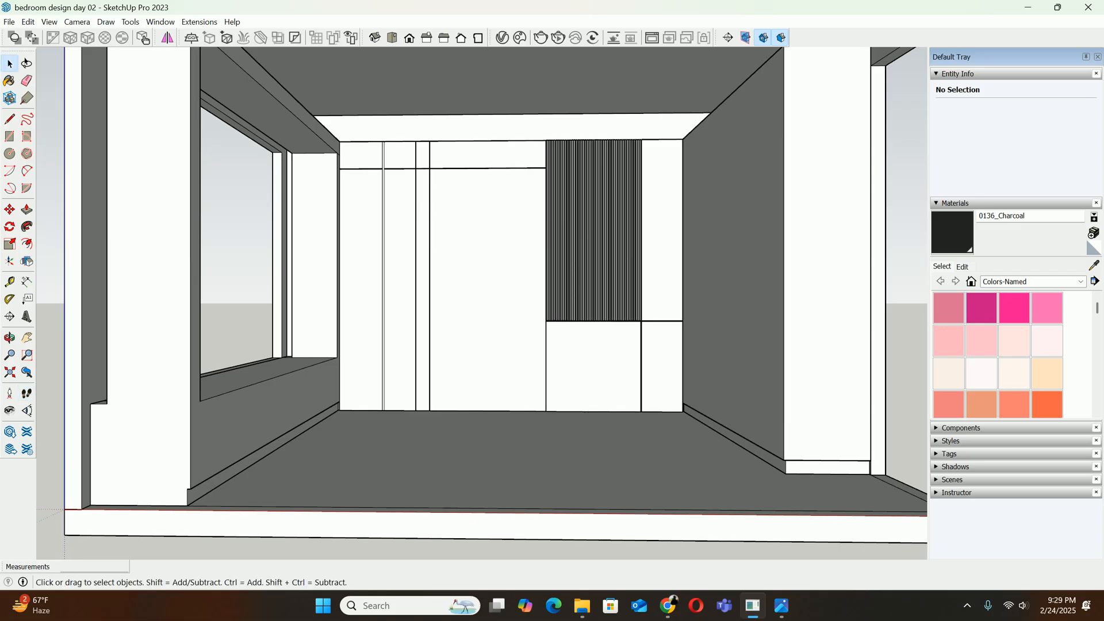
key("h")
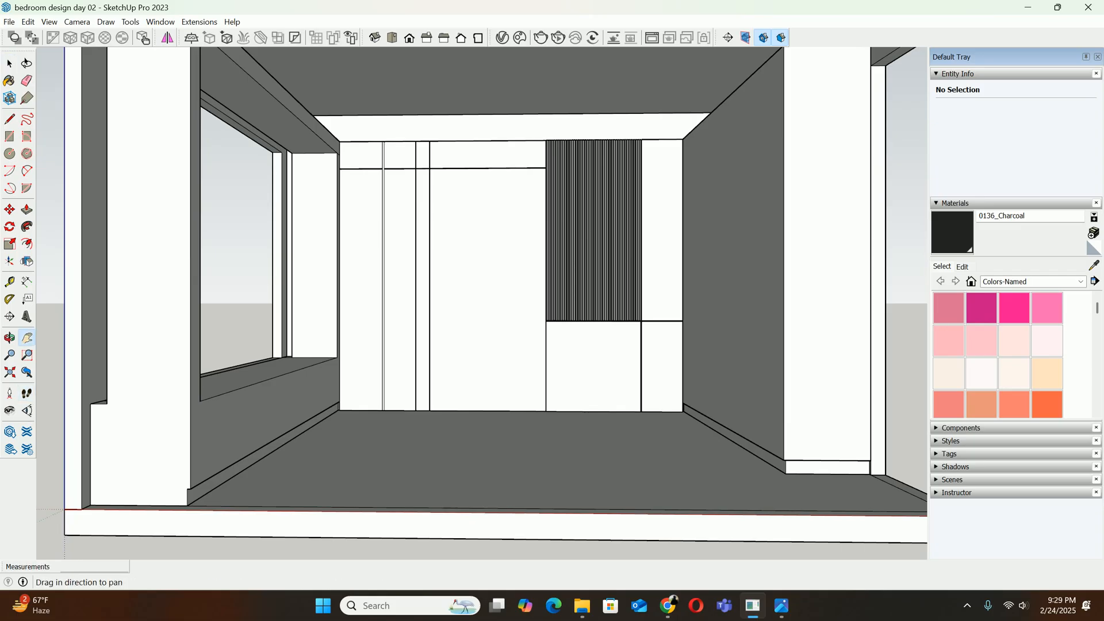
left_click_drag(509, 309, 510, 337)
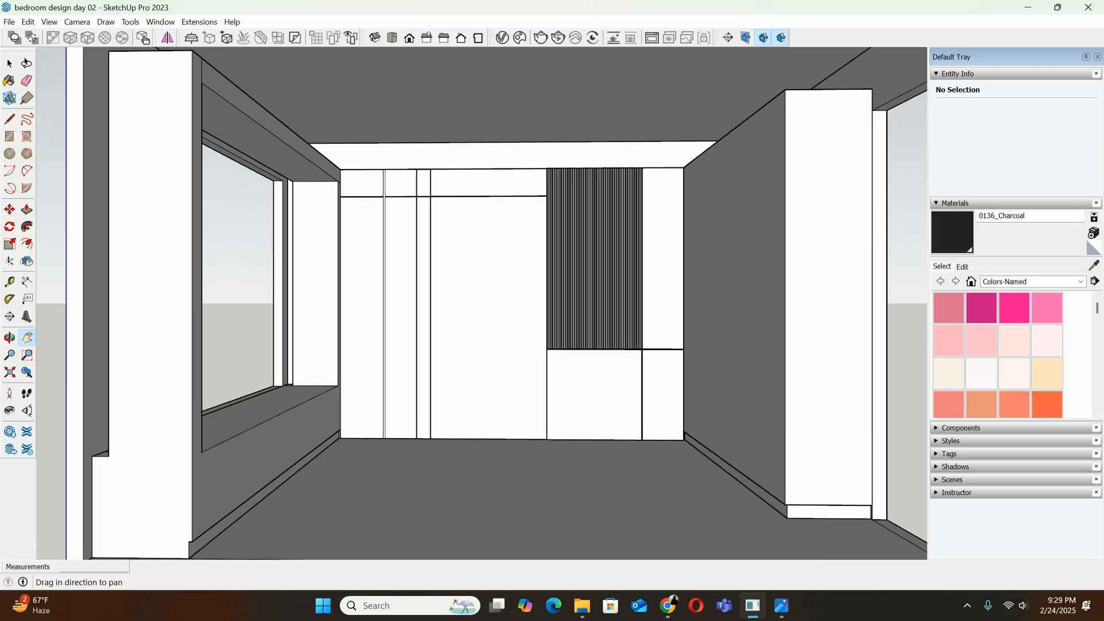
middle_click_drag(510, 337, 509, 321)
key("space")
left_click(409, 38)
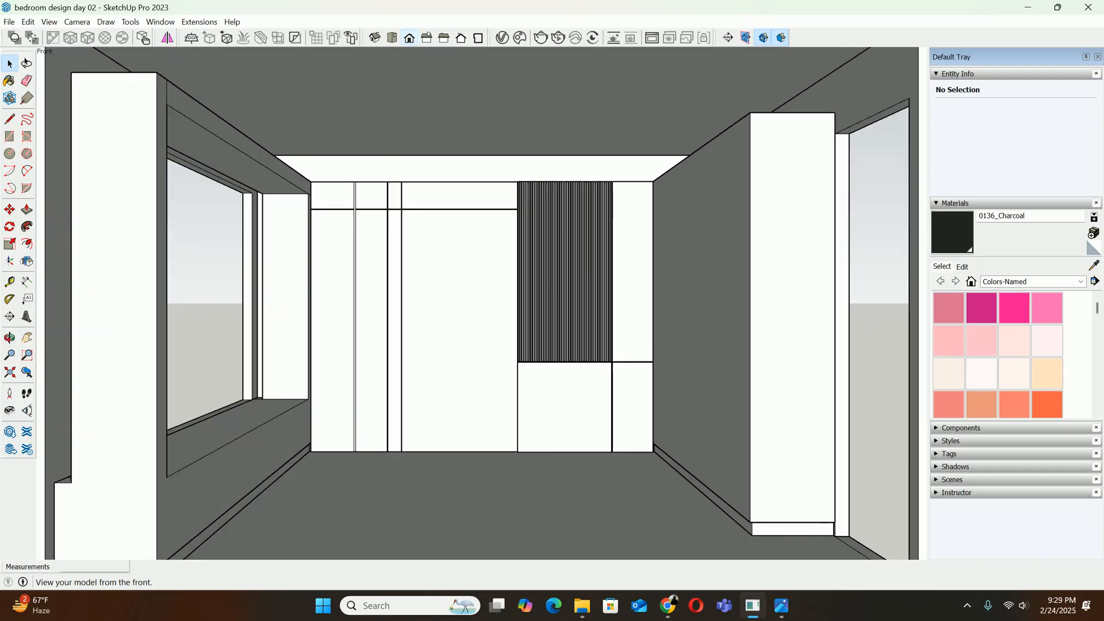
middle_click_drag(461, 345, 473, 324, "shift")
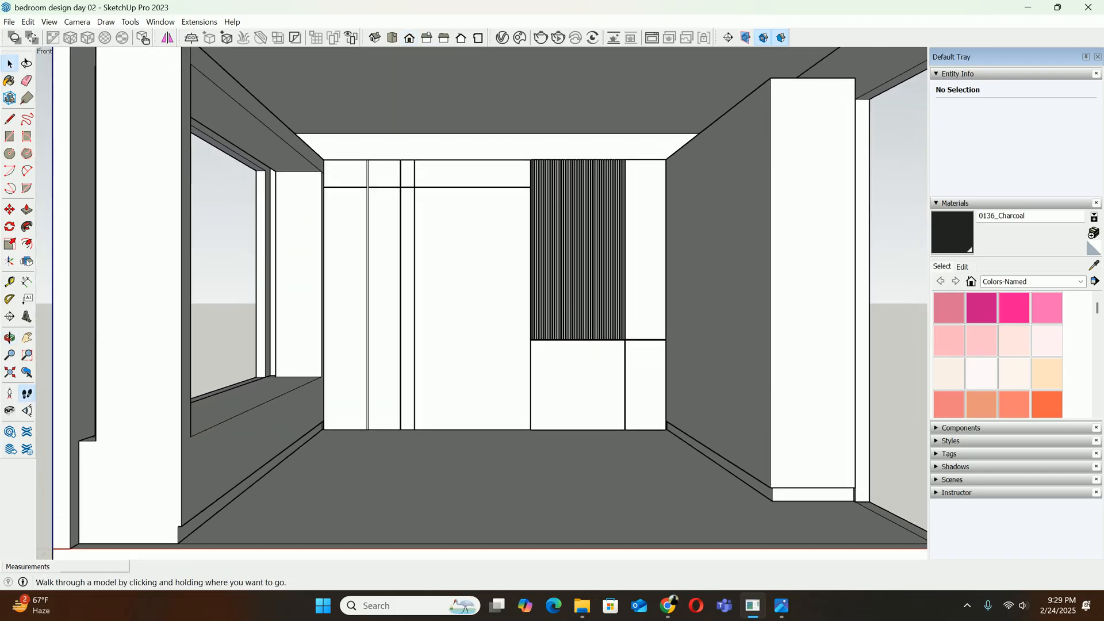
Walk the camera slightly closer to the panelled back wall and pan to centre the room again
left_click(26, 393)
mouse_move(494, 335)
left_mouse_down()
mouse_move(493, 325)
mouse_move(493, 345)
mouse_move(493, 331)
left_mouse_up()
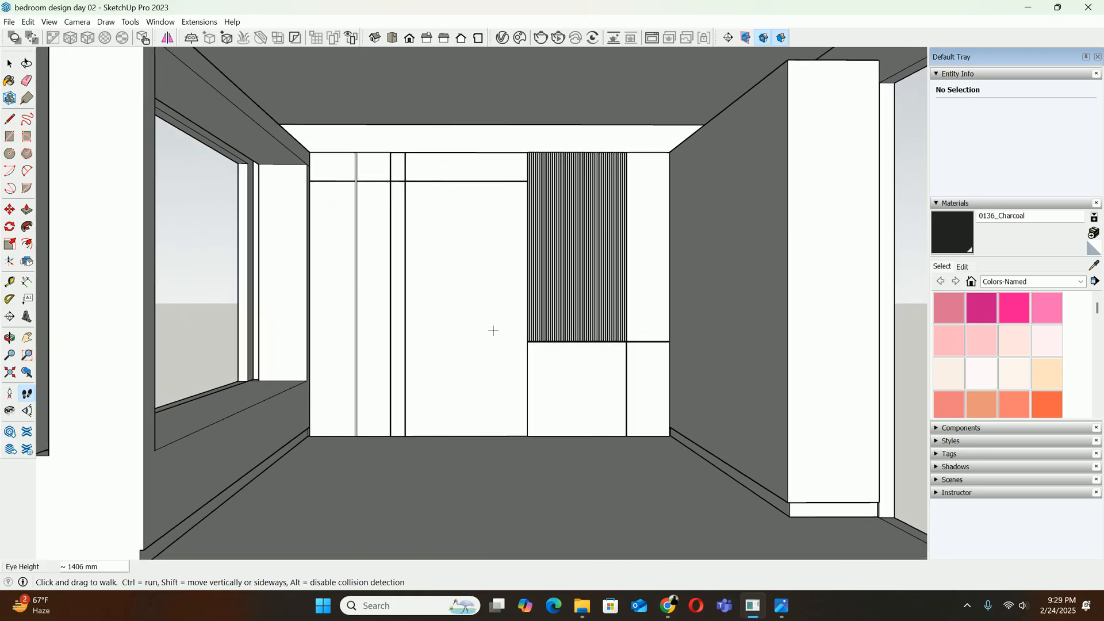
key("h")
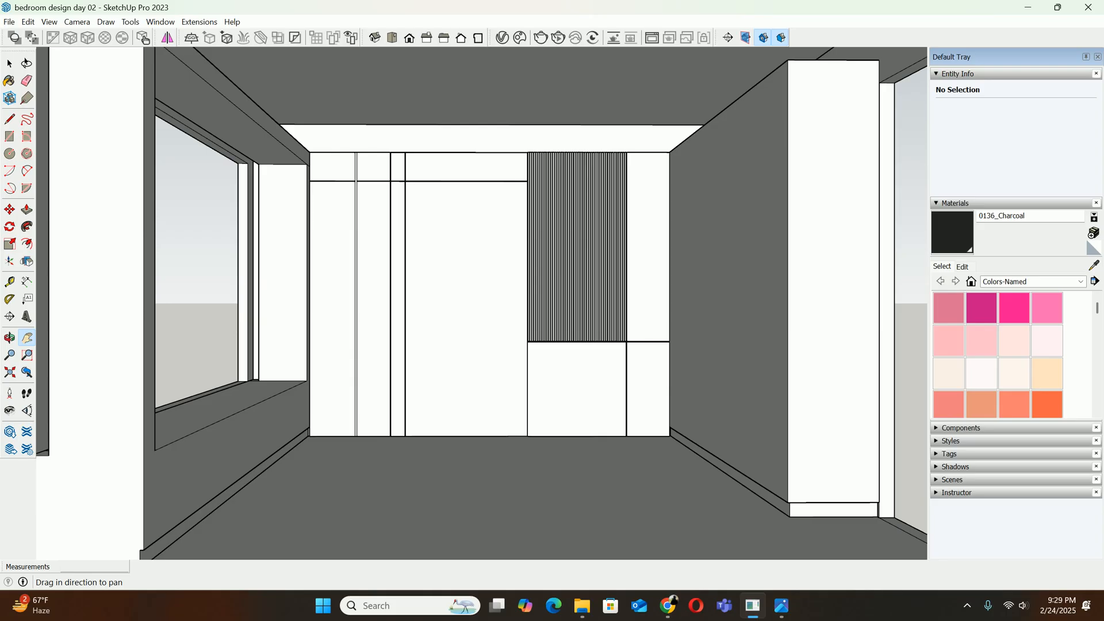
left_click_drag(494, 330, 826, 280)
left_click_drag(410, 303, 498, 333)
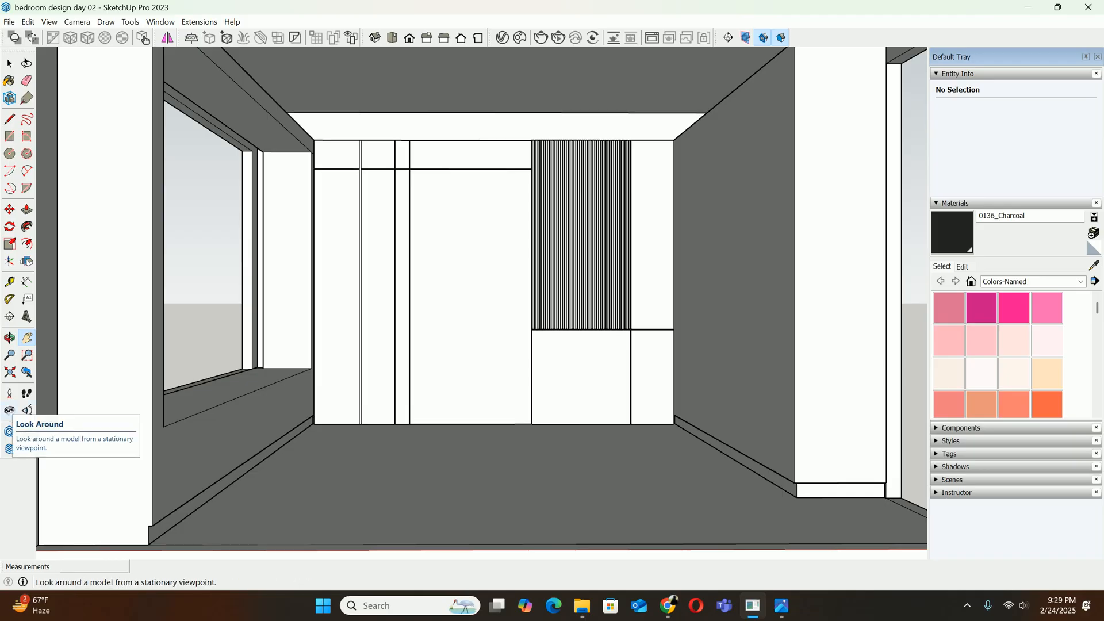
Set the camera's eye height to 750 mm with the Look Around tool
left_click(9, 410)
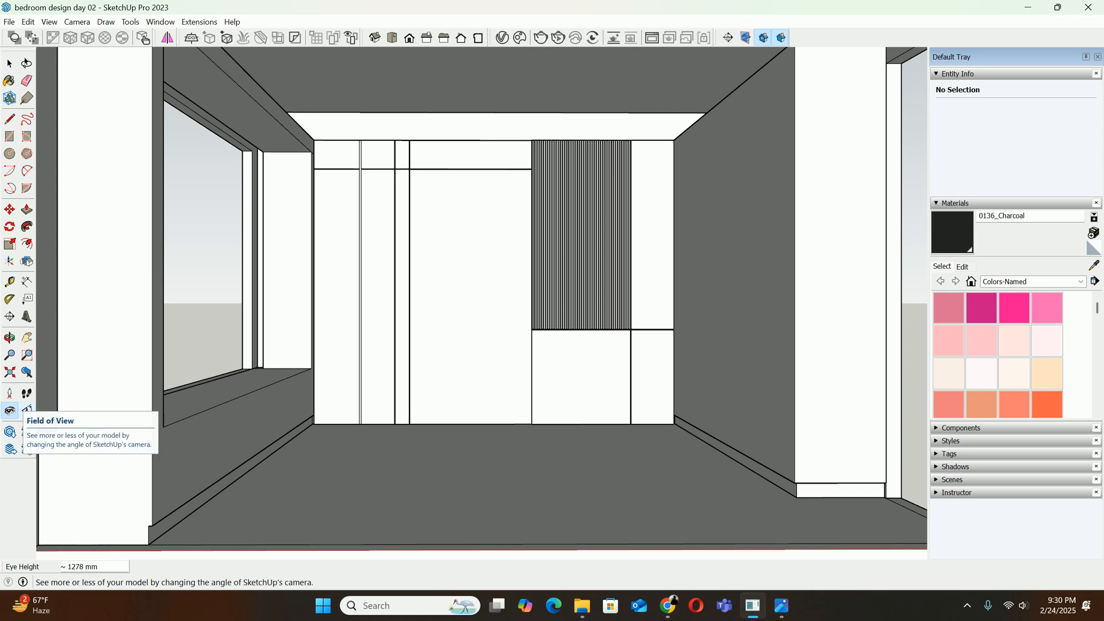
type("750")
key("Return")
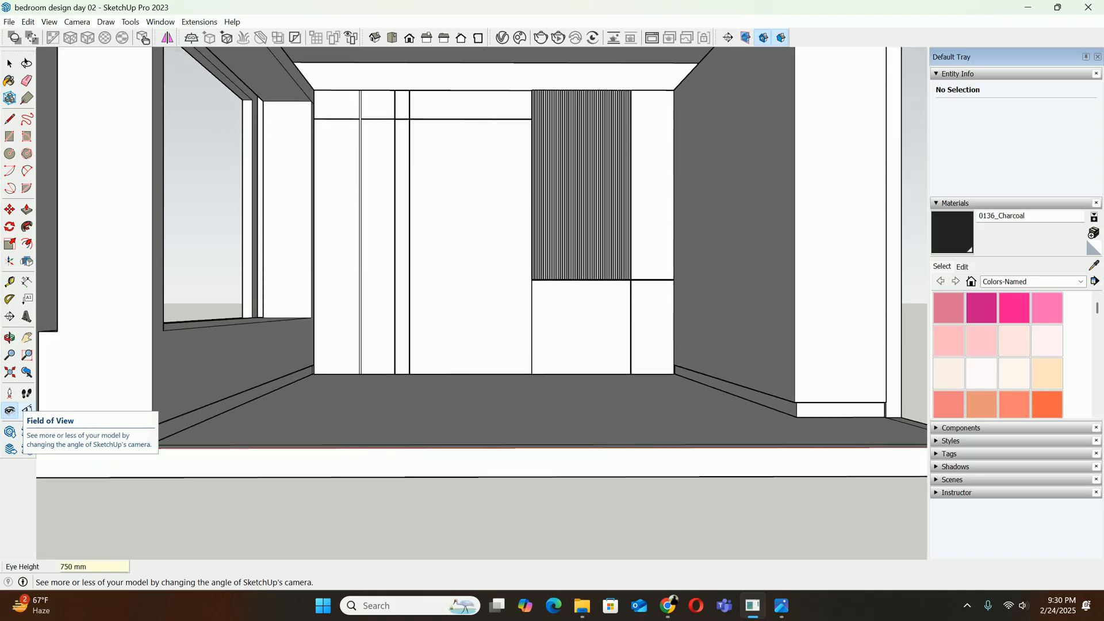
key("space")
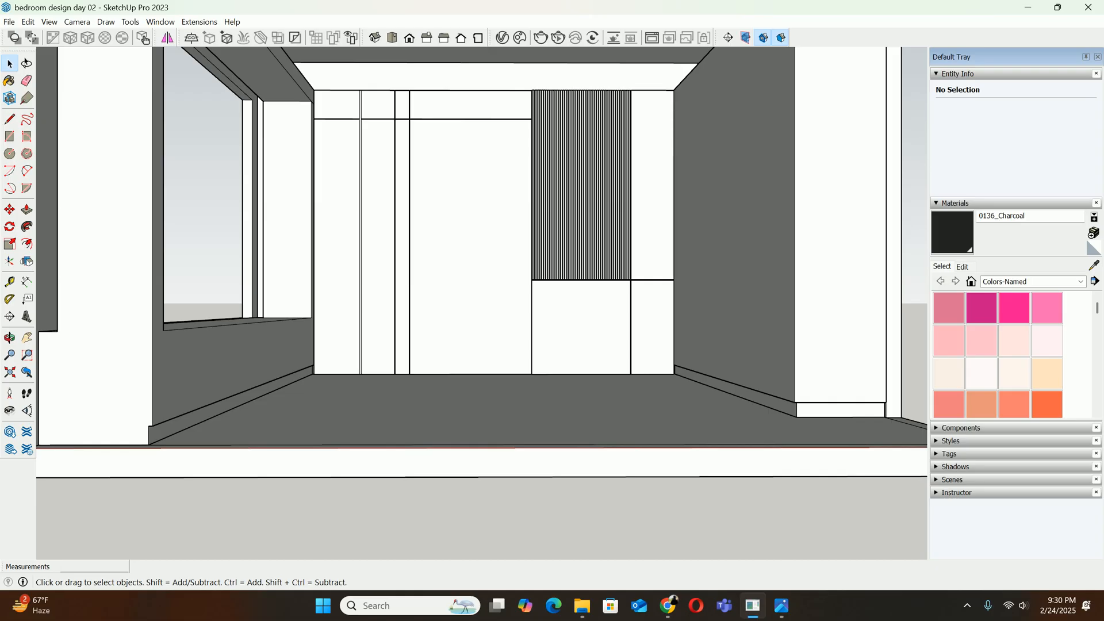
Walk the camera forward toward the back wall and shift the view vertically to reframe the wall and floor
left_click(26, 394)
left_click(478, 286)
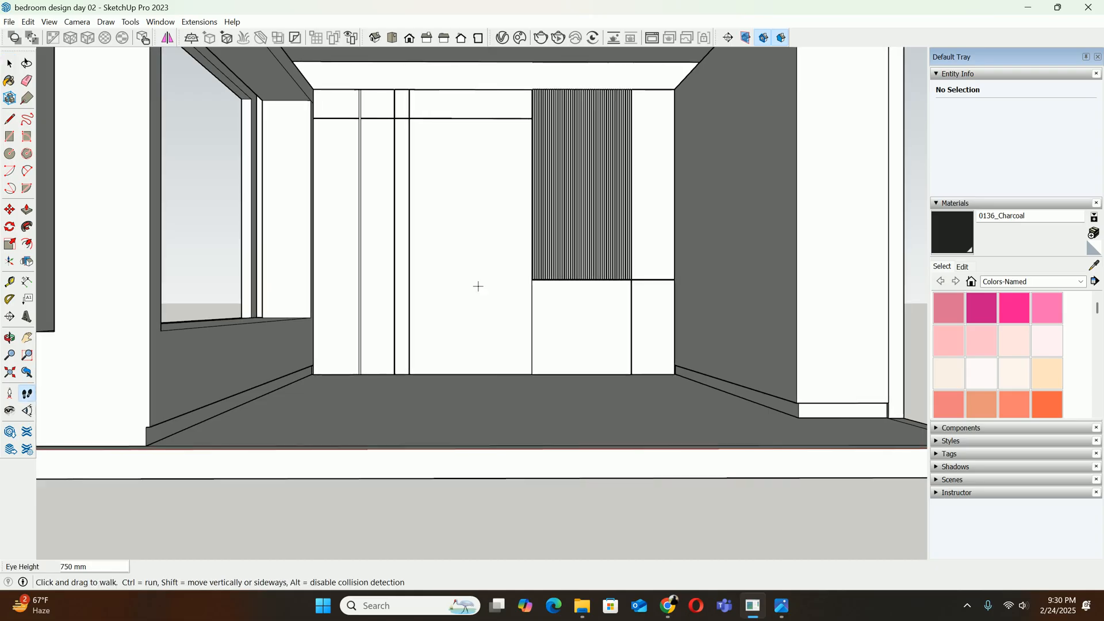
key("Up")
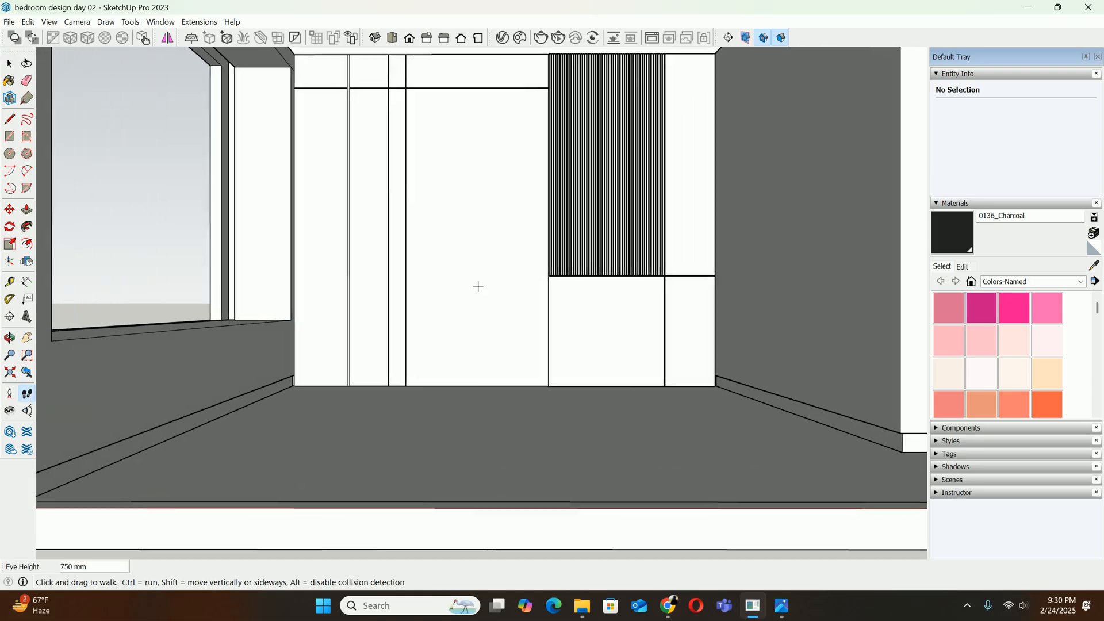
key("o")
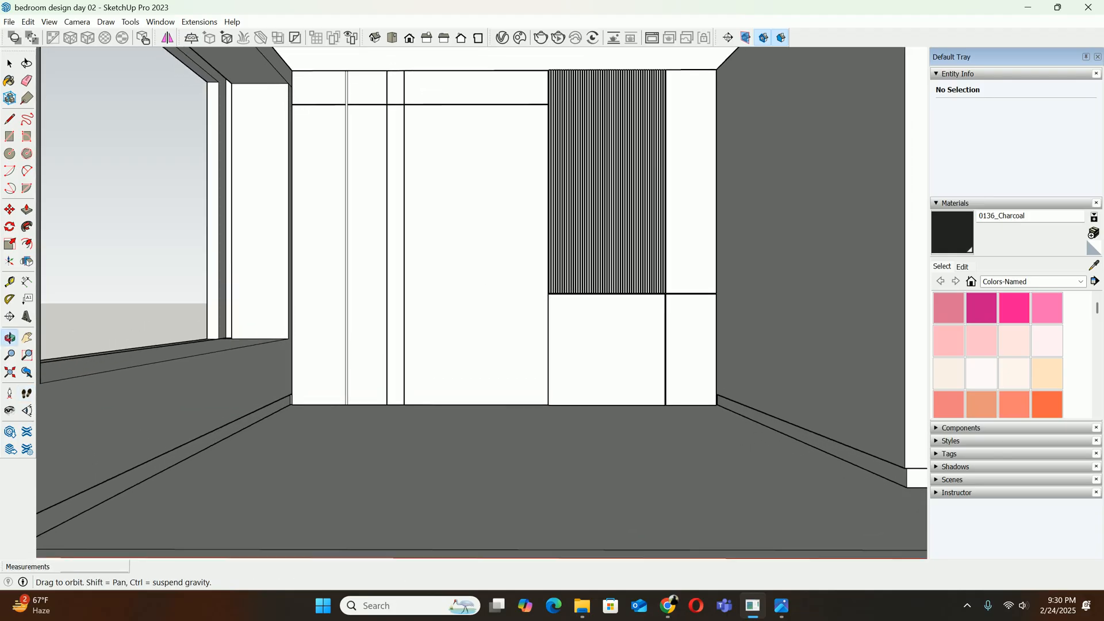
middle_click_drag(478, 286, 477, 278, "shift")
key("space")
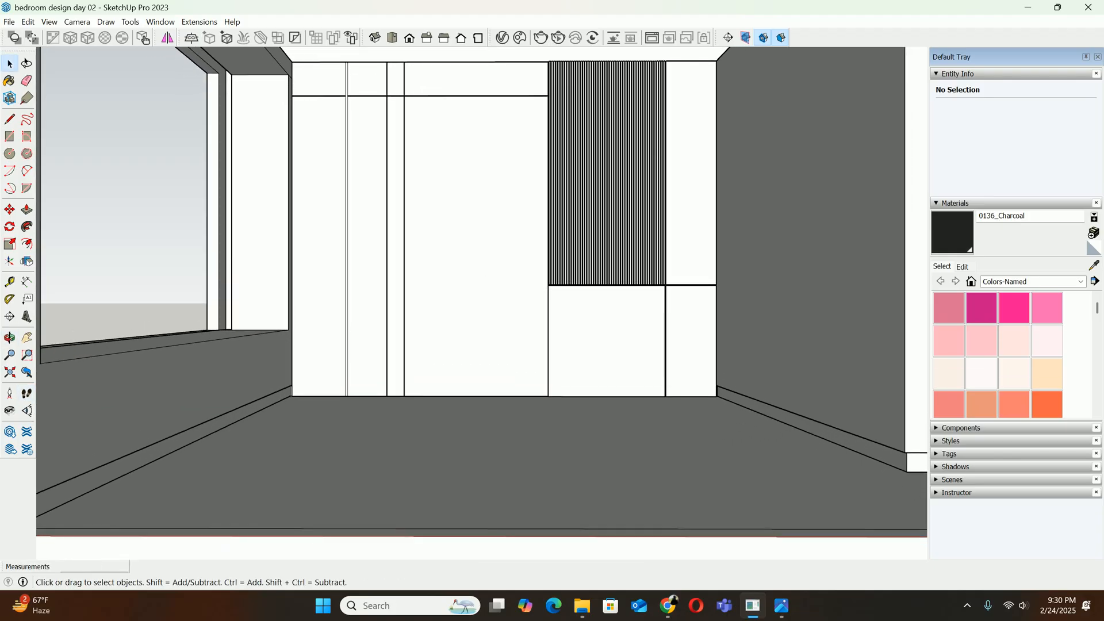
Set the camera's eye height to 1000 mm and shift the view slightly
left_click(10, 410)
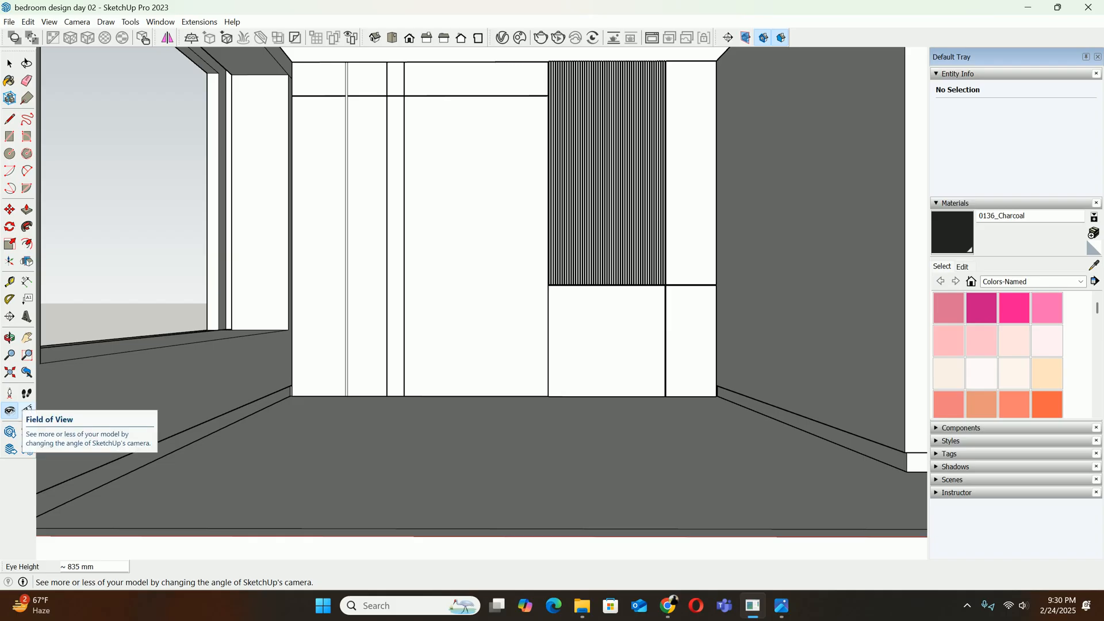
type("1000")
key("Return")
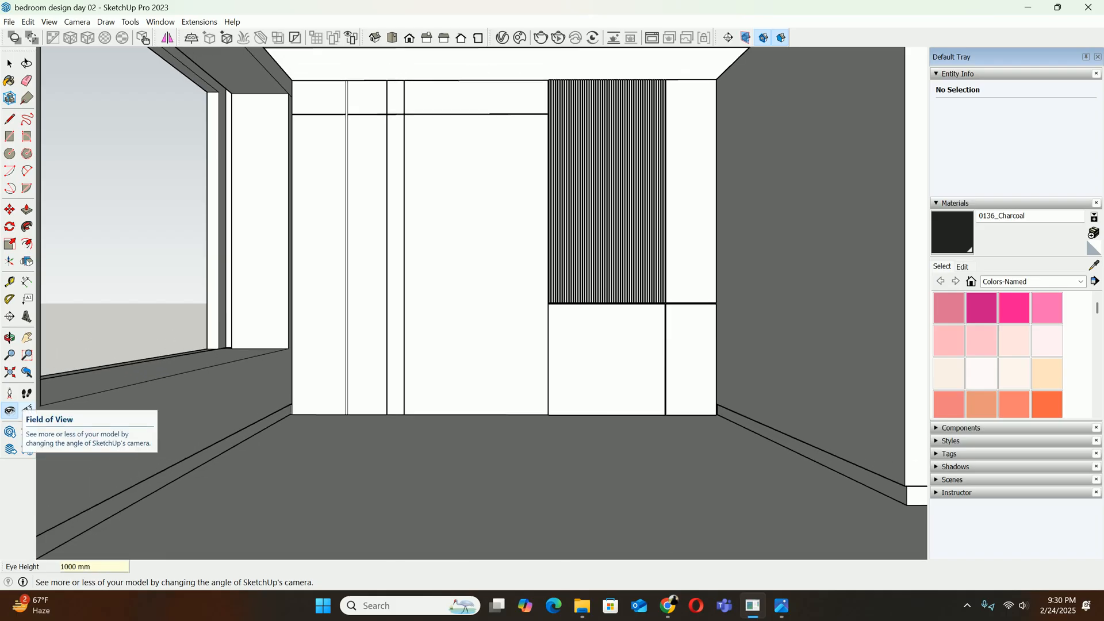
key("space")
mouse_move(483, 303)
middle_mouse_down("shift")
mouse_move(474, 324)
mouse_move(482, 311)
middle_mouse_up("shift")
Set the camera's eye height to 1200 mm with the Look Around tool
left_click(9, 410)
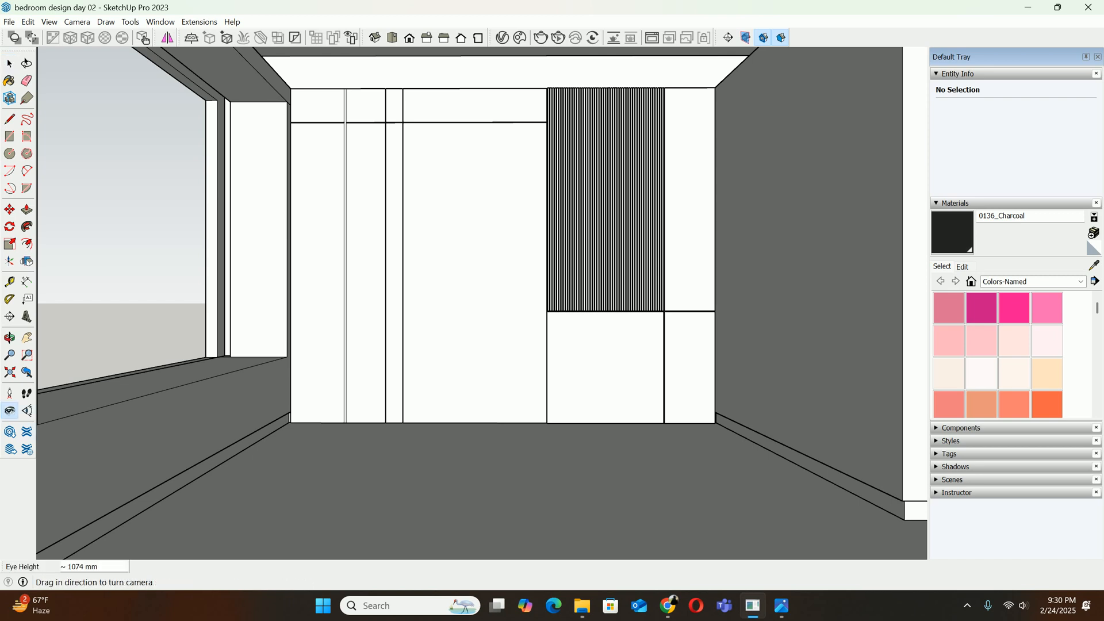
type("1200")
key("Return")
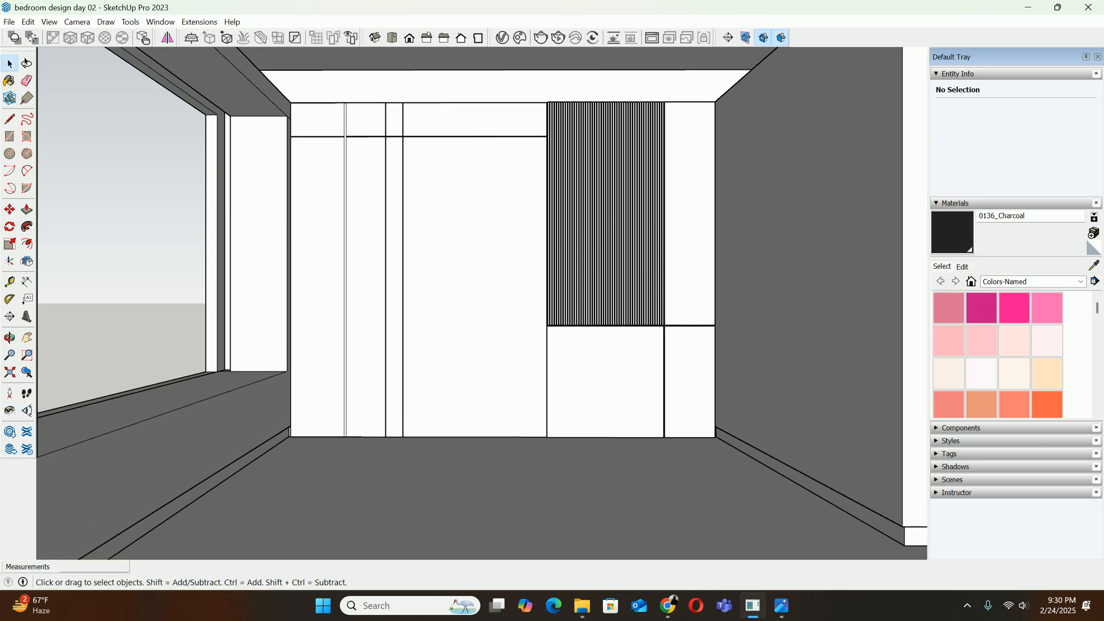
Fine-tune the camera with Walk and Pan so the back wall, ceiling and floor are framed
left_click(26, 393)
key("Down")
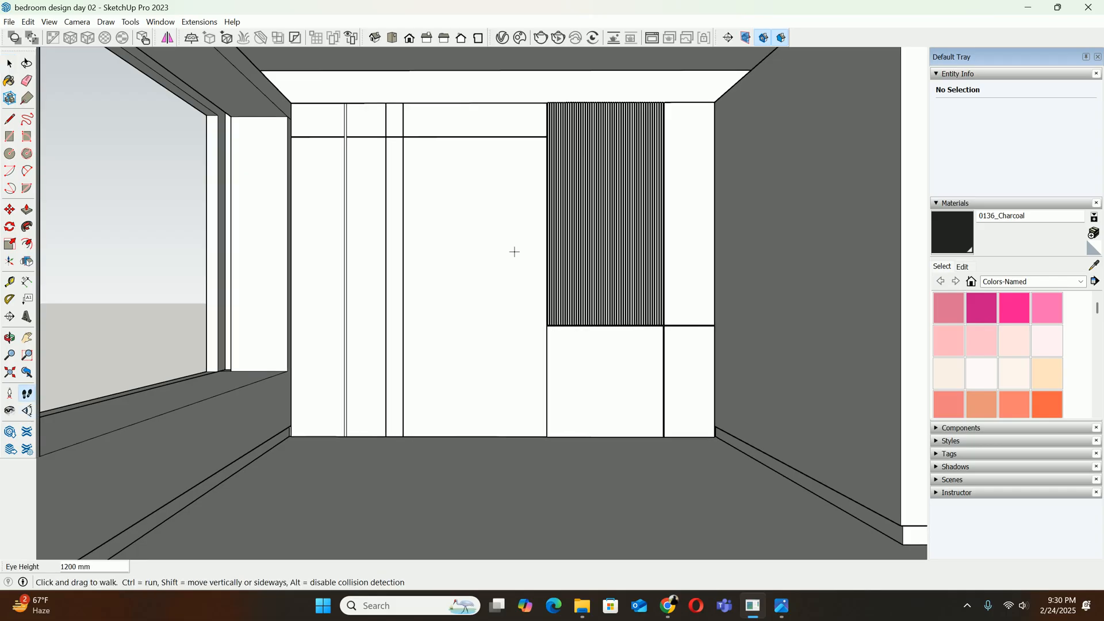
mouse_move(514, 252)
middle_mouse_down("shift")
mouse_move(483, 258)
mouse_move(497, 259)
middle_mouse_up("shift")
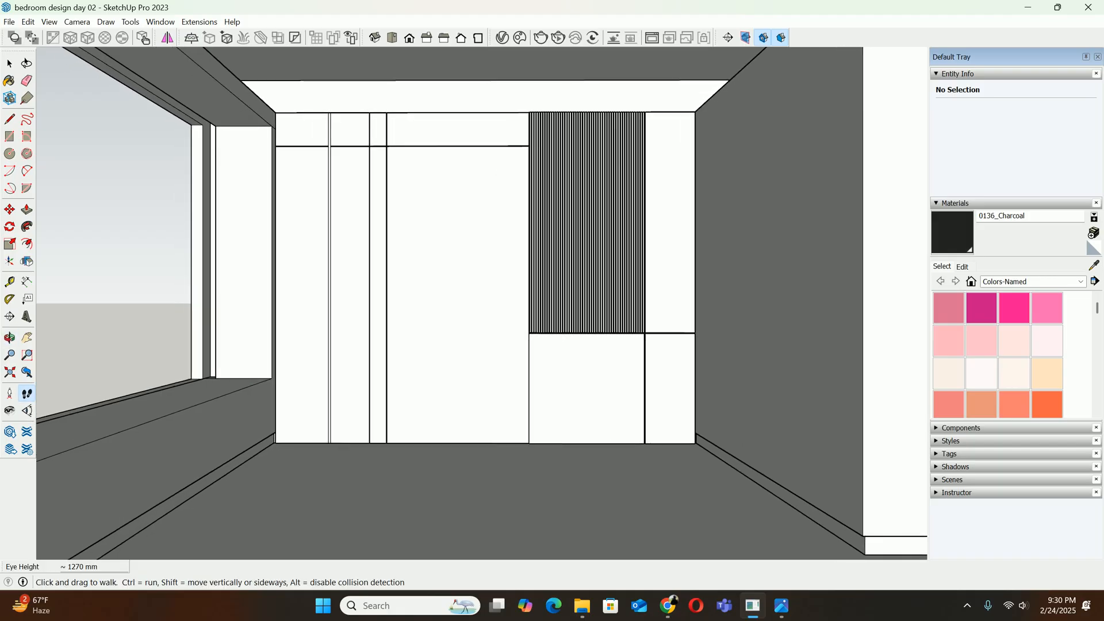
middle_click_drag(497, 259, 498, 260, "shift")
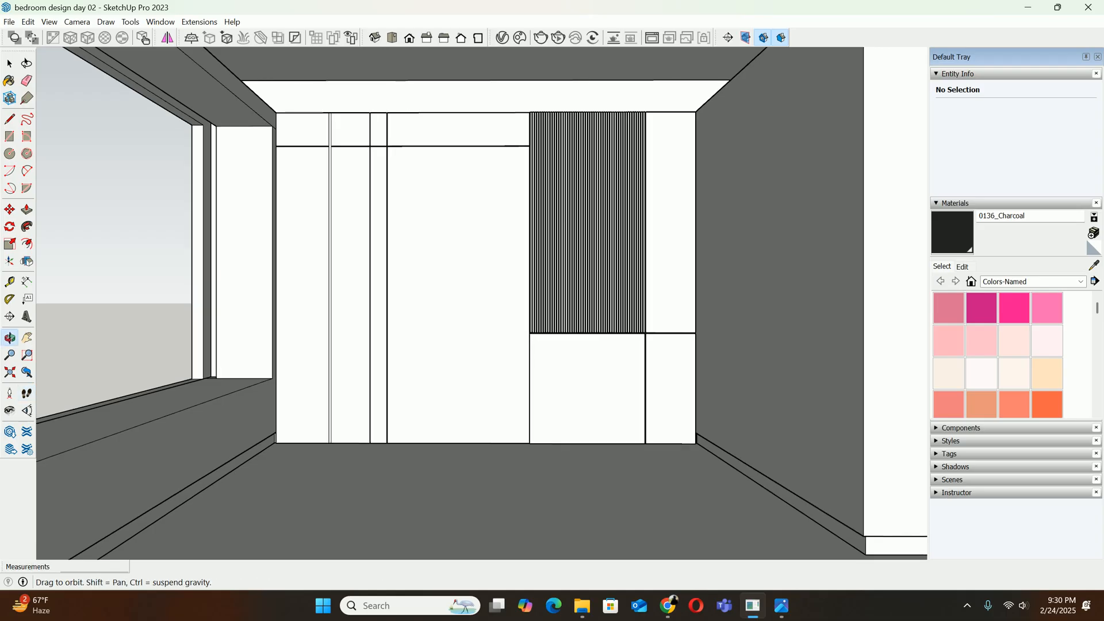
mouse_move(497, 259)
middle_mouse_down("shift")
mouse_move(388, 248)
mouse_move(536, 255)
mouse_move(478, 249)
mouse_move(481, 259)
middle_mouse_up("shift")
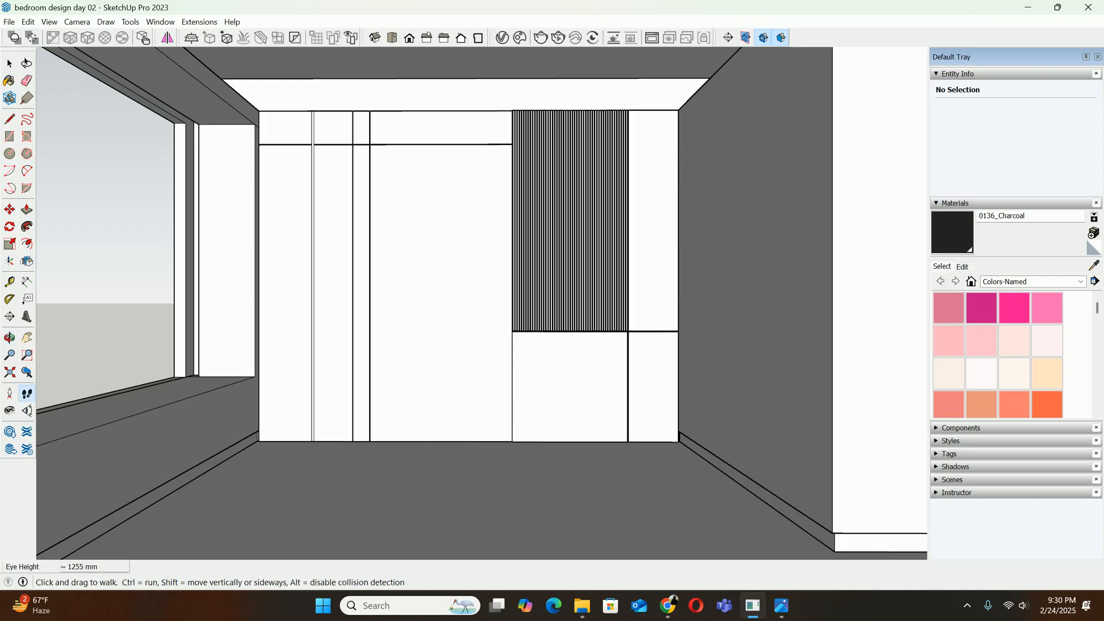
key("space")
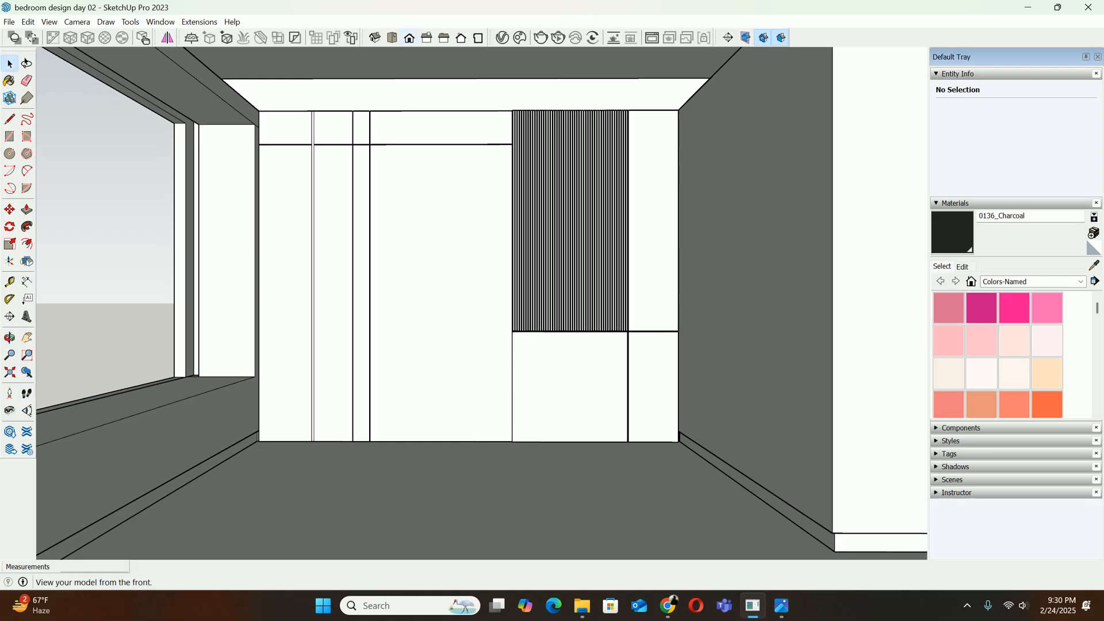
Align the camera to the standard Front view, adjust the framing and save the view as a new scene
left_click(409, 38)
middle_click_drag(460, 258, 421, 227, "shift")
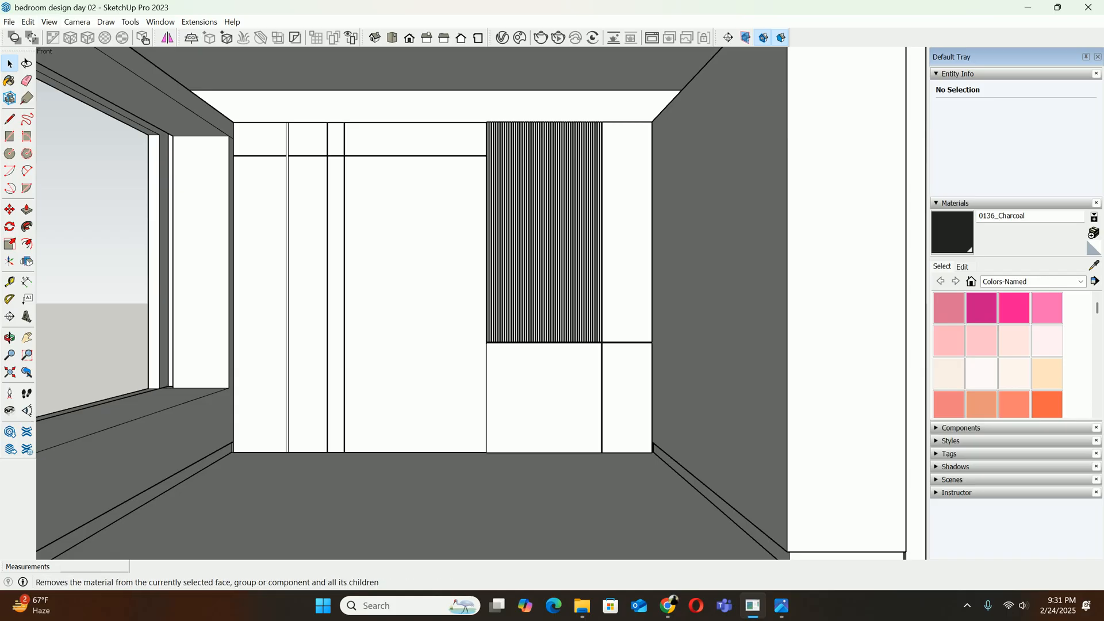
left_click(50, 21)
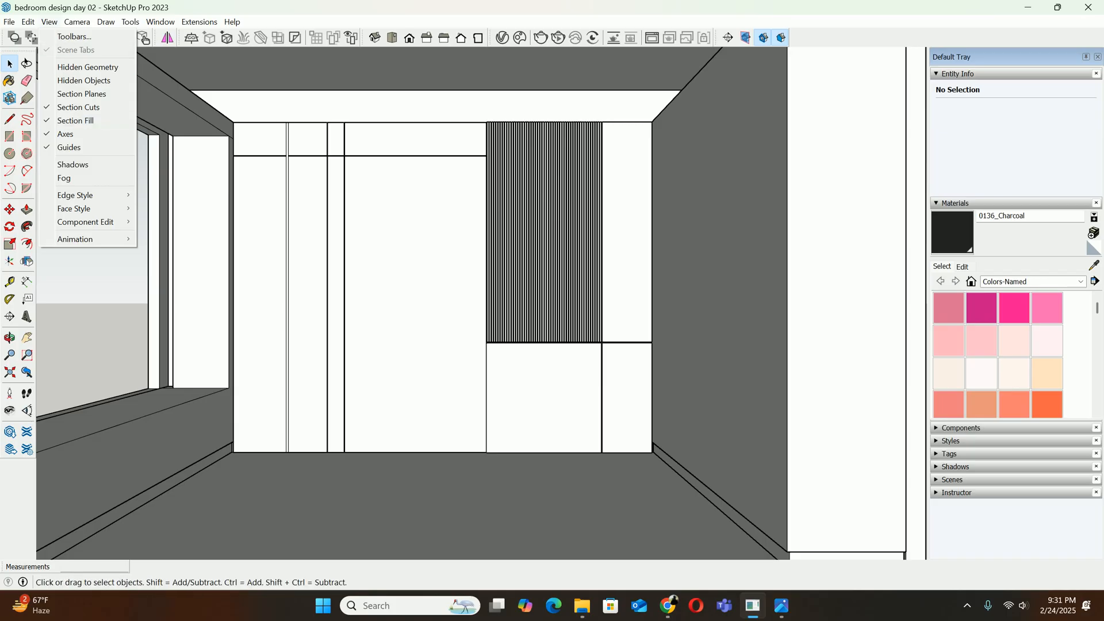
mouse_move(87, 239)
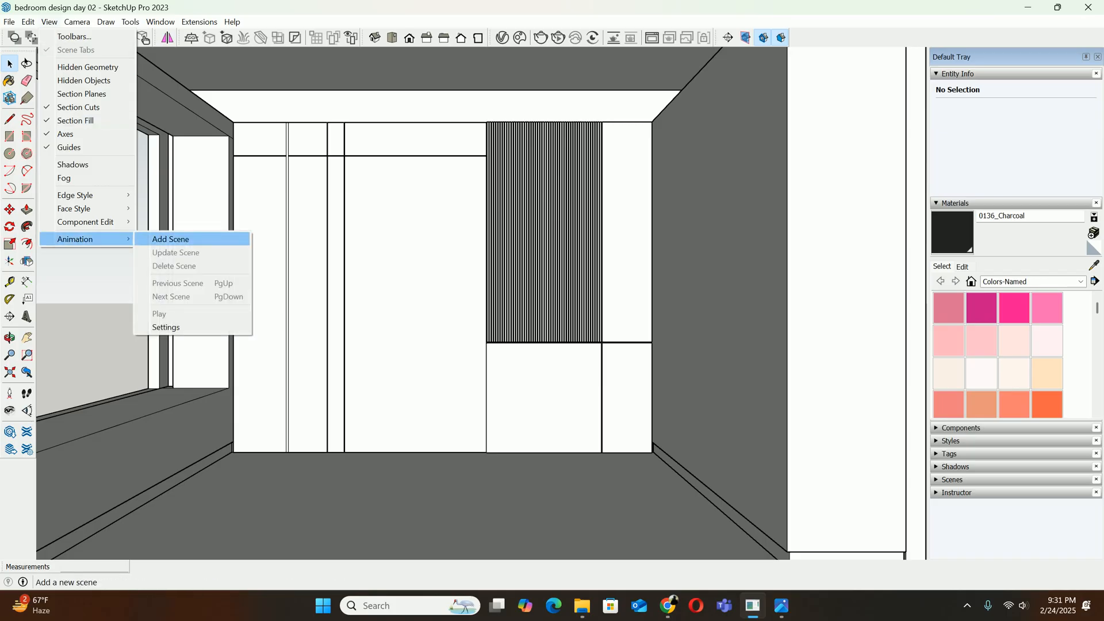
left_click(171, 239)
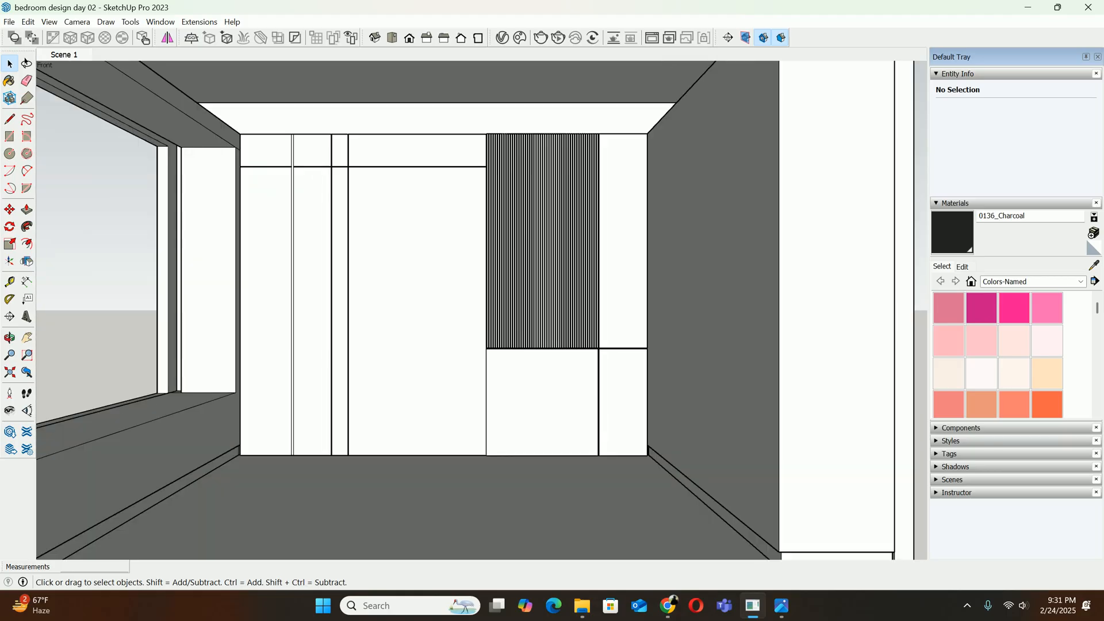
Unhide the bedroom's hidden front wall from an outside view and return to the Scene 1 camera
scroll(448, 291, "down", 10)
mouse_move(447, 291)
middle_mouse_down()
mouse_move(247, 322)
mouse_move(193, 351)
mouse_move(253, 349)
middle_mouse_up()
left_click(28, 21)
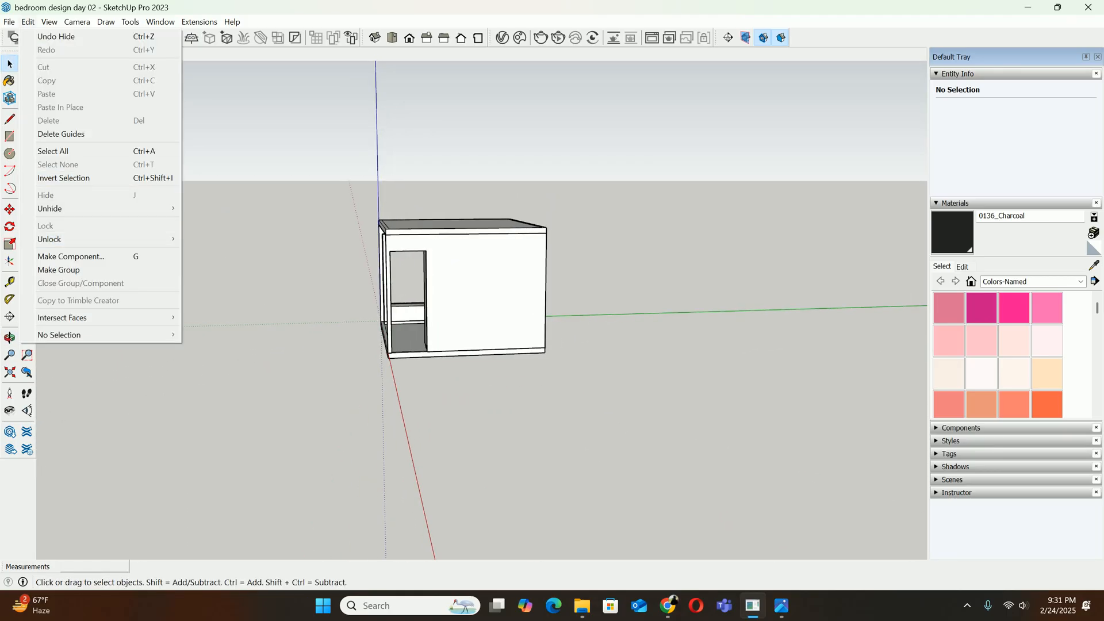
mouse_move(86, 208)
left_click(202, 234)
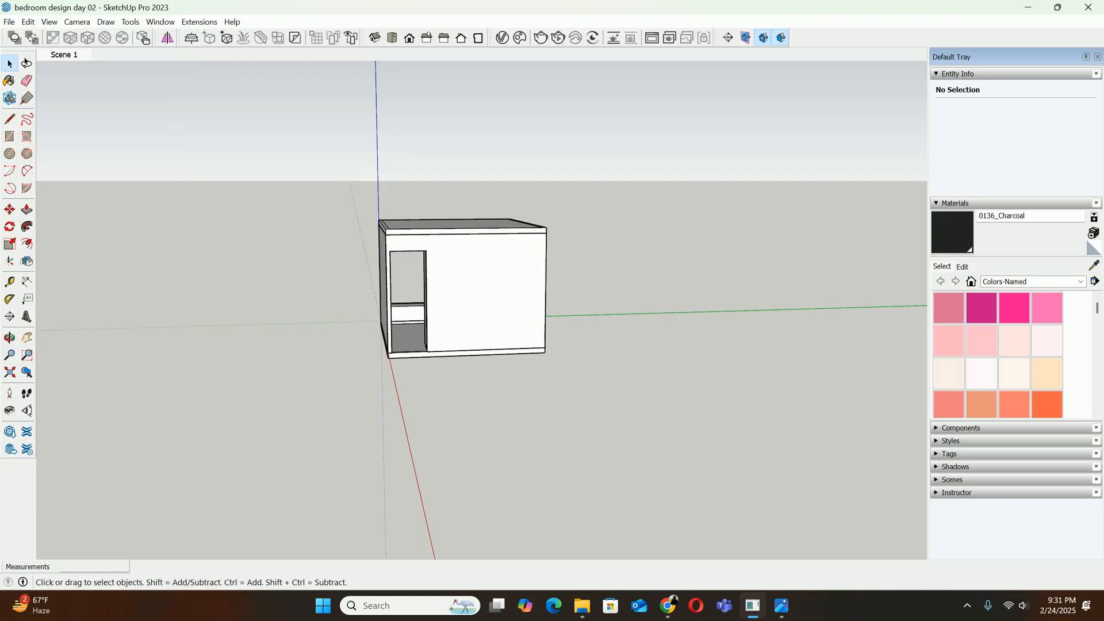
left_click(64, 55)
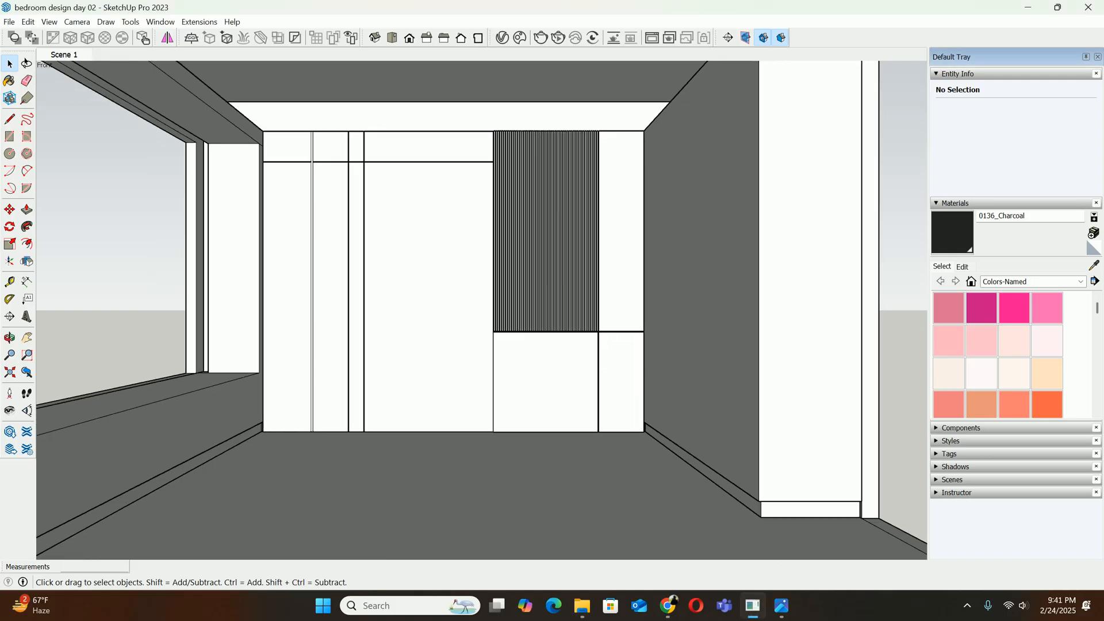
Open the ceiling slab group for editing, viewed from outside the front of the room
scroll(424, 221, "down", 5)
middle_click_drag(425, 222, 438, 328, "shift")
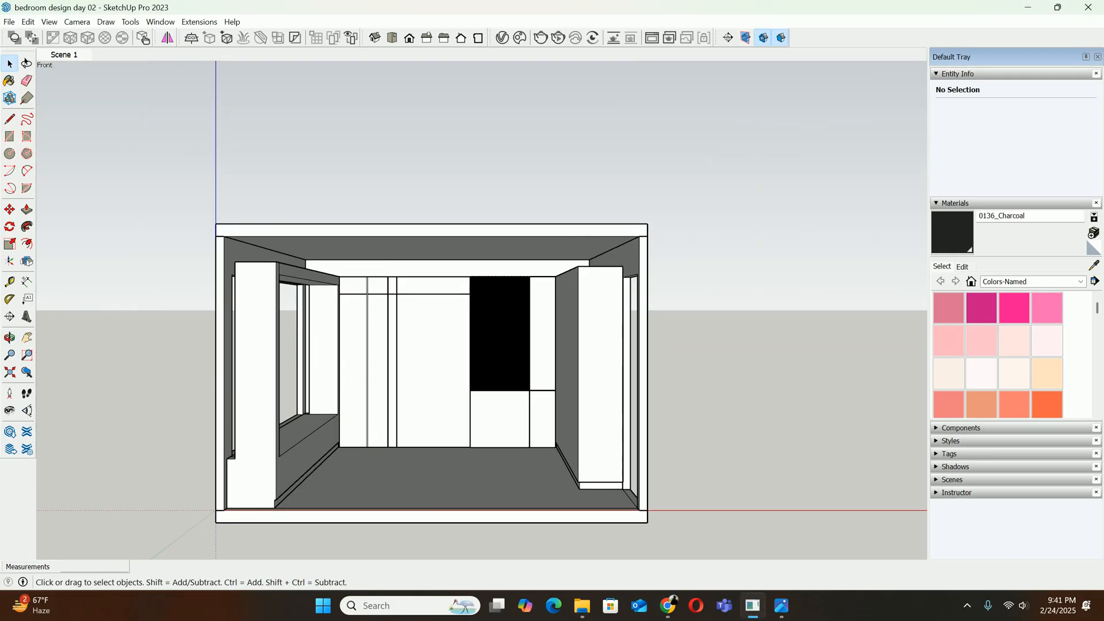
scroll(453, 250, "up", 1)
scroll(443, 240, "up", 1)
middle_click_drag(444, 242, 472, 226)
scroll(559, 311, "up", 2)
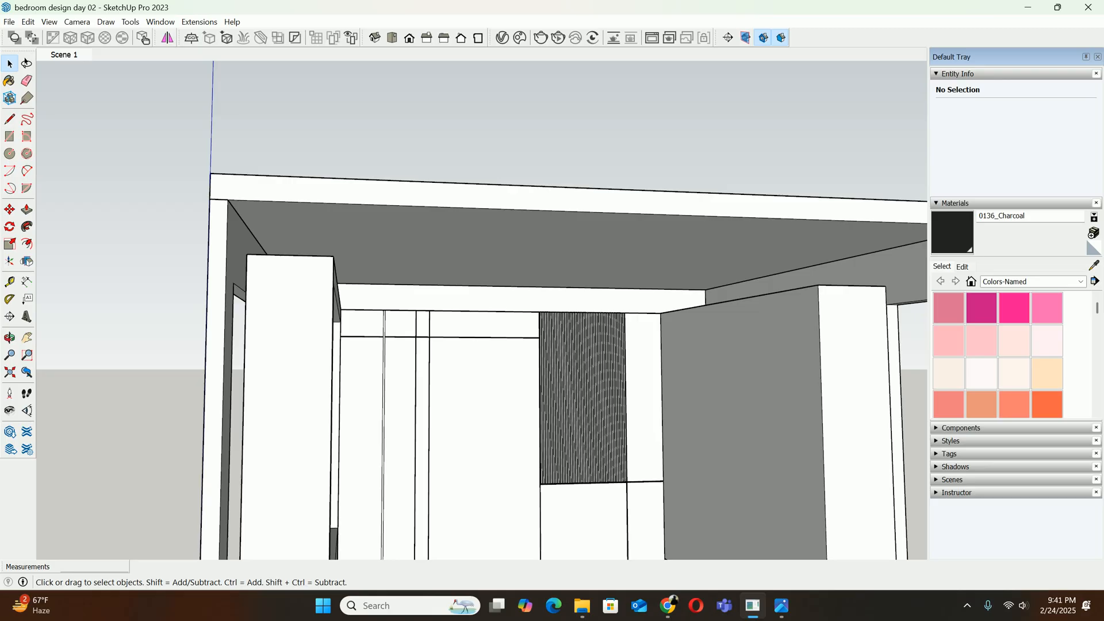
middle_click_drag(559, 310, 529, 315)
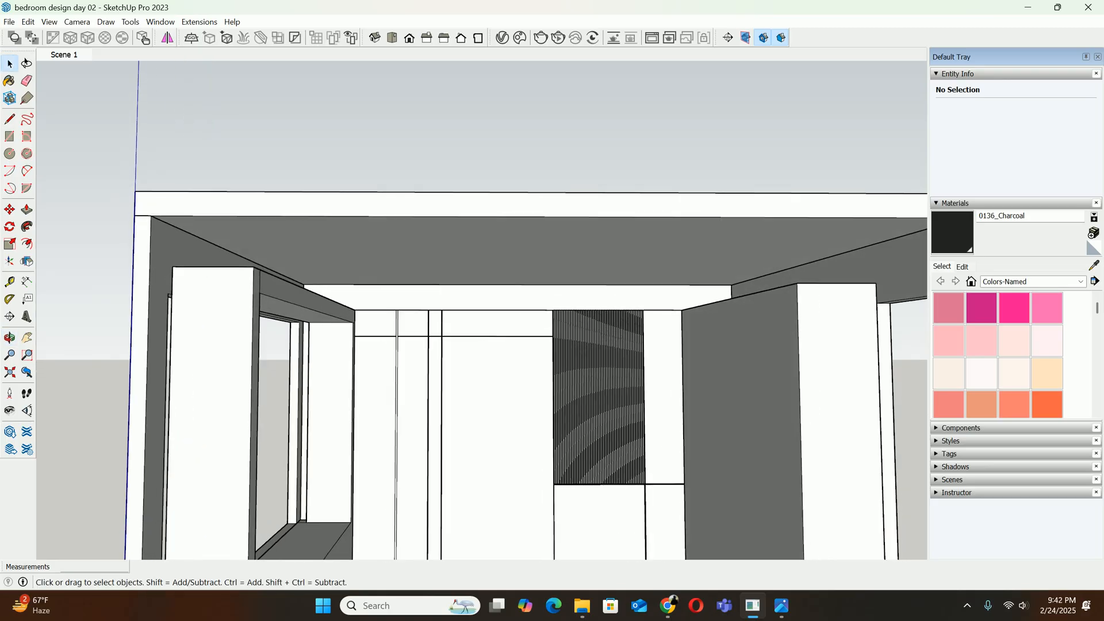
scroll(403, 276, "down", 5)
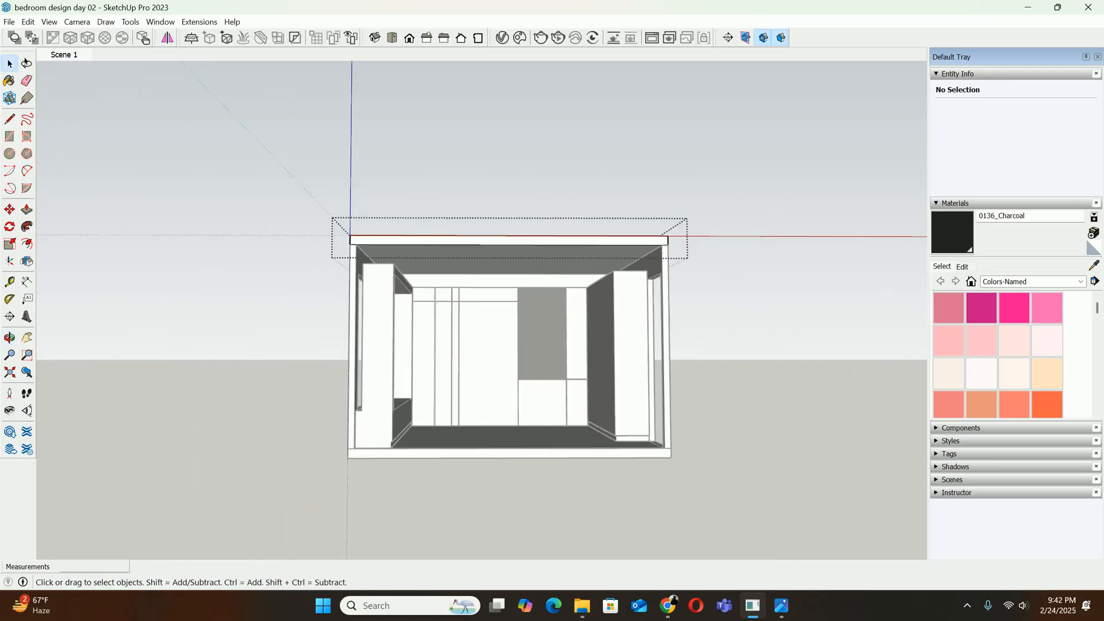
middle_click_drag(535, 270, 430, 233)
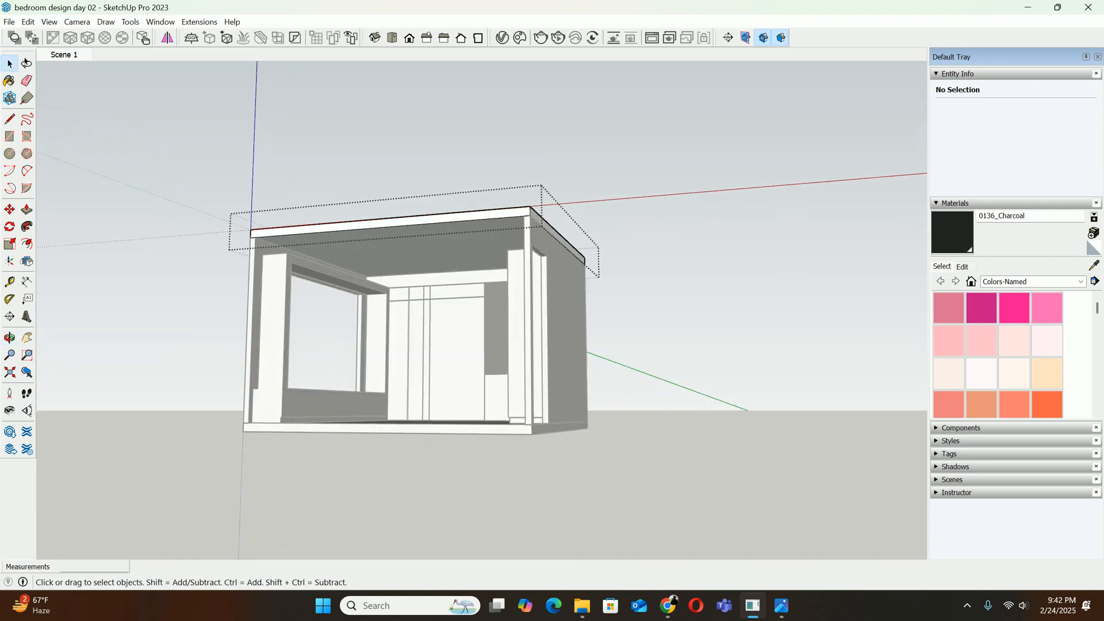
scroll(430, 232, "up", 3)
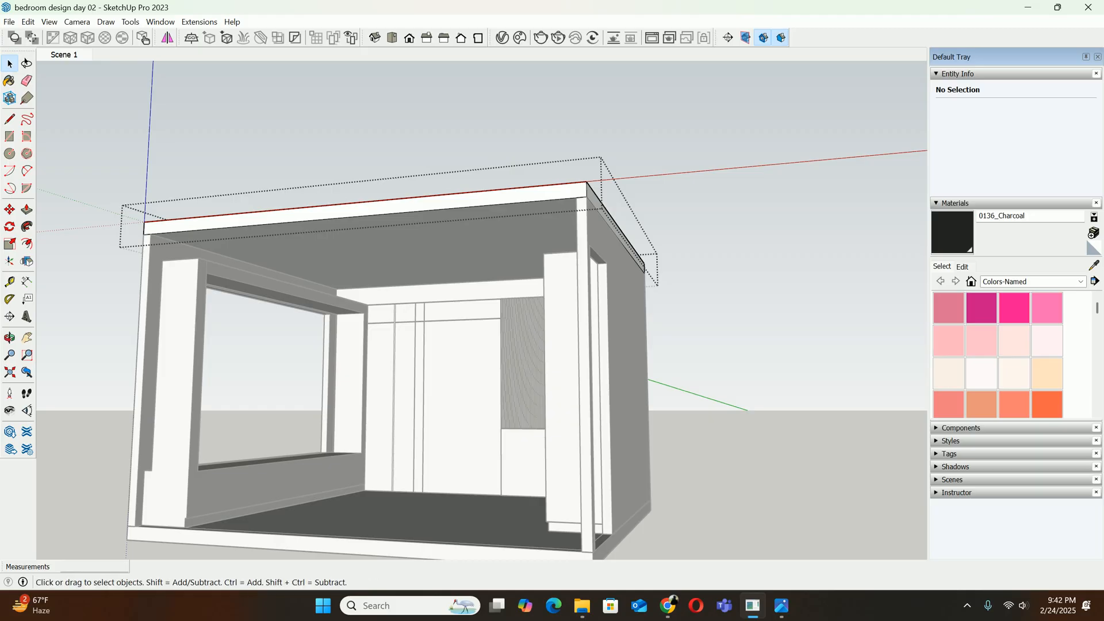
Turn on Hide Rest Of Model while editing the ceiling slab group, and close the group
left_click(28, 22)
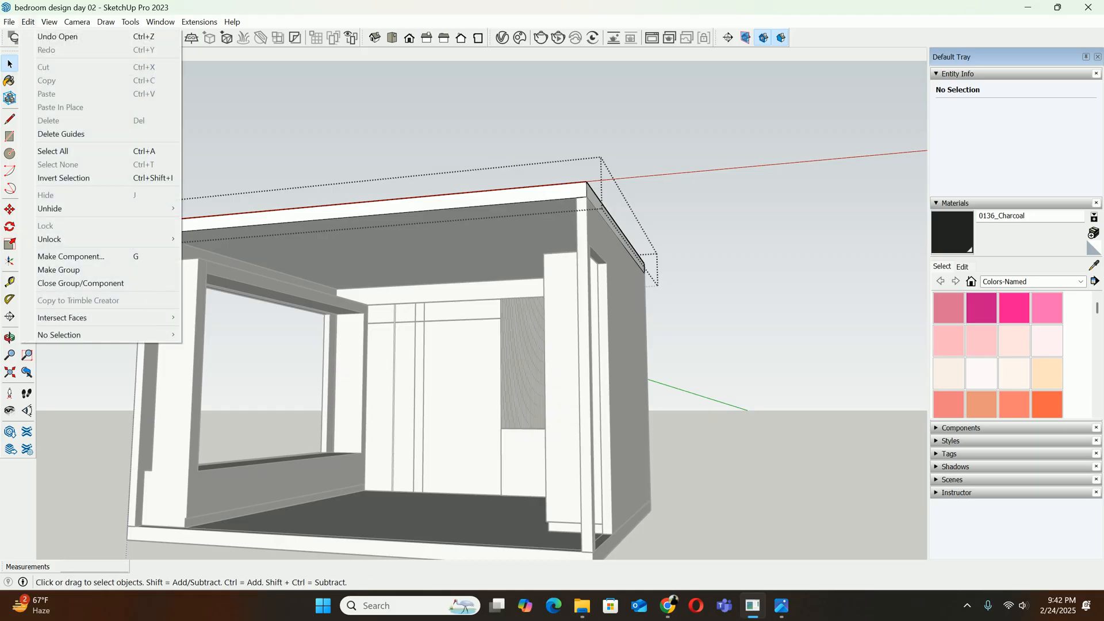
key("Right")
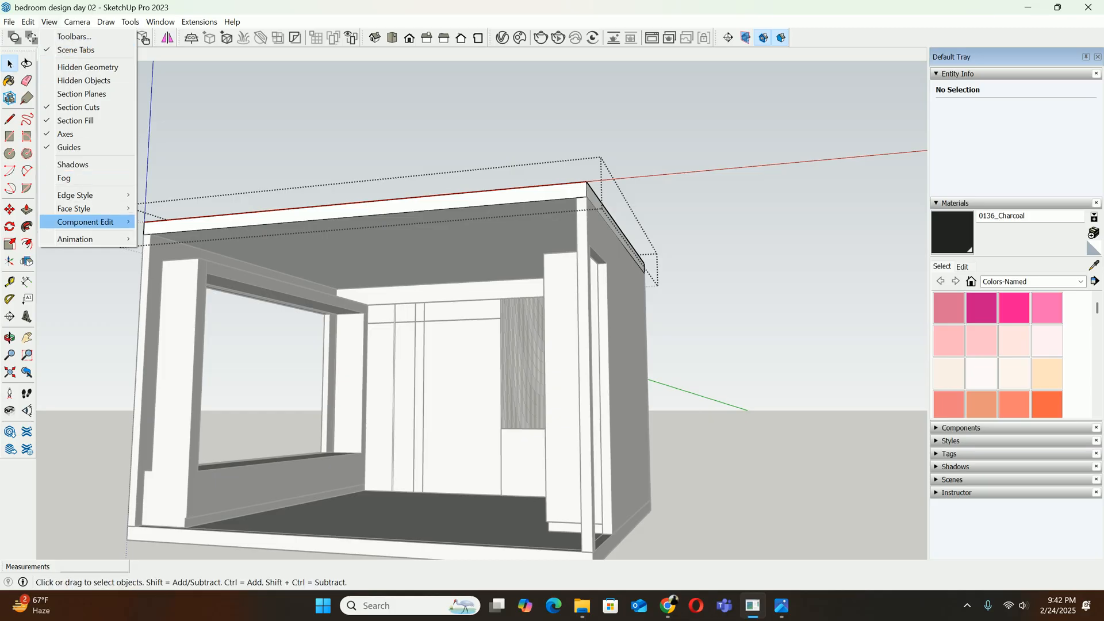
mouse_move(86, 222)
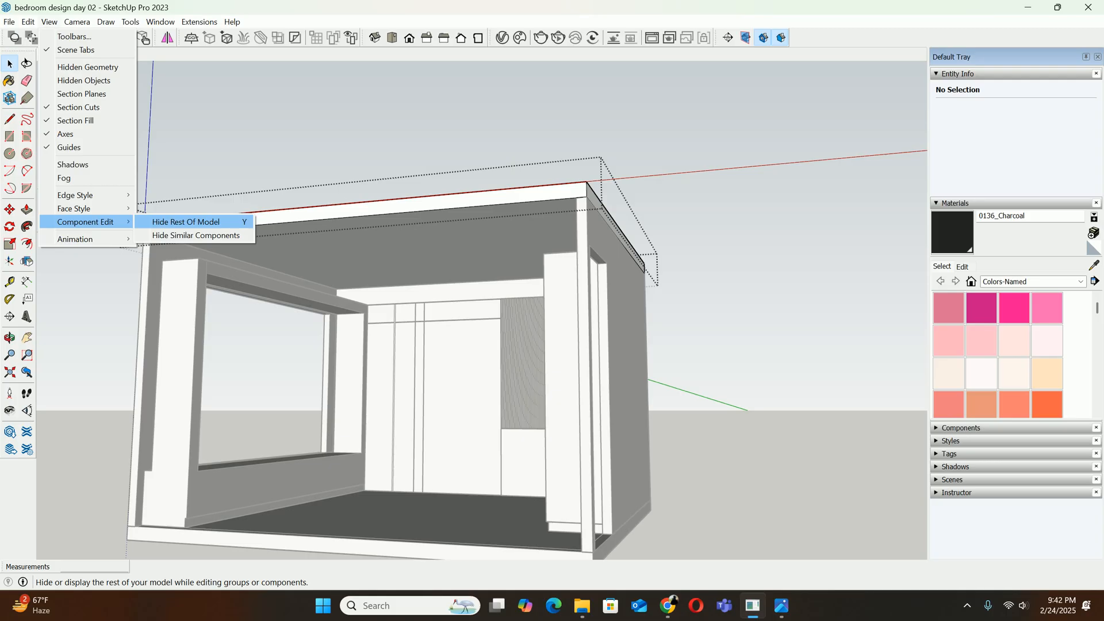
left_click(186, 222)
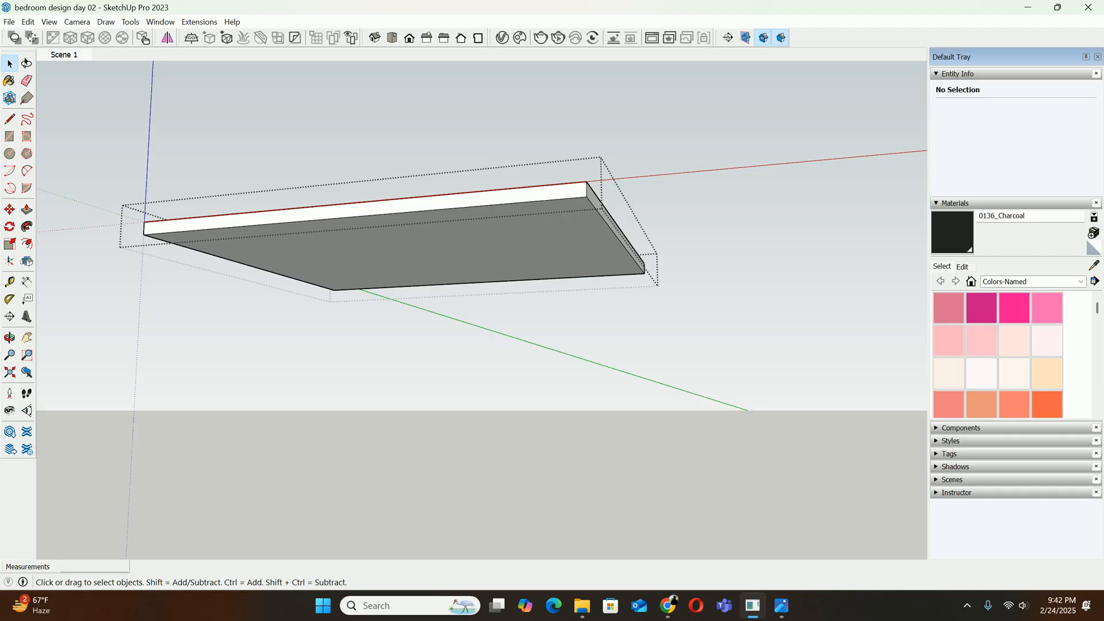
key("Escape")
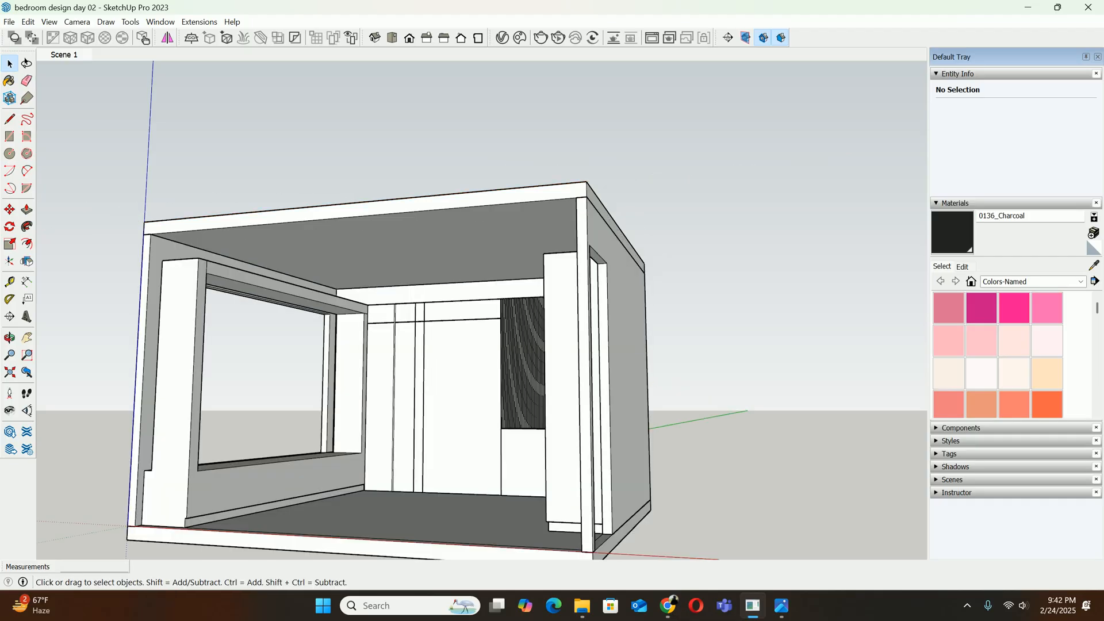
Open the large panel group on the back wall for editing and turn off Hide Rest Of Model
scroll(609, 321, "down", 3)
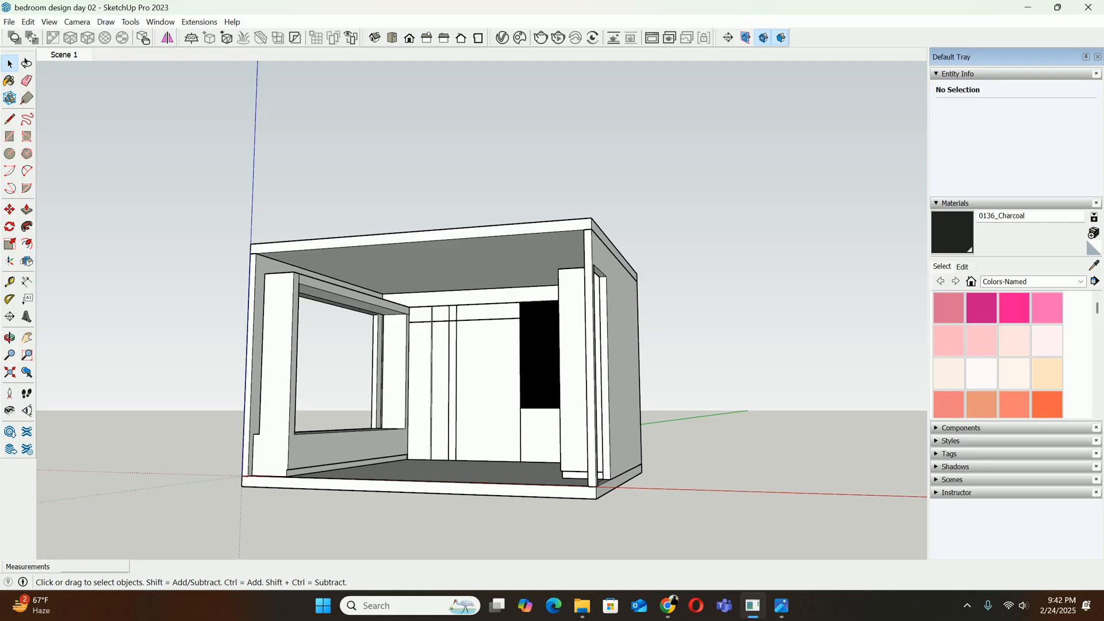
double_click(488, 379)
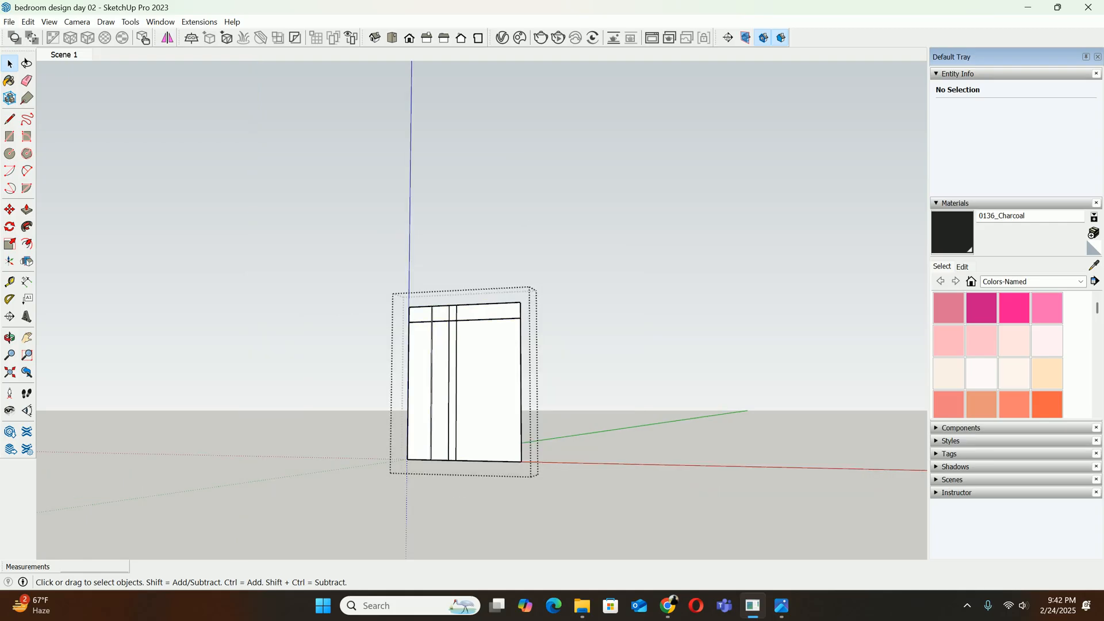
left_click(50, 21)
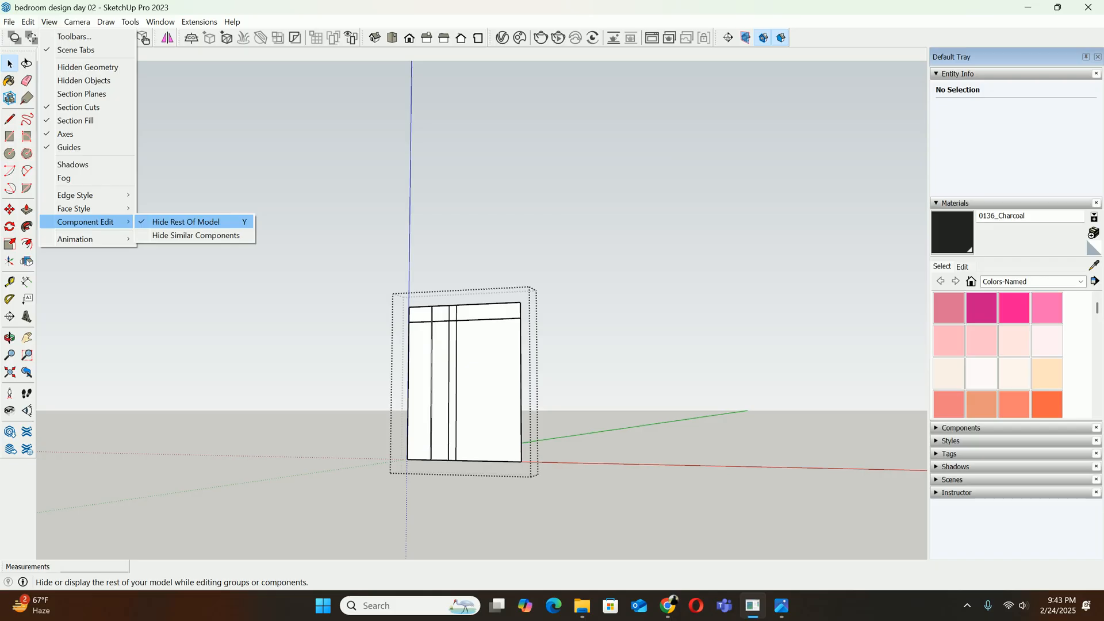
mouse_move(85, 222)
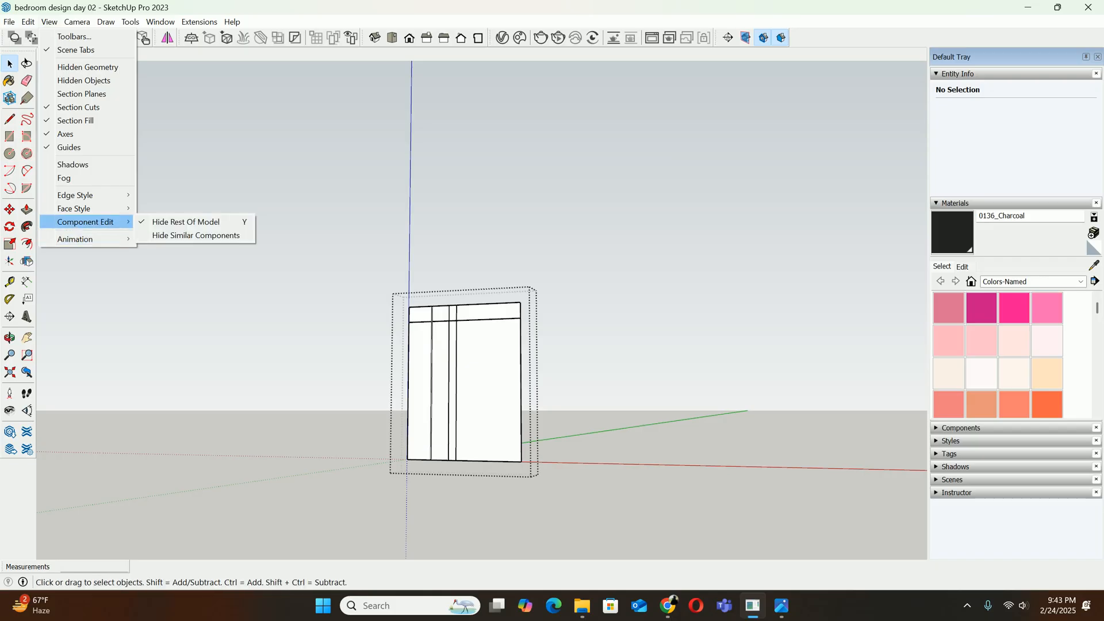
left_click(185, 221)
scroll(473, 330, "up", 2)
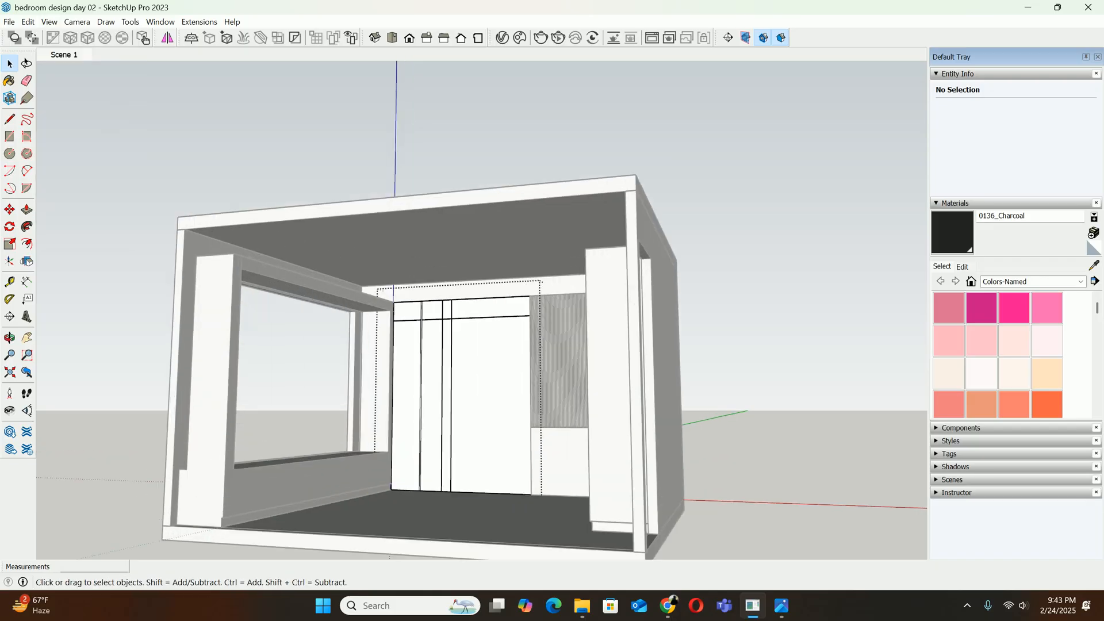
Open the ceiling slab group for editing and hide the rest of the model
left_click(472, 241)
double_click(472, 242)
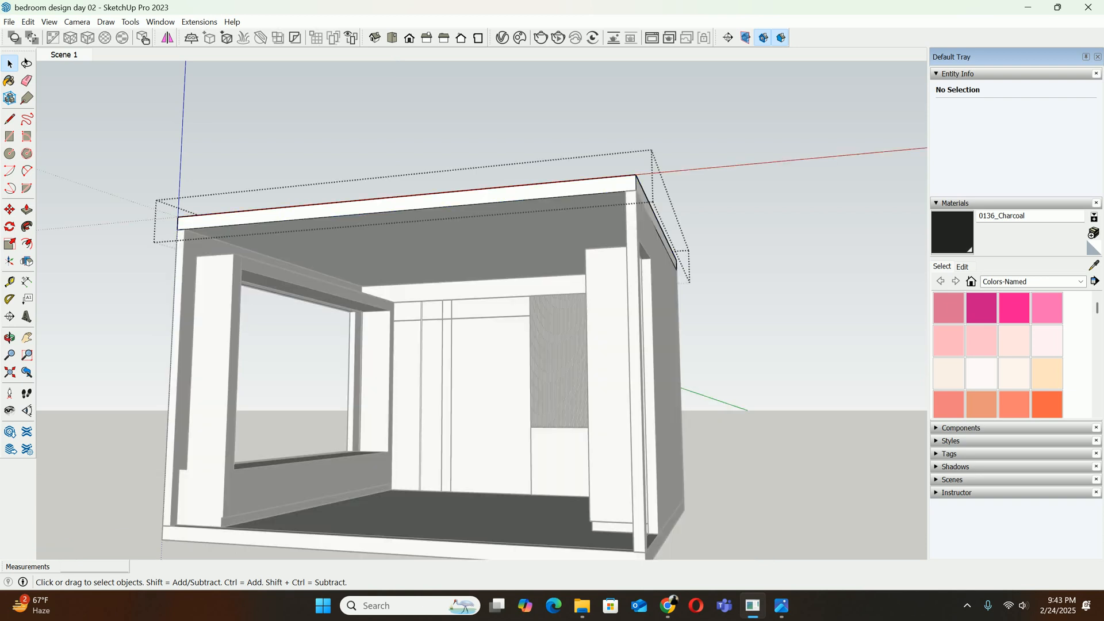
left_click(48, 22)
mouse_move(85, 222)
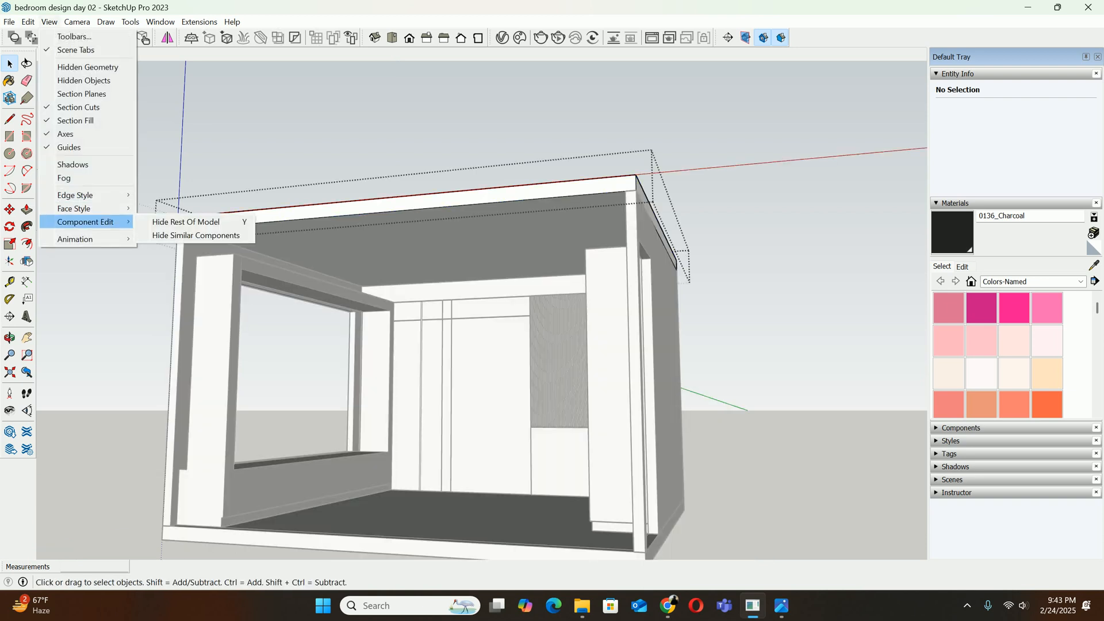
left_click(190, 222)
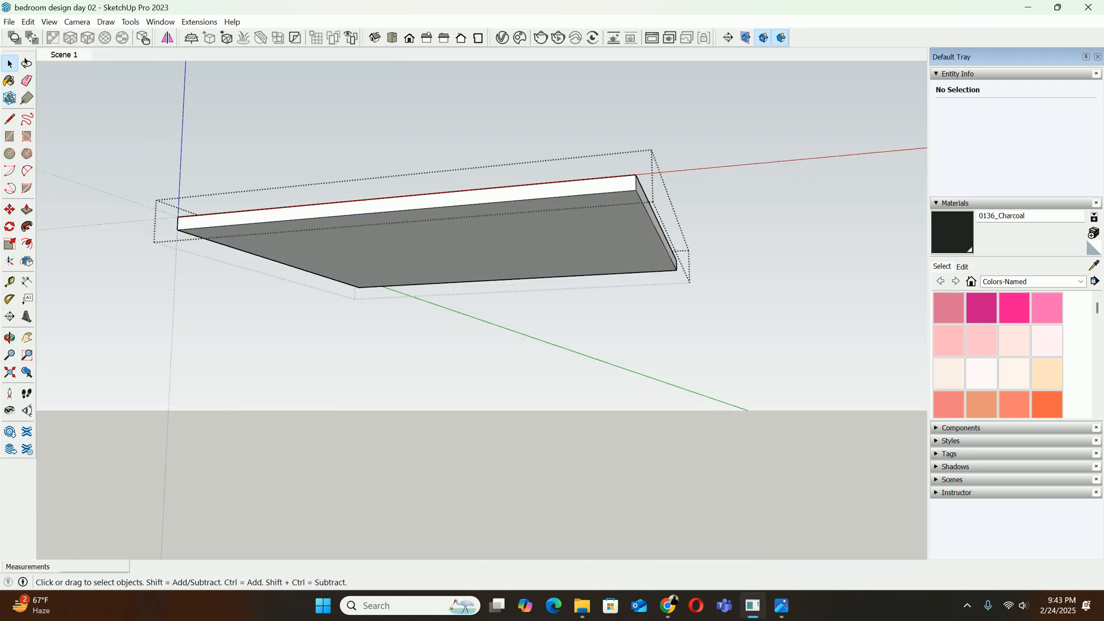
Offset the outline of the ceiling slab's underside 100 mm inward
middle_click_drag(495, 368, 471, 283)
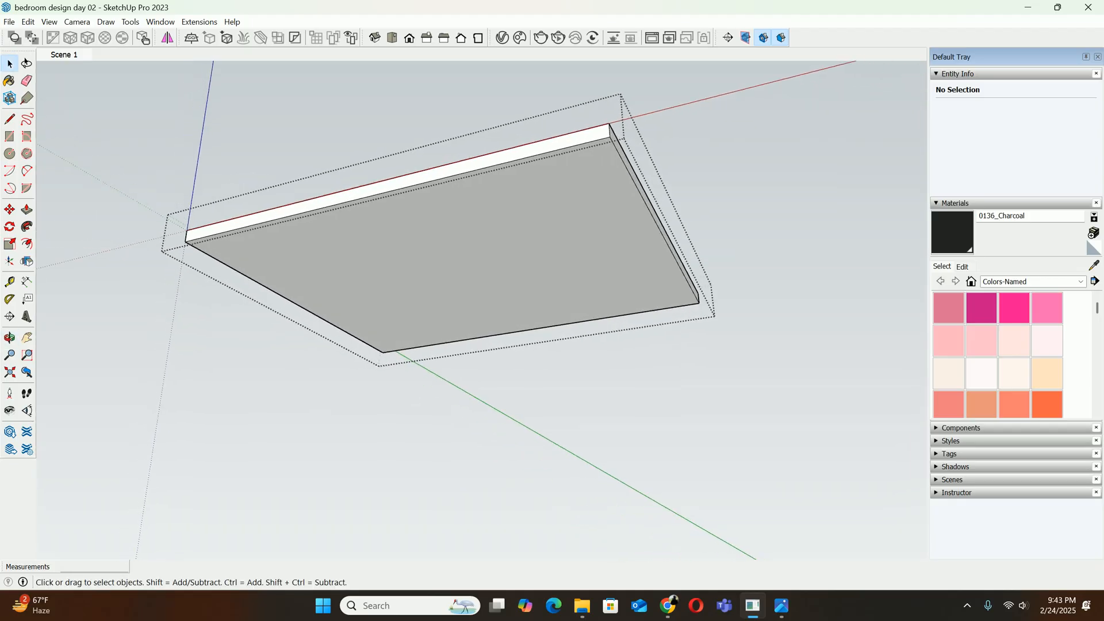
key("f")
left_click(441, 179)
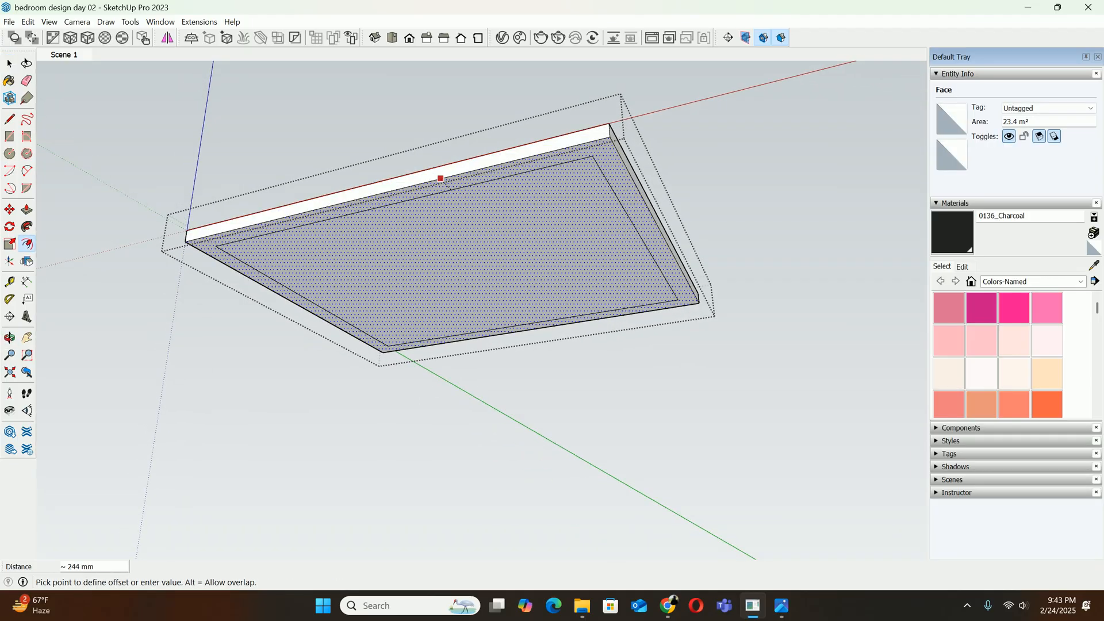
type("100")
key("Return")
key("space")
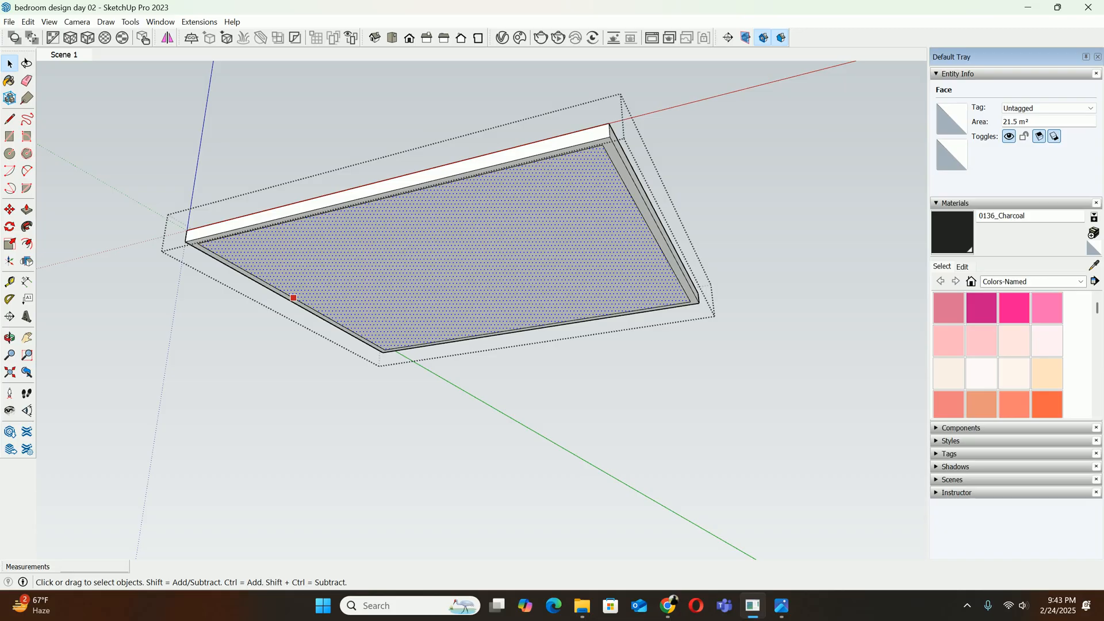
Close the ceiling slab group and align the bedroom interior to the standard Front view
right_click(463, 231)
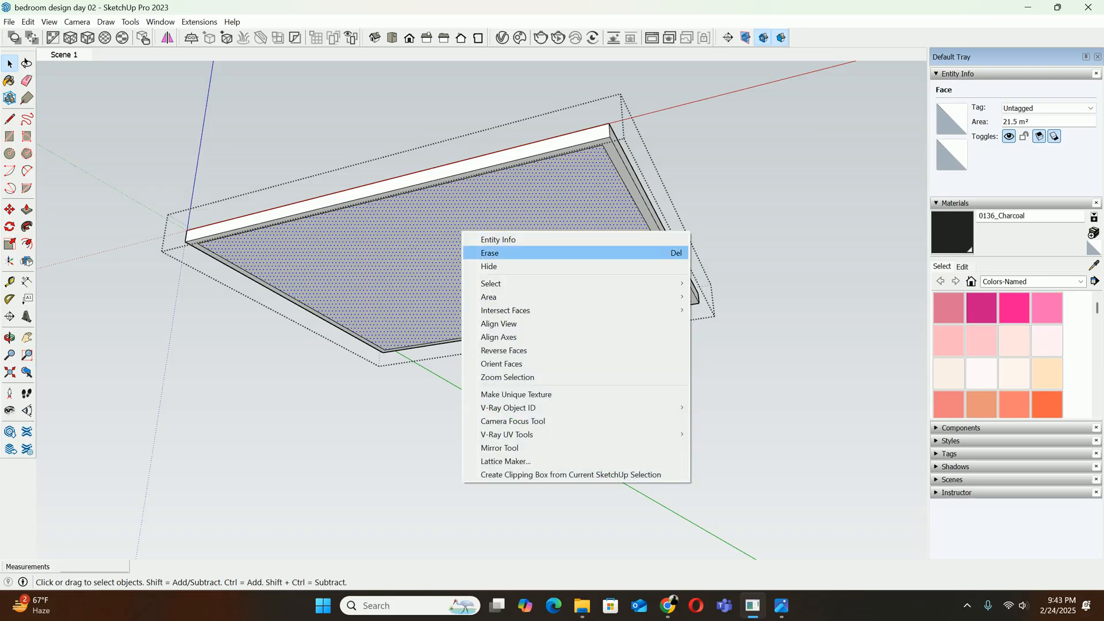
mouse_move(506, 310)
key("Escape")
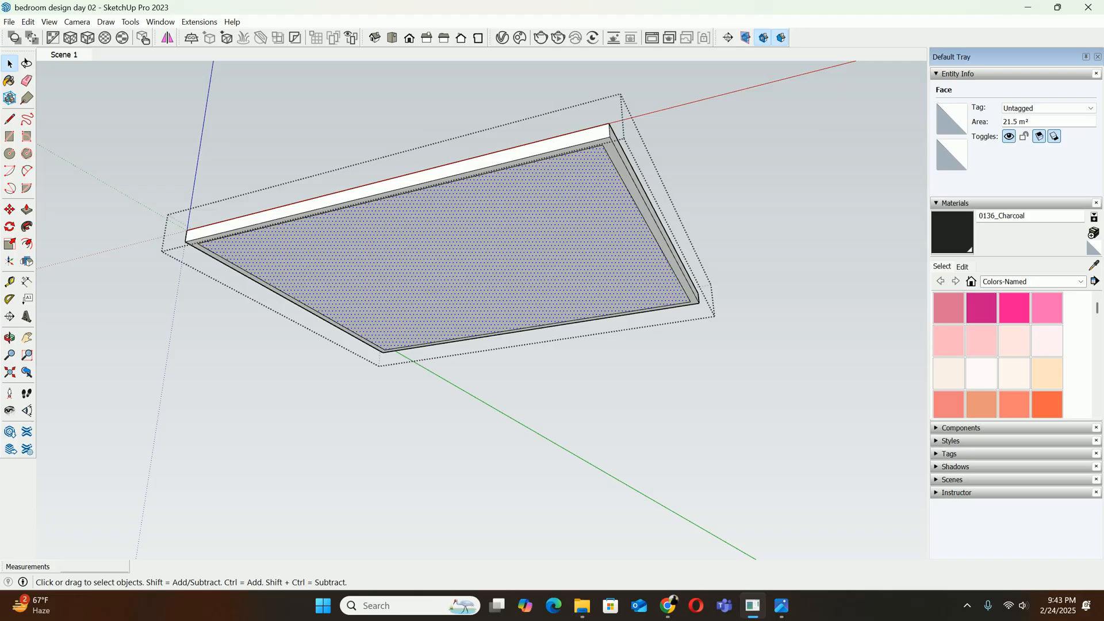
key("Escape")
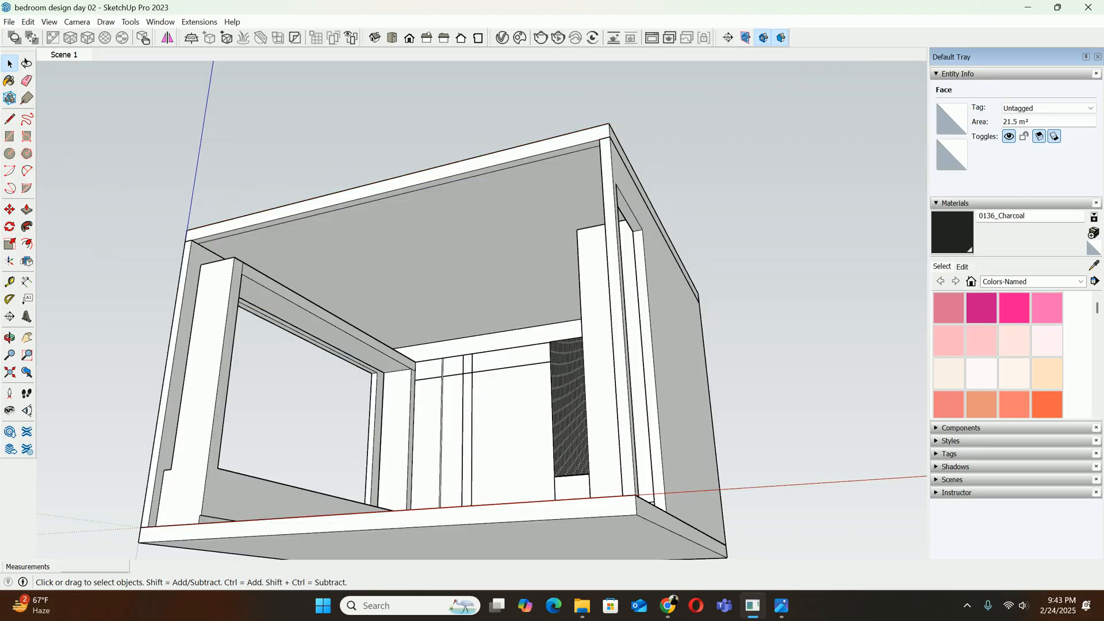
mouse_move(437, 322)
middle_mouse_down()
mouse_move(592, 356)
mouse_move(535, 377)
mouse_move(513, 305)
middle_mouse_up()
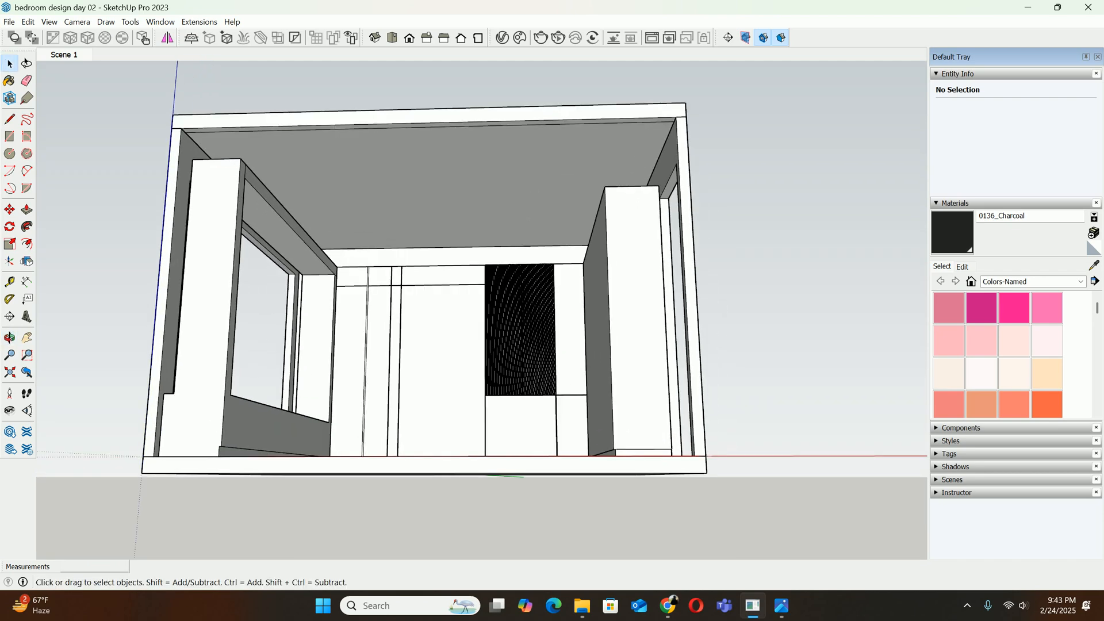
scroll(474, 501, "up", 5)
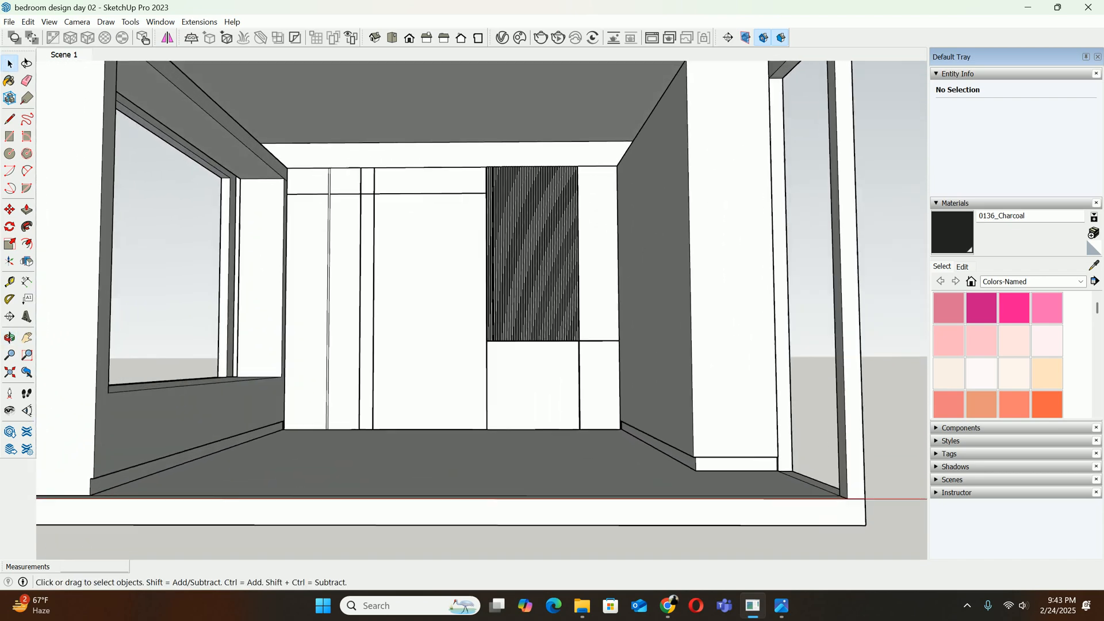
middle_click_drag(489, 345, 515, 433, "shift")
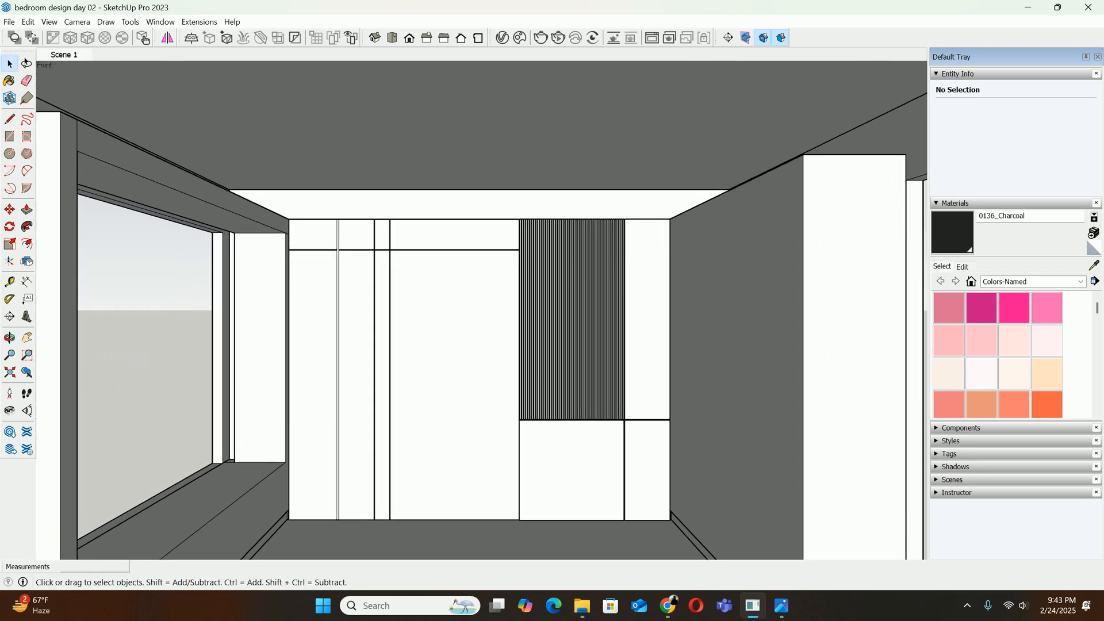
left_click(27, 22)
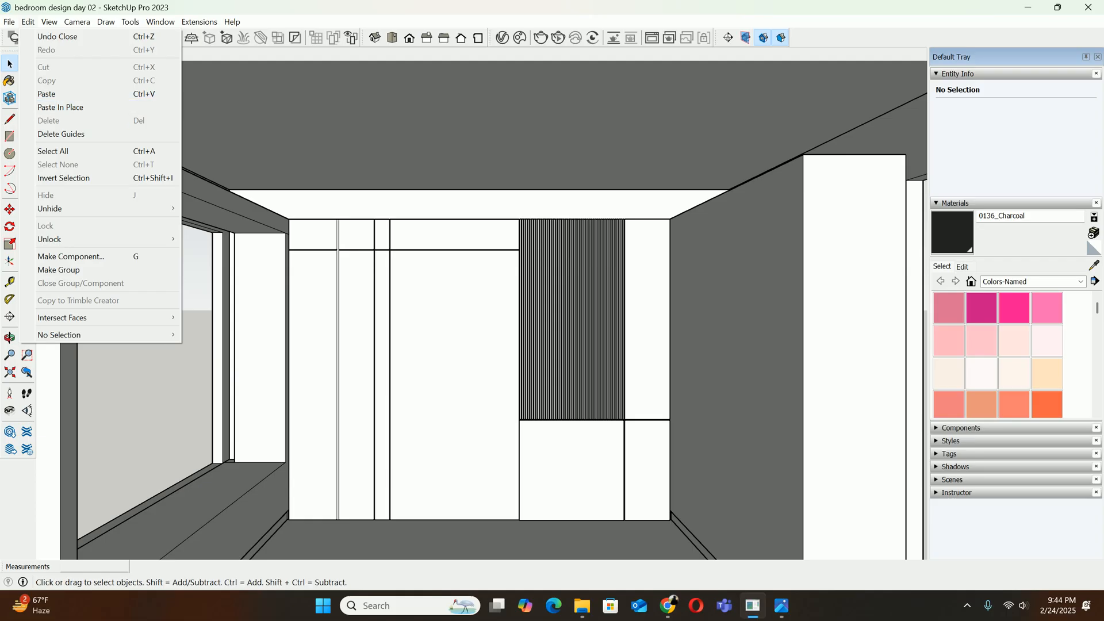
Copy the face inside the offset border from the ceiling slab group, with the rest of the model hidden
left_click(342, 133)
double_click(341, 133)
scroll(342, 134, "down", 4)
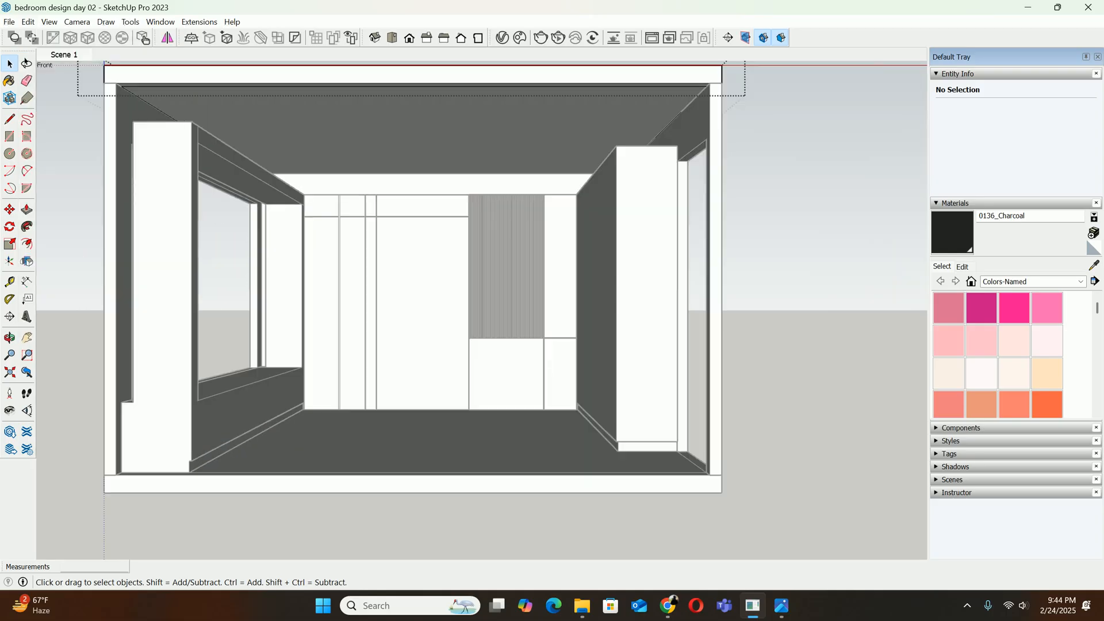
key("i")
middle_click_drag(351, 167, 331, 130)
left_click(340, 130)
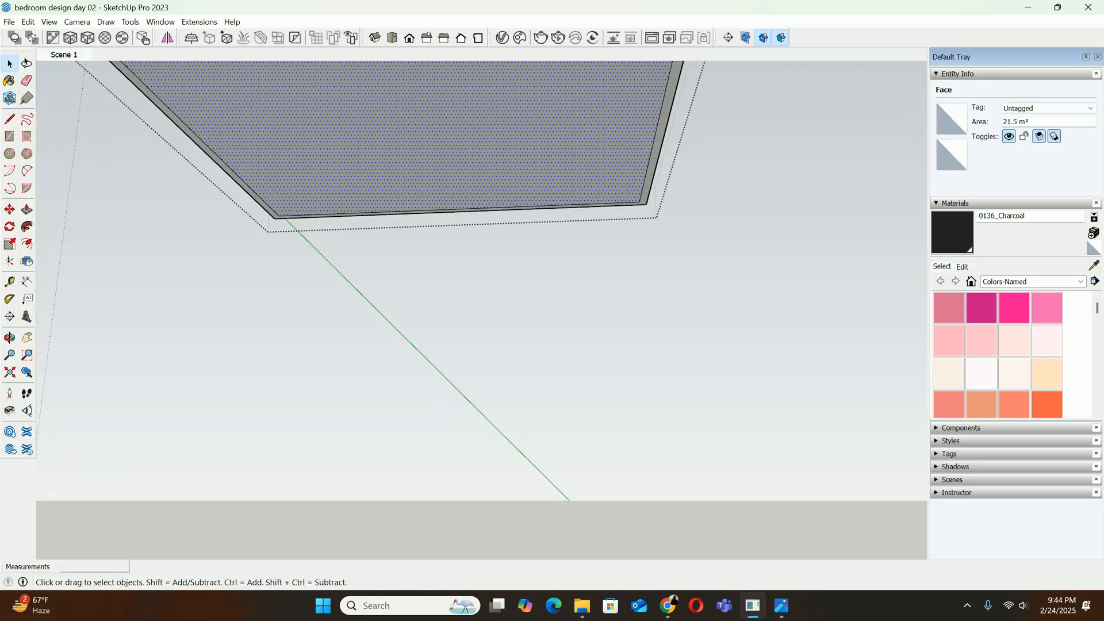
key("Escape")
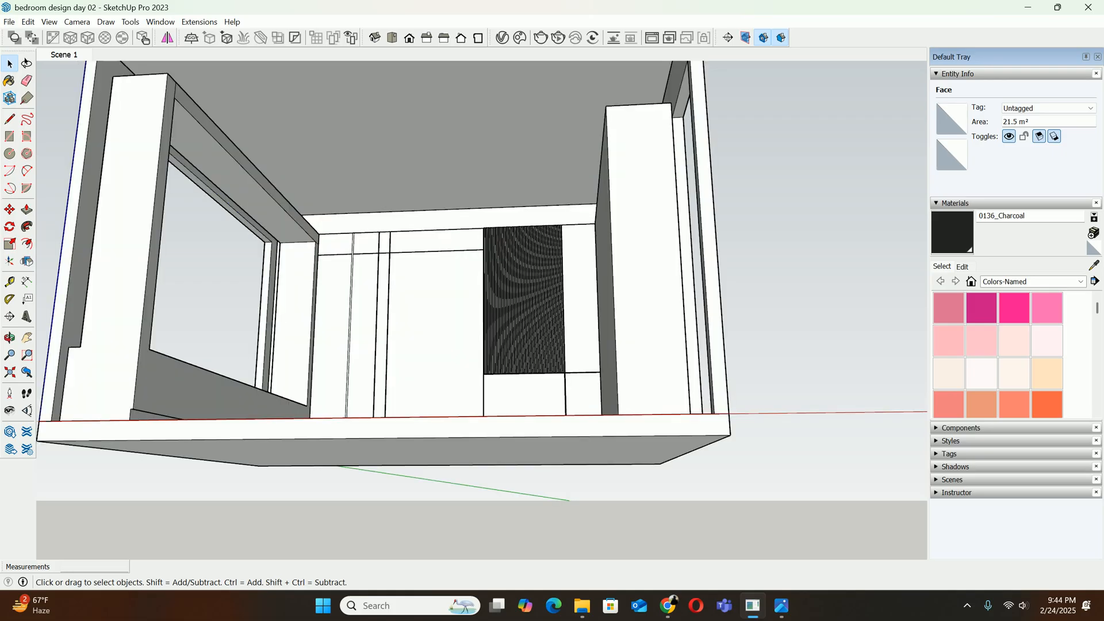
Paste the copied ceiling face in place outside the slab group and make it a separate group
scroll(310, 120, "down", 3)
middle_click_drag(310, 121, 317, 172)
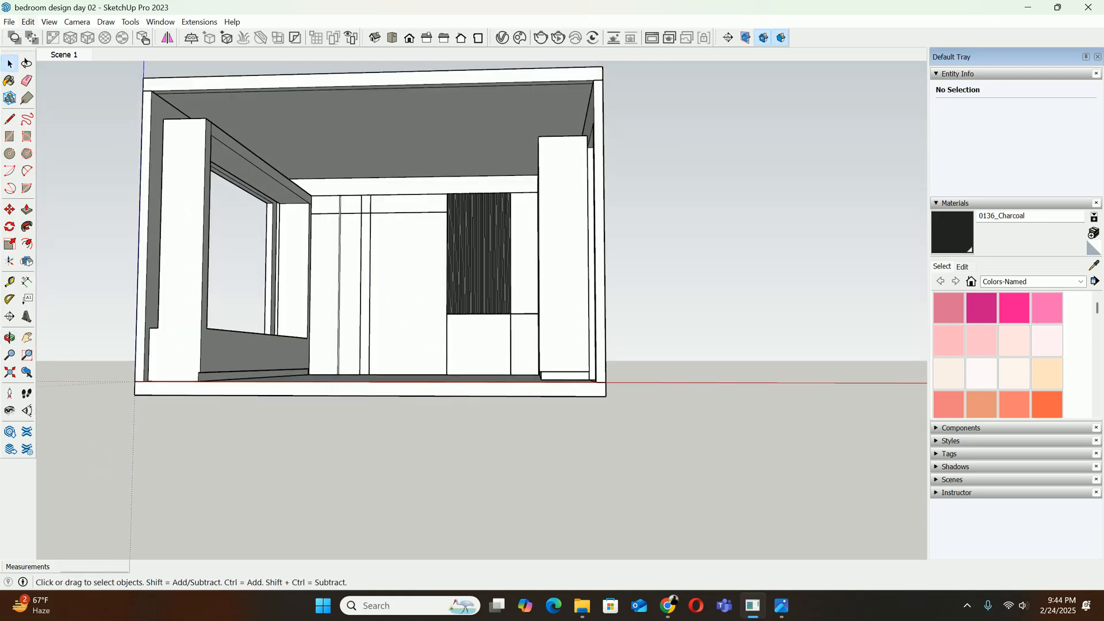
left_click(27, 22)
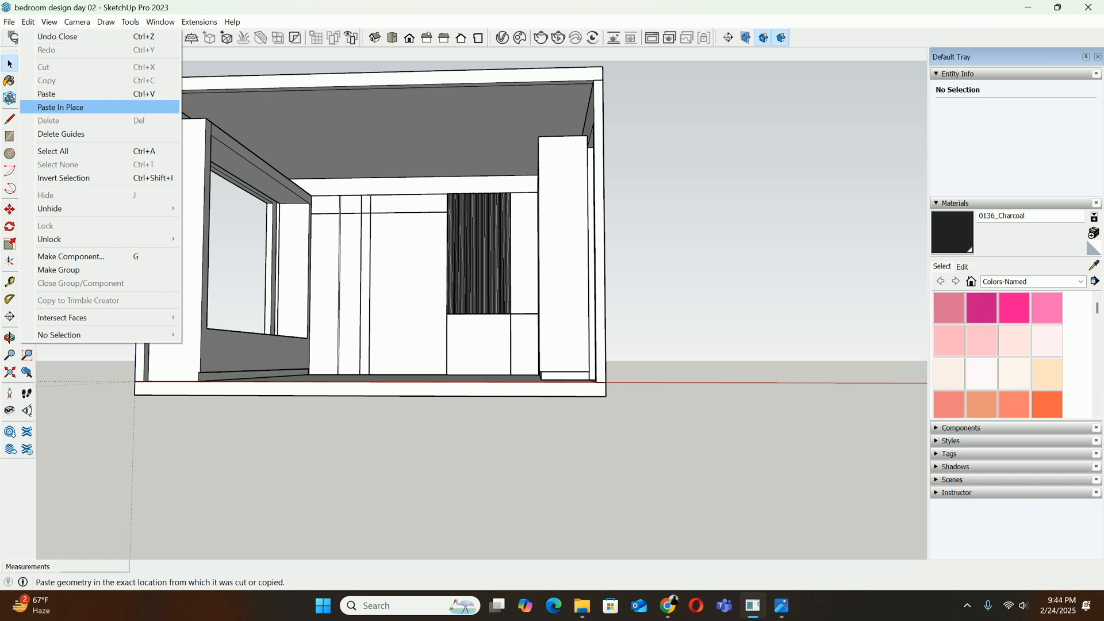
left_click(60, 107)
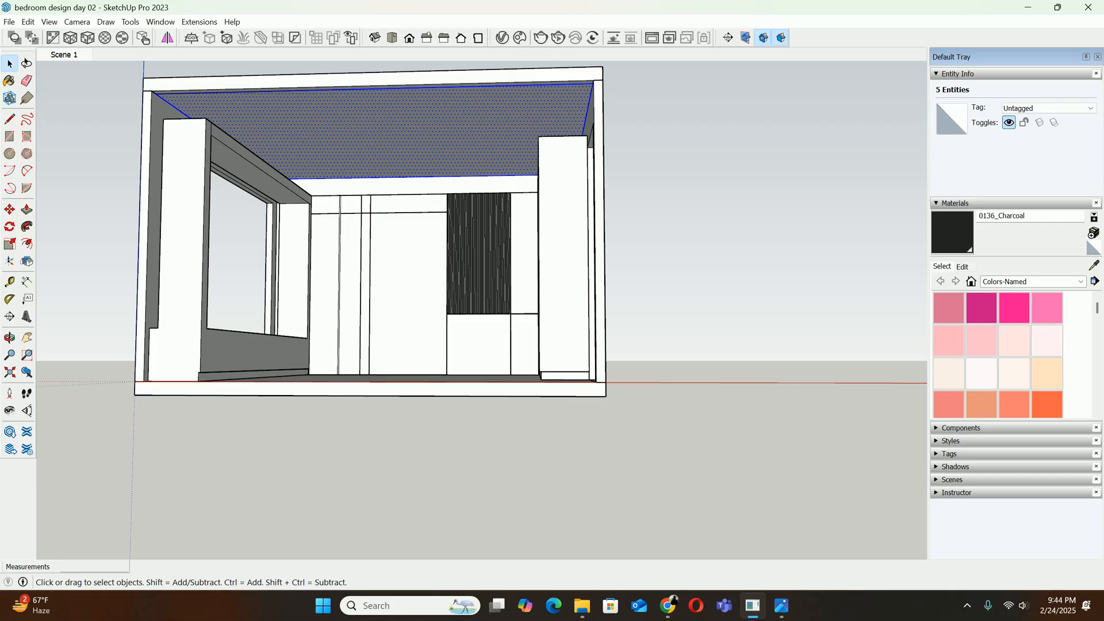
right_click(388, 129)
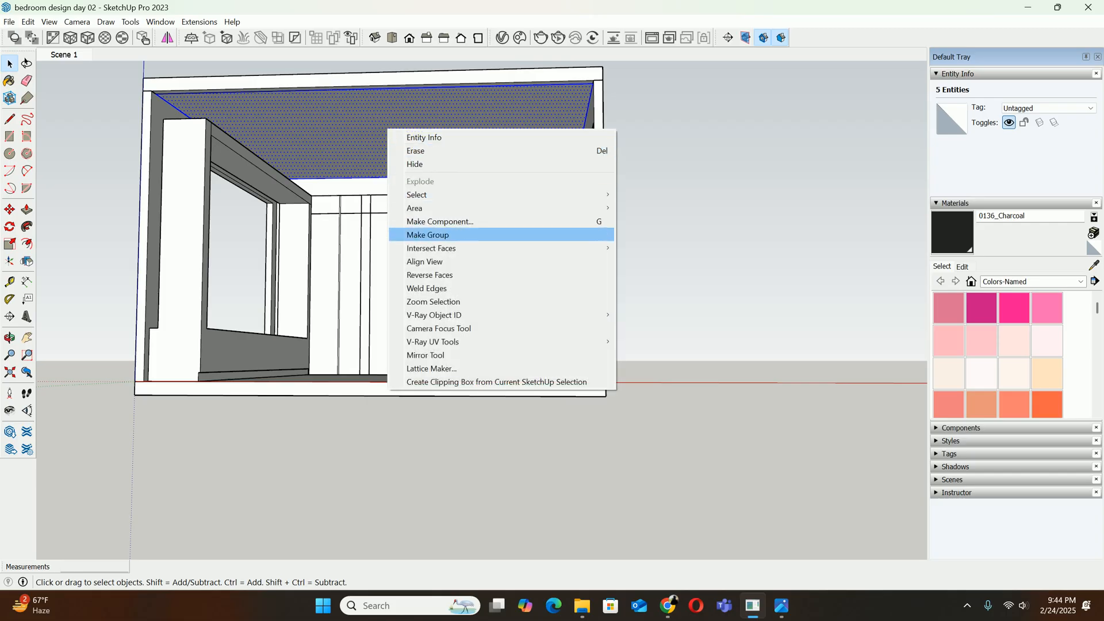
left_click(427, 234)
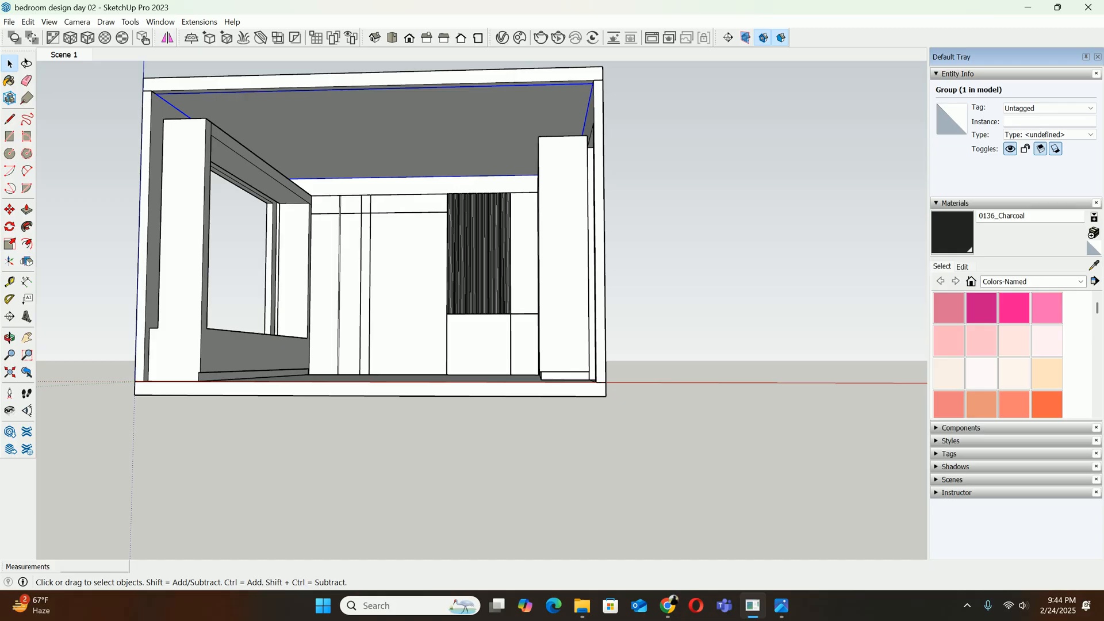
Open the copied ceiling face's group and extrude the face downward 300 mm to the top corner of the column beside the window
mouse_move(427, 236)
middle_mouse_down()
mouse_move(454, 283)
mouse_move(436, 239)
middle_mouse_up()
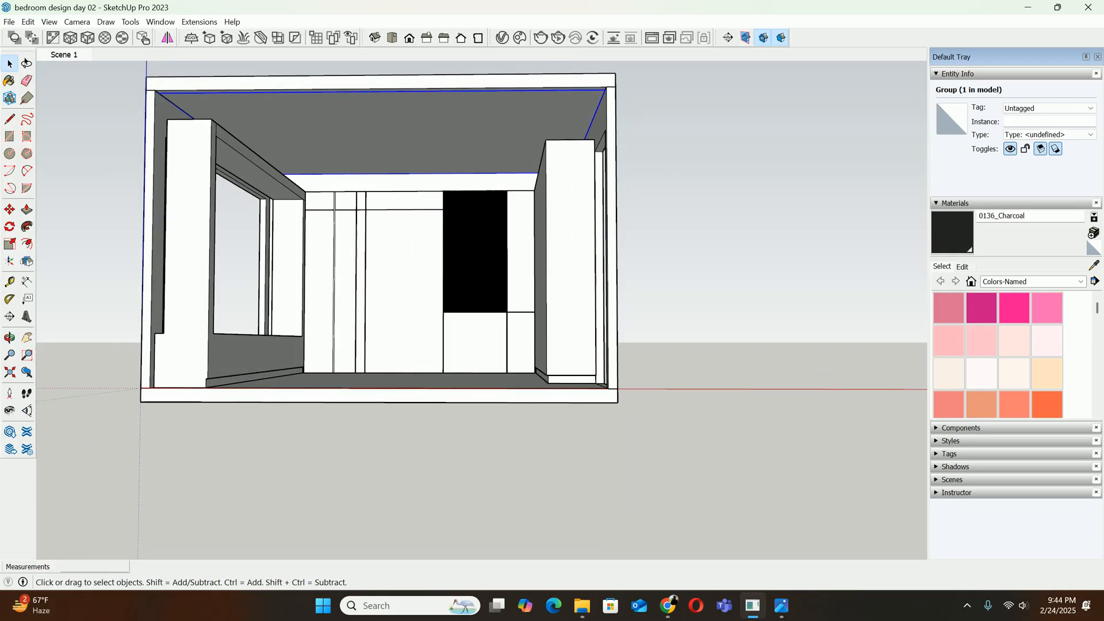
double_click(423, 136)
key("Escape")
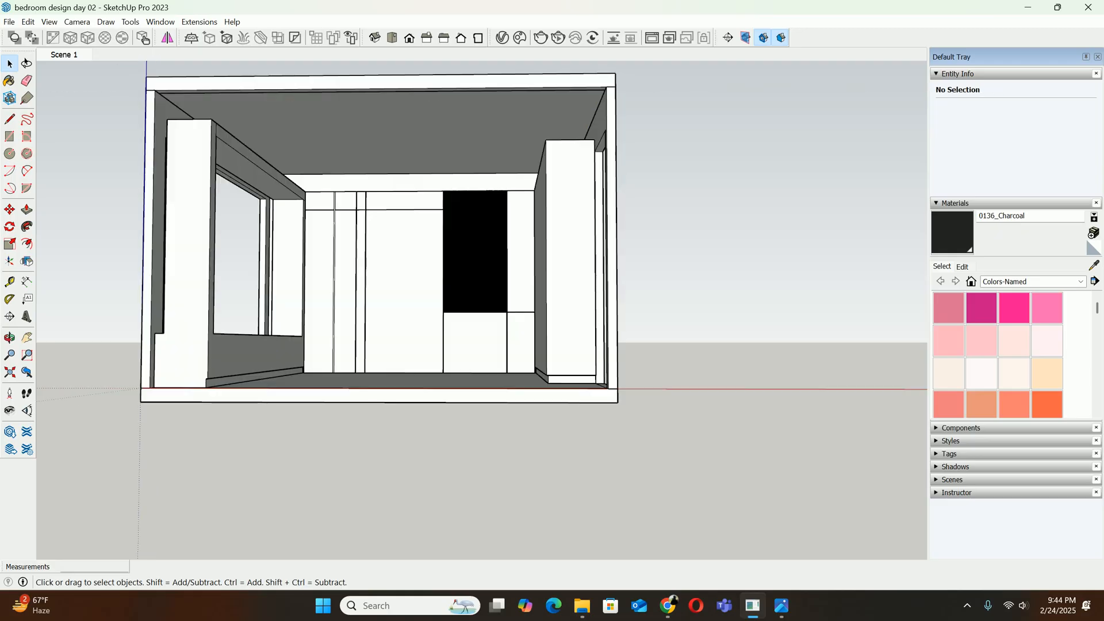
double_click(423, 136)
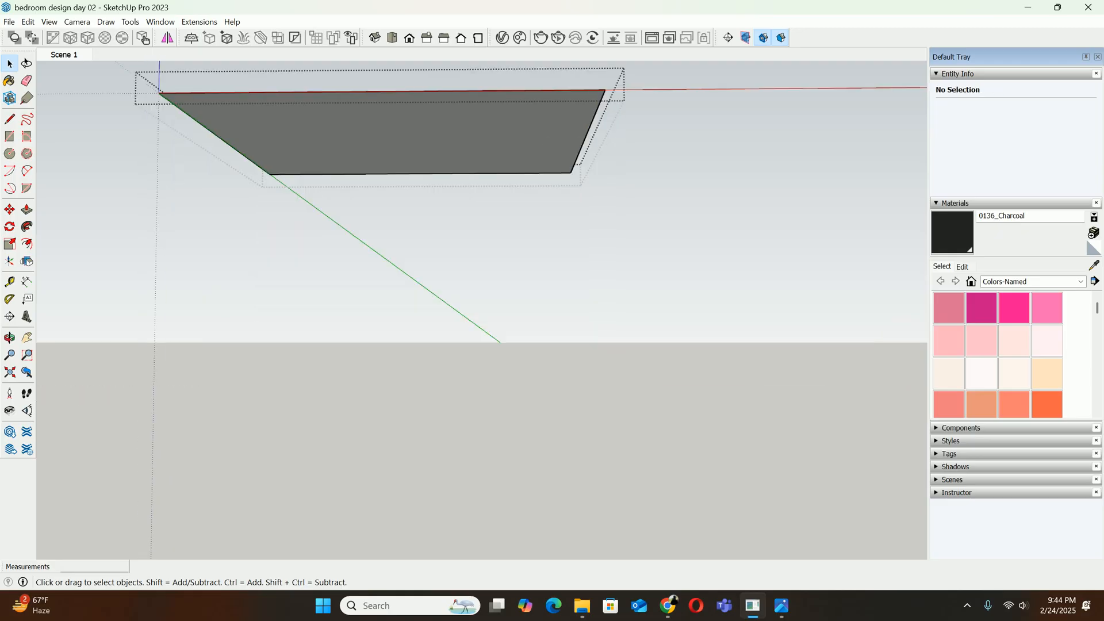
key("p")
left_click(423, 136)
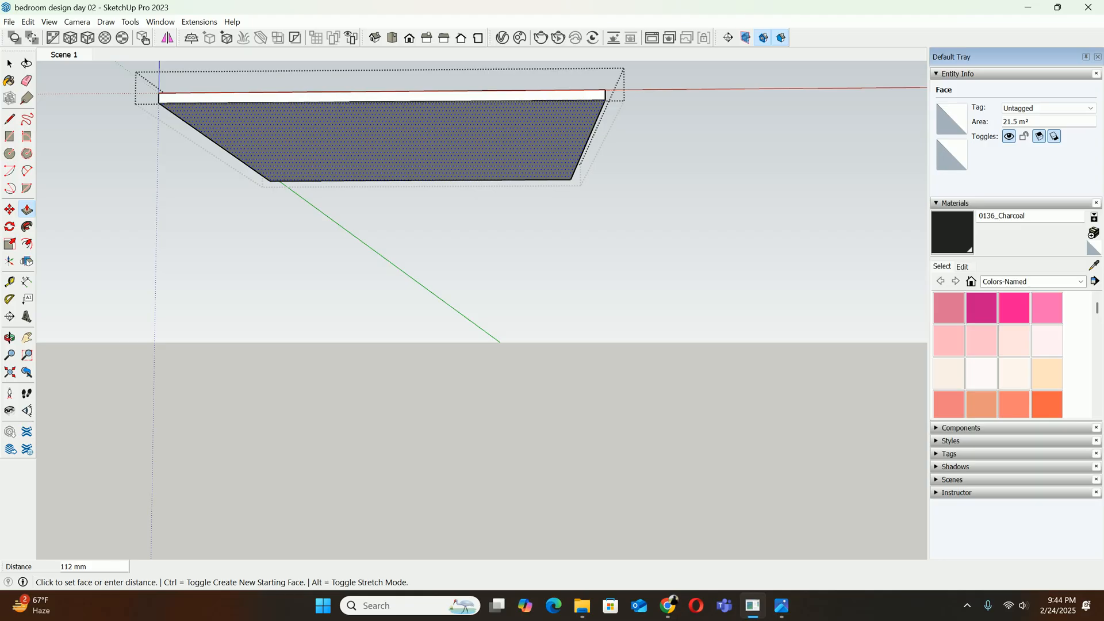
key("t")
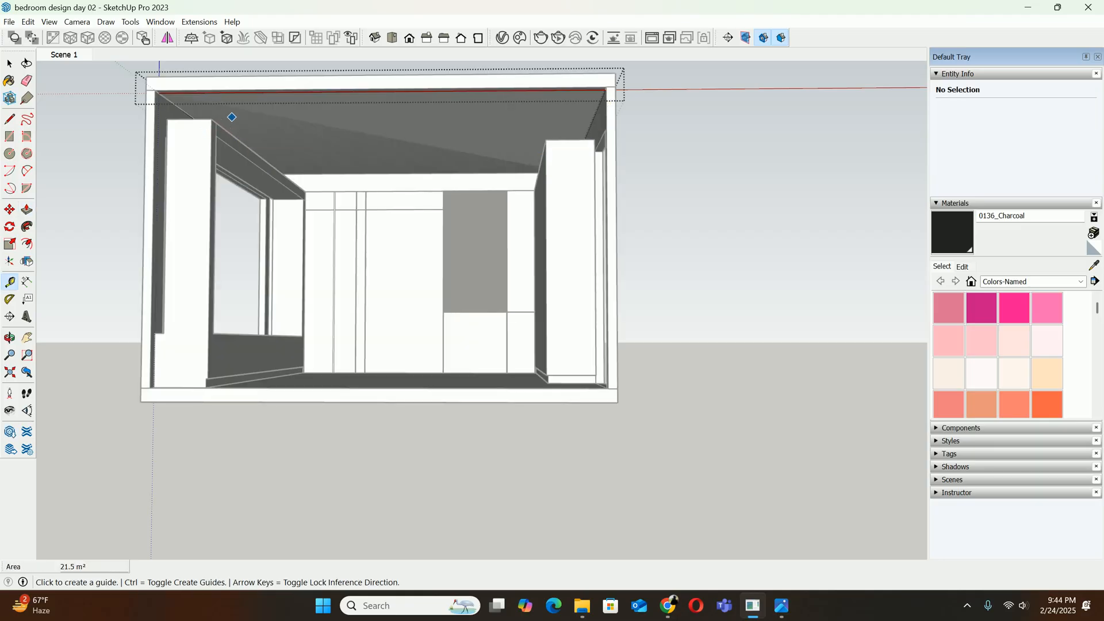
key("p")
left_click(216, 122)
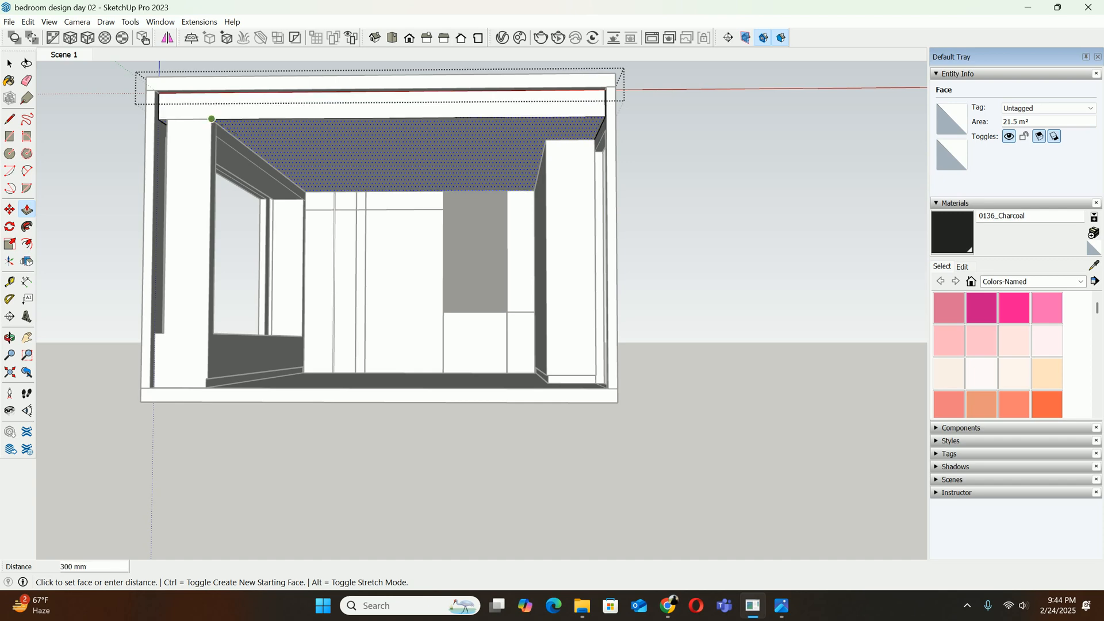
left_click(211, 119)
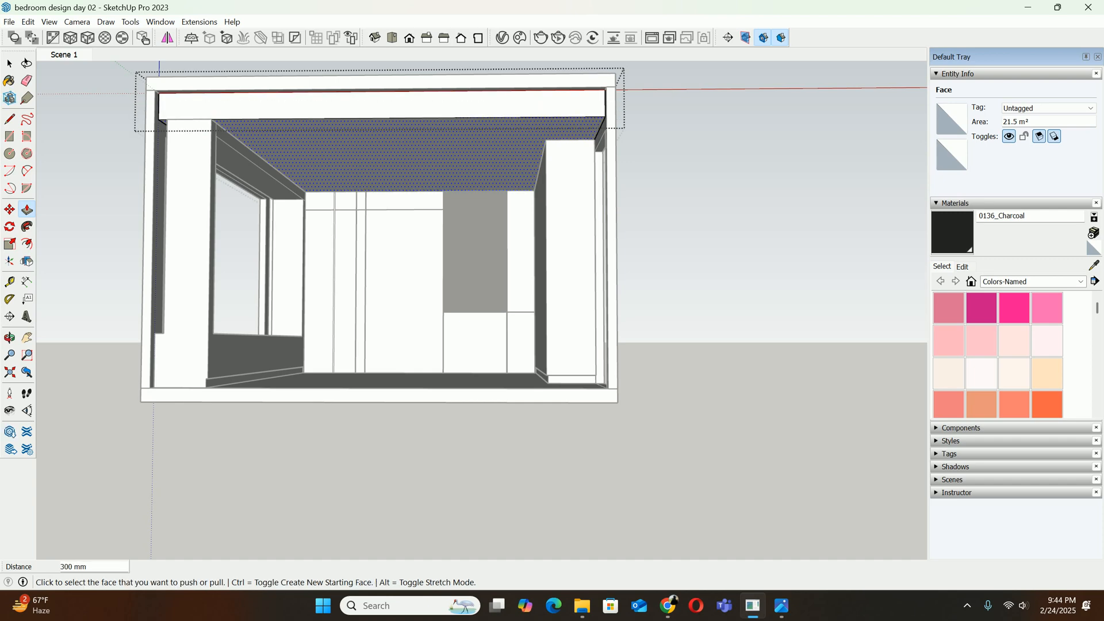
Consult the reference photo download (15).jpg and offset the outline of the false ceiling's underside 600 mm inward
middle_click_drag(276, 184, 327, 187)
mouse_move(781, 606)
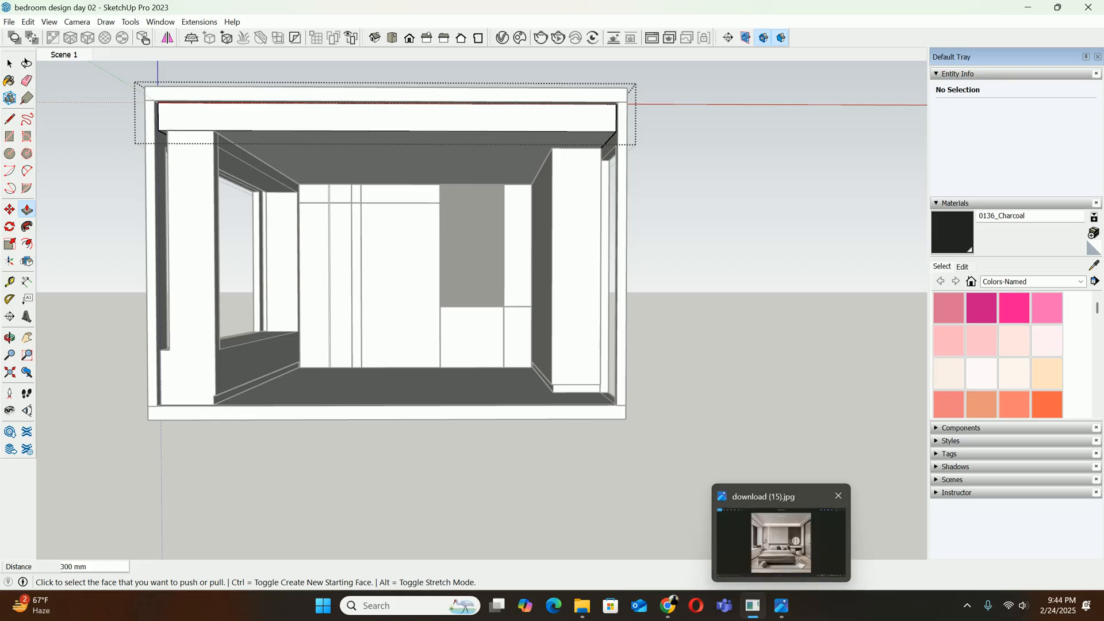
left_click(781, 541)
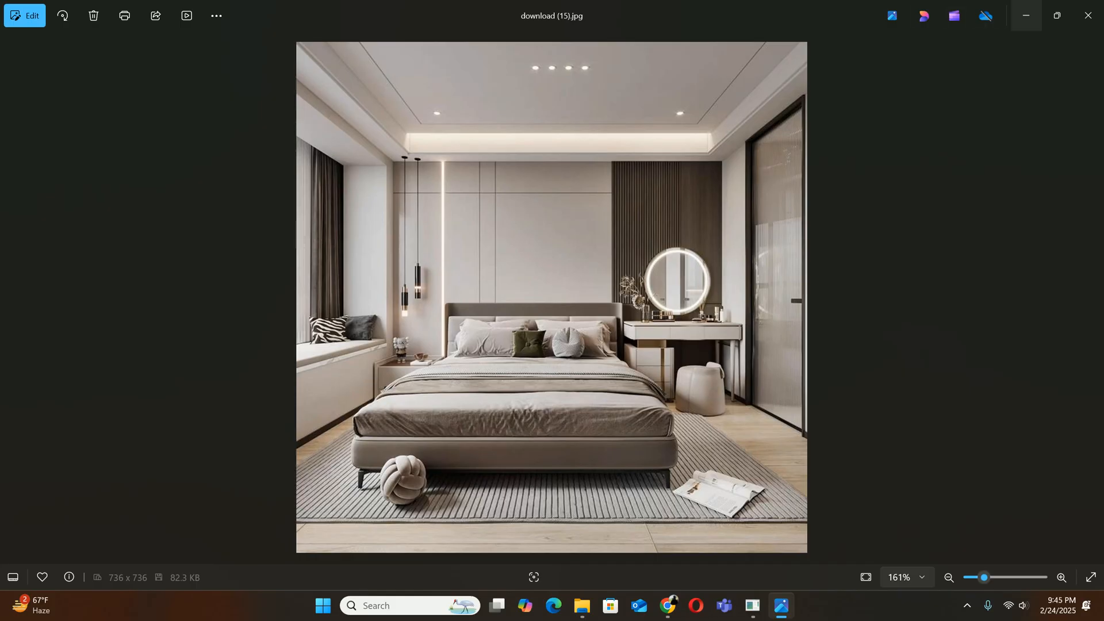
left_click(1026, 15)
middle_click_drag(403, 247, 368, 220)
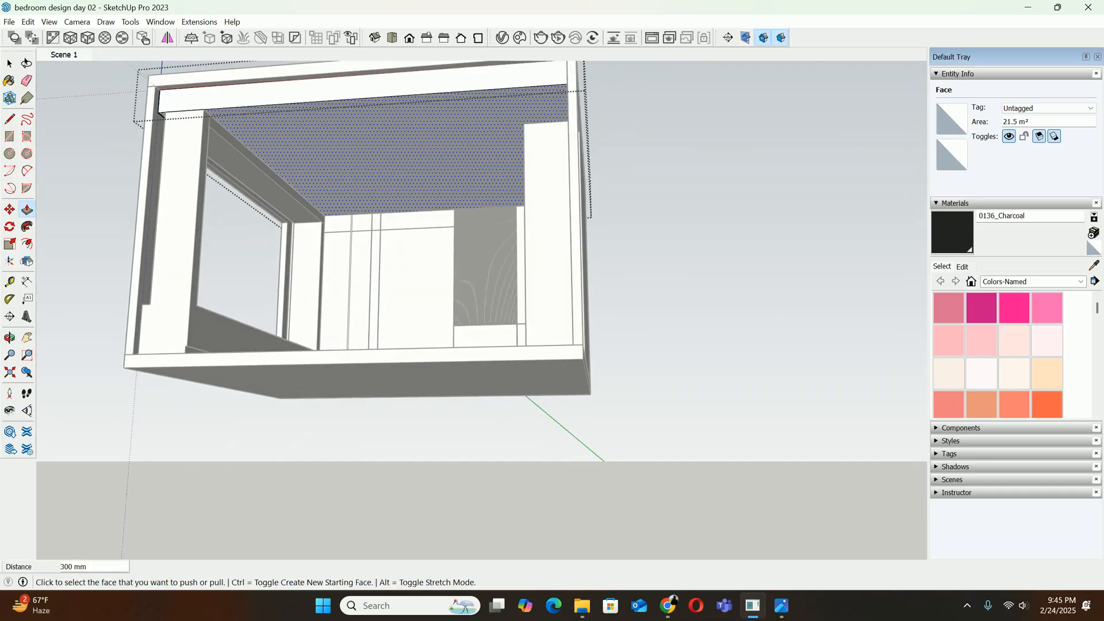
key("f")
left_click(336, 100)
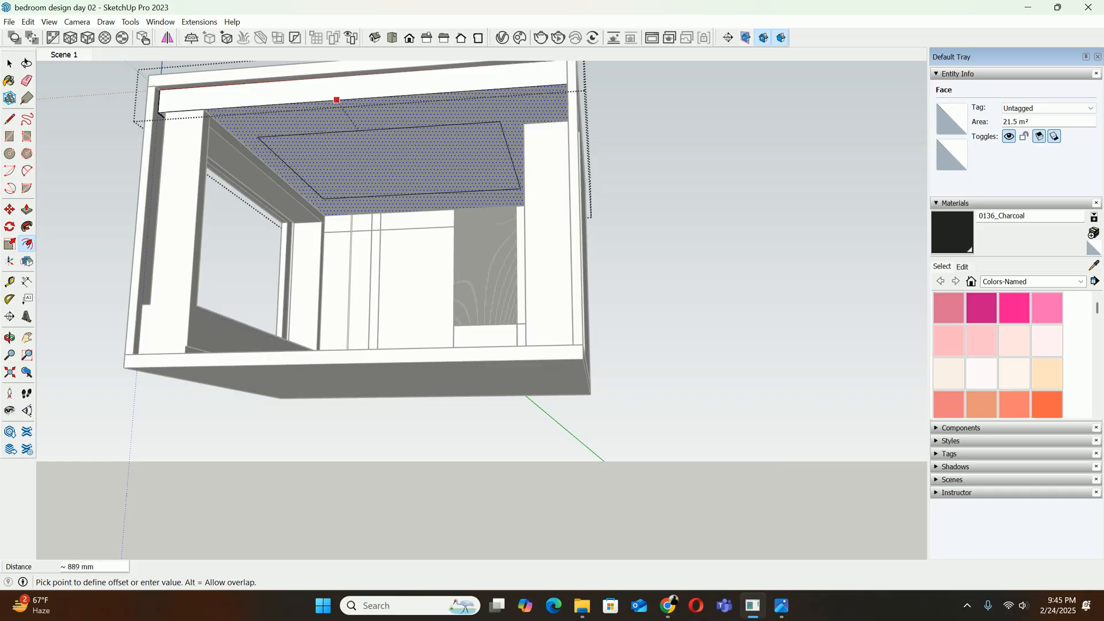
type("600")
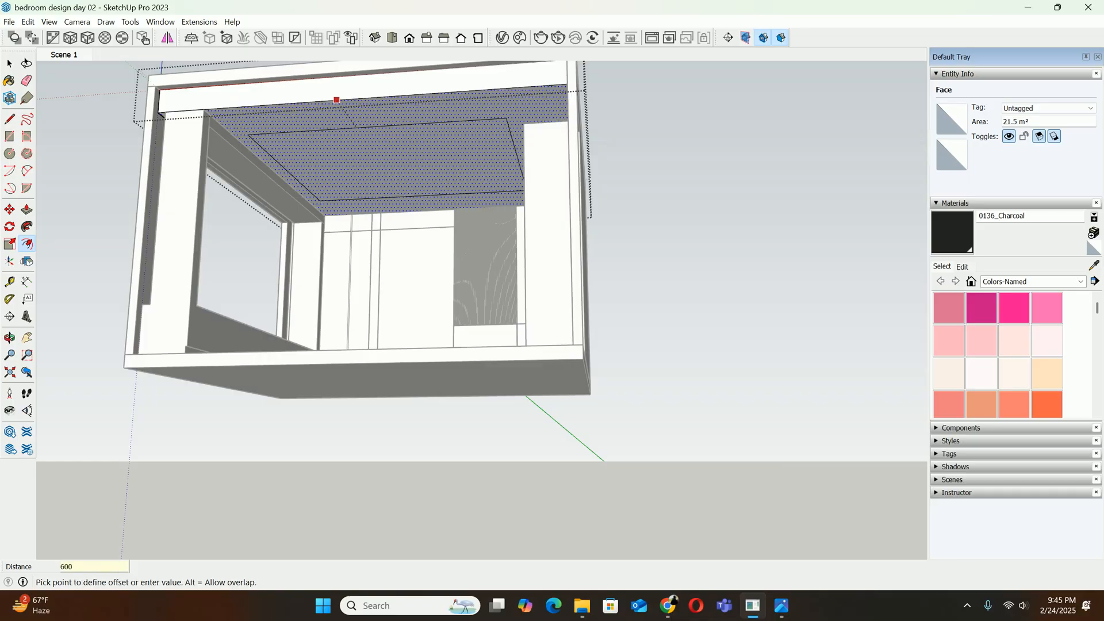
key("Return")
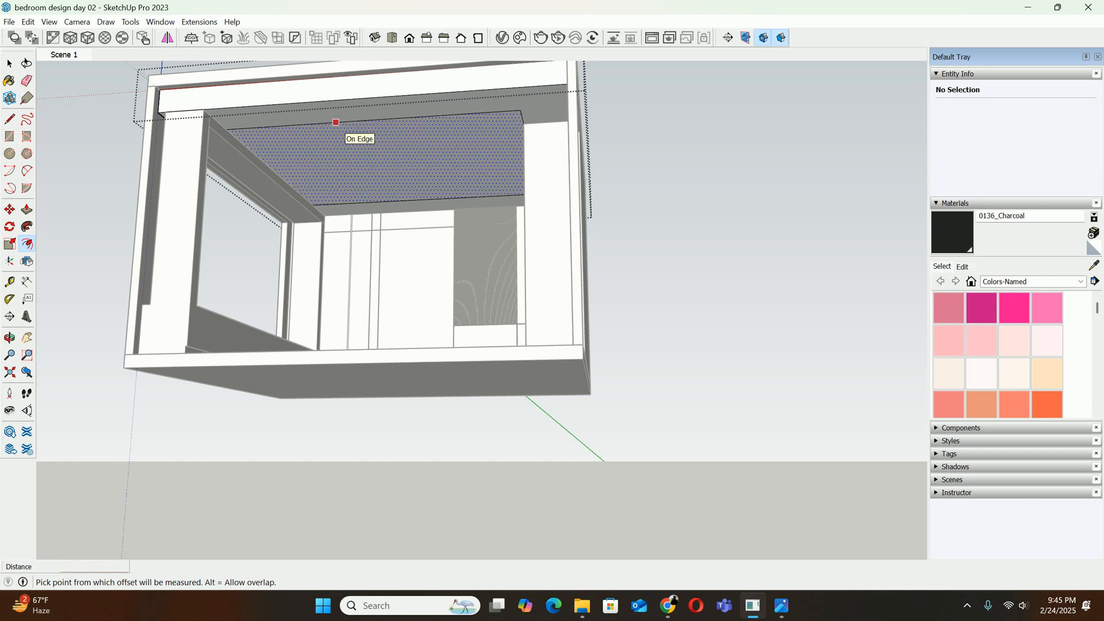
Try a 750 mm inward offset of the false ceiling's underside outline and inspect it from inside the room
left_click(355, 98)
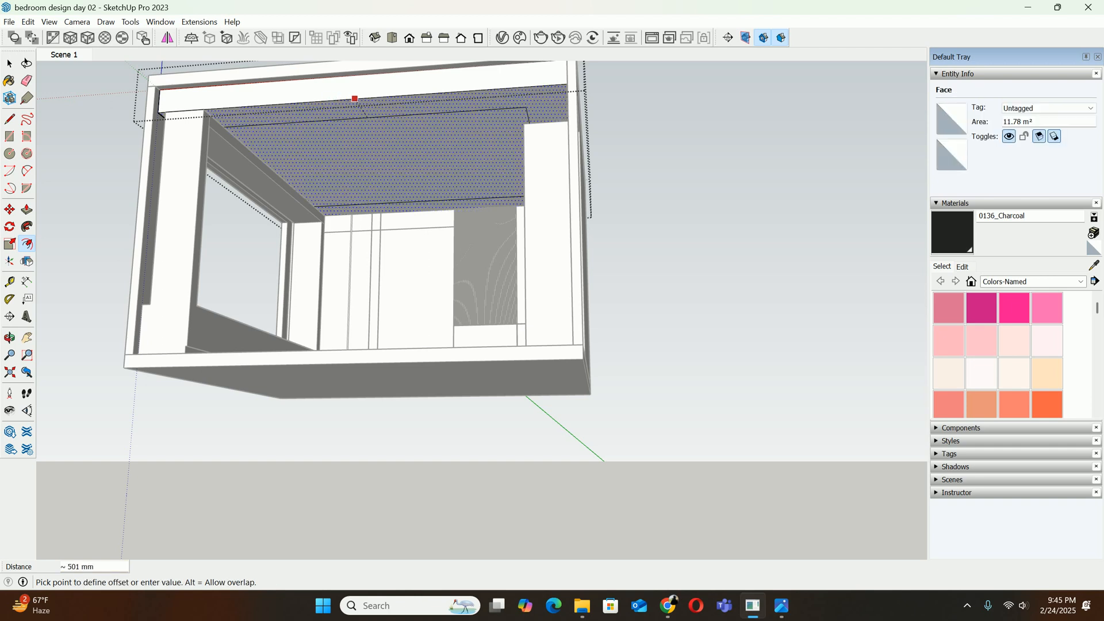
key("Escape")
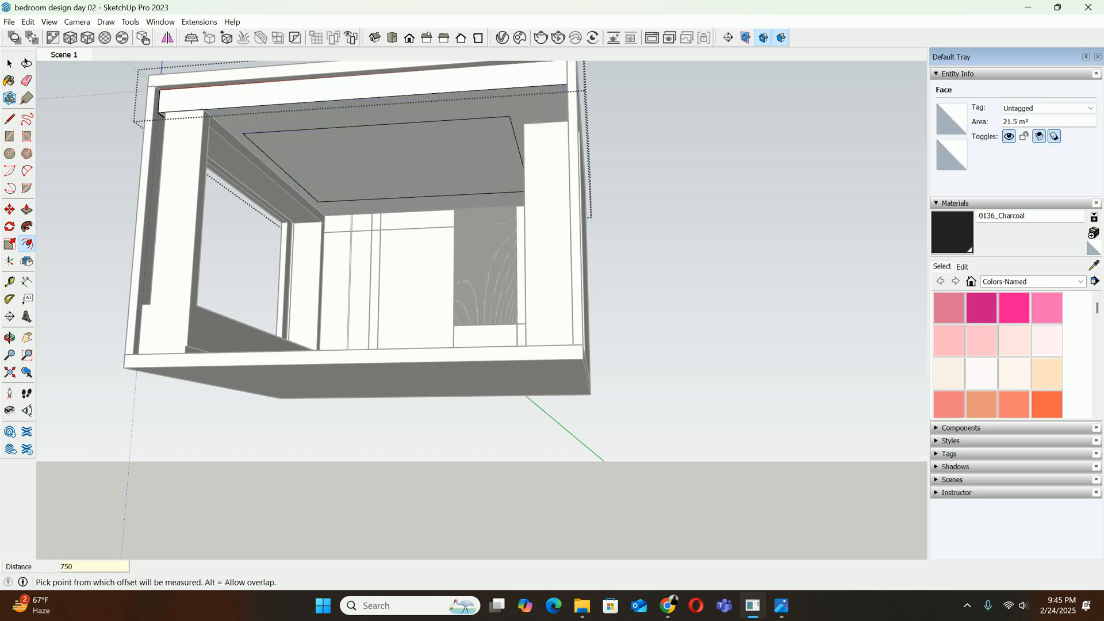
middle_click_drag(355, 98, 282, 148)
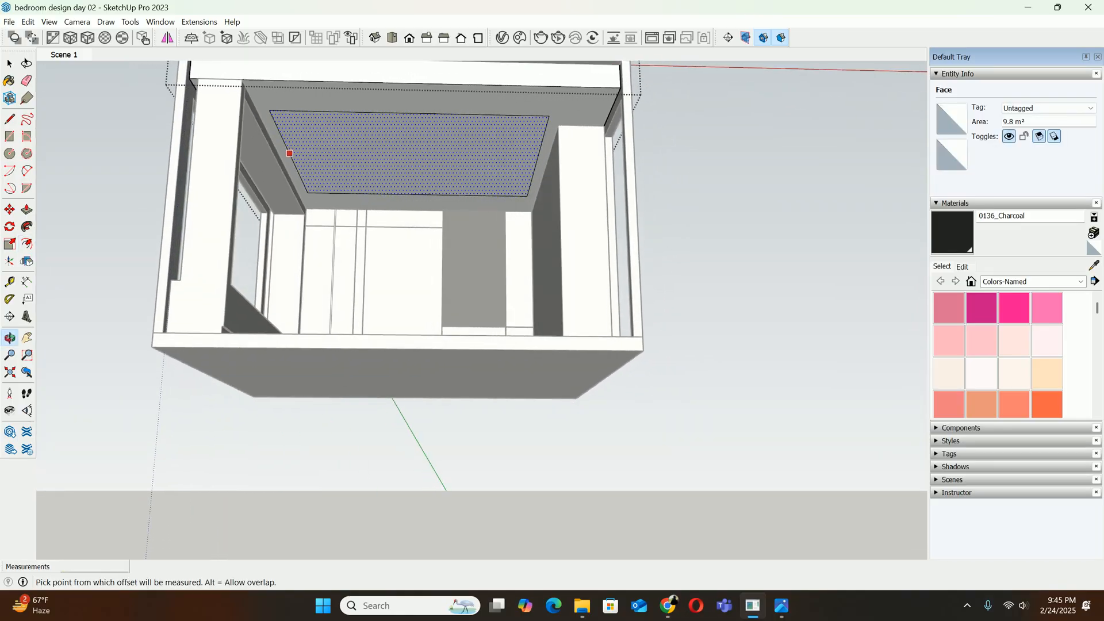
scroll(249, 180, "up", 3)
key("Escape")
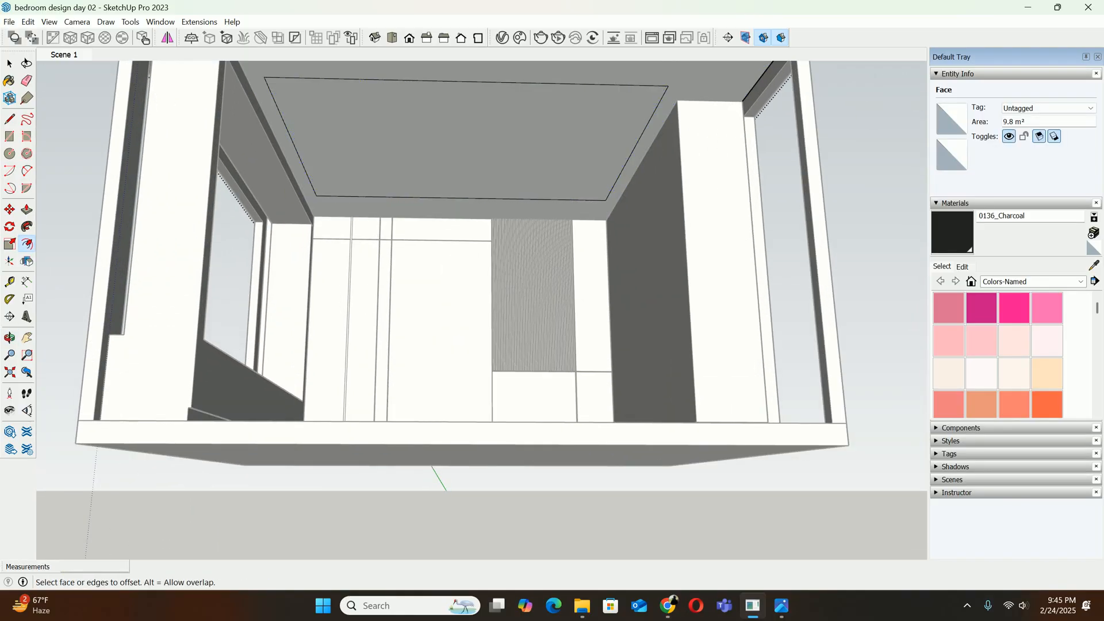
scroll(275, 142, "up", 2)
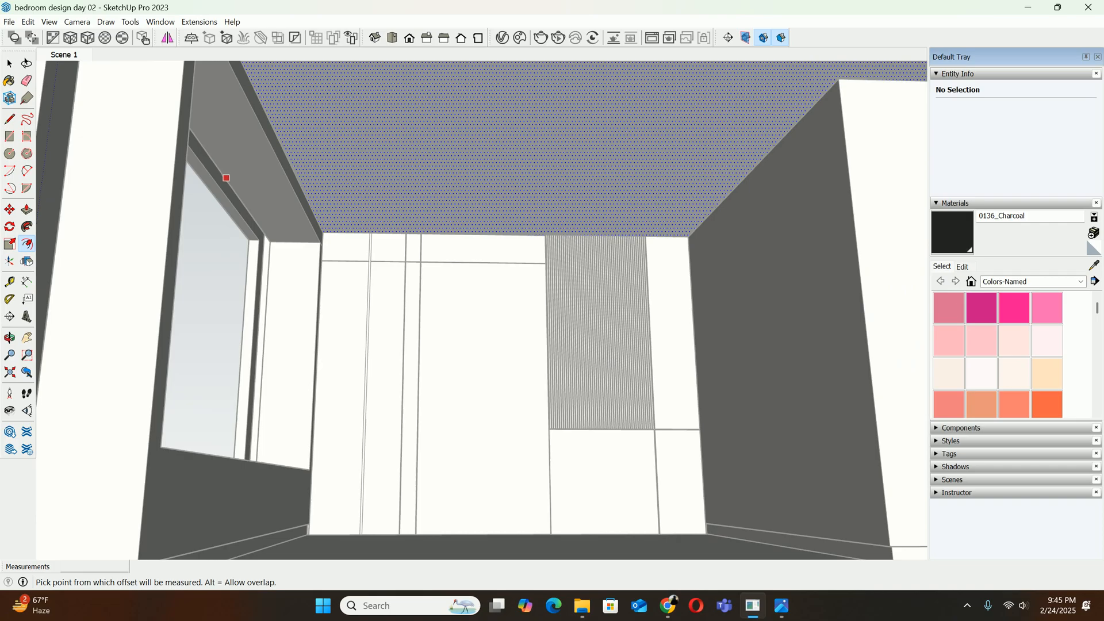
Offset the outline of the false ceiling's underside 900 mm inward and compare it with the reference bedroom photo
scroll(204, 148, "down", 2)
middle_click_drag(204, 148, 317, 141)
scroll(323, 140, "down", 3)
middle_click_drag(423, 66, 453, 156, "shift")
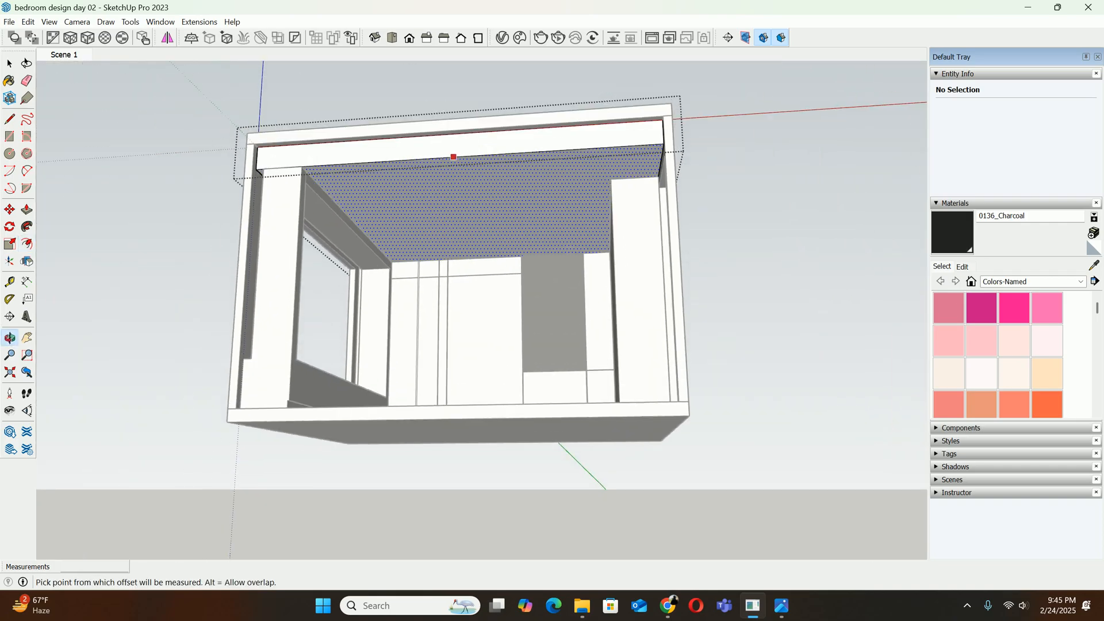
left_click(454, 157)
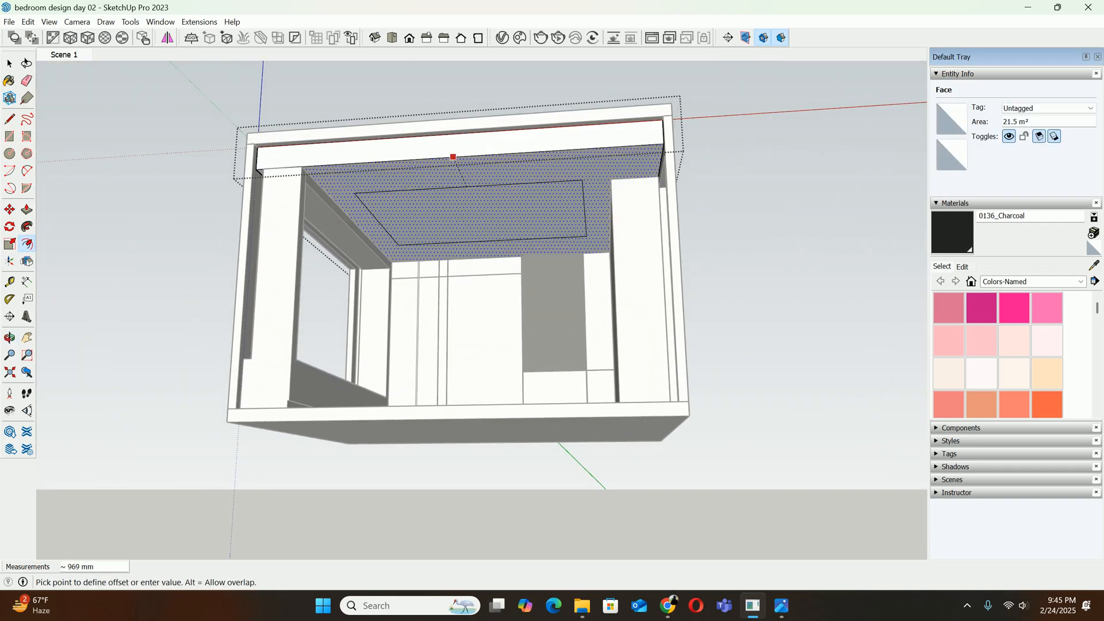
type("900")
key("Return")
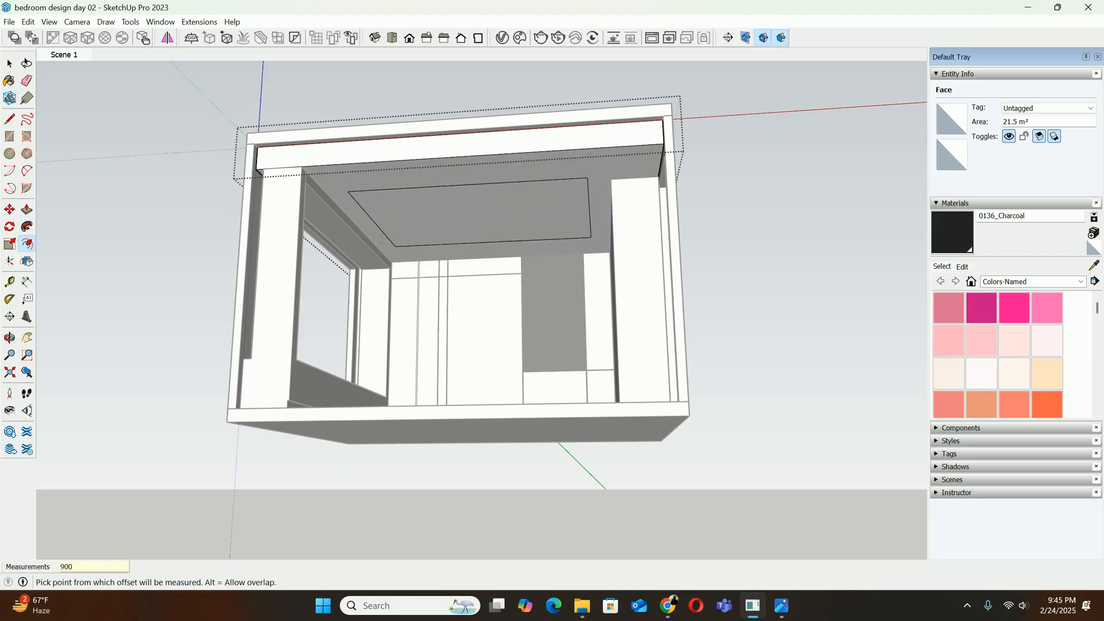
middle_click_drag(453, 157, 383, 230)
scroll(383, 230, "up", 3)
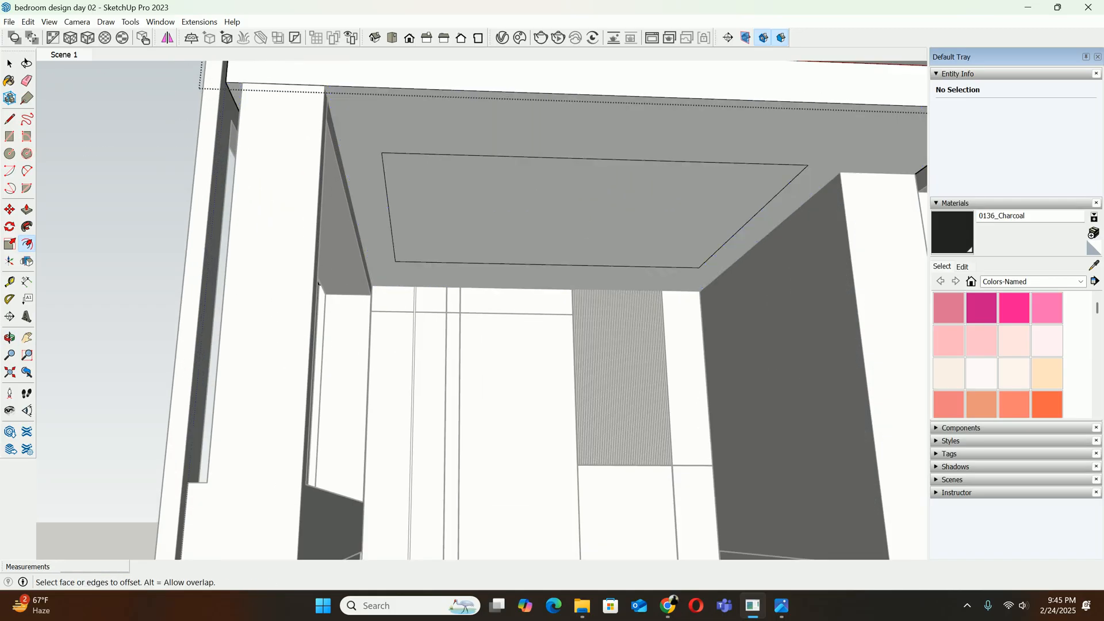
left_click(781, 606)
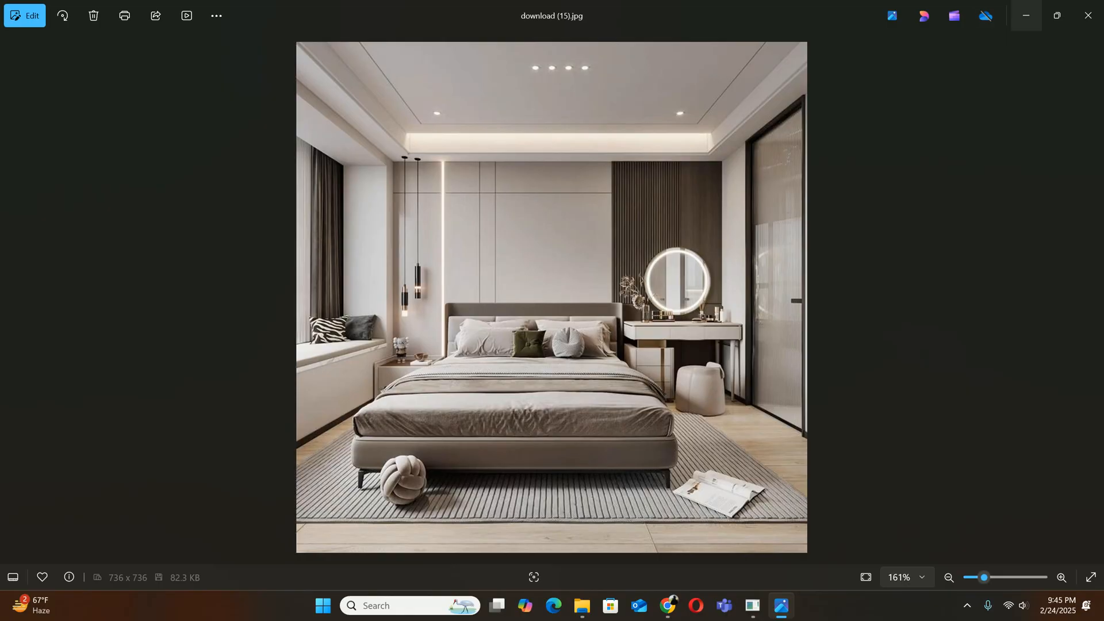
left_click(1026, 15)
Move the front edge of the inner ceiling rectangle 600 mm towards the open front of the room
mouse_move(609, 163)
middle_mouse_down()
mouse_move(493, 129)
mouse_move(268, 241)
middle_mouse_up()
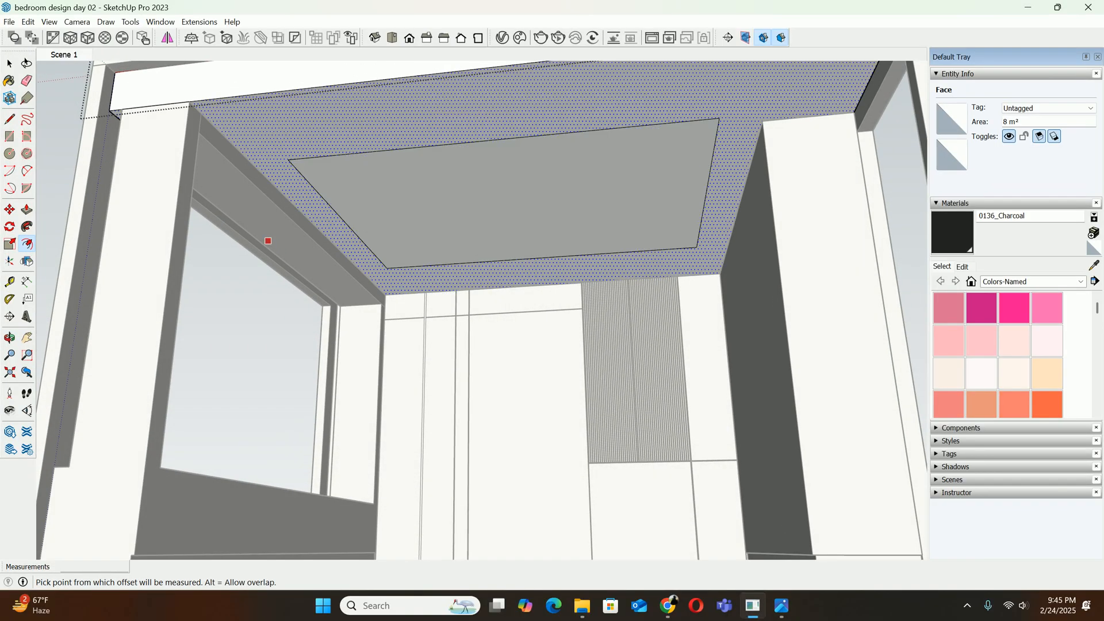
key("space")
left_click(347, 229)
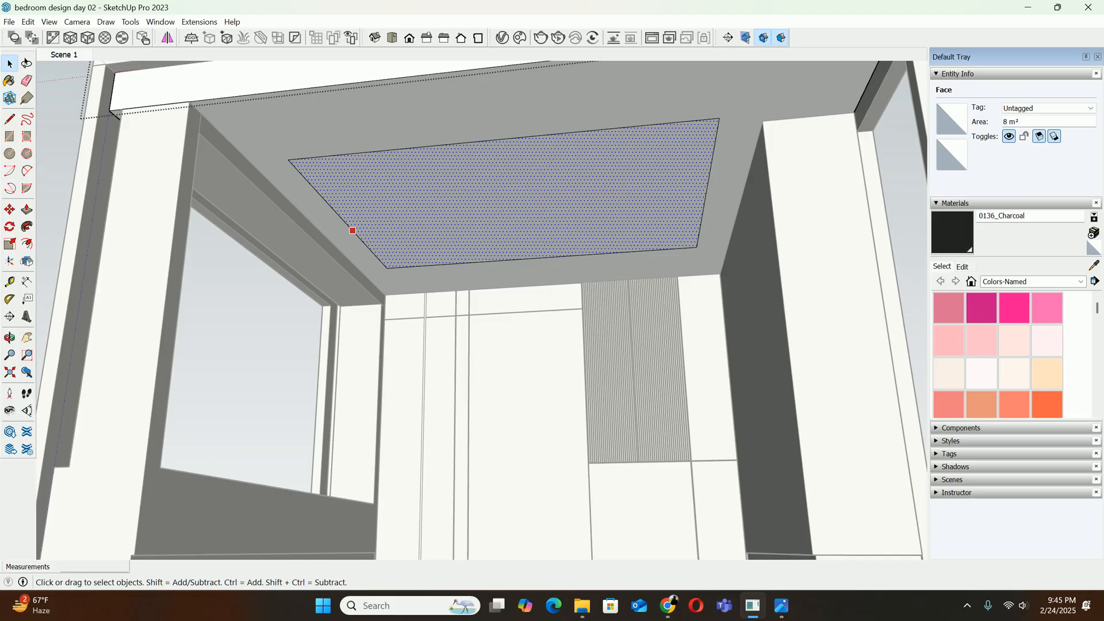
middle_click_drag(797, 144, 667, 129)
scroll(815, 146, "down", 2)
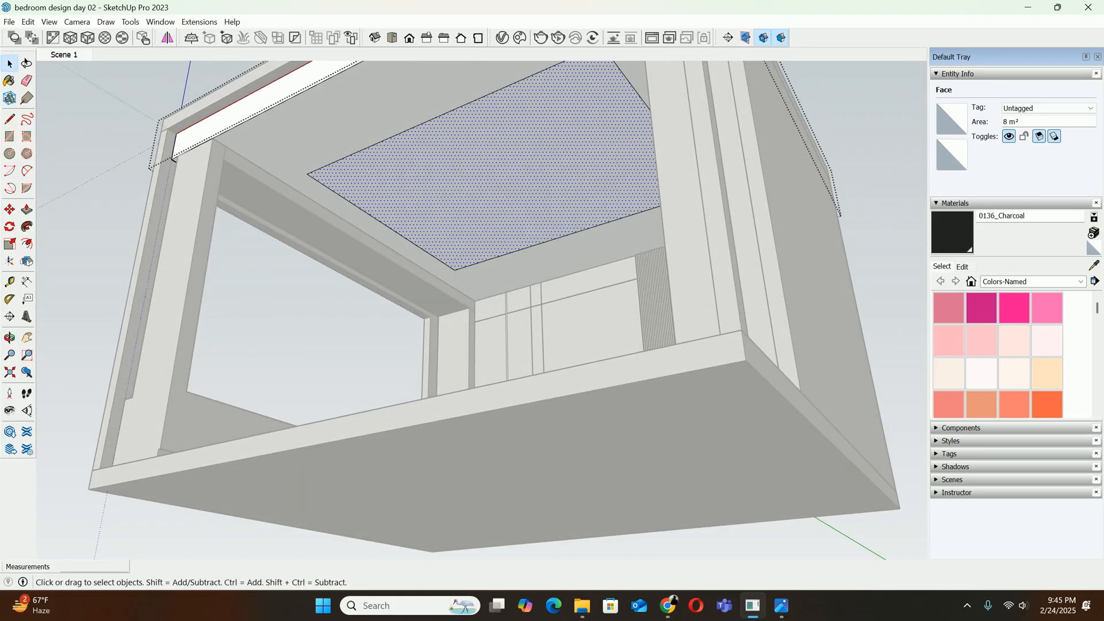
scroll(344, 171, "down", 1)
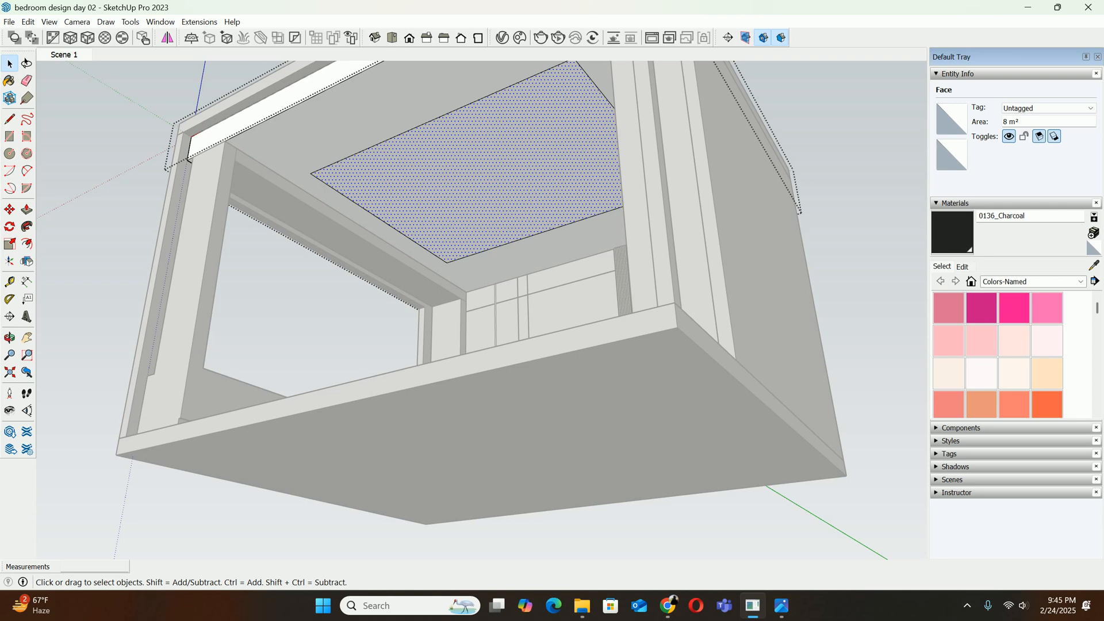
middle_click_drag(345, 173, 368, 195)
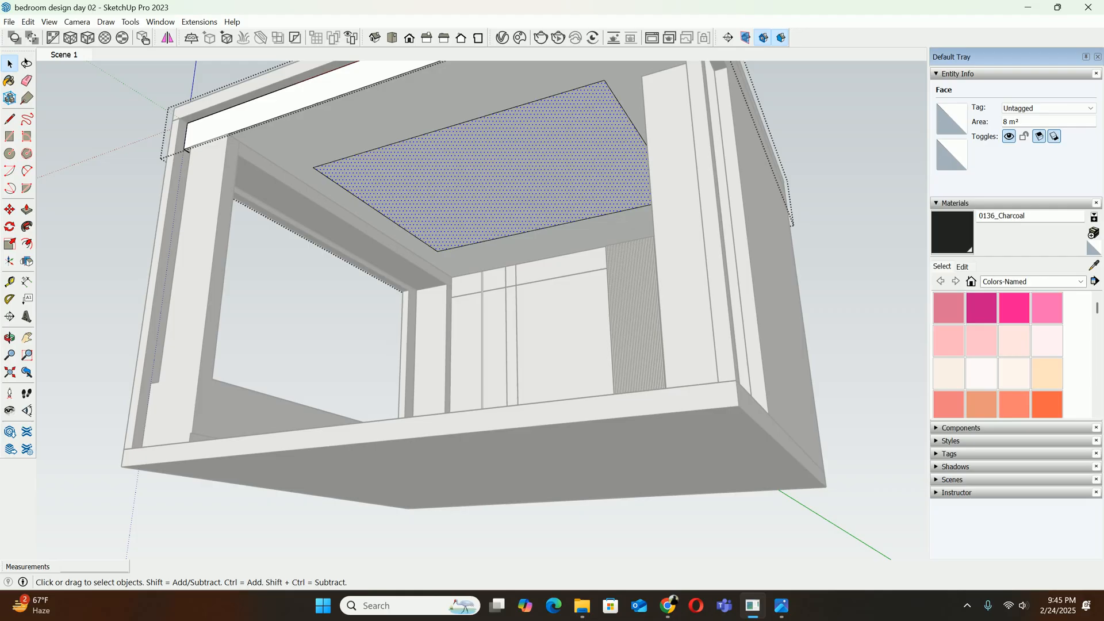
left_click(397, 142)
middle_click_drag(397, 142, 396, 187, "shift")
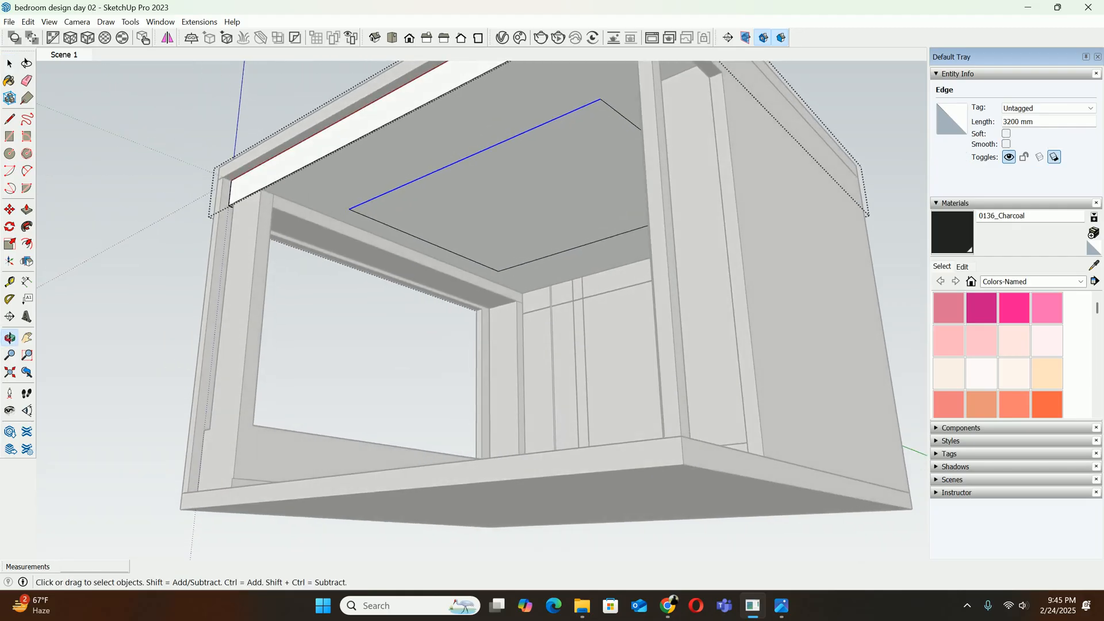
key("m")
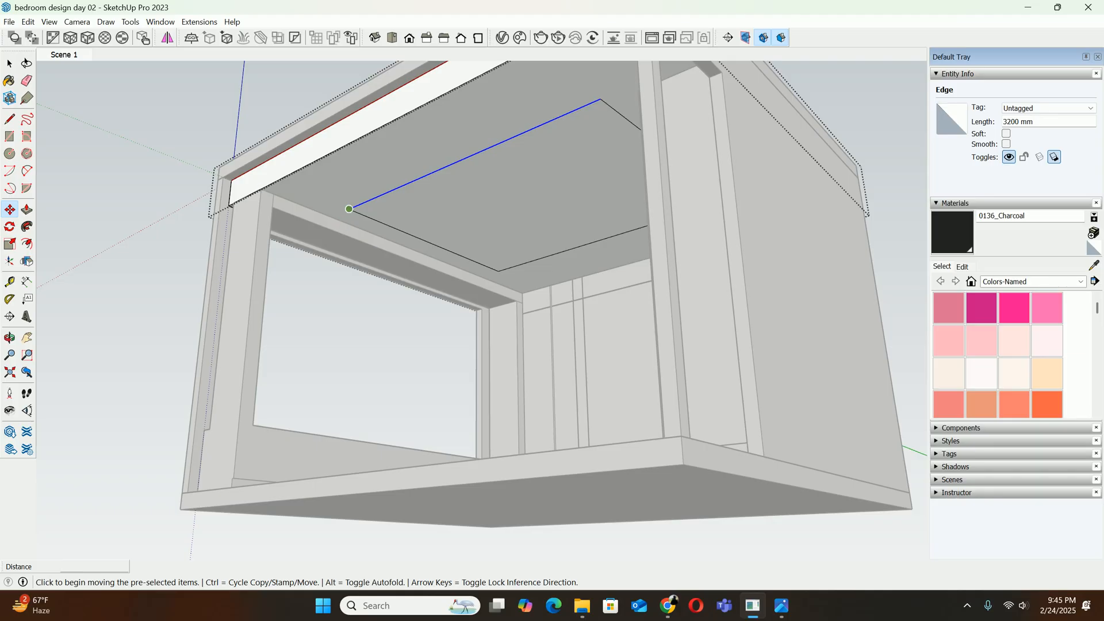
left_click(349, 209)
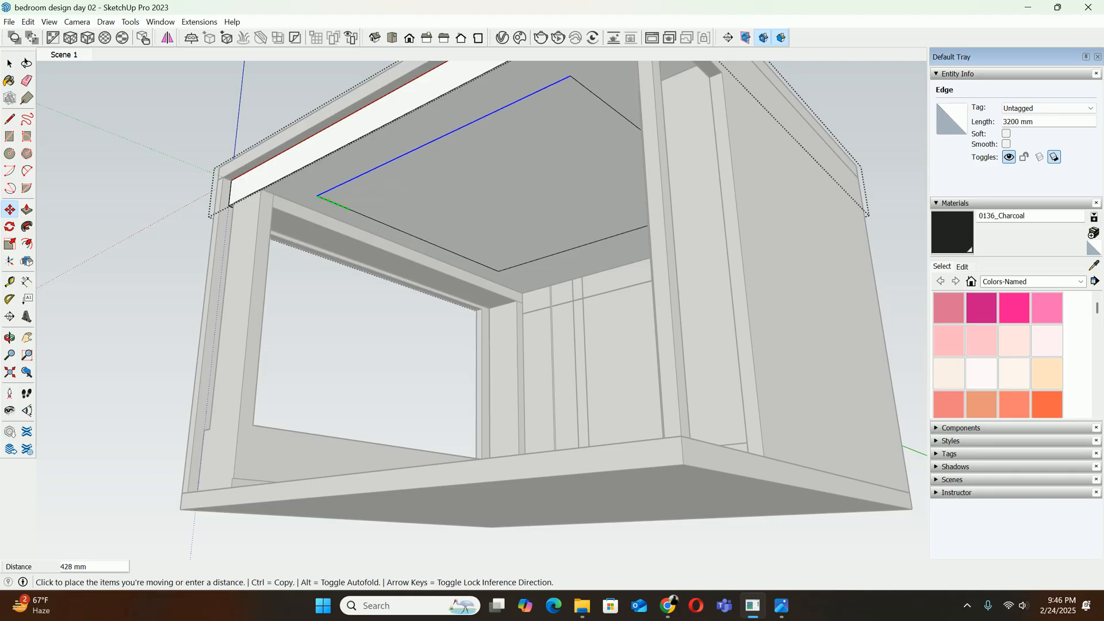
type("600")
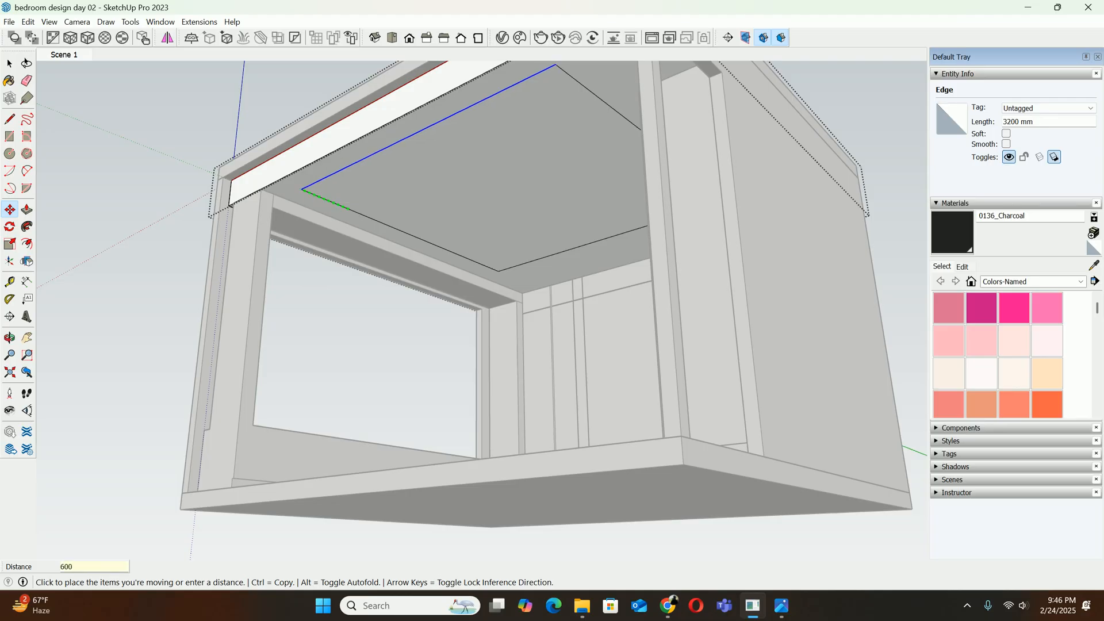
key("Return")
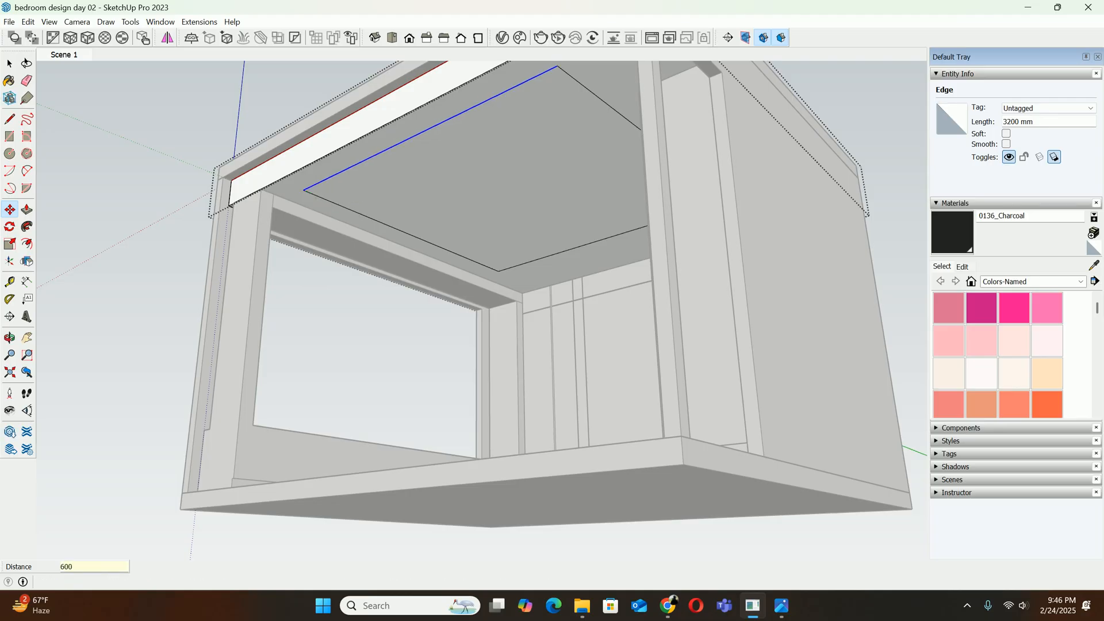
Move the rear edge of the inner ceiling rectangle 600 mm towards the back wall
key("space")
left_click(573, 248)
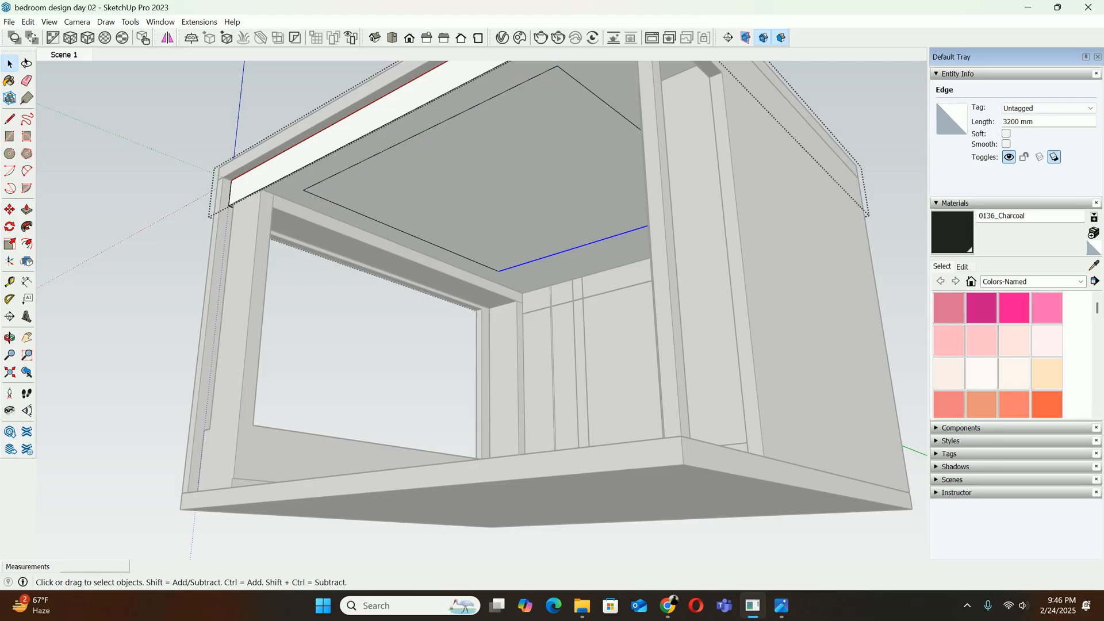
key("m")
scroll(498, 271, "up", 3)
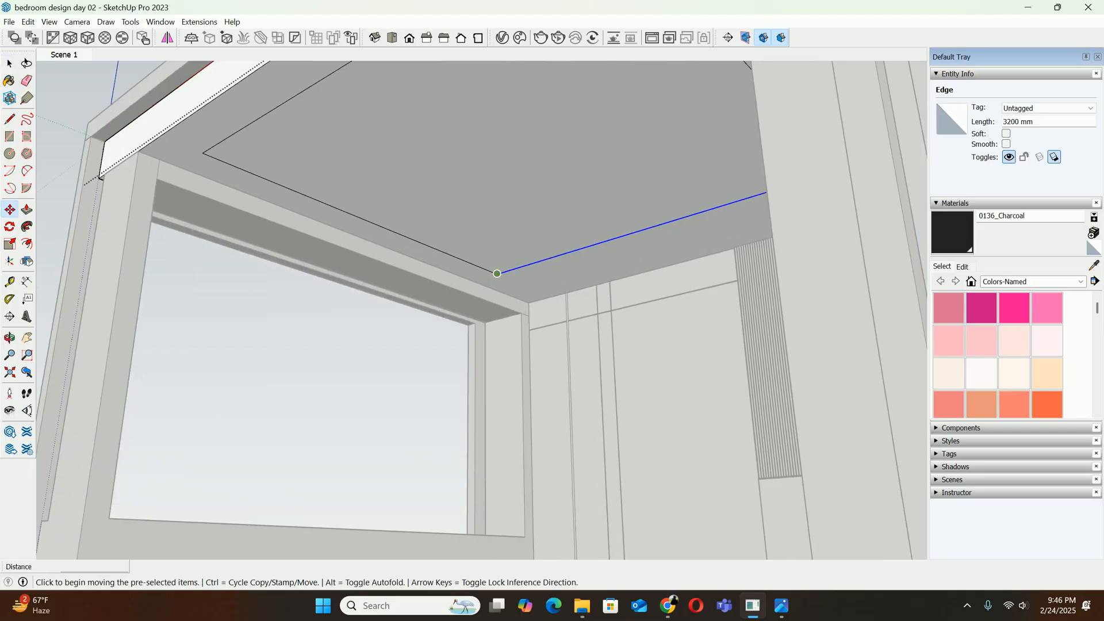
left_click(498, 274)
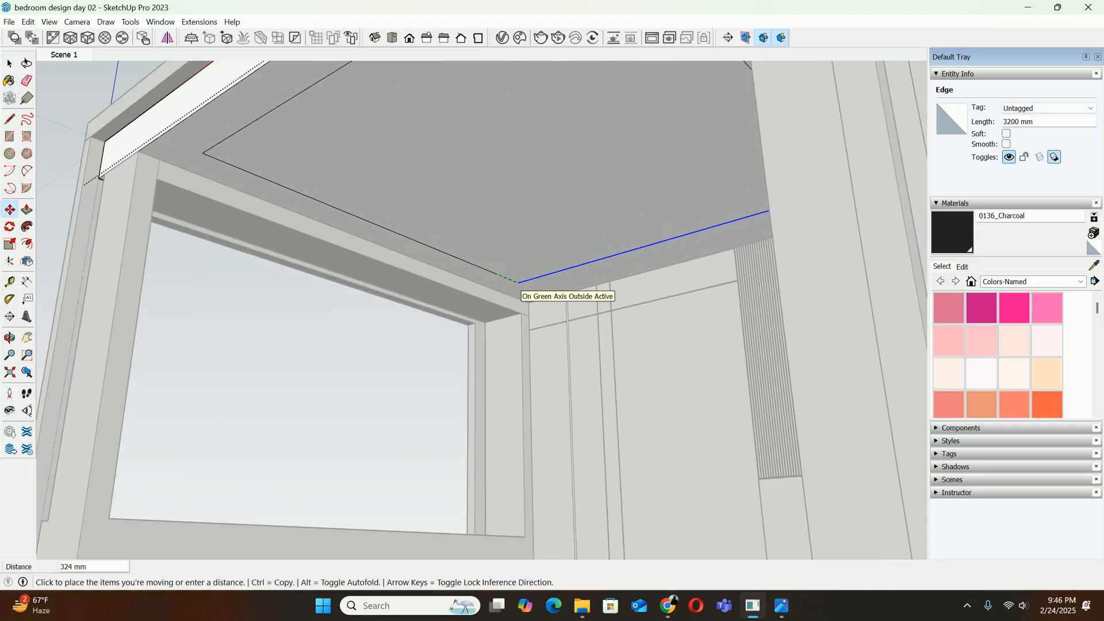
type("6")
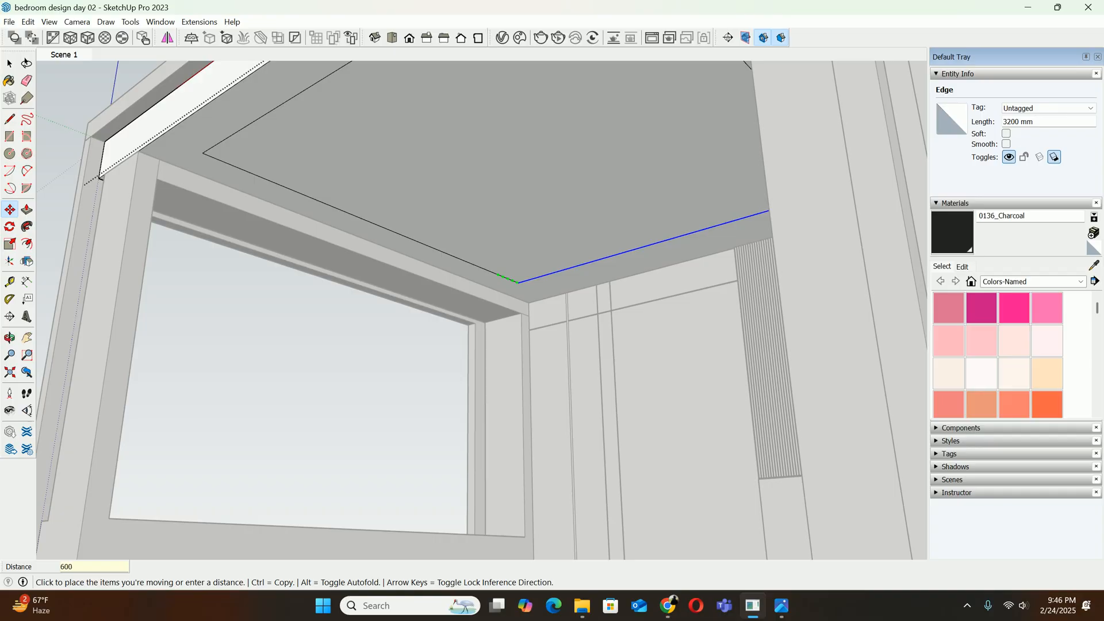
type("00")
key("Return")
scroll(573, 233, "down", 6)
key("space")
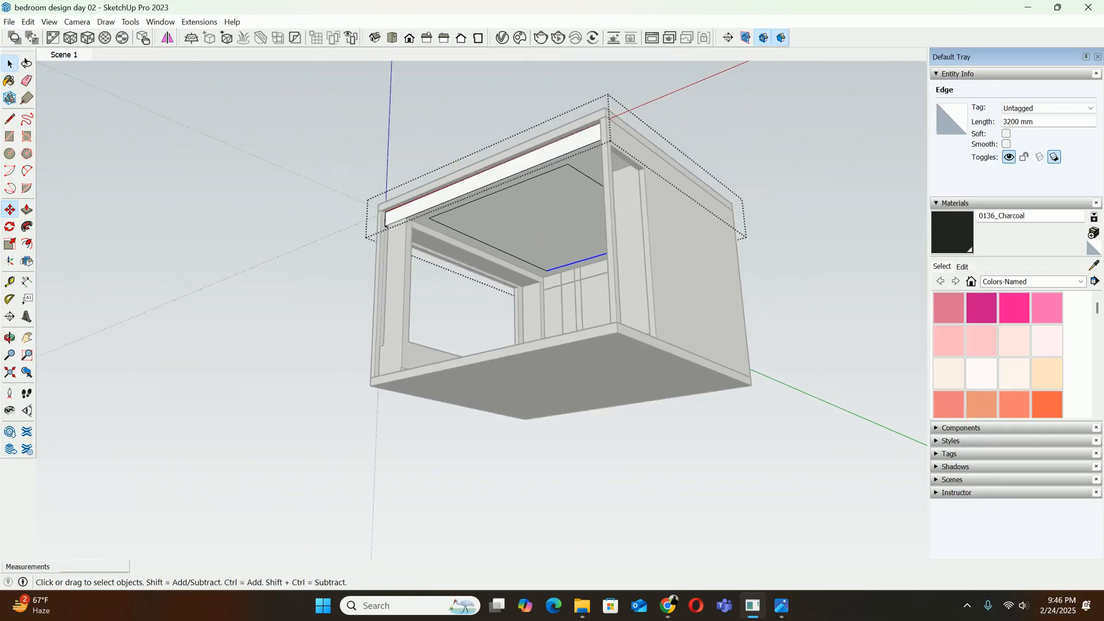
Push the inner rectangle on the false ceiling's underside 200 mm upward to form a recess
middle_click_drag(573, 233, 599, 230)
key("p")
scroll(546, 212, "up", 3)
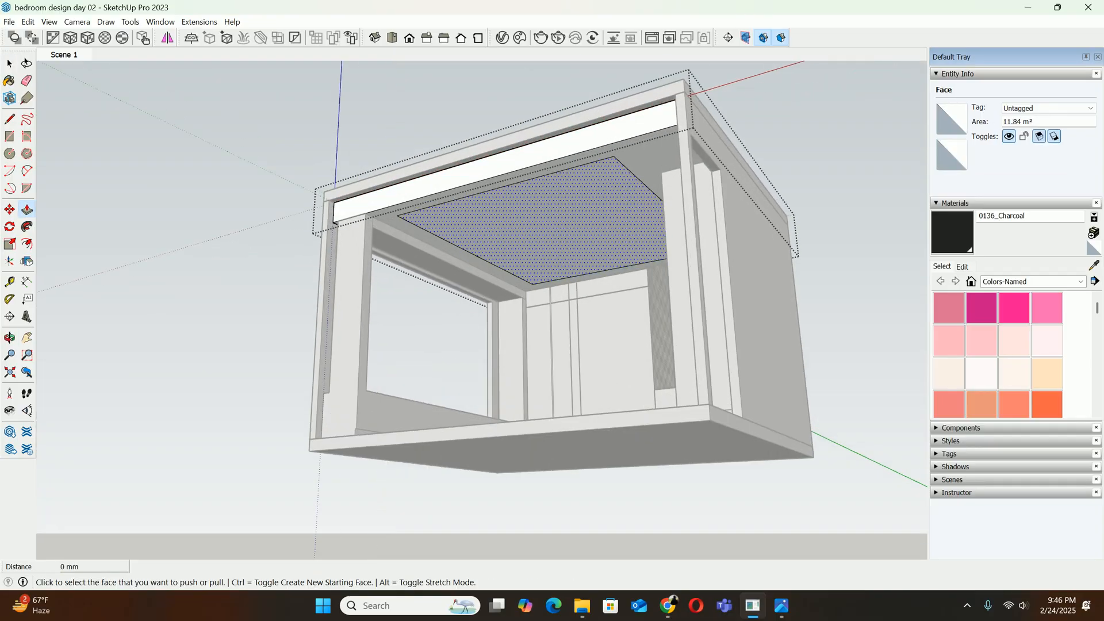
left_click(546, 216)
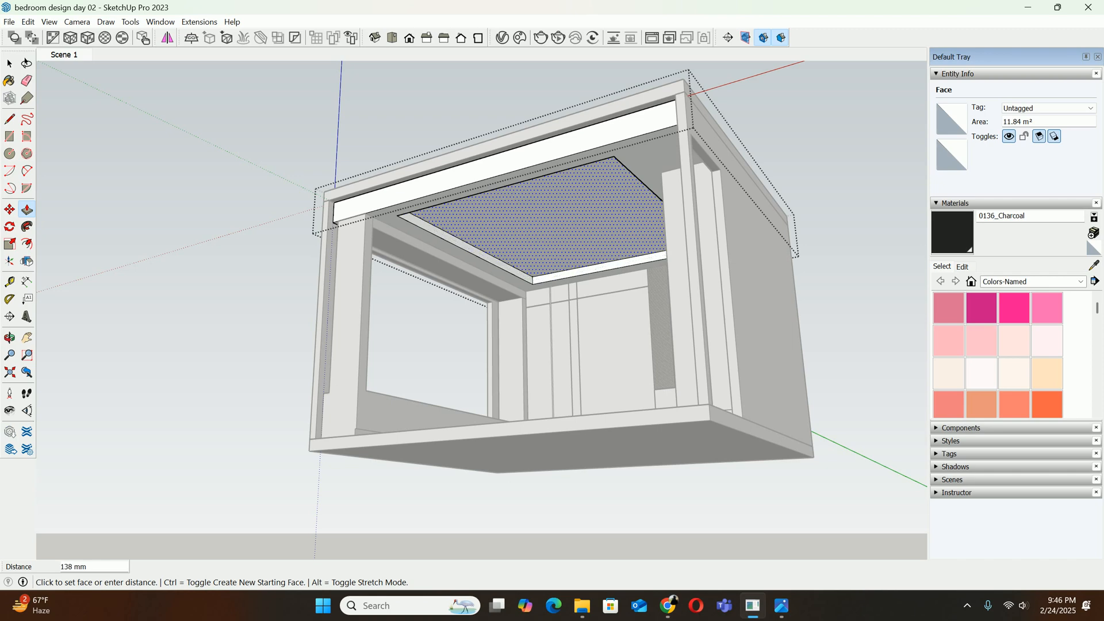
type("200")
scroll(533, 247, "down", 2)
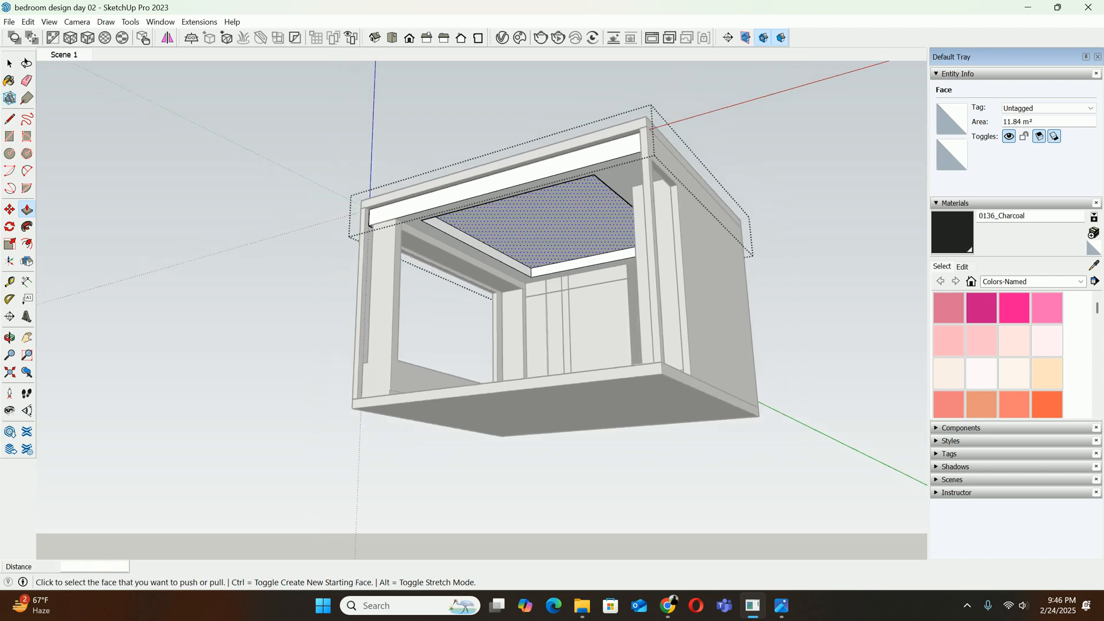
middle_click_drag(533, 247, 627, 241)
Check the ceiling in the reference photo download (15).jpg and deepen the false ceiling's recess by another 50 mm
left_click(781, 606)
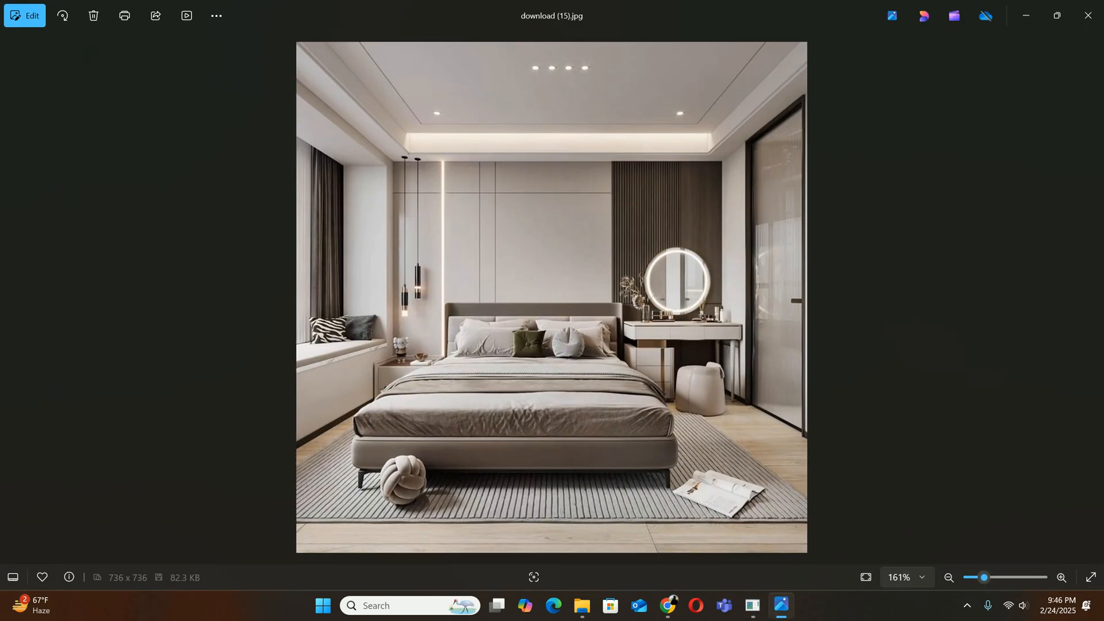
scroll(552, 126, "up", 3)
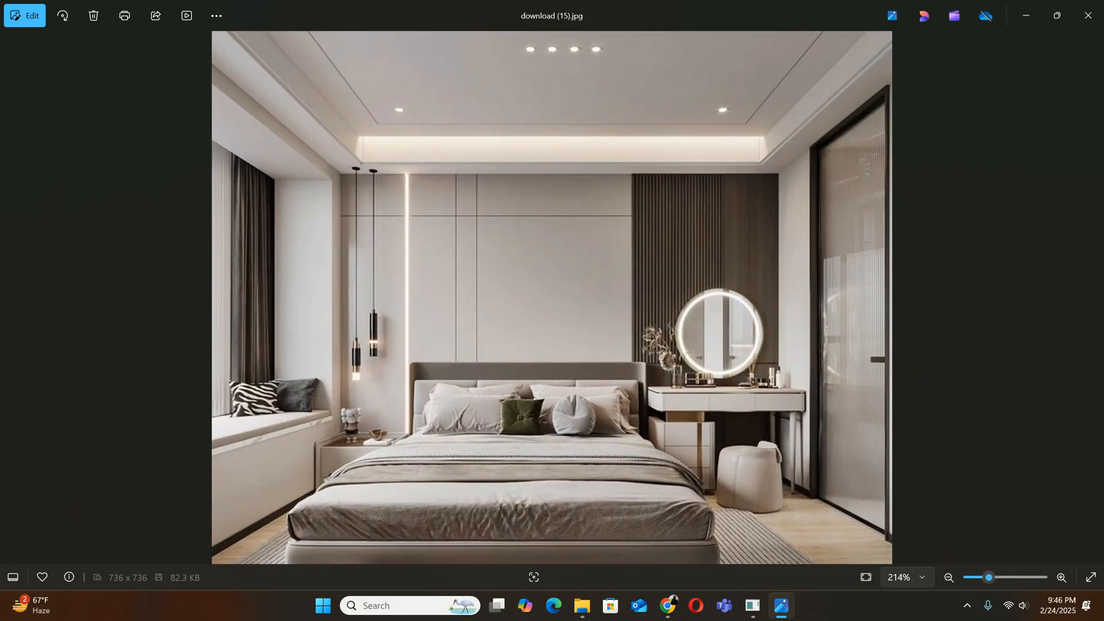
scroll(552, 109, "down", 2)
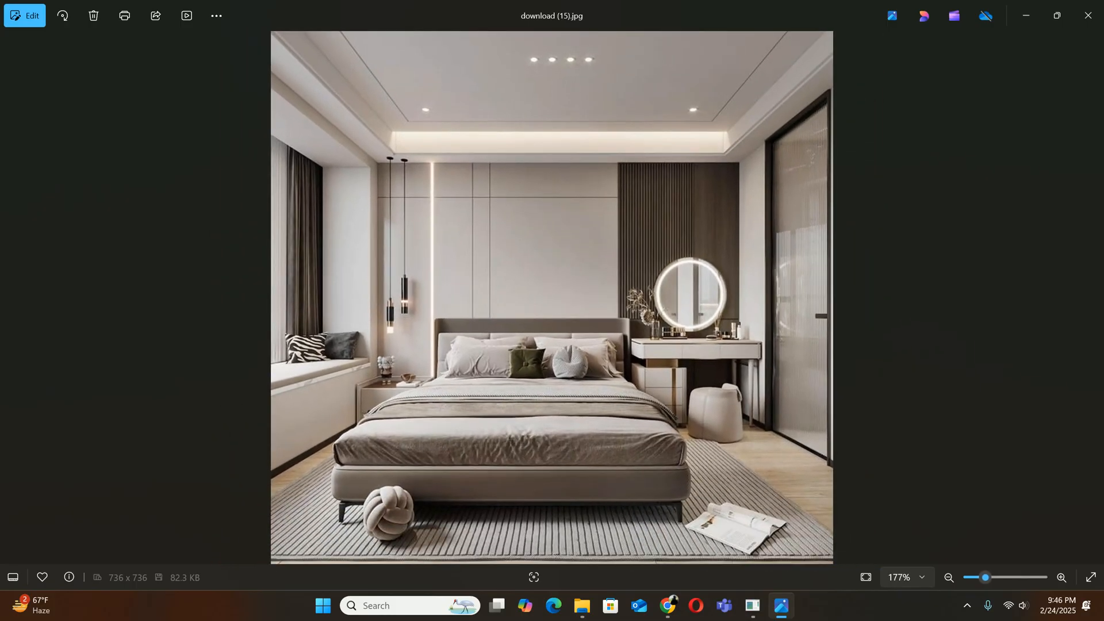
scroll(552, 227, "down", 2)
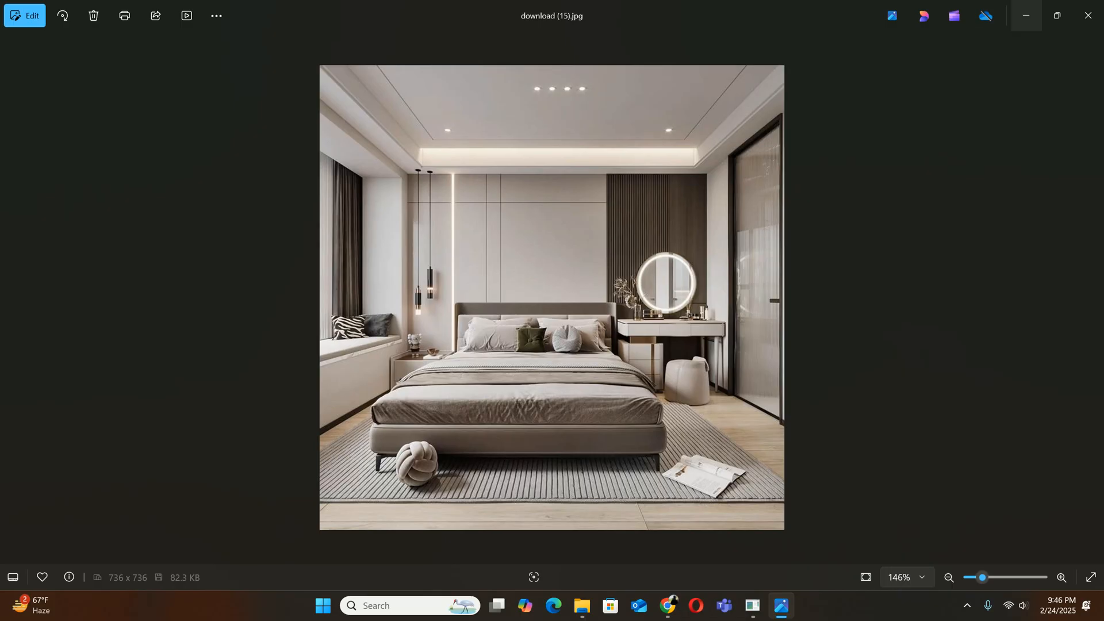
left_click(1026, 16)
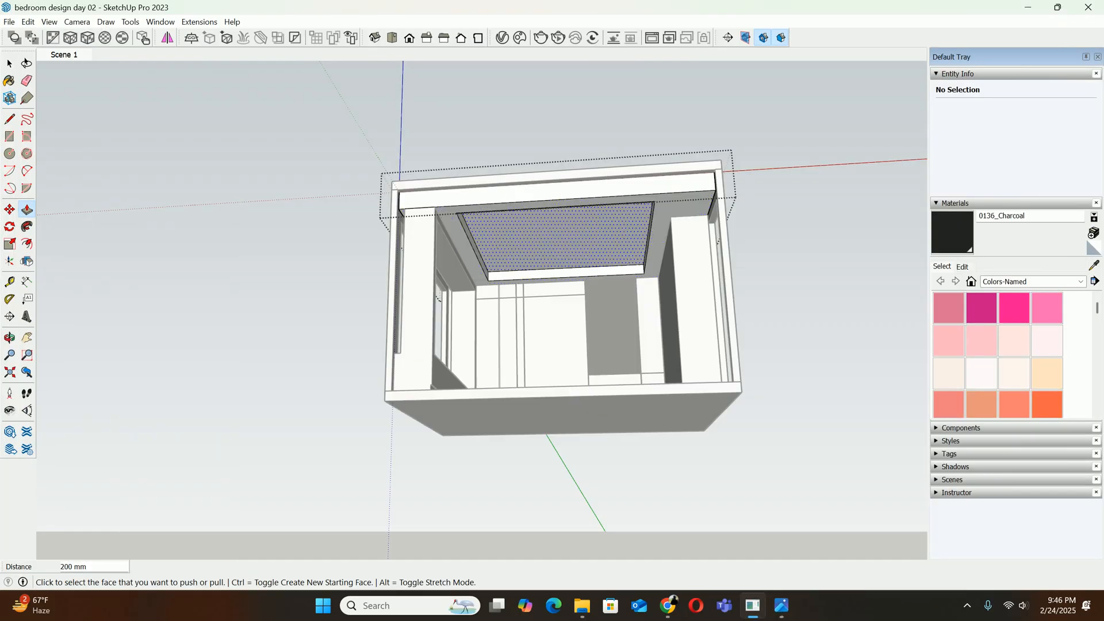
scroll(535, 225, "down", 1)
middle_click_drag(535, 213, 525, 237)
scroll(526, 236, "up", 4)
left_click(540, 219)
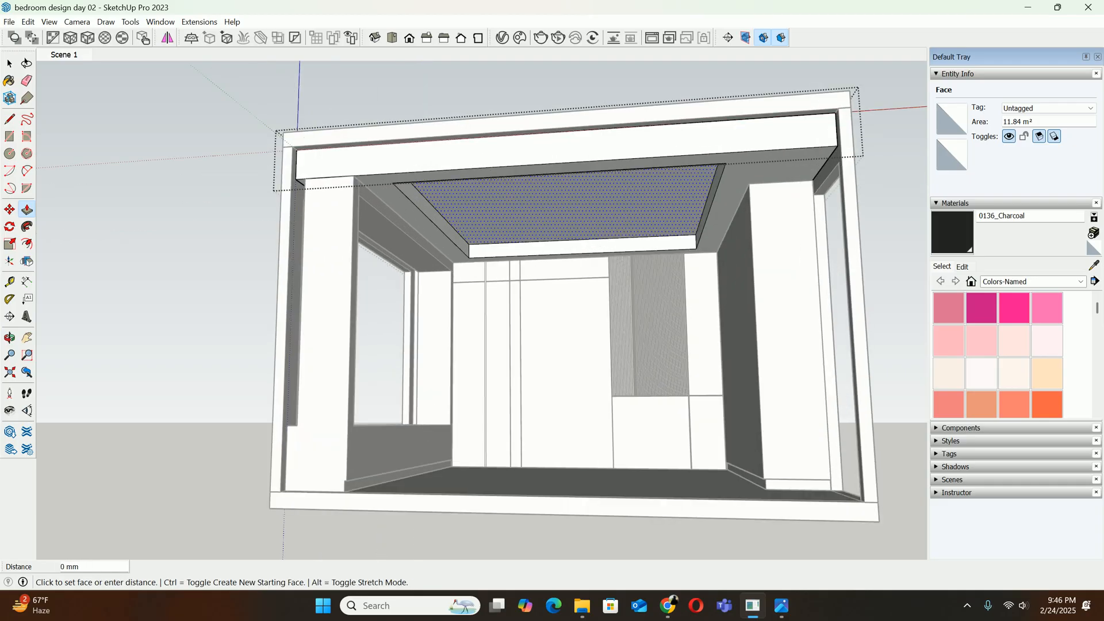
type("50")
key("Return")
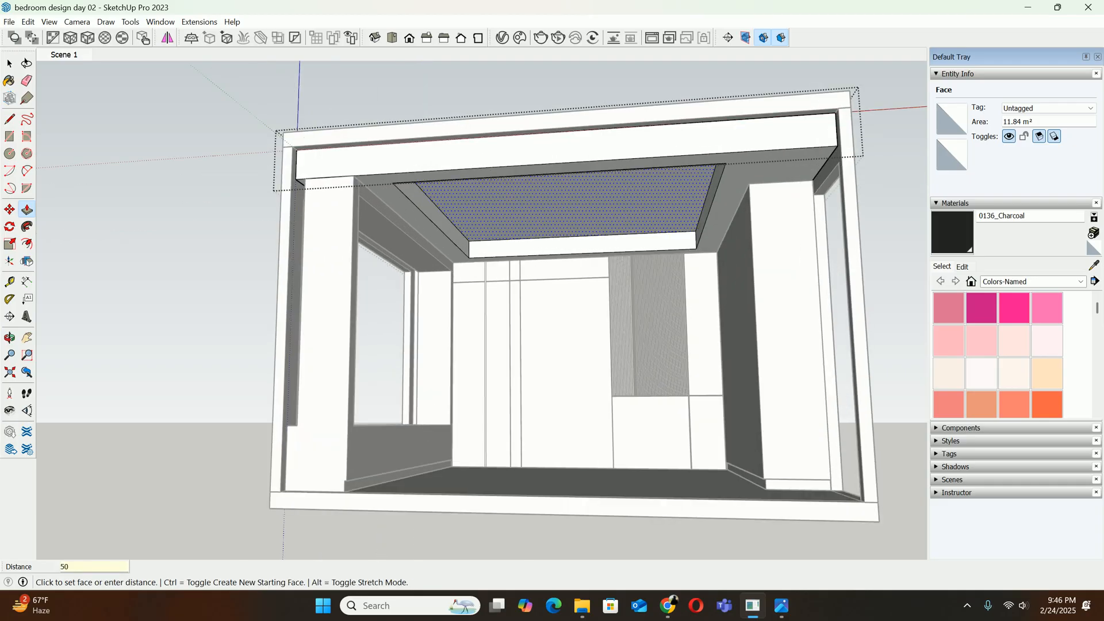
scroll(482, 246, "down", 1)
middle_click_drag(480, 245, 490, 226)
scroll(490, 225, "up", 2)
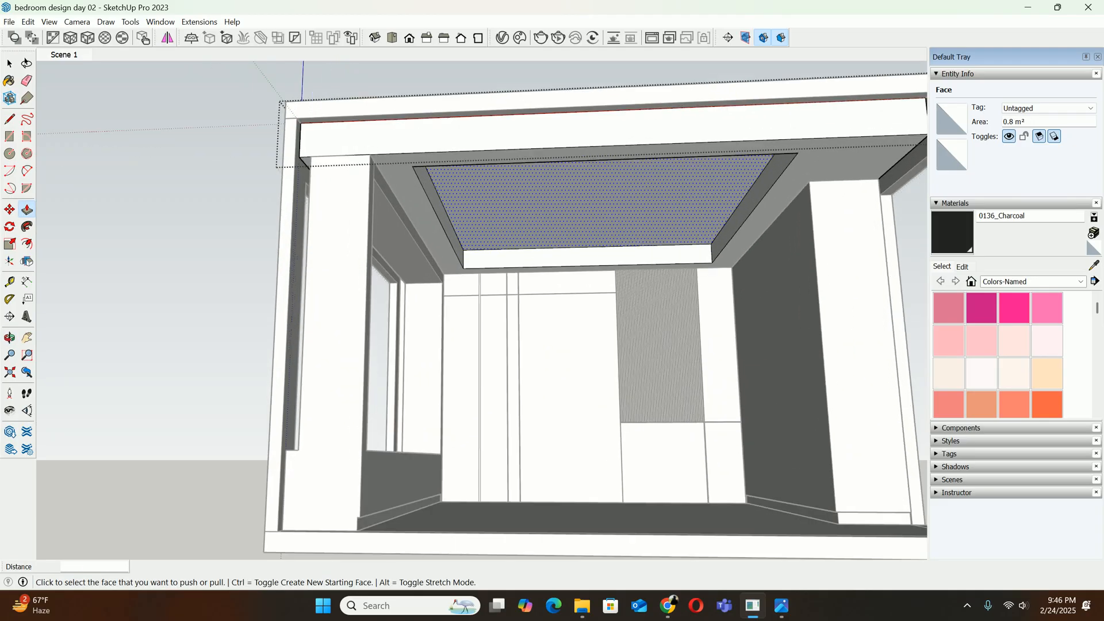
Hide the rest of the model while editing the false ceiling group
scroll(590, 300, "down", 2)
key("space")
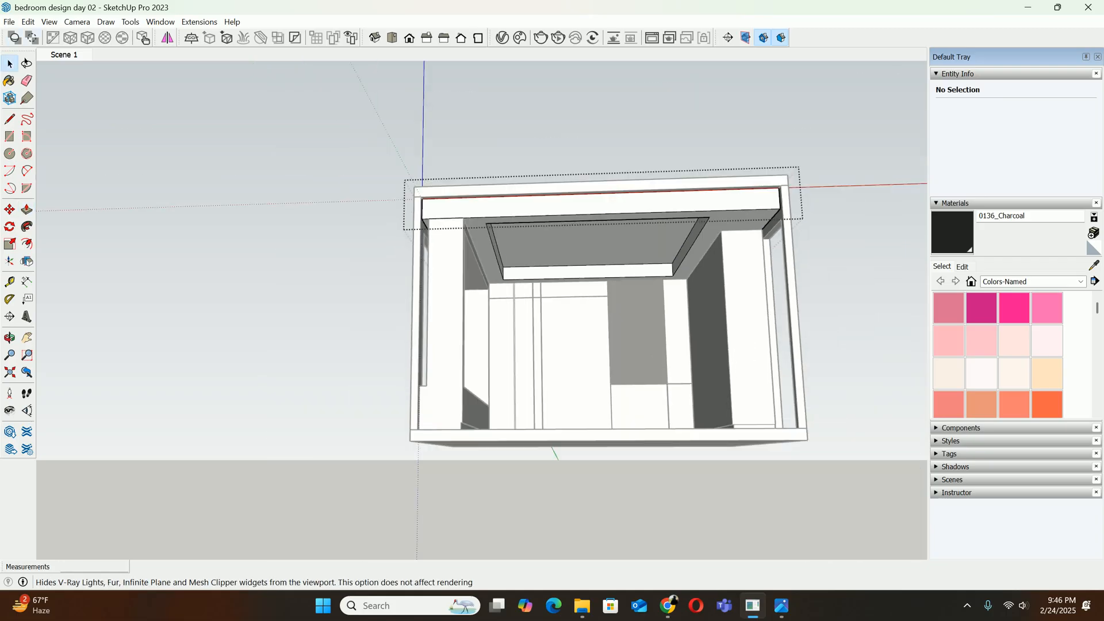
left_click(28, 22)
mouse_move(49, 22)
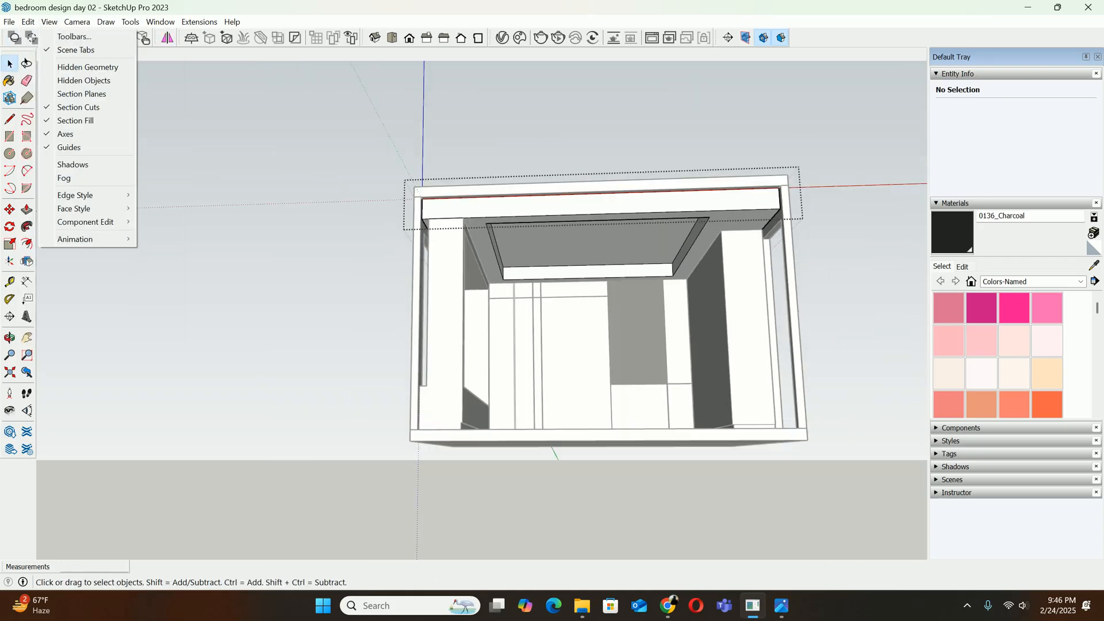
mouse_move(87, 222)
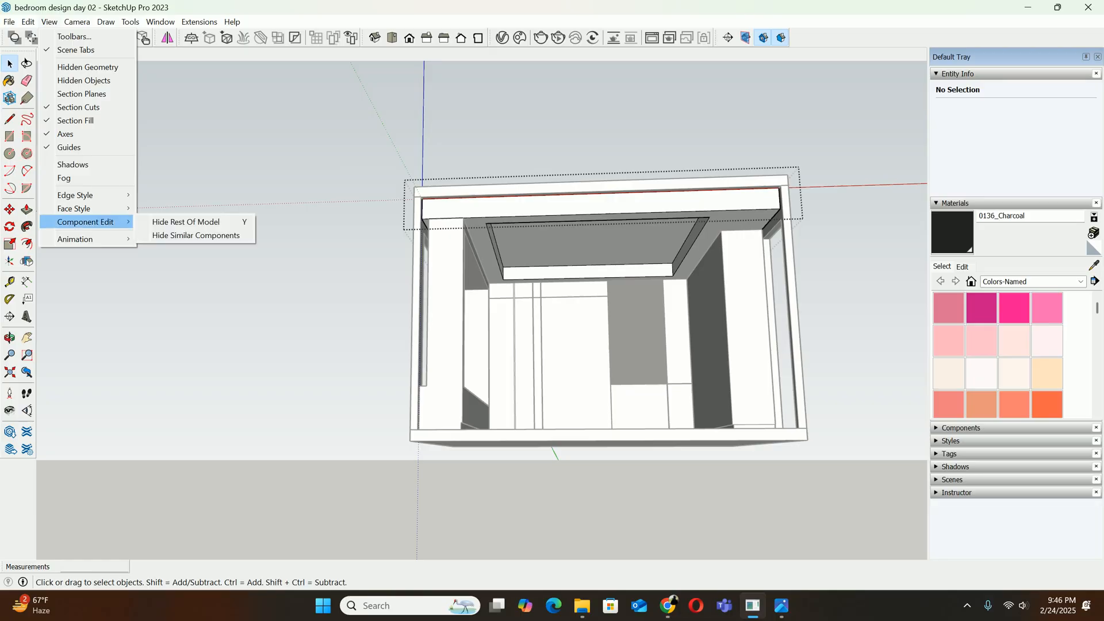
left_click(184, 219)
middle_click_drag(184, 218, 115, 231)
Examine the isolated false ceiling's recess from several sides and compare its rim with the reference photo download (15).jpg
middle_click_drag(532, 391, 546, 245)
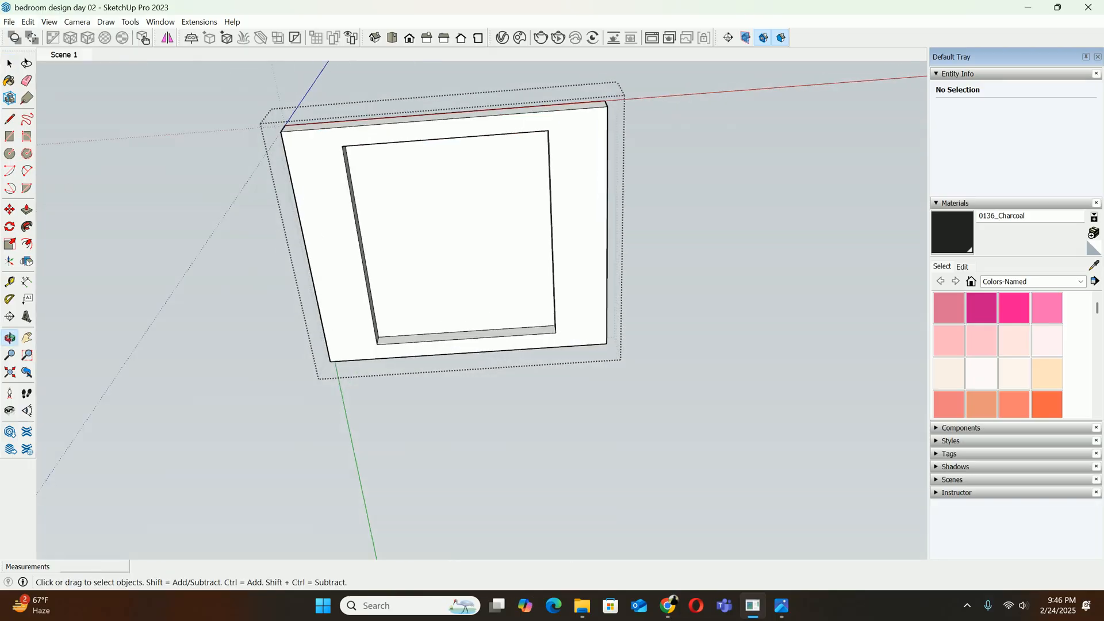
scroll(546, 241, "up", 3)
middle_click_drag(437, 282, 386, 210)
scroll(385, 208, "down", 2)
middle_click_drag(368, 299, 437, 196)
scroll(431, 253, "up", 4)
middle_click_drag(432, 253, 483, 207)
scroll(483, 207, "down", 1)
left_click(781, 606)
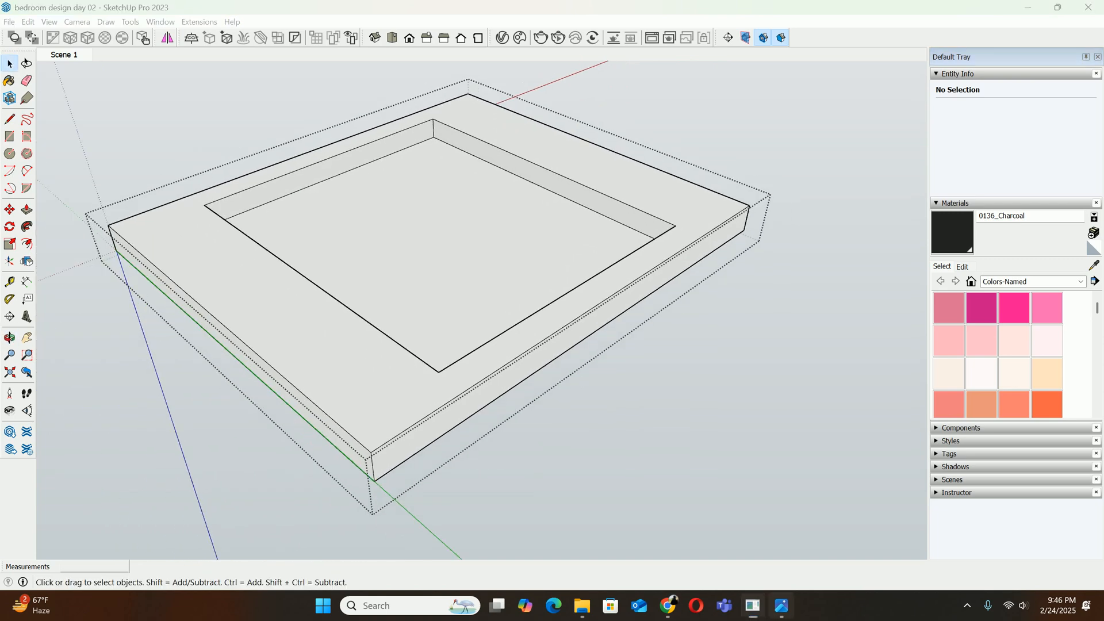
scroll(552, 155, "up", 5)
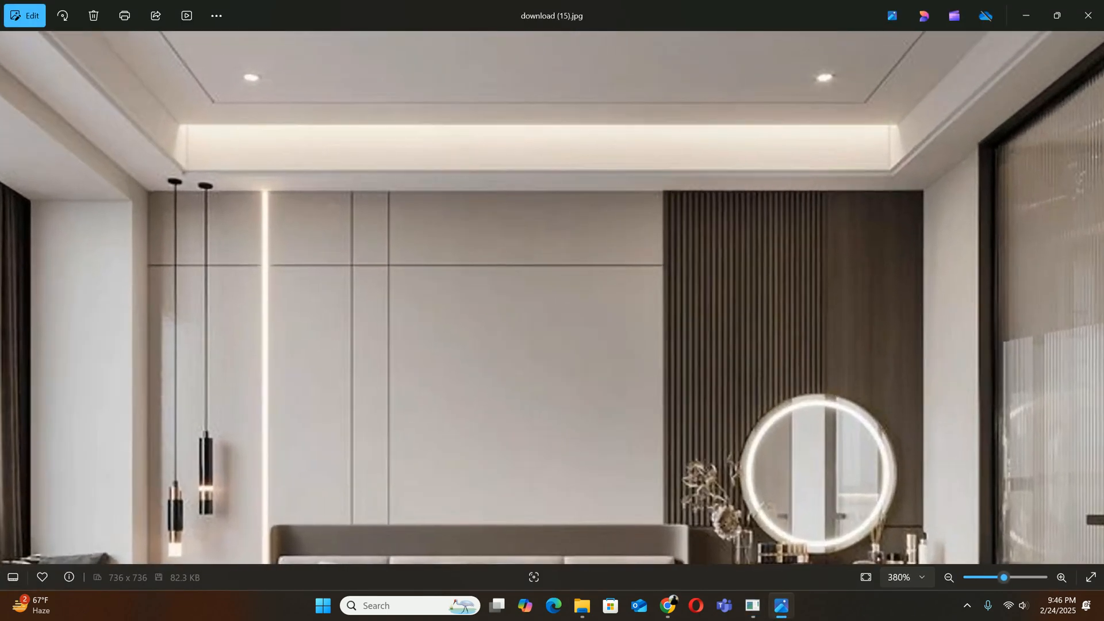
left_click(1026, 16)
Select the four rim edges of the recess on the false ceiling's underside and offset them 20 mm outward
scroll(674, 181, "down", 5)
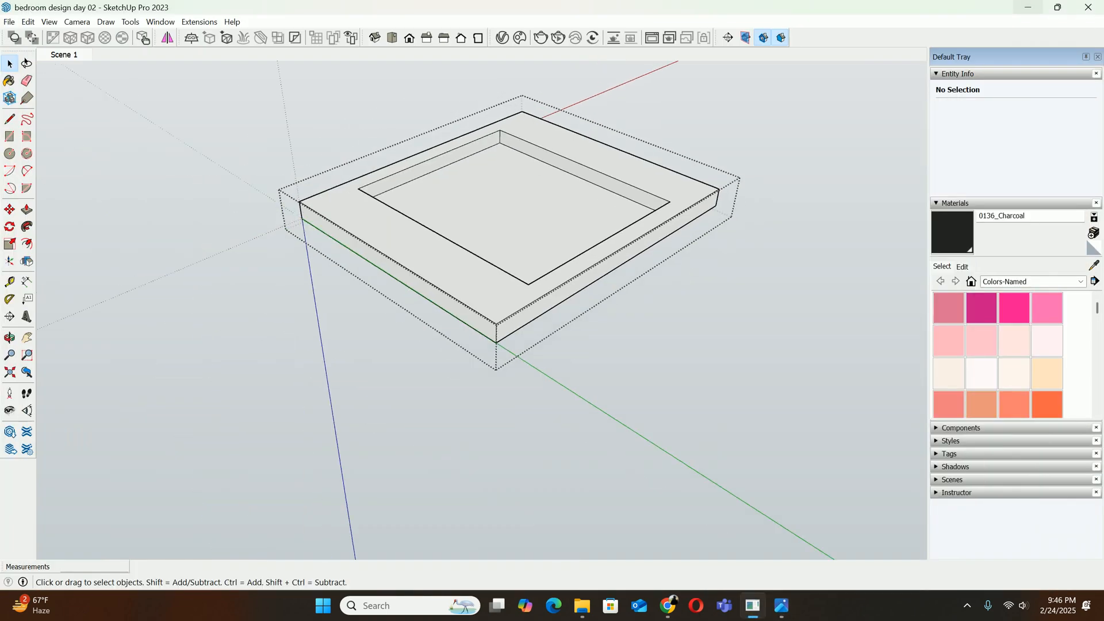
mouse_move(673, 181)
middle_mouse_down()
mouse_move(584, 228)
mouse_move(502, 300)
mouse_move(469, 274)
mouse_move(438, 307)
middle_mouse_up()
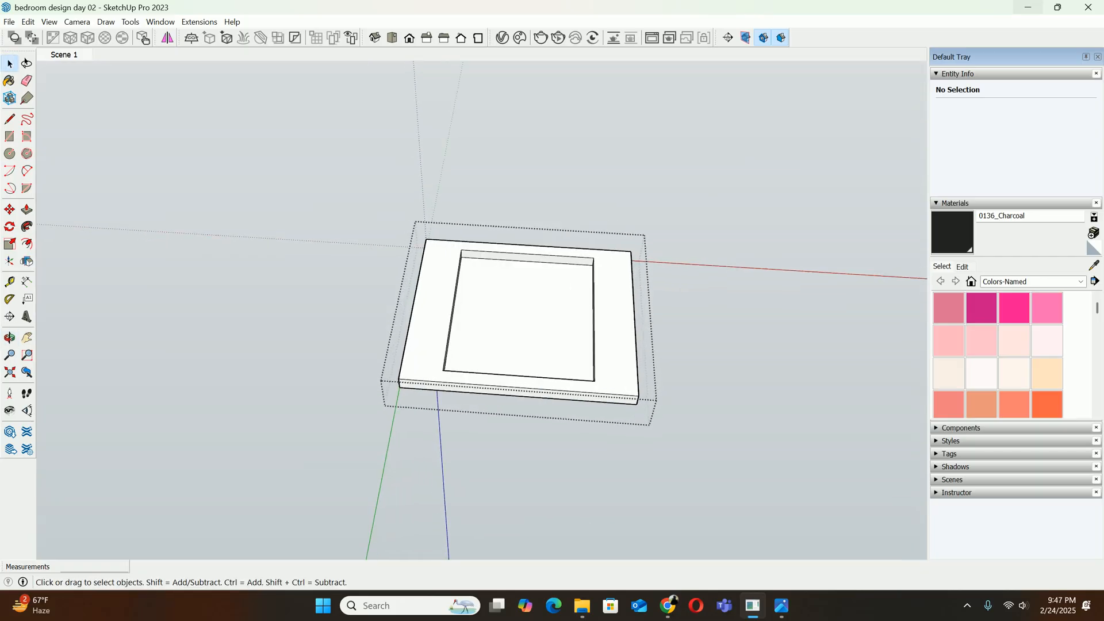
scroll(437, 308, "up", 3)
left_click(459, 313)
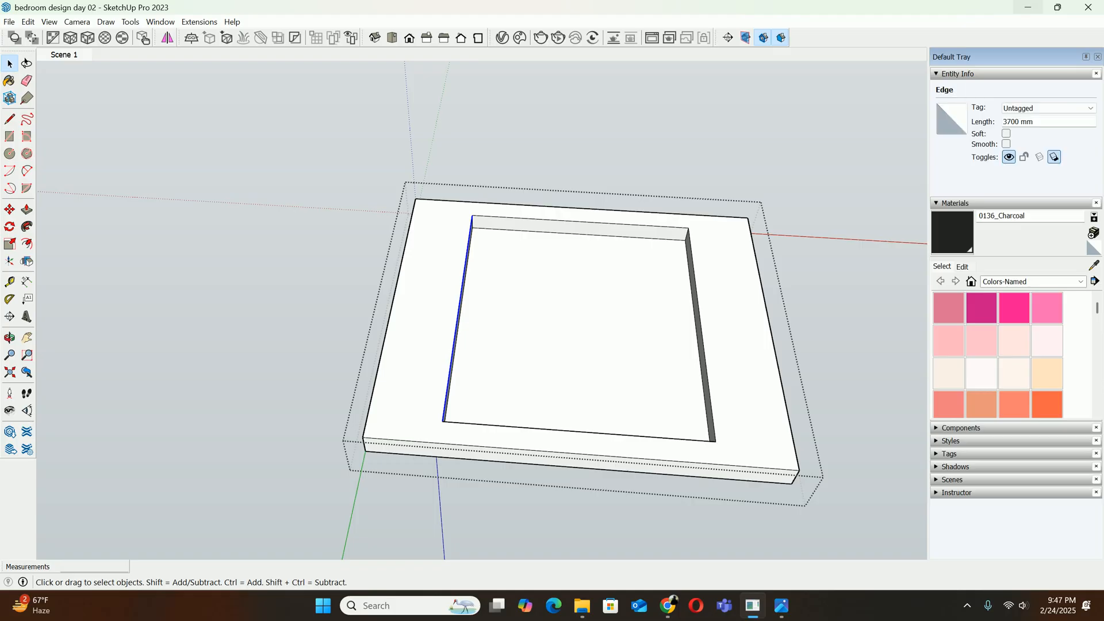
left_click(552, 220, "ctrl")
left_click(700, 322, "ctrl")
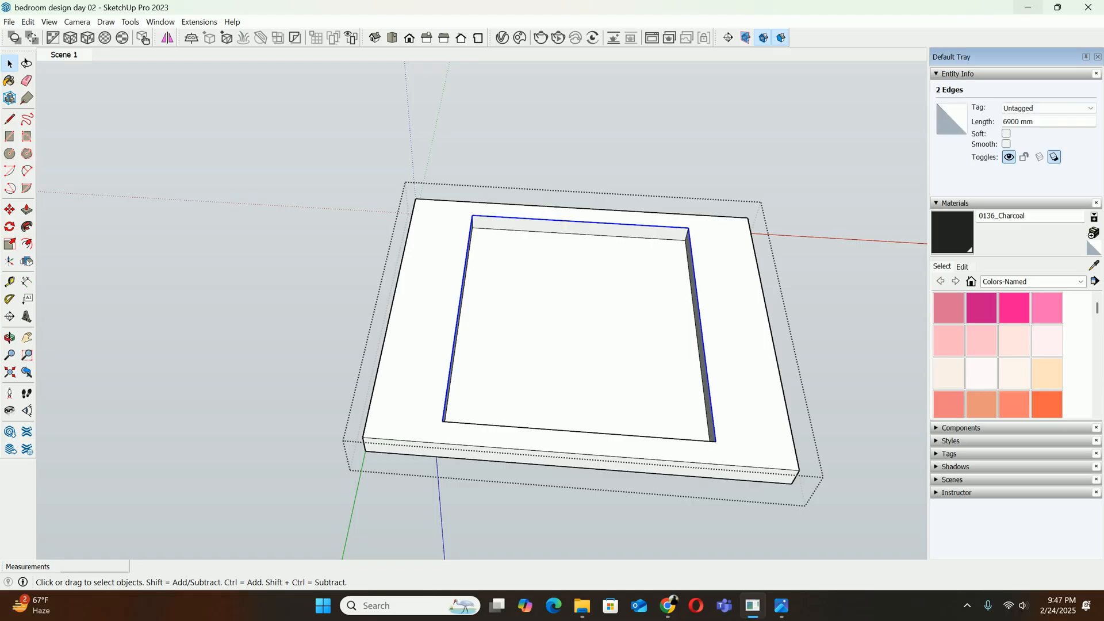
middle_click_drag(593, 414, 472, 311)
scroll(540, 339, "up", 2)
middle_click_drag(540, 340, 570, 338)
key("f")
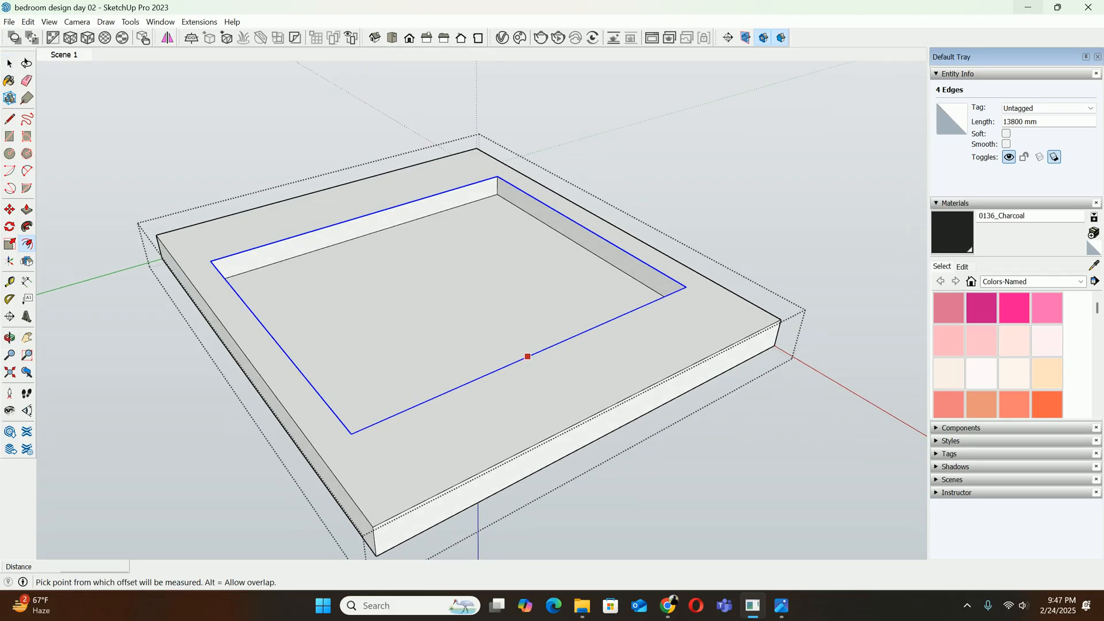
left_click(526, 357)
key("Escape")
left_click(545, 348)
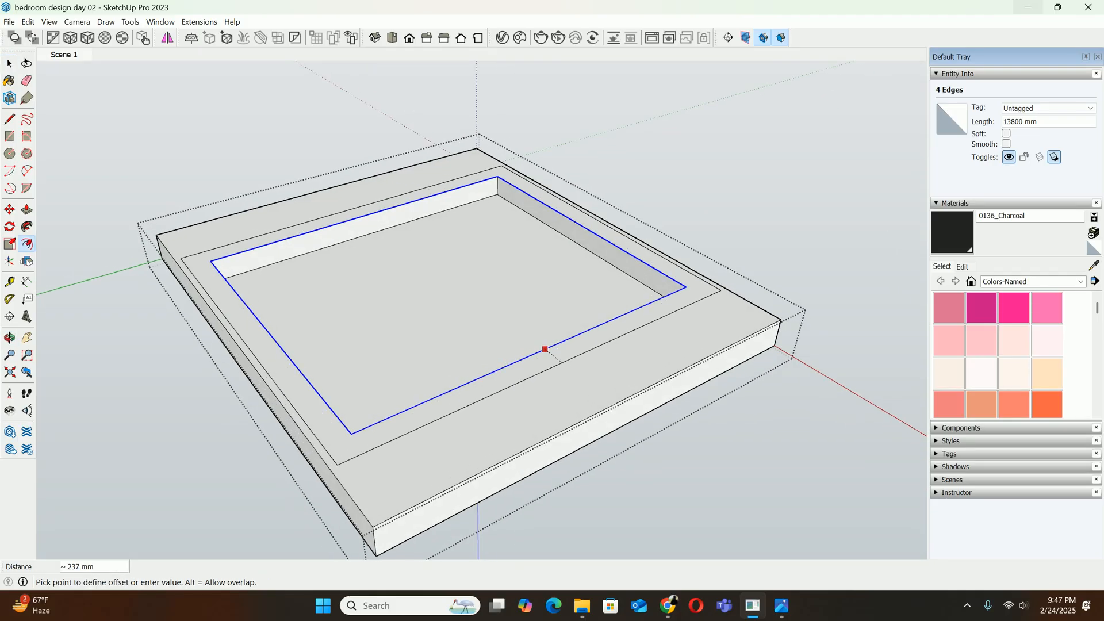
type("20")
key("Return")
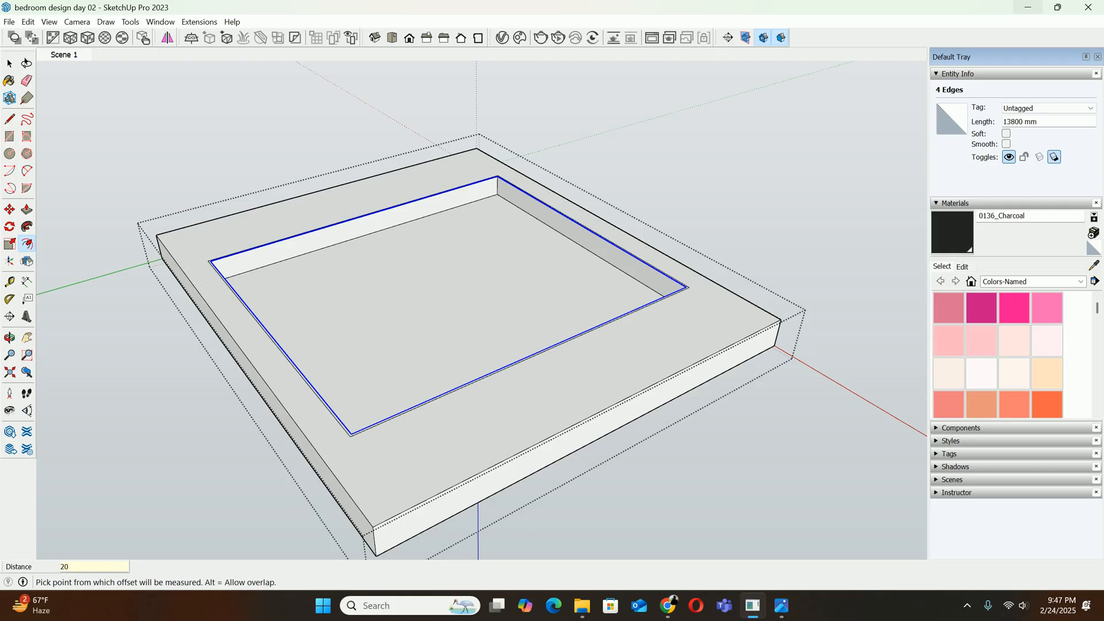
Push the 20 mm strip around the recess rim into the false ceiling to form a shallow step
scroll(640, 303, "up", 4)
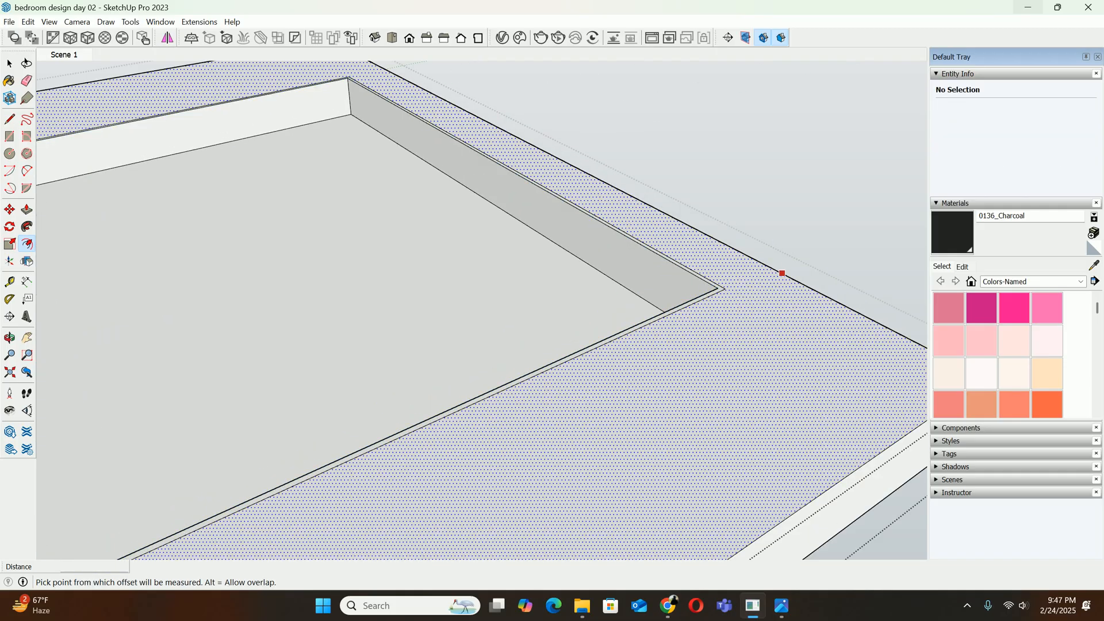
key("p")
left_click(698, 283)
scroll(707, 287, "up", 2)
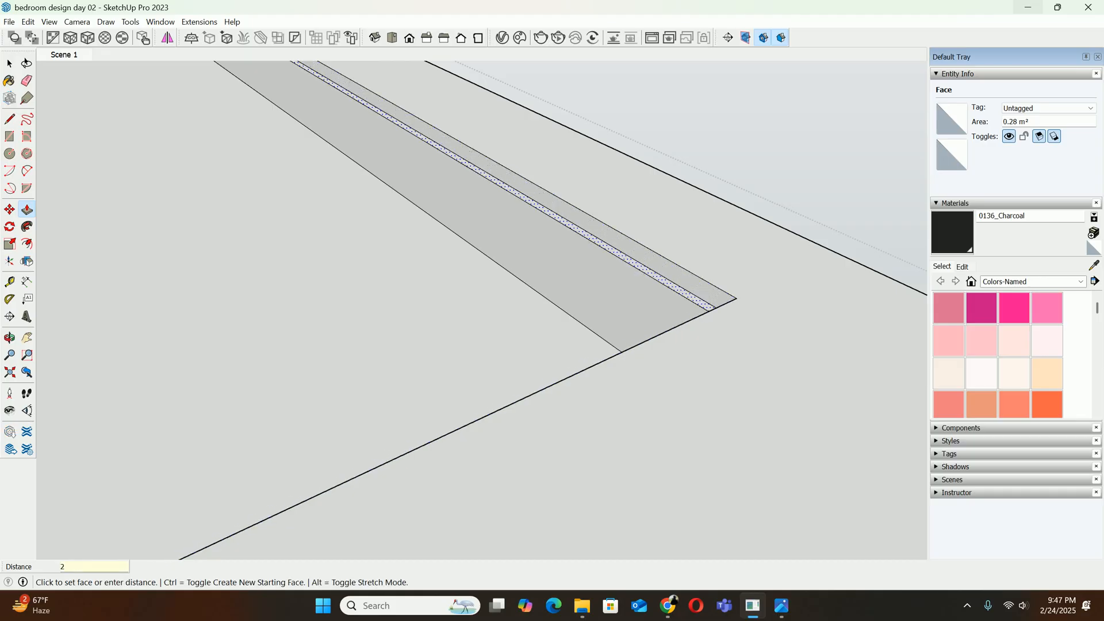
type("2")
key("Return")
key("space")
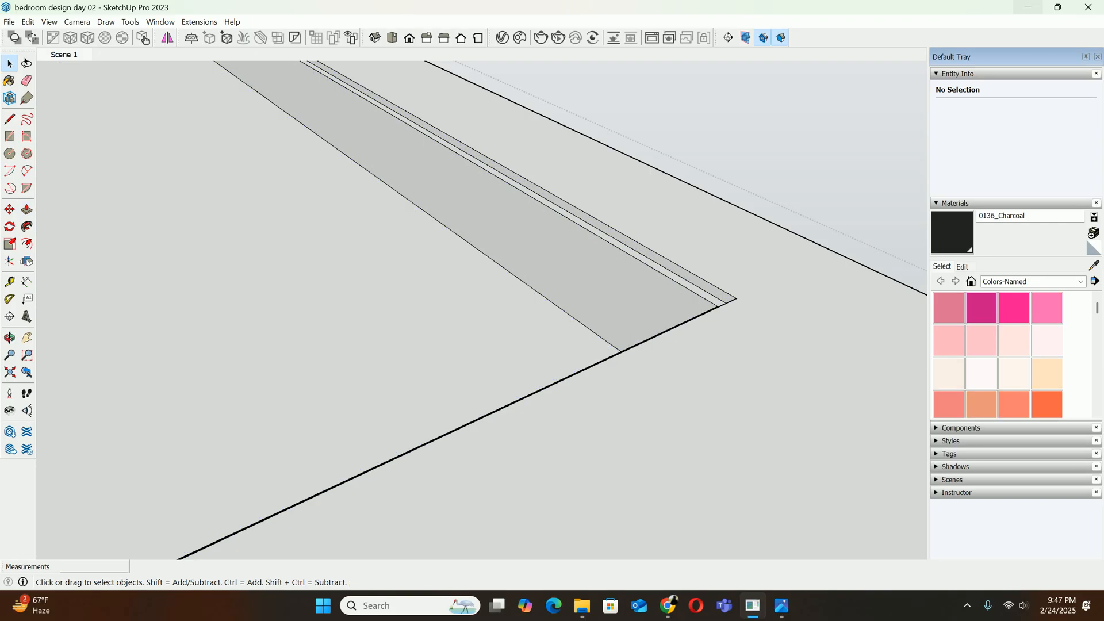
Return to the saved view Scene 1 and compare the stepped ceiling with the reference photo download (15).jpg
left_click(64, 55)
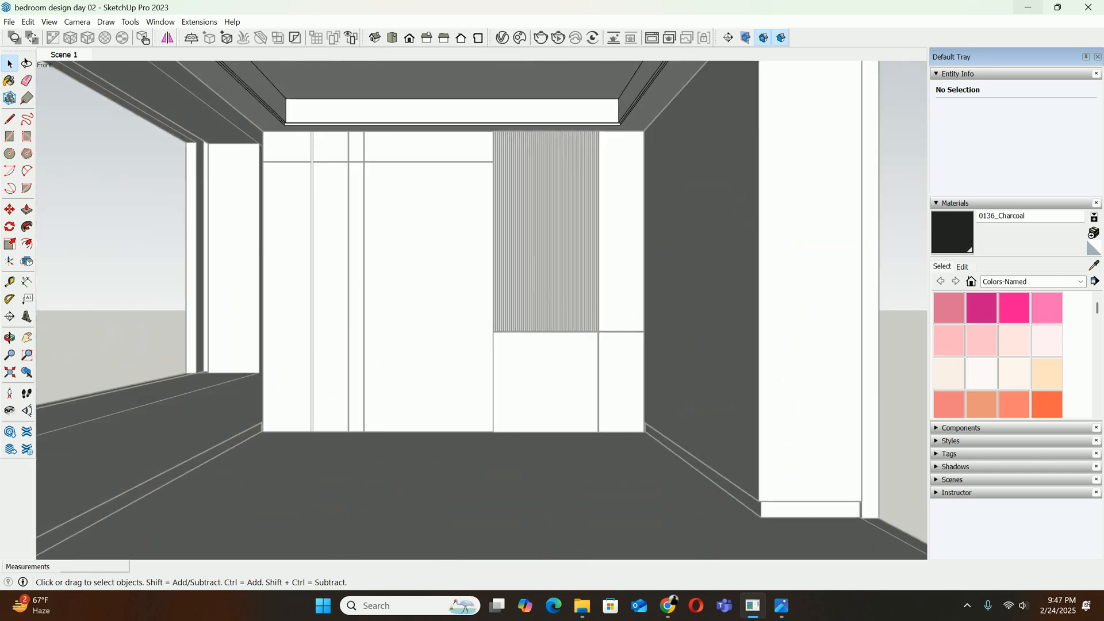
left_click(781, 605)
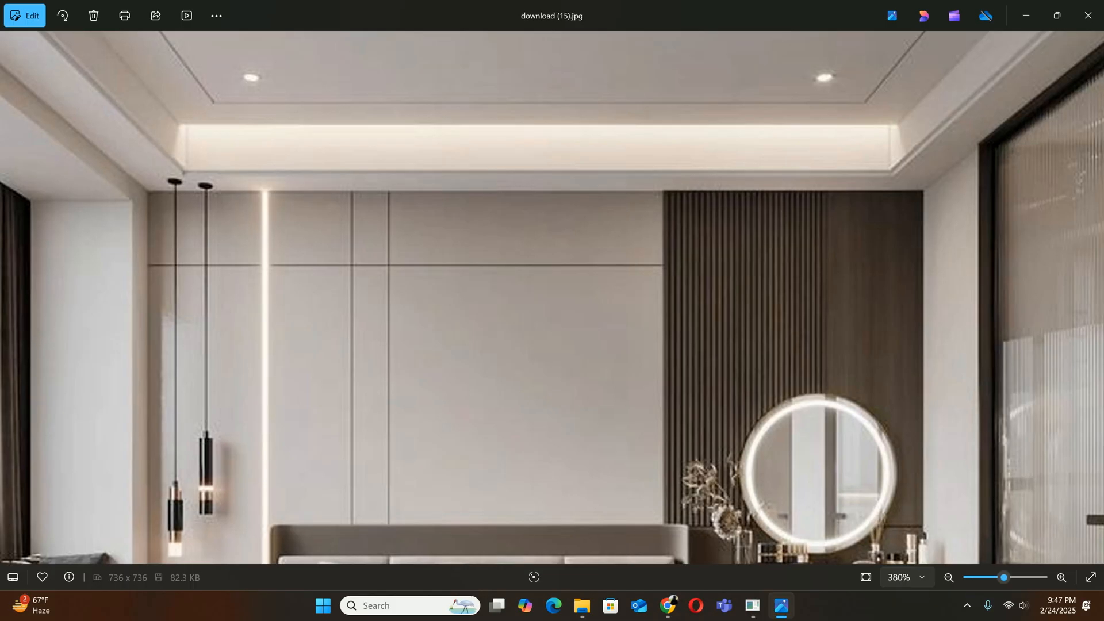
scroll(793, 173, "down", 1)
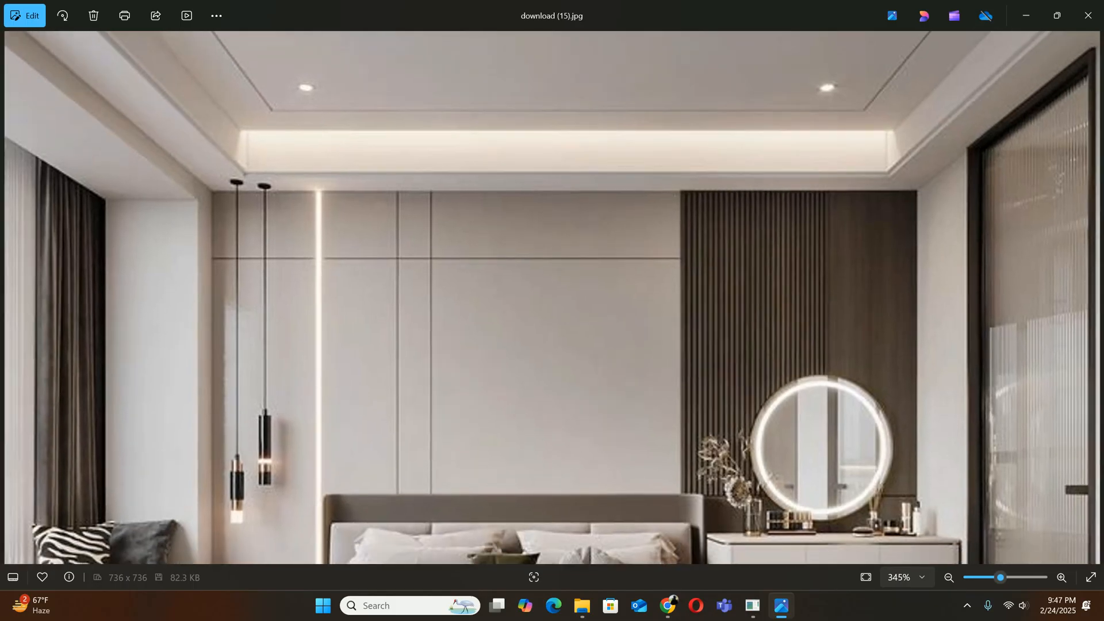
Examine the ceiling cove above the headboard wall in the reference photo and return to the SketchUp model
scroll(851, 129, "down", 3)
scroll(550, 108, "down", 2)
scroll(551, 107, "up", 4)
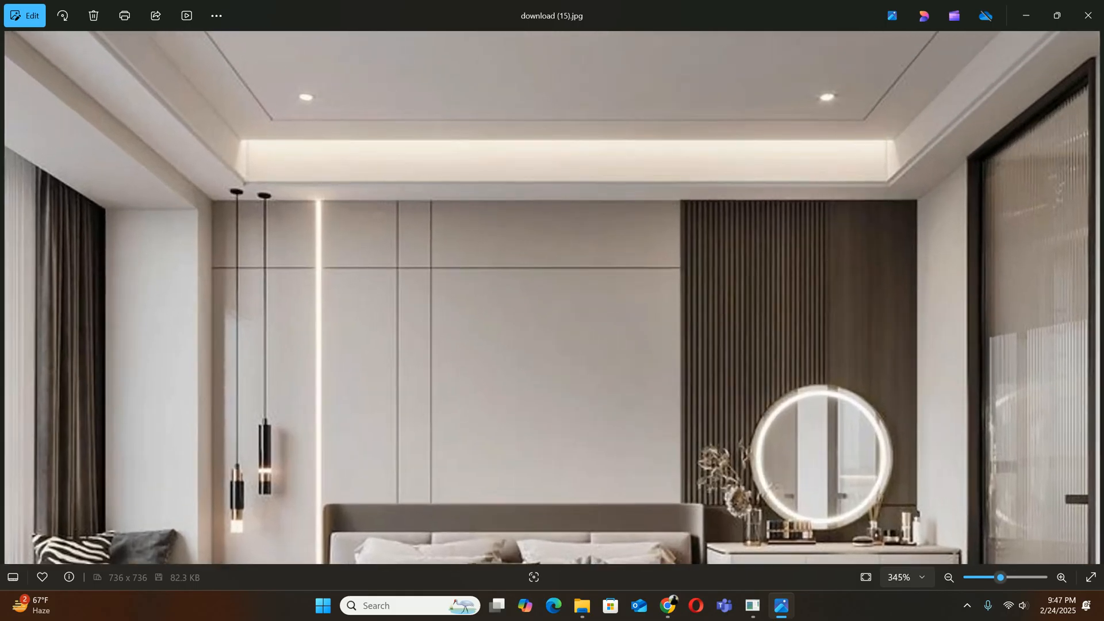
left_click(1026, 15)
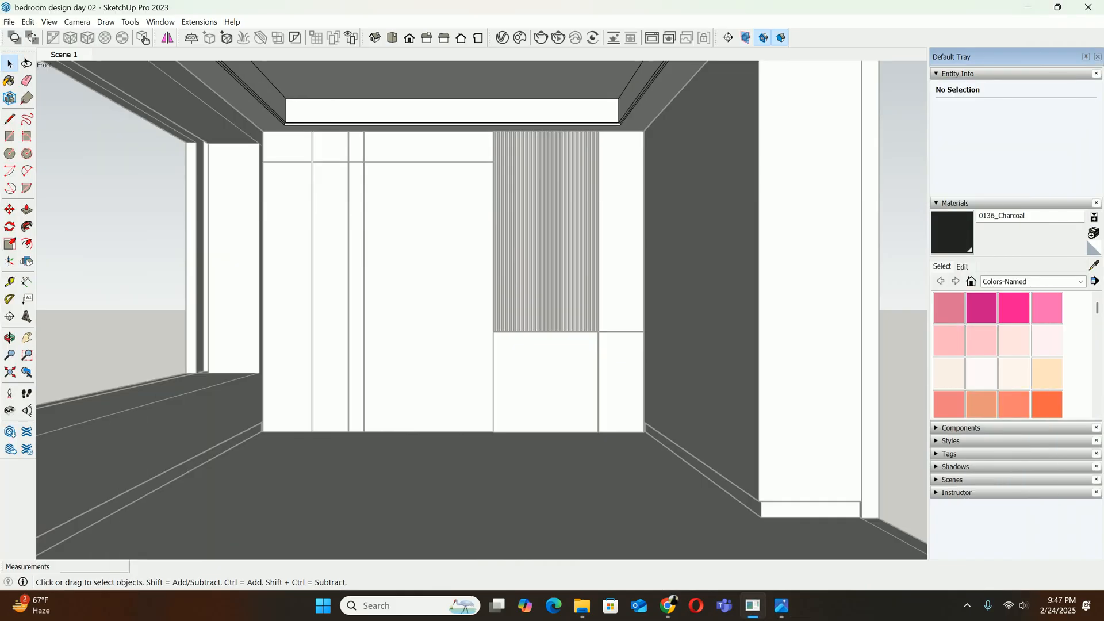
Hide the rest of the model so that only the false ceiling is shown while it is edited
scroll(391, 138, "down", 3)
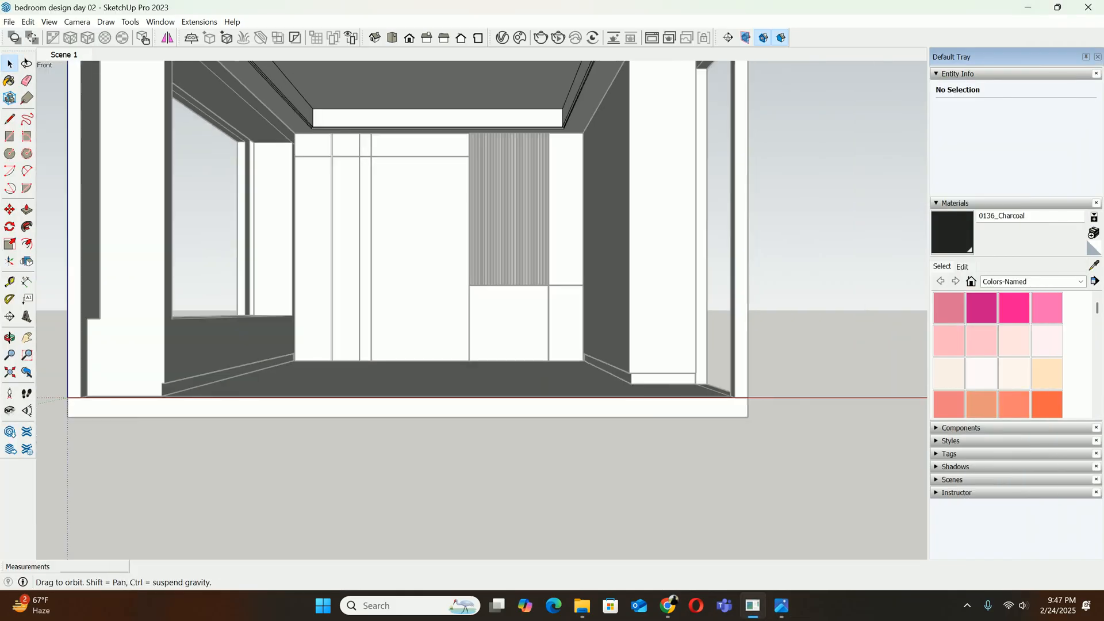
mouse_move(391, 138)
middle_mouse_down("shift")
mouse_move(416, 201)
mouse_move(371, 175)
mouse_move(230, 173)
mouse_move(307, 191)
middle_mouse_up("shift")
scroll(371, 175, "up", 2)
scroll(368, 181, "up", 6)
left_click(50, 22)
mouse_move(86, 222)
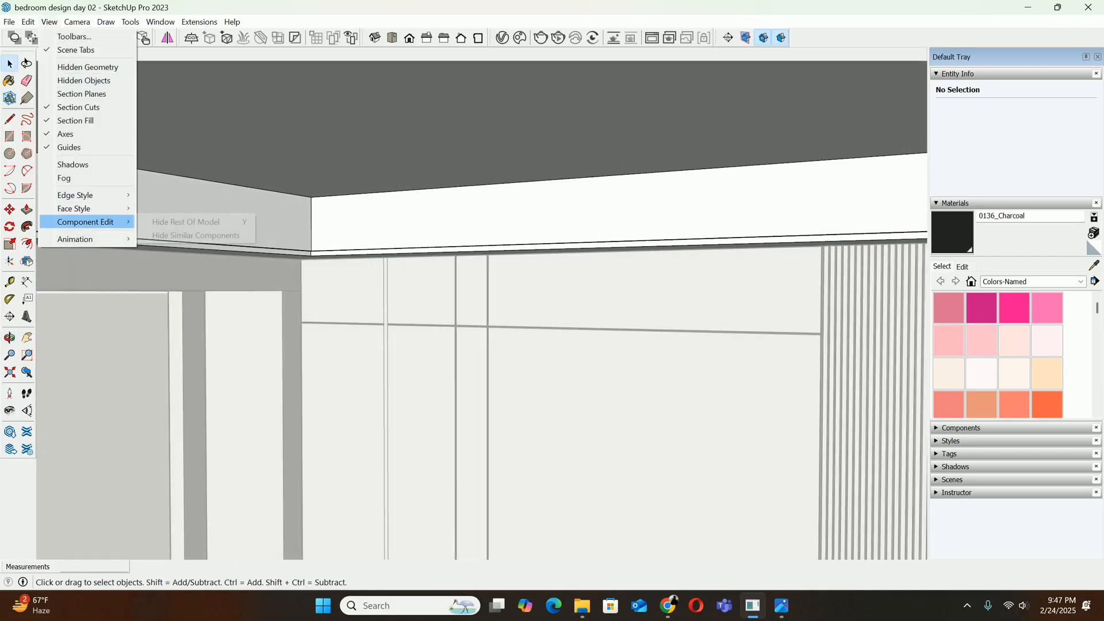
left_click(187, 222)
Copy the 3200 mm edge of the recess's upper face 100 mm inward along the adjoining edge
middle_click_drag(345, 276, 480, 210)
scroll(417, 278, "up", 2)
left_click(423, 200)
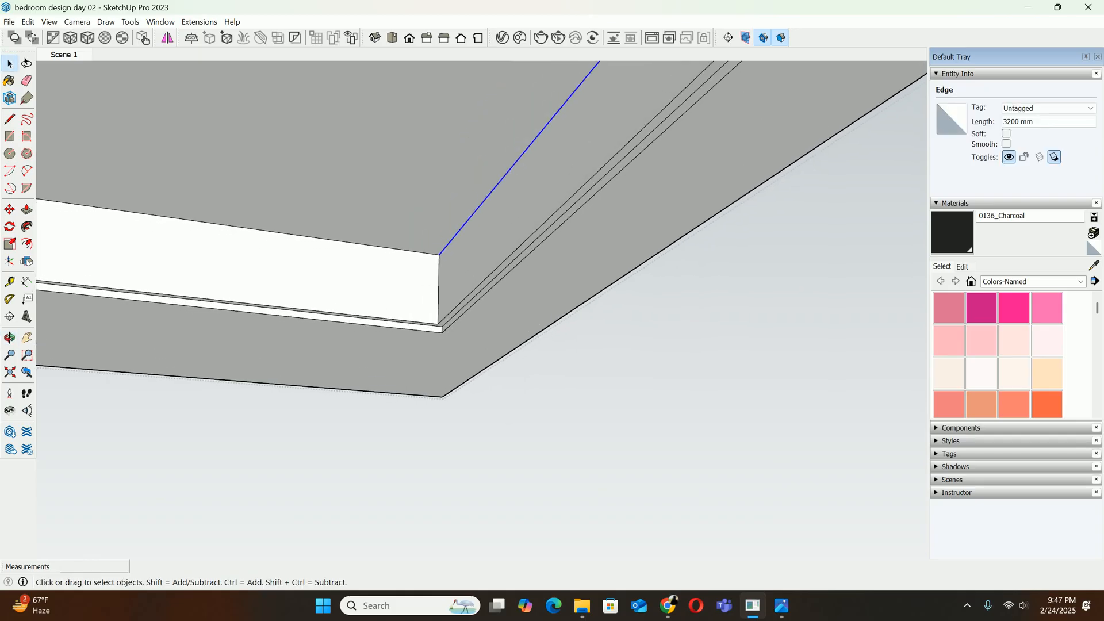
key("m")
scroll(442, 253, "up", 2)
left_click(442, 253)
key("ctrl")
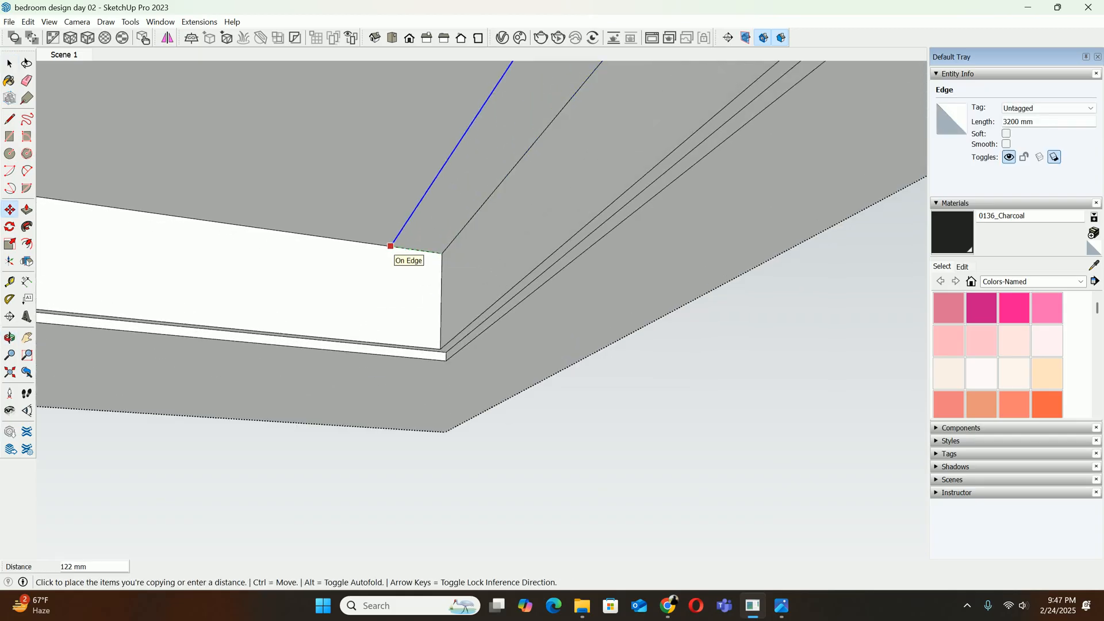
type("100")
key("Return")
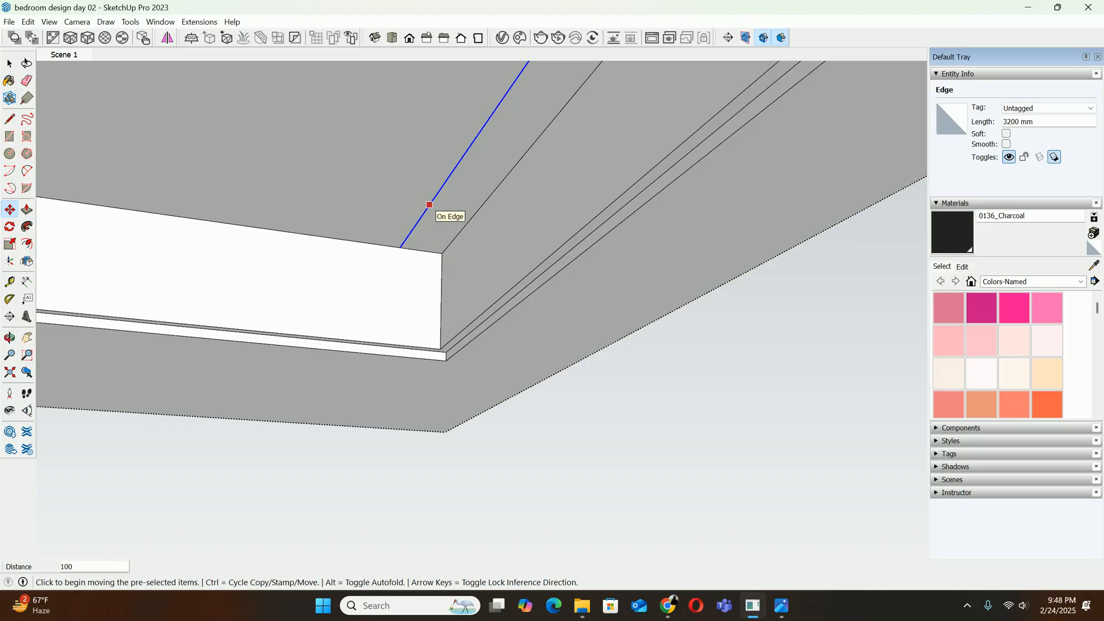
scroll(431, 215, "down", 2)
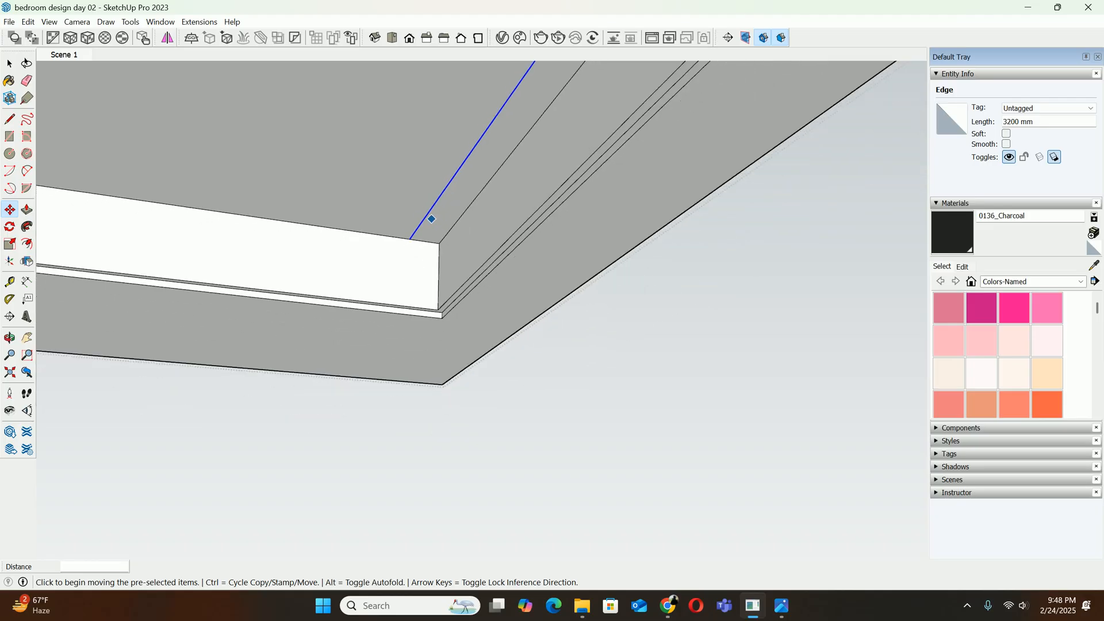
key("space")
Measure the recess depth from its upper edge down to the lower edge of the stepped rim
scroll(430, 215, "down", 1)
middle_click_drag(431, 215, 467, 241)
scroll(463, 265, "down", 8)
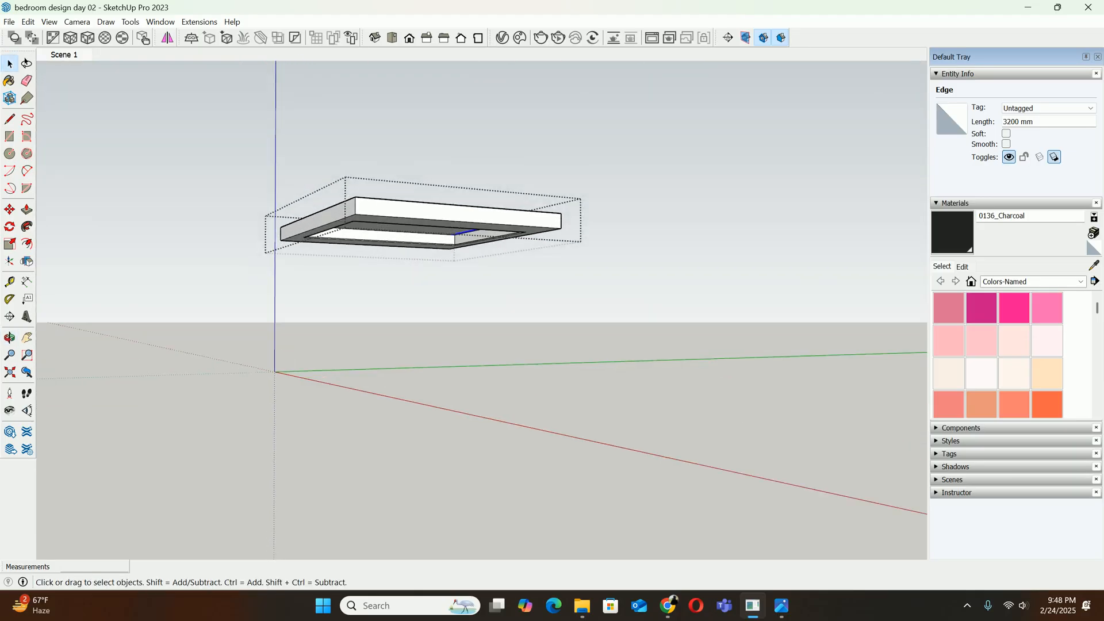
key("t")
scroll(416, 201, "up", 2)
left_click(417, 193)
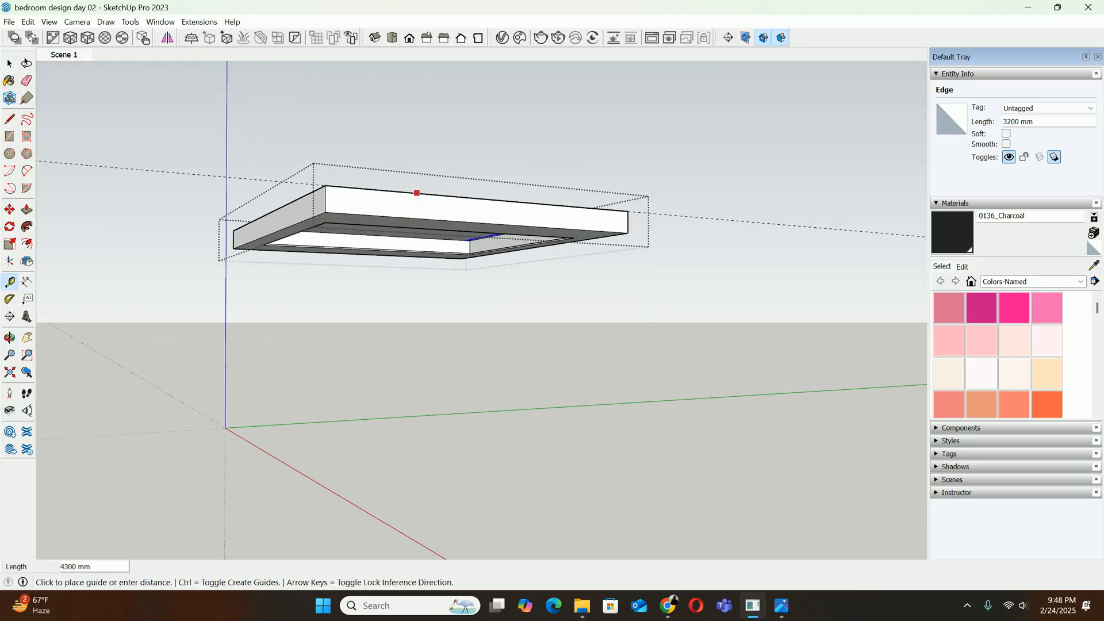
key("space")
scroll(416, 242, "up", 5)
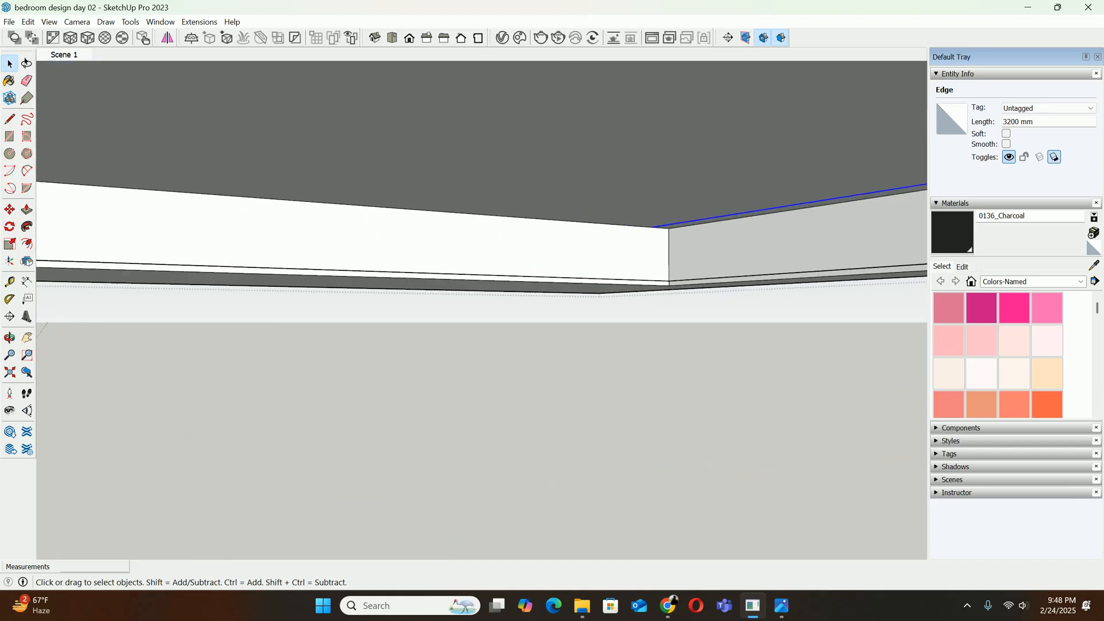
key("t")
left_click(421, 194)
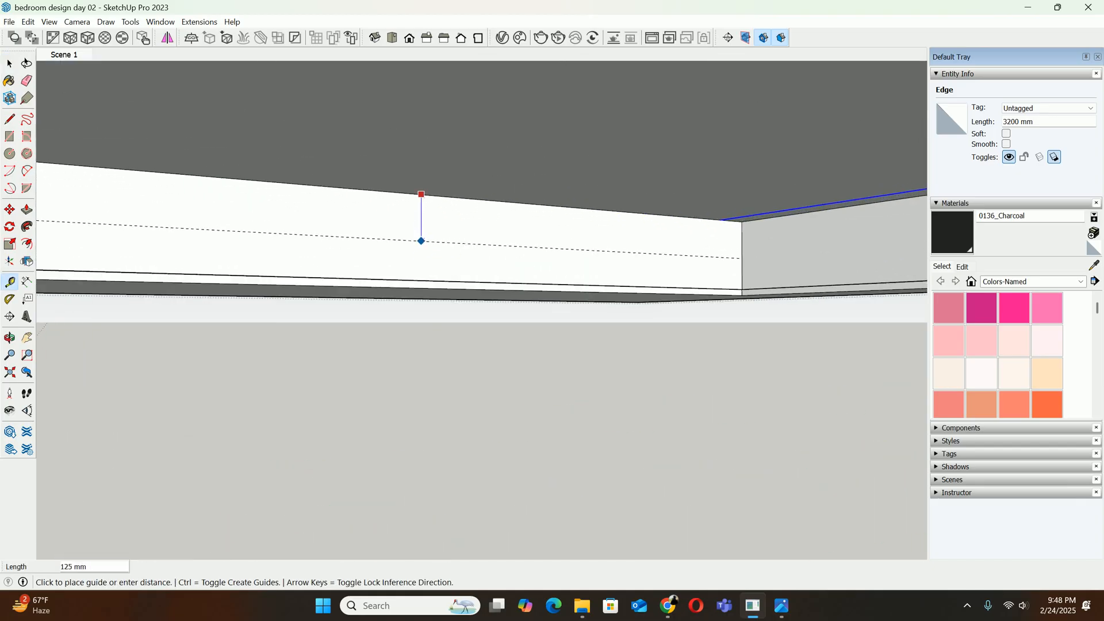
middle_click_drag(422, 242, 570, 344)
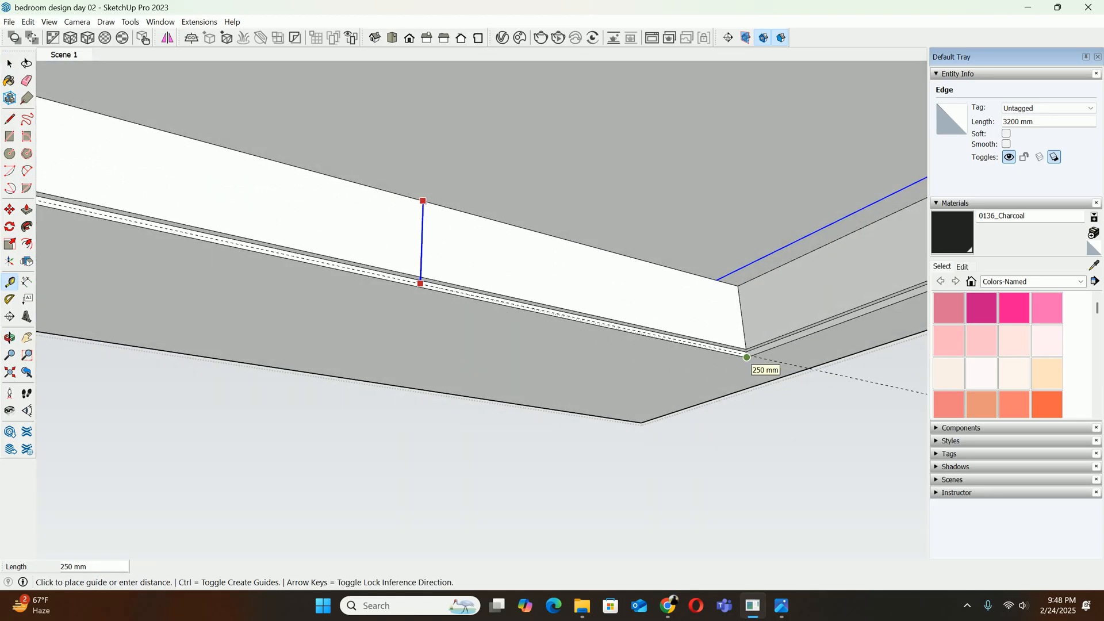
key("space")
Push/pull the large central panel of the recess 50 mm downward, leaving the narrow strip beside it in place
scroll(667, 299, "down", 4)
middle_click_drag(541, 231, 506, 189)
key("p")
left_click(507, 190)
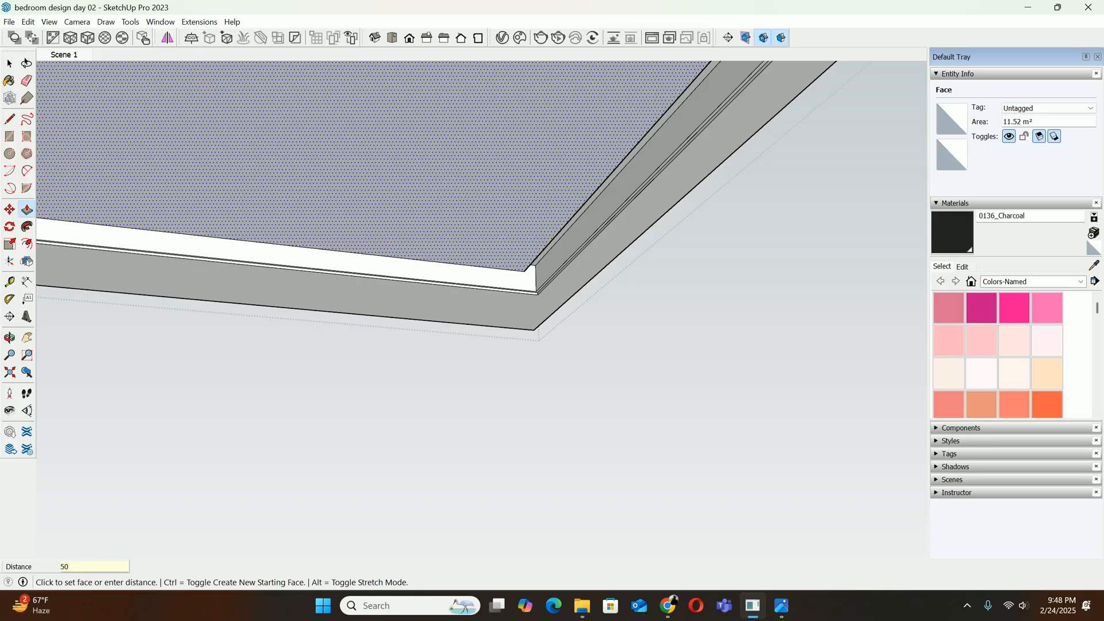
key("Return")
Copy the lowered panel's 3200 mm bottom edge 20 mm upward on its side face
scroll(509, 273, "up", 2)
middle_click_drag(501, 248, 368, 248)
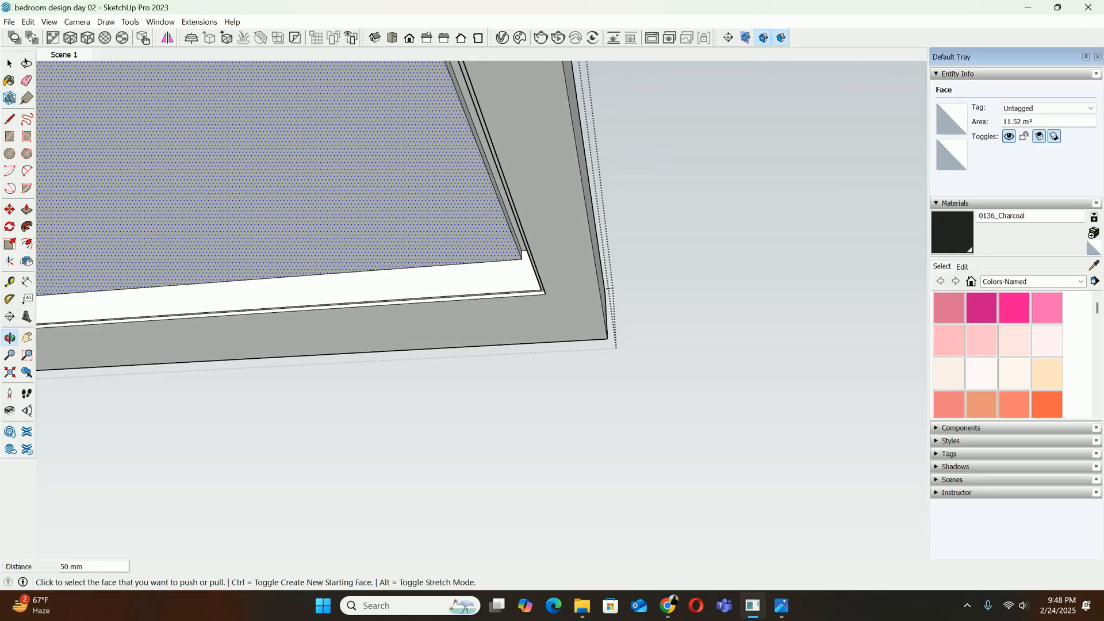
scroll(351, 190, "up", 10)
key("space")
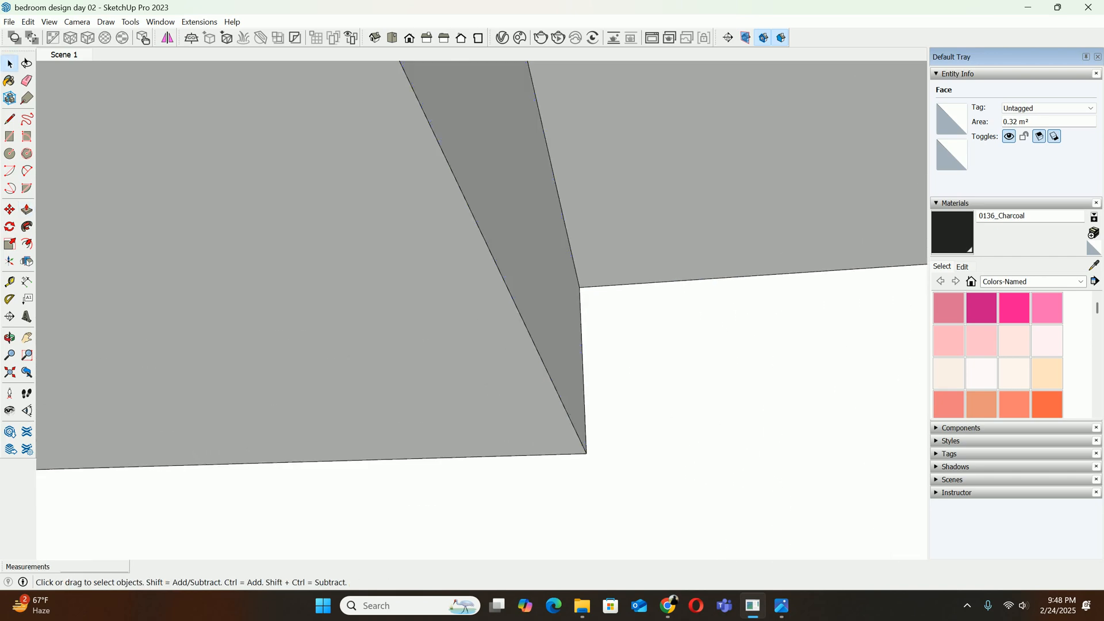
left_click(553, 381)
middle_click_drag(553, 382, 515, 386)
key("m")
left_click(615, 446)
key("ctrl")
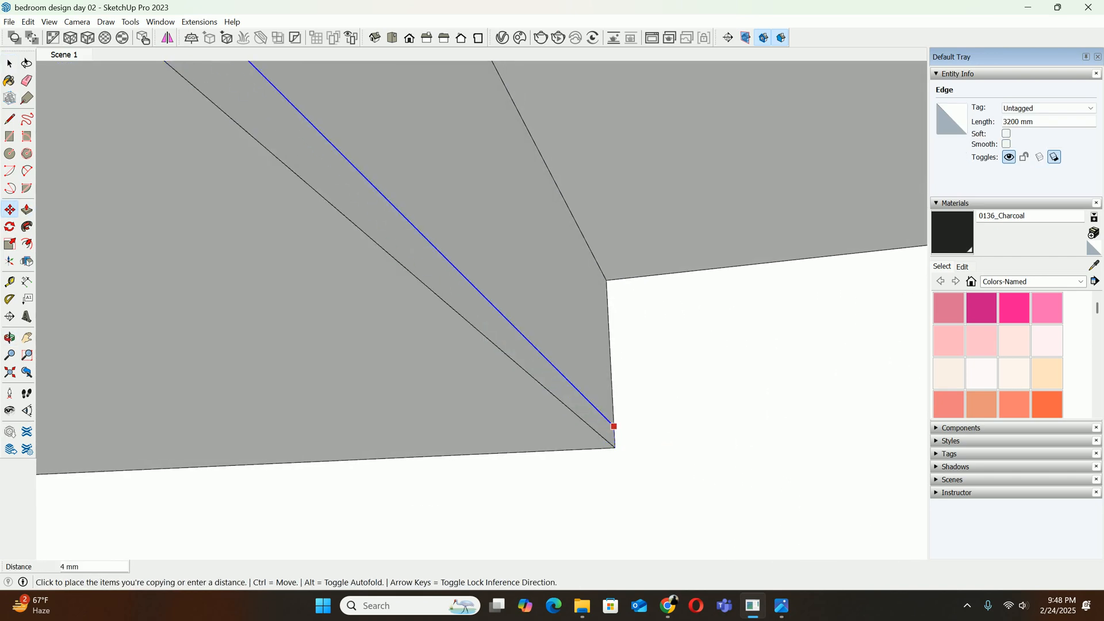
type("20")
key("Return")
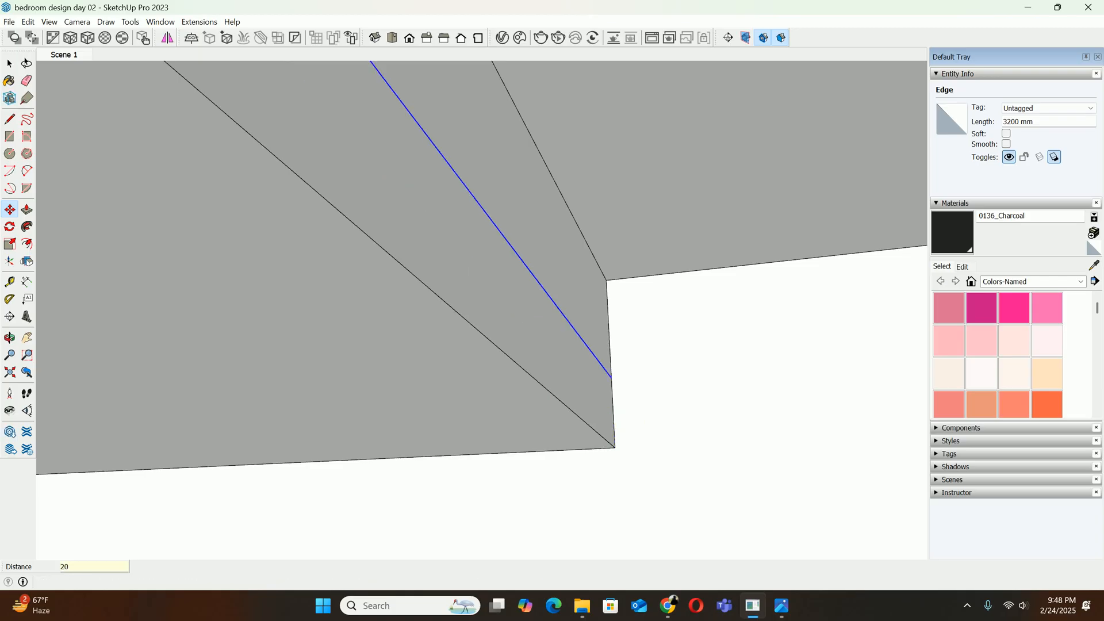
Push the upper part of the lowered panel's side face 40 mm inward to form a ledge
key("p")
left_click(591, 320)
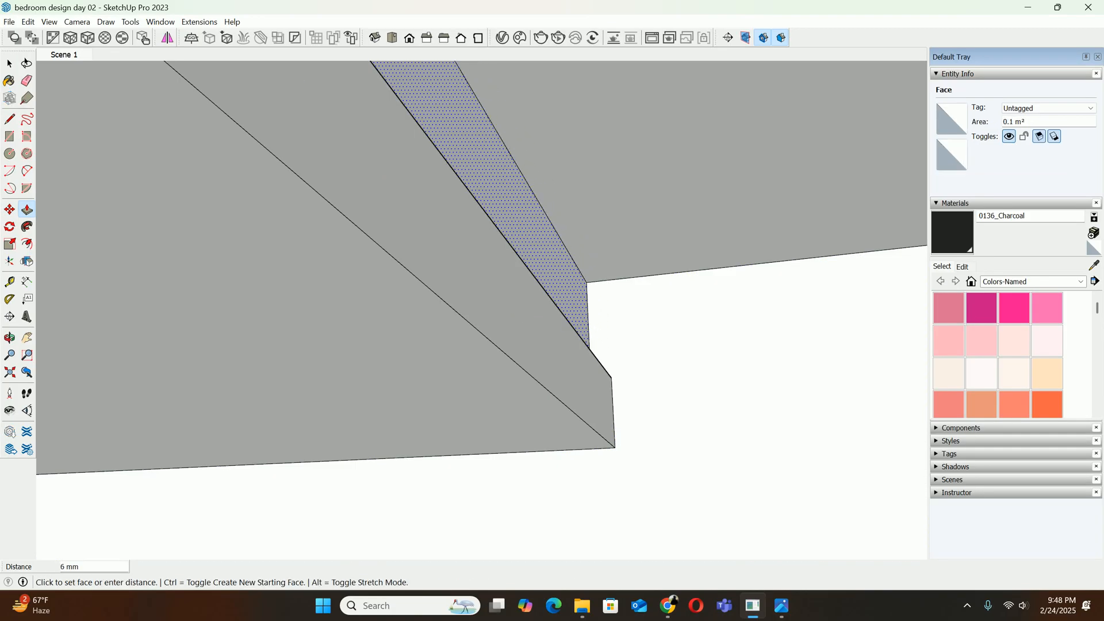
type("40")
key("Return")
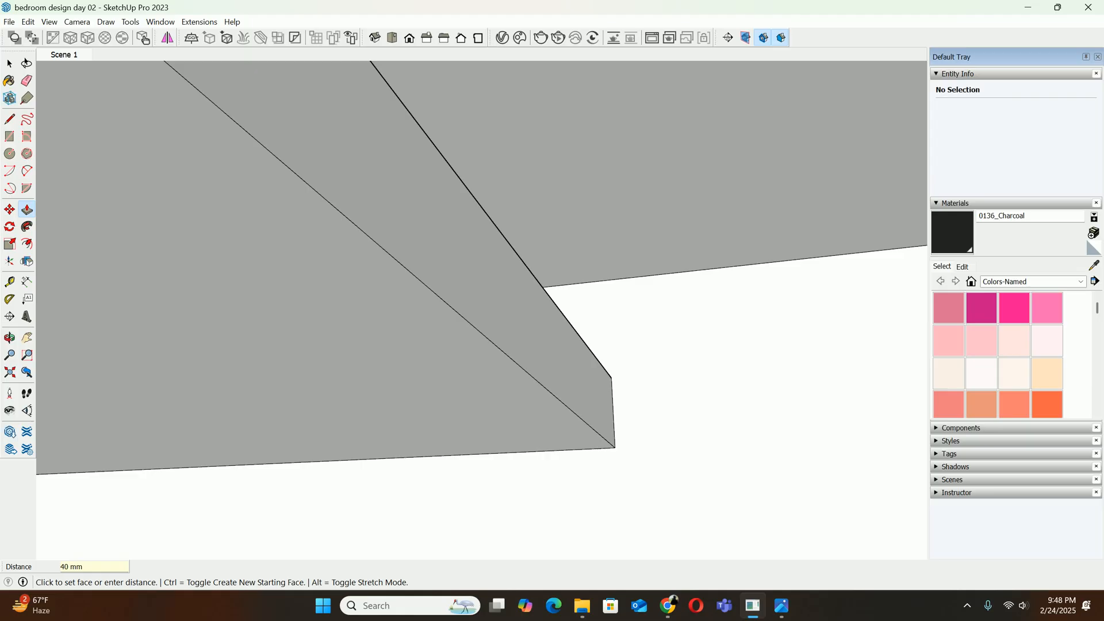
Inspect the ledge at the recess corner from several angles, both close up and from farther away
middle_click_drag(587, 236, 561, 253)
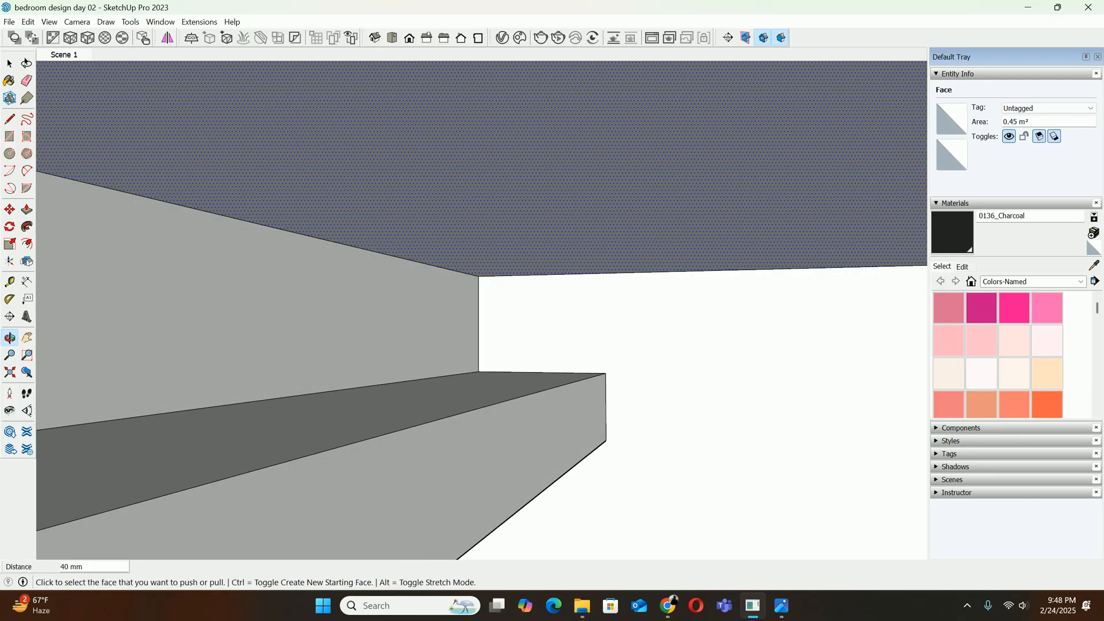
middle_click_drag(397, 416, 690, 308)
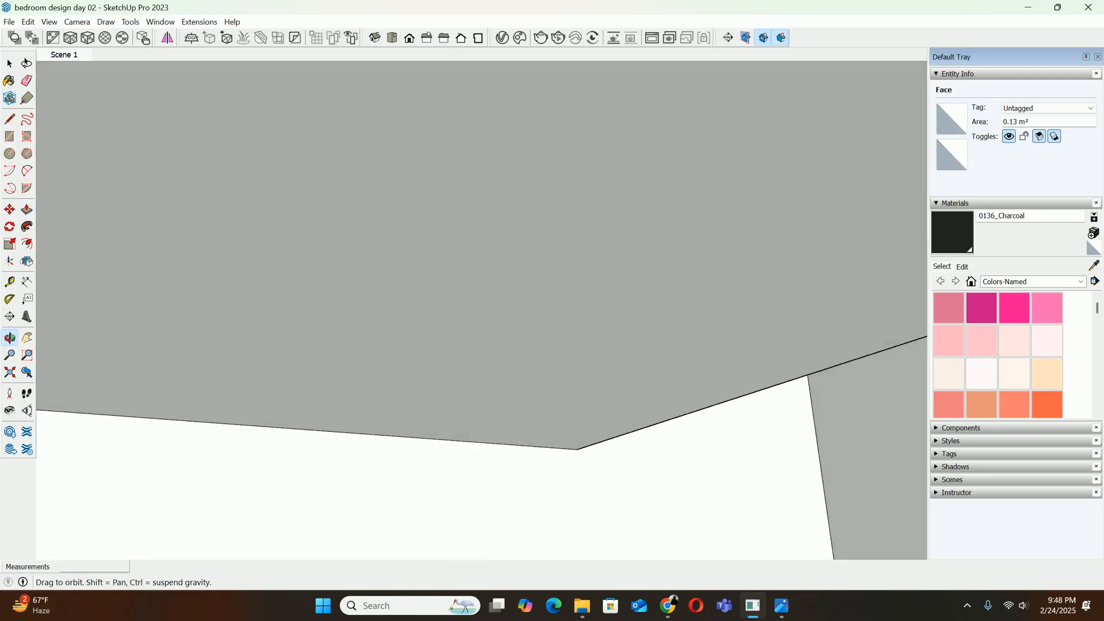
key("space")
scroll(706, 305, "down", 5)
scroll(693, 314, "down", 3)
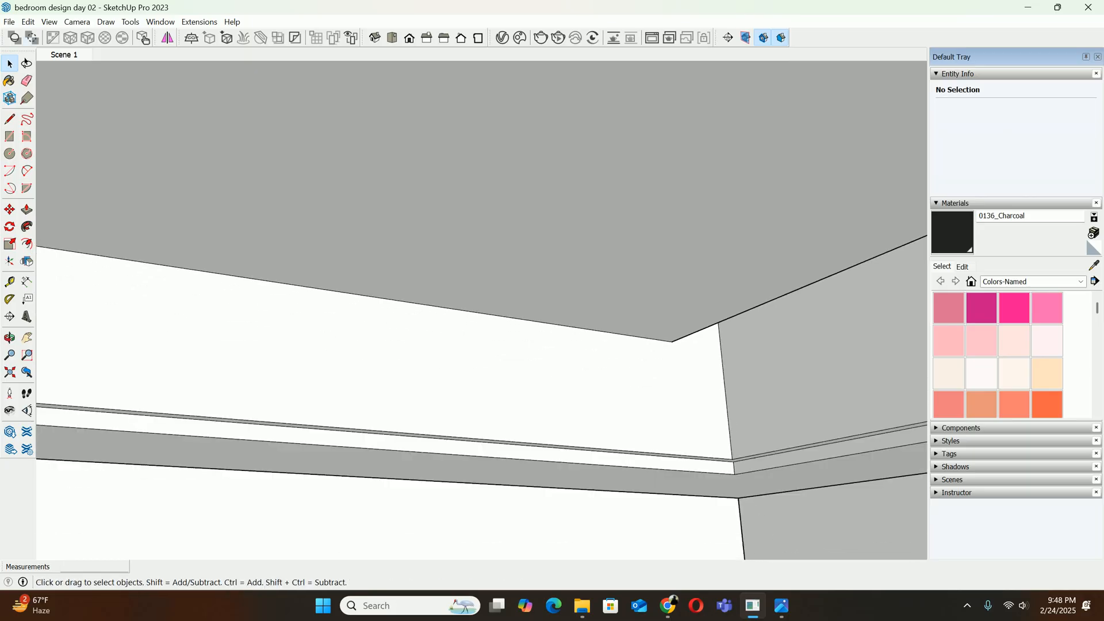
Return to the saved view Scene 1 and compare the lowered recess panel with the reference photo download (15).jpg
left_click(64, 54)
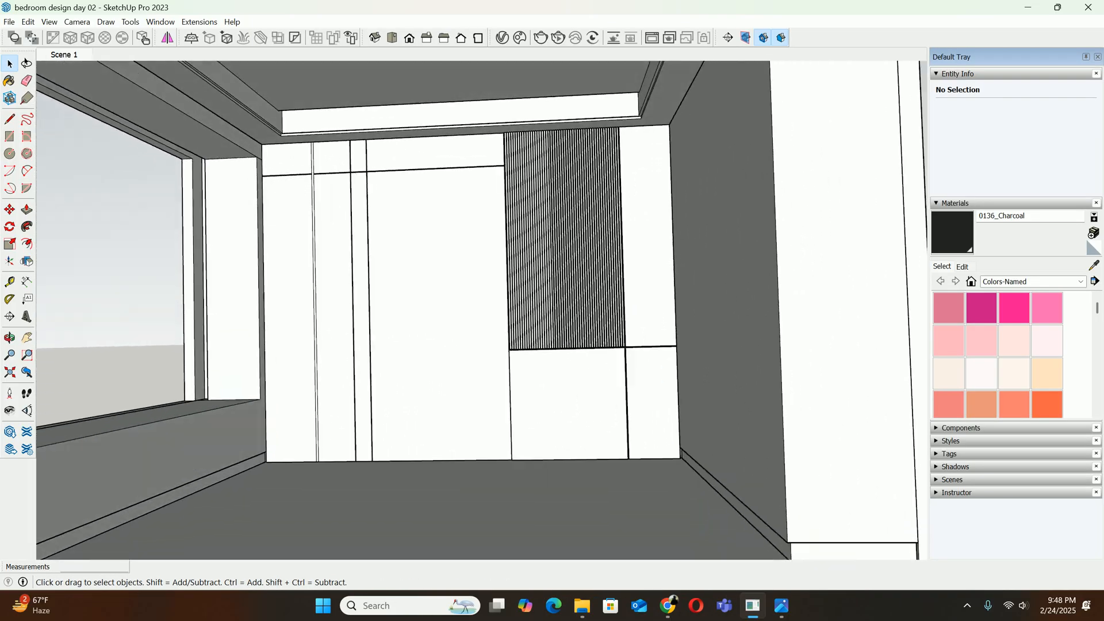
scroll(616, 102, "up", 8)
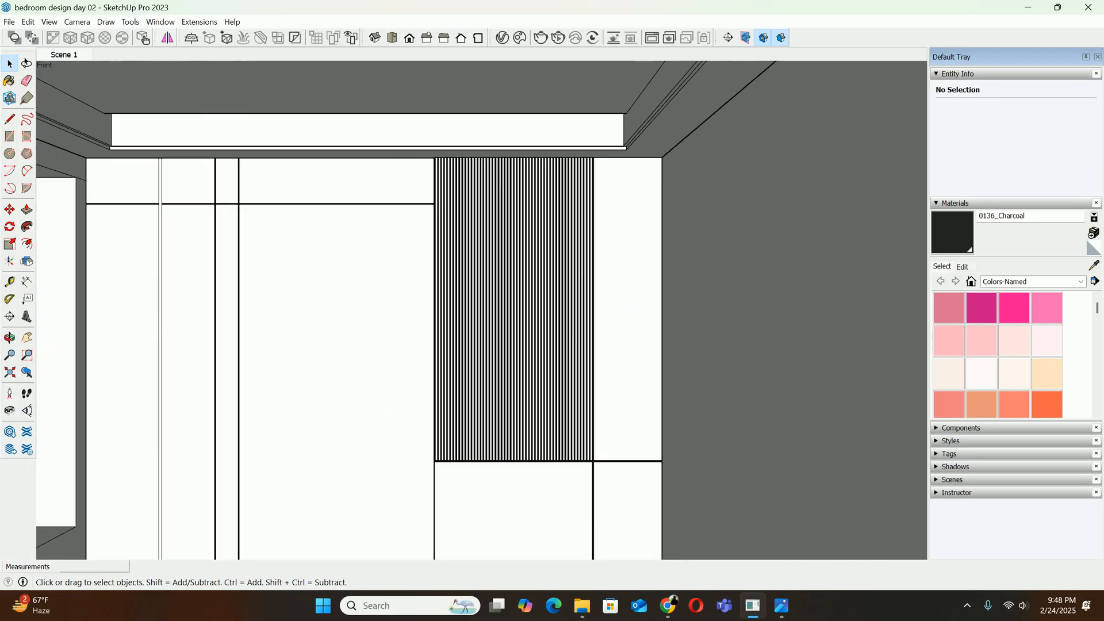
left_click(782, 606)
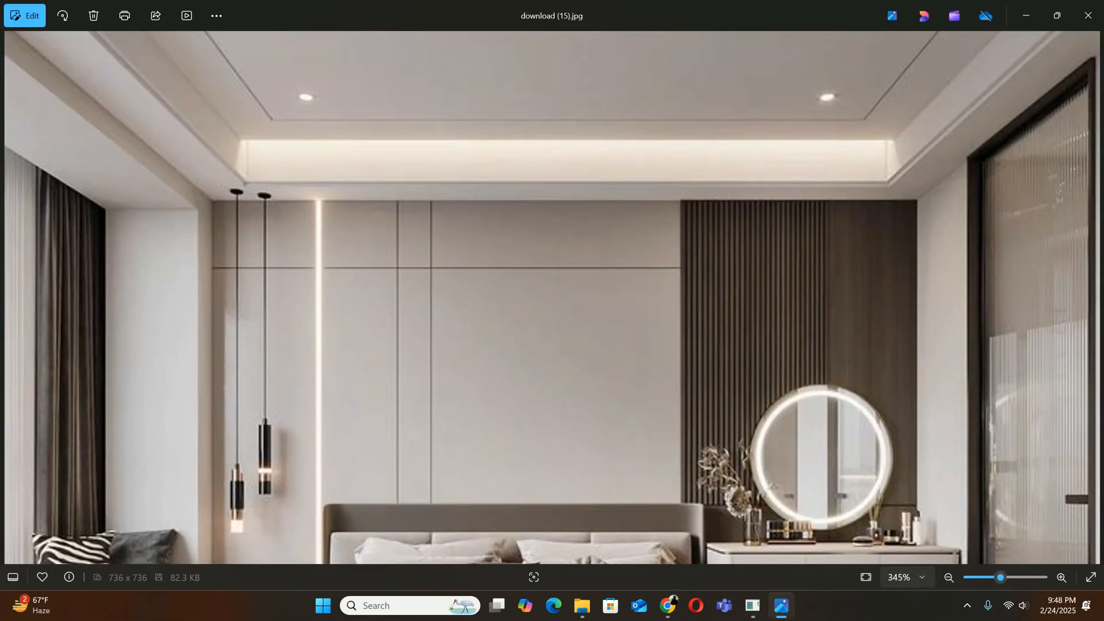
scroll(552, 298, "down", 10)
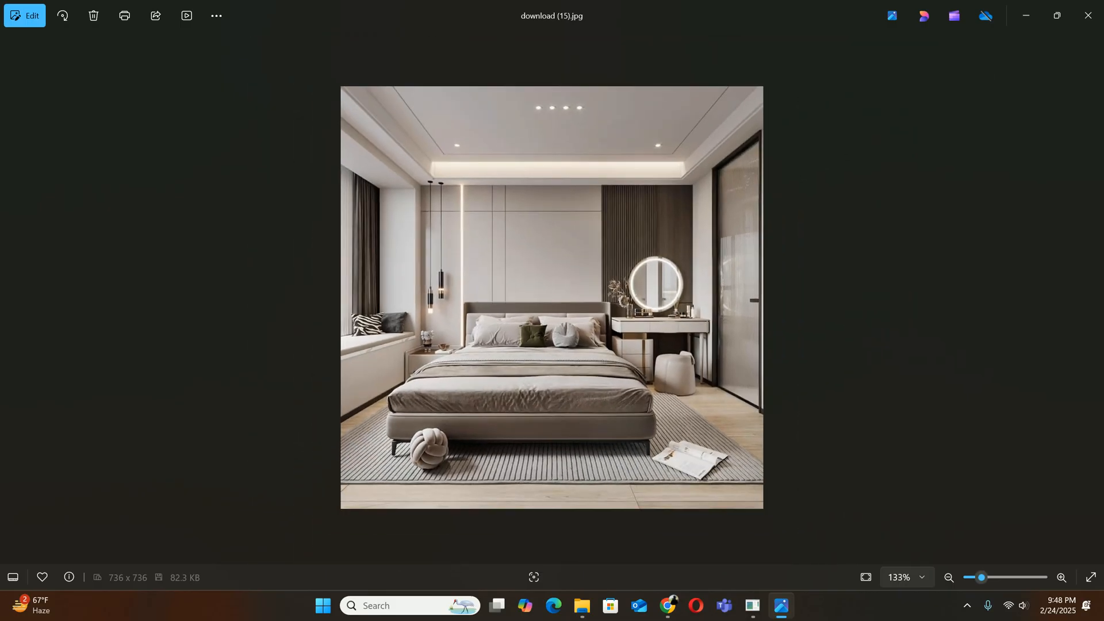
left_click(1026, 15)
scroll(517, 241, "down", 6)
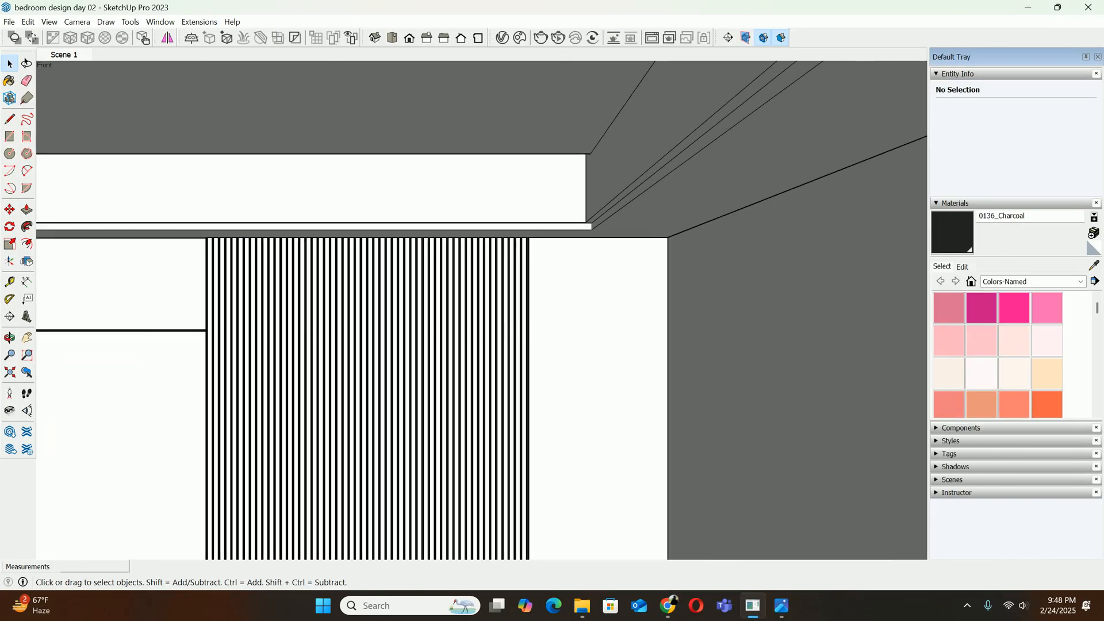
scroll(517, 240, "down", 5)
scroll(457, 233, "up", 3)
middle_click_drag(454, 247, 455, 218, "shift")
scroll(309, 192, "up", 3)
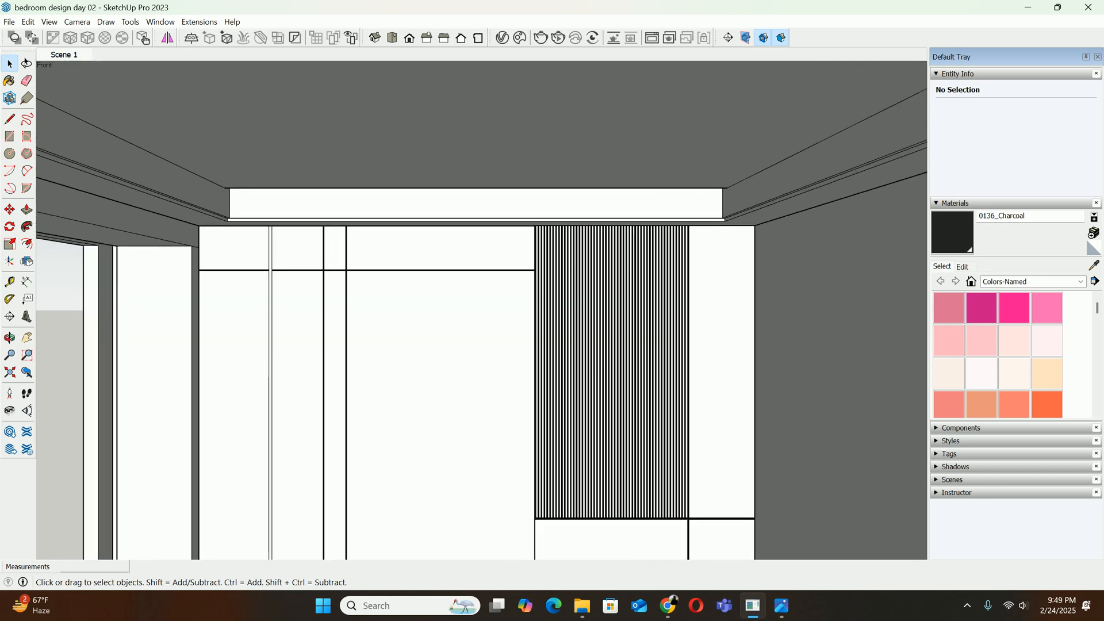
Open the false ceiling for editing again and delete the lowered panel inside its recess
double_click(345, 143)
left_click(345, 144)
key("Delete")
Isolate the false ceiling again by hiding the rest of the model
middle_click_drag(368, 210, 303, 186)
scroll(302, 184, "up", 2)
left_click(49, 22)
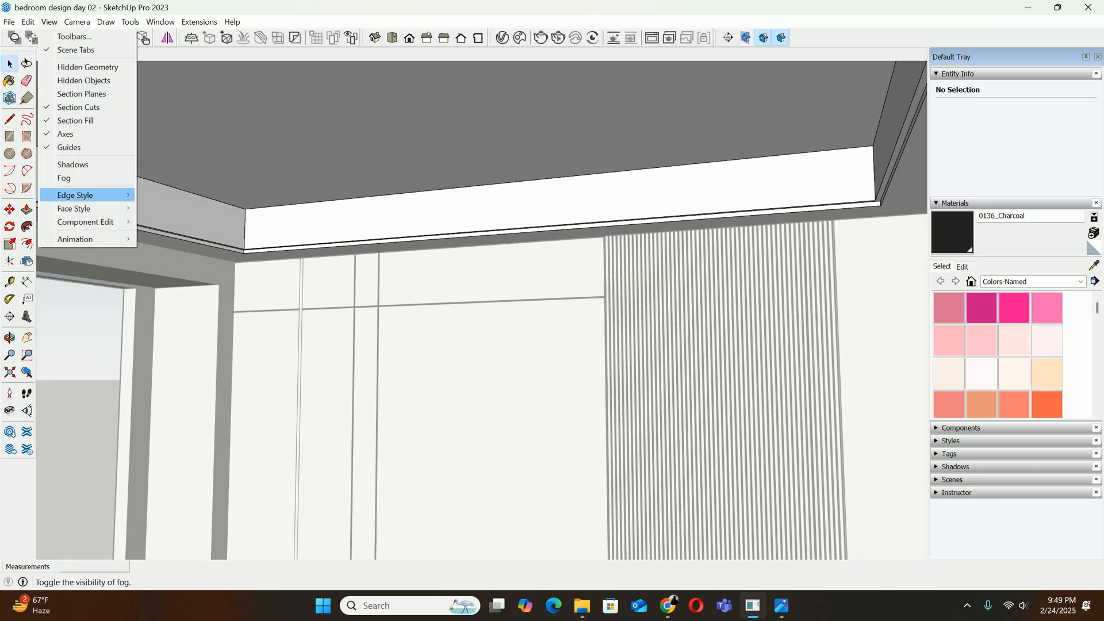
mouse_move(86, 222)
left_click(184, 220)
Copy the 3200 mm edge between the recess's upper face and its side wall 100 mm toward the recess centre
middle_click_drag(437, 264, 311, 230)
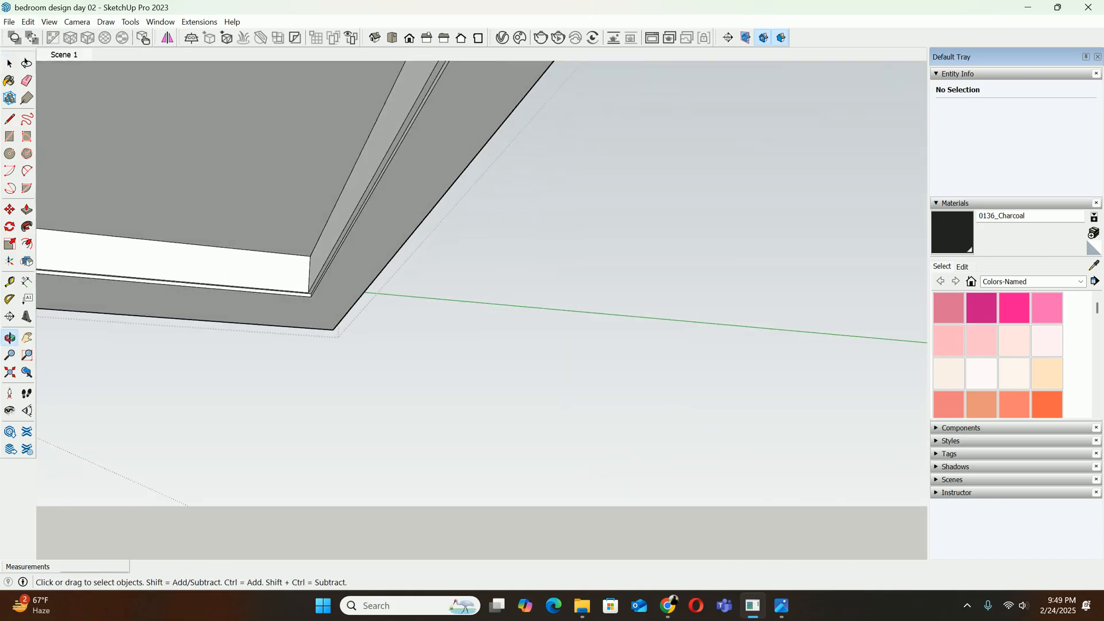
scroll(311, 242, "up", 3)
left_click(360, 211)
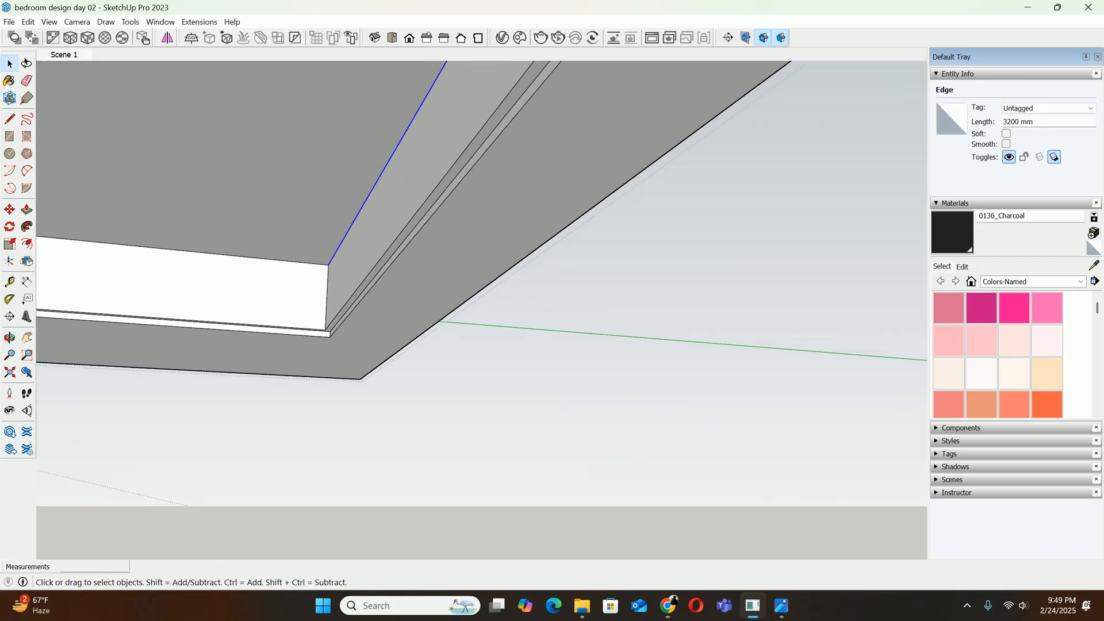
key("m")
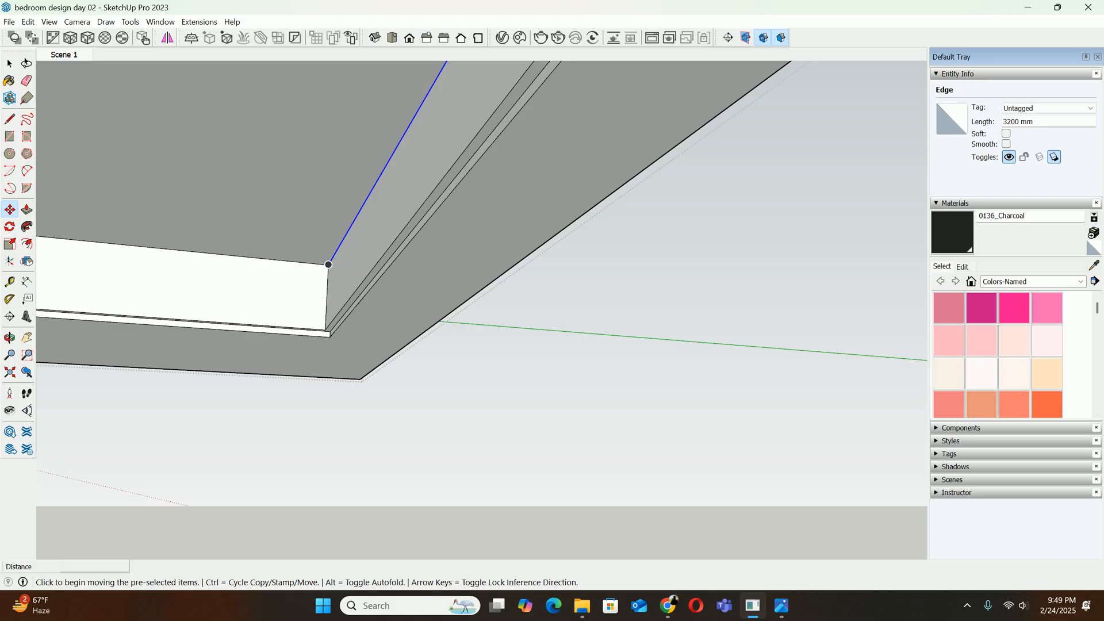
left_click(329, 265)
key("ctrl")
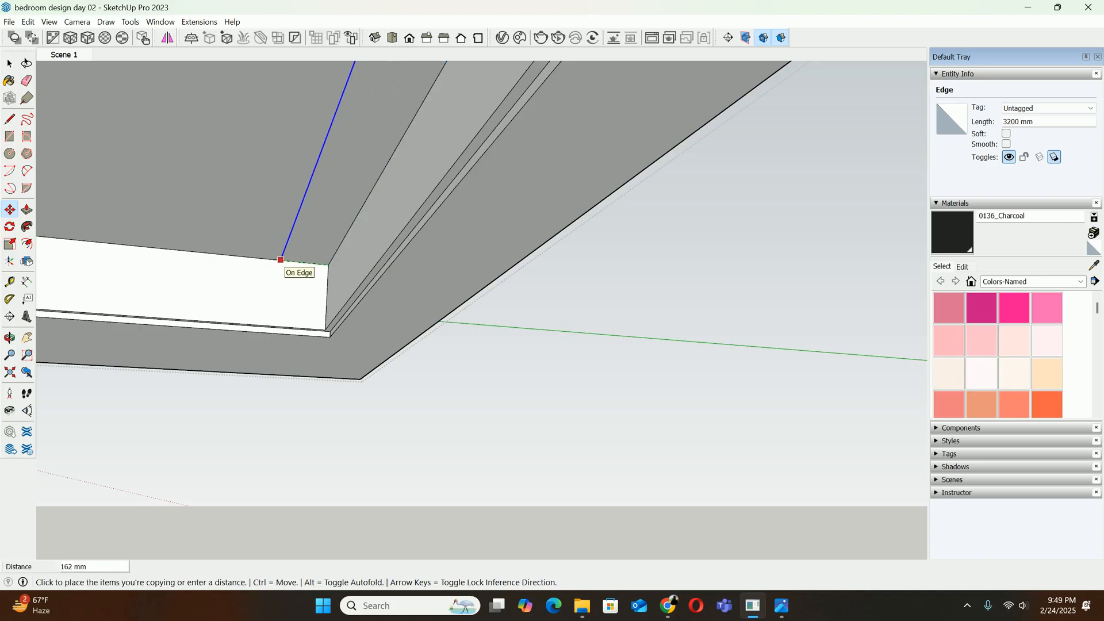
type("100")
key("Return")
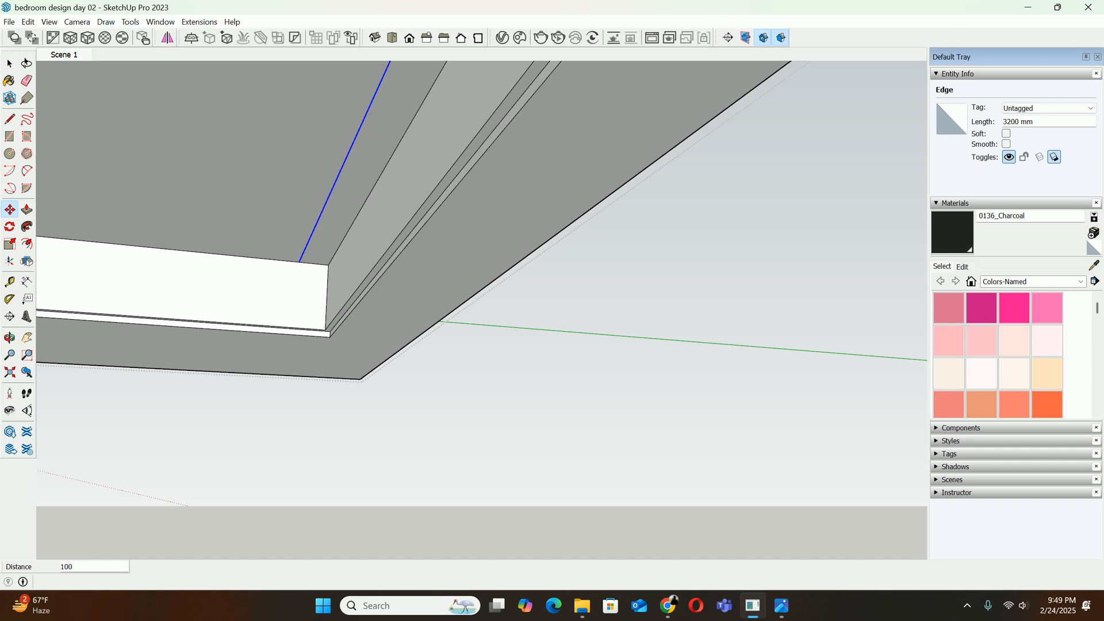
Open Paint and draw a thick black cross-section of the ceiling slab with a stepped, lowered panel beneath it
key("super")
type("p")
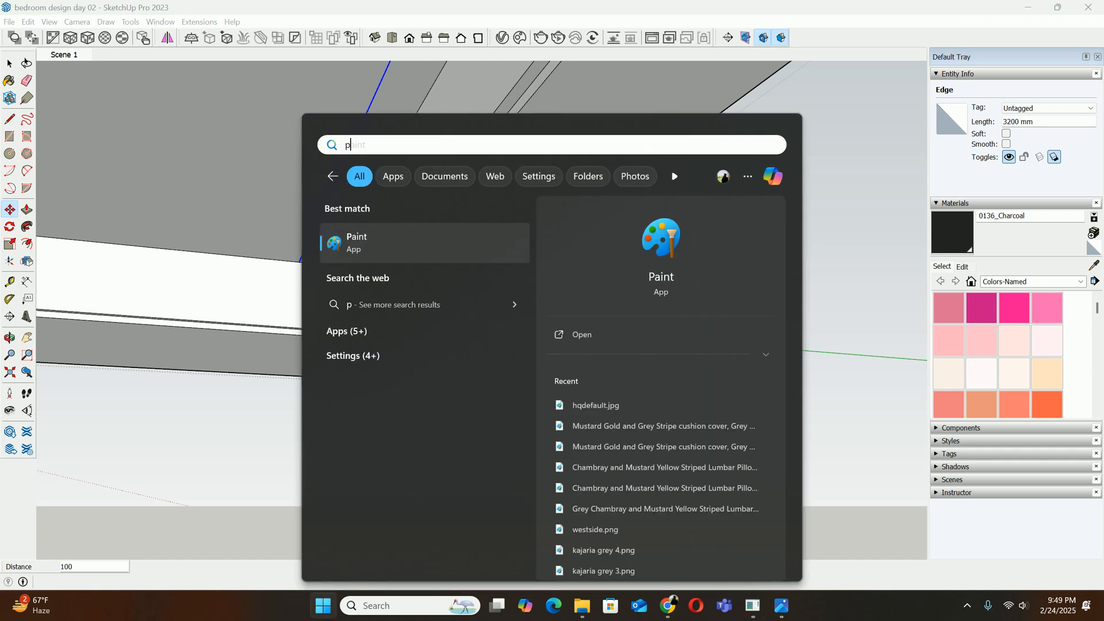
key("Return")
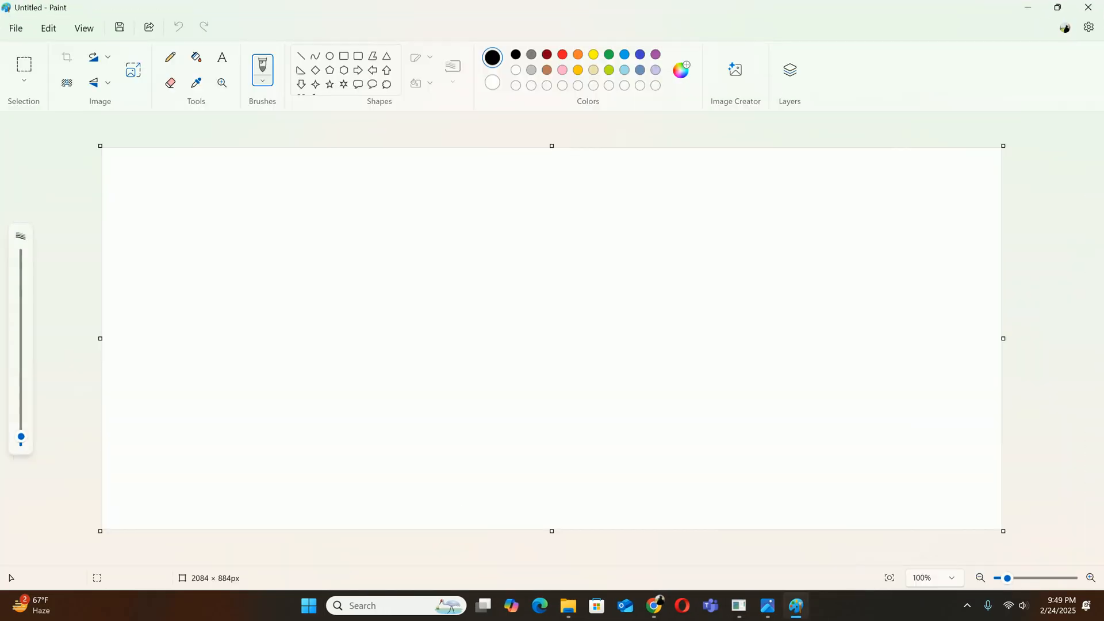
left_click_drag(20, 441, 21, 393)
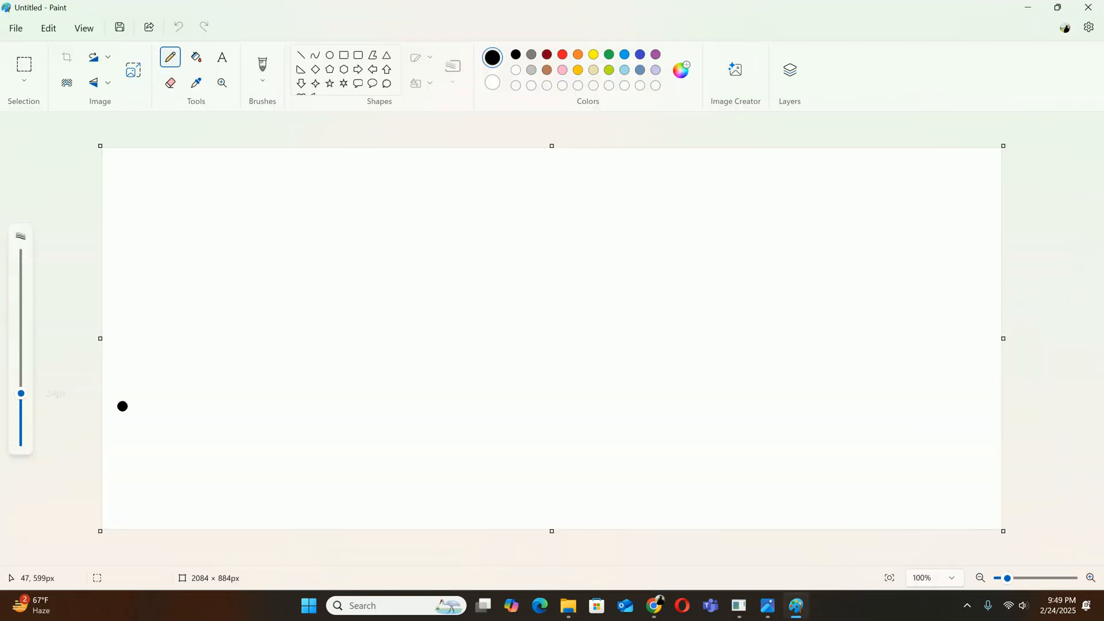
left_click_drag(268, 260, 656, 263)
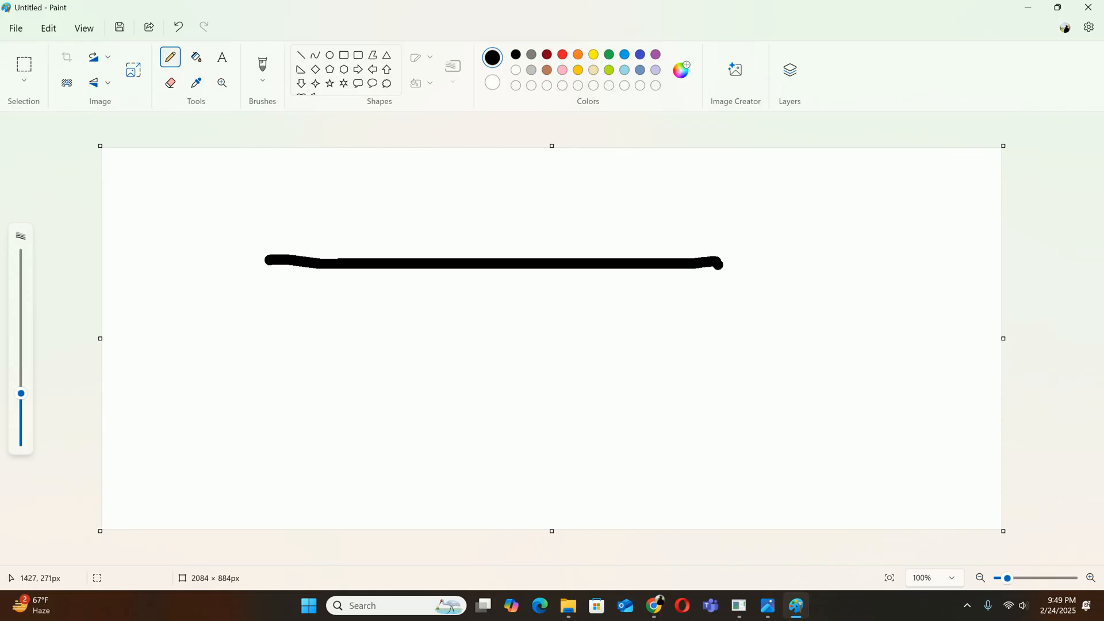
mouse_move(720, 263)
left_mouse_down()
mouse_move(615, 221)
mouse_move(212, 217)
left_mouse_up()
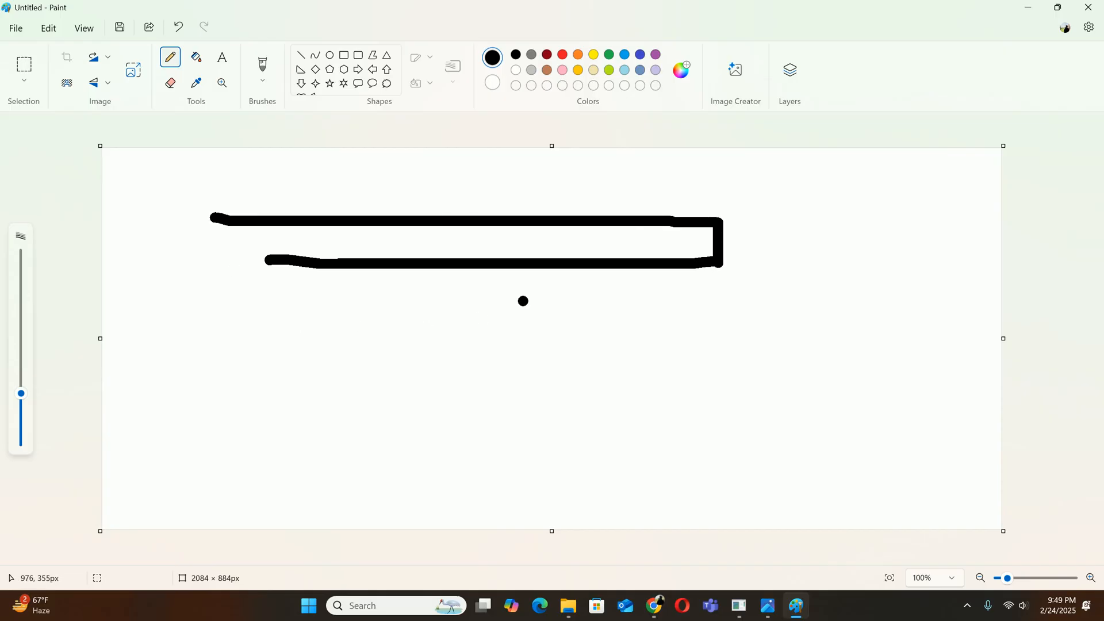
mouse_move(594, 265)
left_mouse_down()
mouse_move(587, 331)
mouse_move(636, 338)
mouse_move(634, 361)
mouse_move(401, 365)
left_mouse_up()
left_click(613, 314)
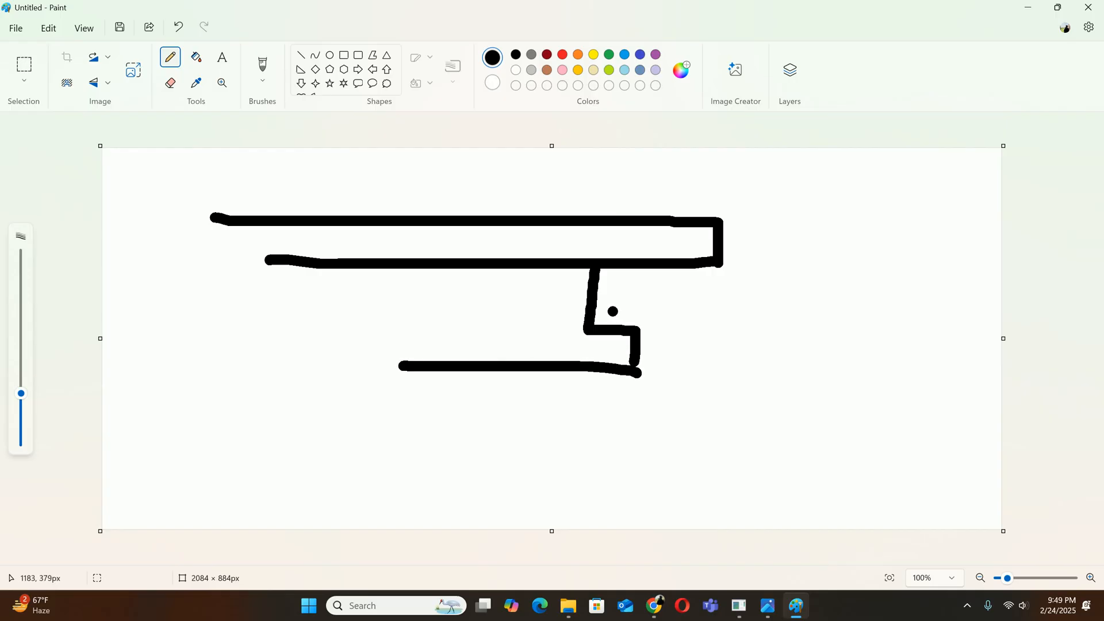
Add a red light strip on the panel's step, a grey curved outline beside it and a black vertical wall line
left_click(563, 54)
left_click_drag(621, 306, 608, 313)
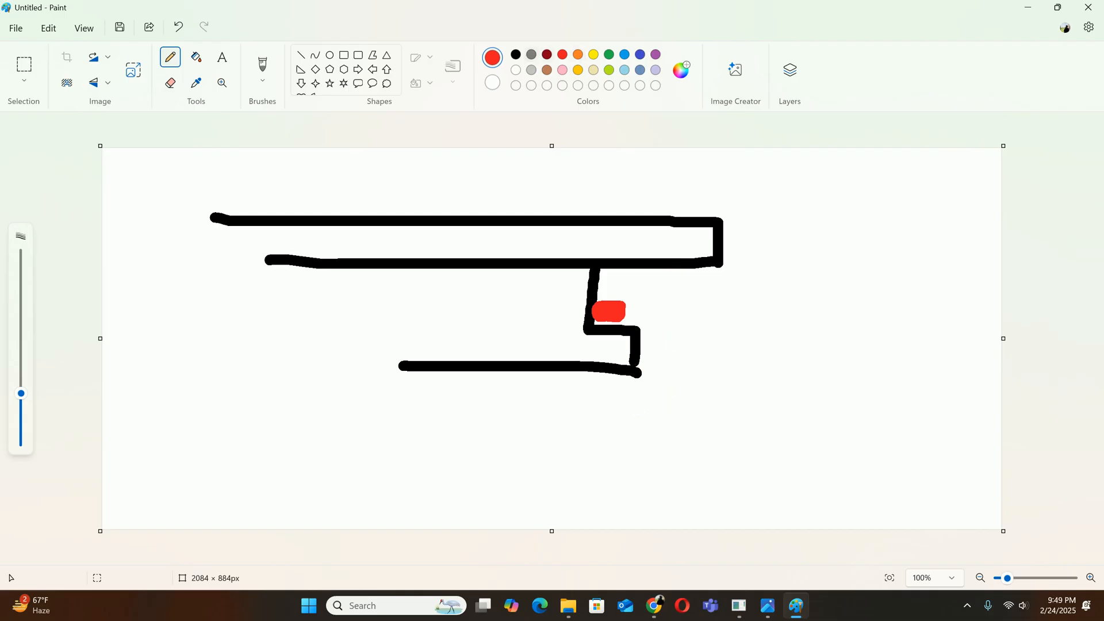
left_click(532, 55)
left_click_drag(659, 311, 615, 435)
mouse_move(661, 304)
left_mouse_down()
mouse_move(694, 365)
mouse_move(644, 442)
left_mouse_up()
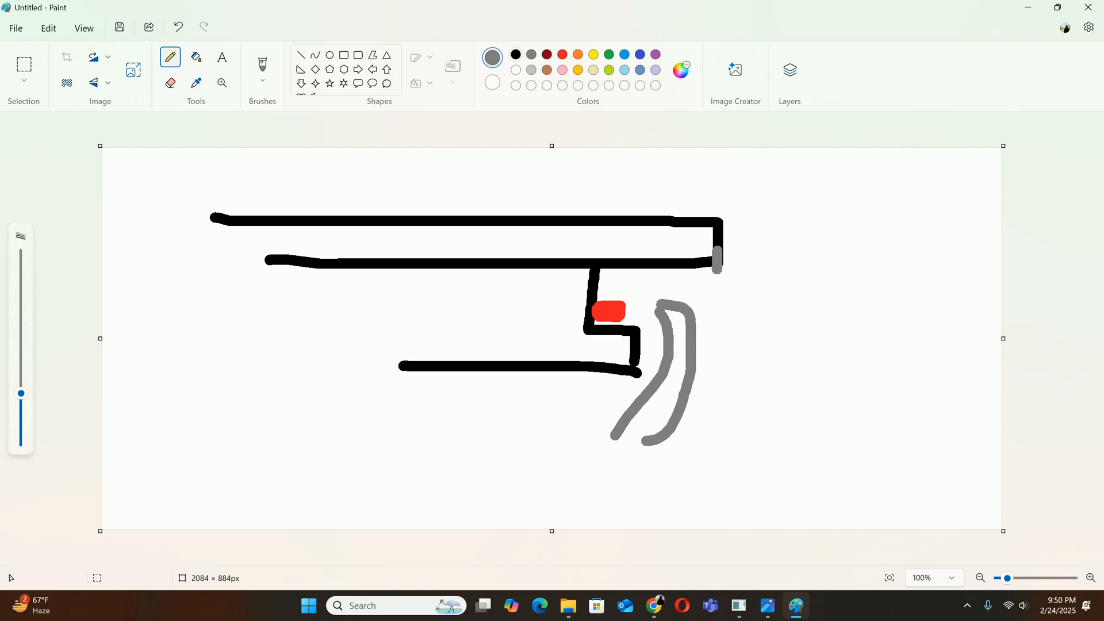
left_click_drag(718, 250, 719, 492)
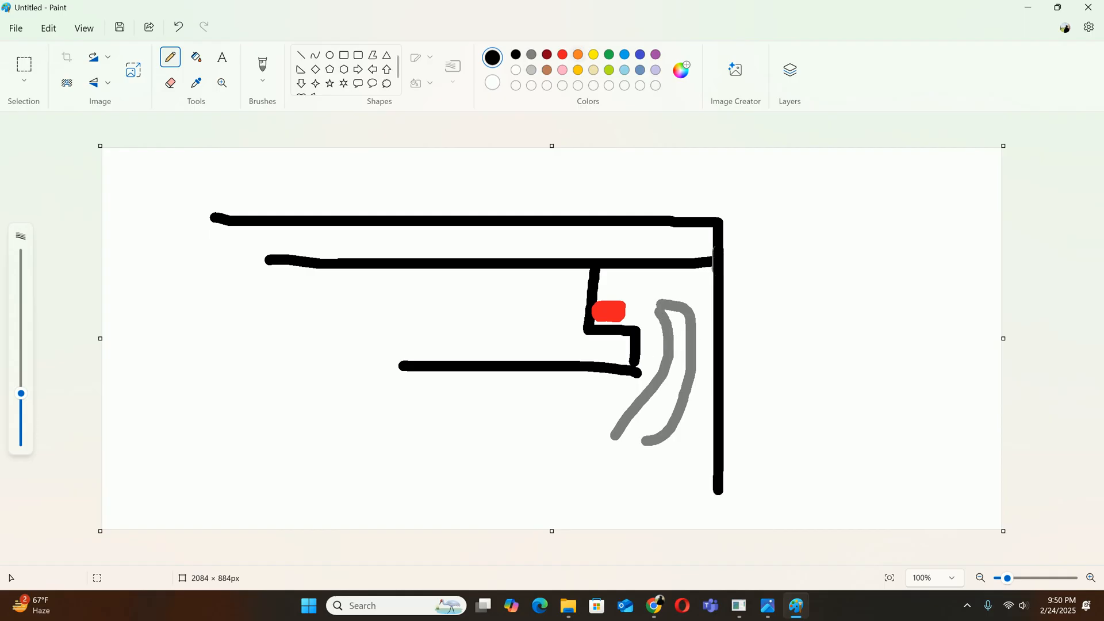
Mark the gap between the panel's edge and the wall with a green double arrow labelled 100mm
left_click(609, 54)
mouse_move(641, 376)
left_mouse_down()
mouse_move(707, 360)
mouse_move(690, 384)
mouse_move(649, 392)
left_mouse_up()
left_click_drag(765, 344, 761, 405)
mouse_move(781, 352)
left_mouse_down()
mouse_move(779, 377)
mouse_move(794, 357)
mouse_move(827, 352)
left_mouse_up()
left_click(821, 348)
mouse_move(850, 348)
left_mouse_down()
mouse_move(871, 377)
mouse_move(929, 364)
mouse_move(972, 373)
left_mouse_up()
left_click(776, 326)
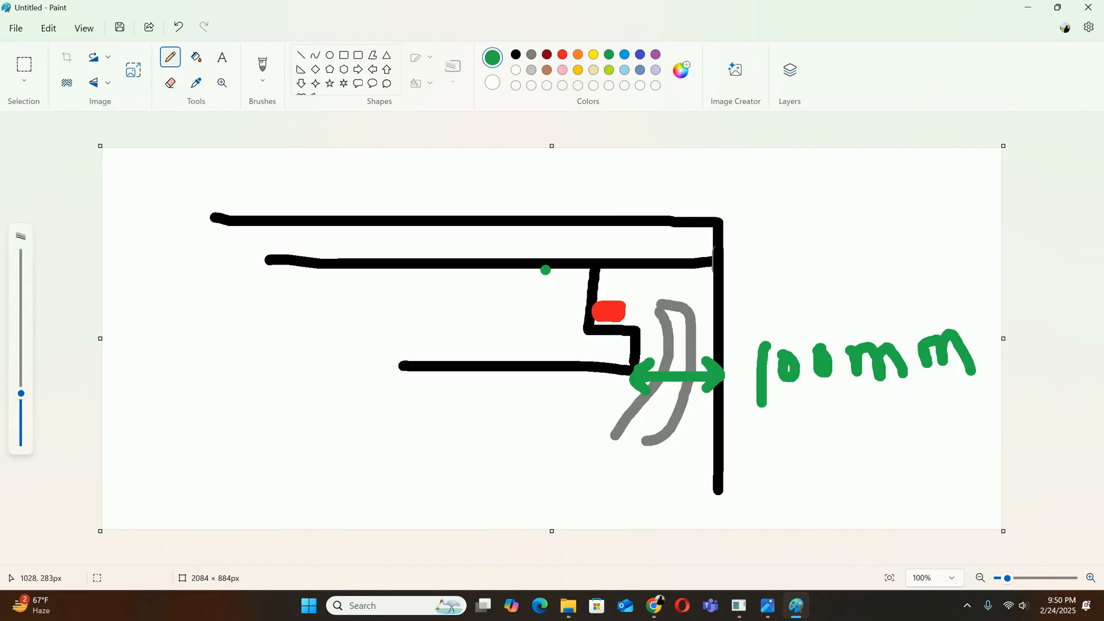
Mark the height from the ceiling's underside to the panel's bottom with a green double arrow labelled 50
mouse_move(546, 270)
left_mouse_down()
mouse_move(543, 304)
mouse_move(518, 333)
mouse_move(556, 344)
left_mouse_up()
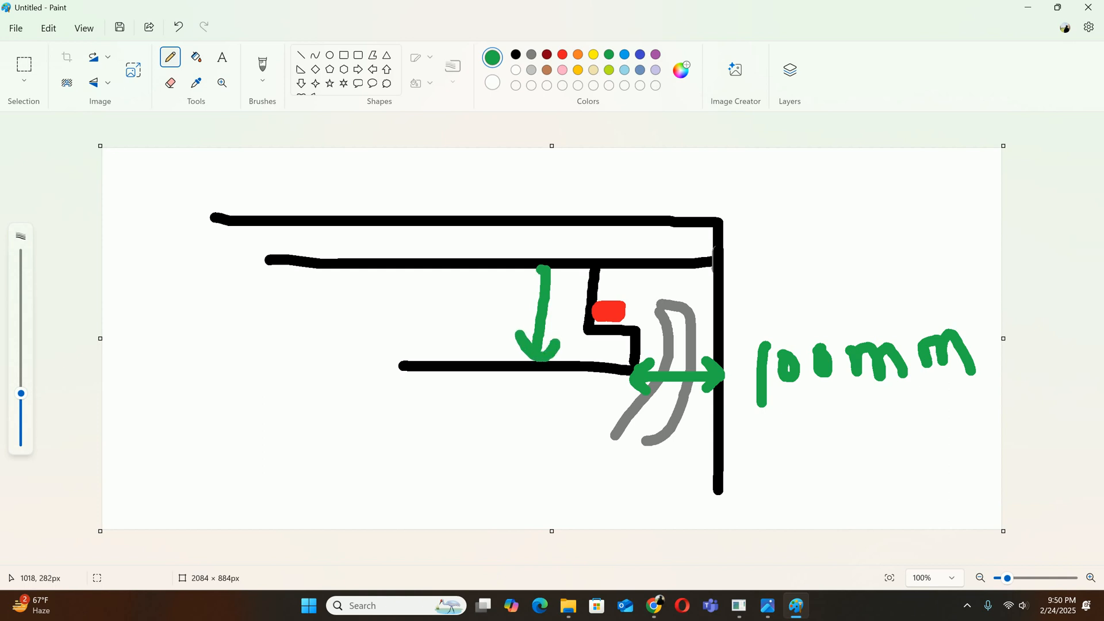
left_click_drag(542, 270, 528, 291)
left_click_drag(544, 270, 557, 291)
mouse_move(440, 307)
left_mouse_down()
mouse_move(442, 342)
mouse_move(461, 303)
mouse_move(472, 309)
left_mouse_up()
Mark the full height from the top line to the panel's bottom with a green double arrow labelled 100
left_click_drag(411, 225, 410, 360)
mouse_move(409, 360)
left_mouse_down()
mouse_move(382, 334)
mouse_move(430, 337)
left_mouse_up()
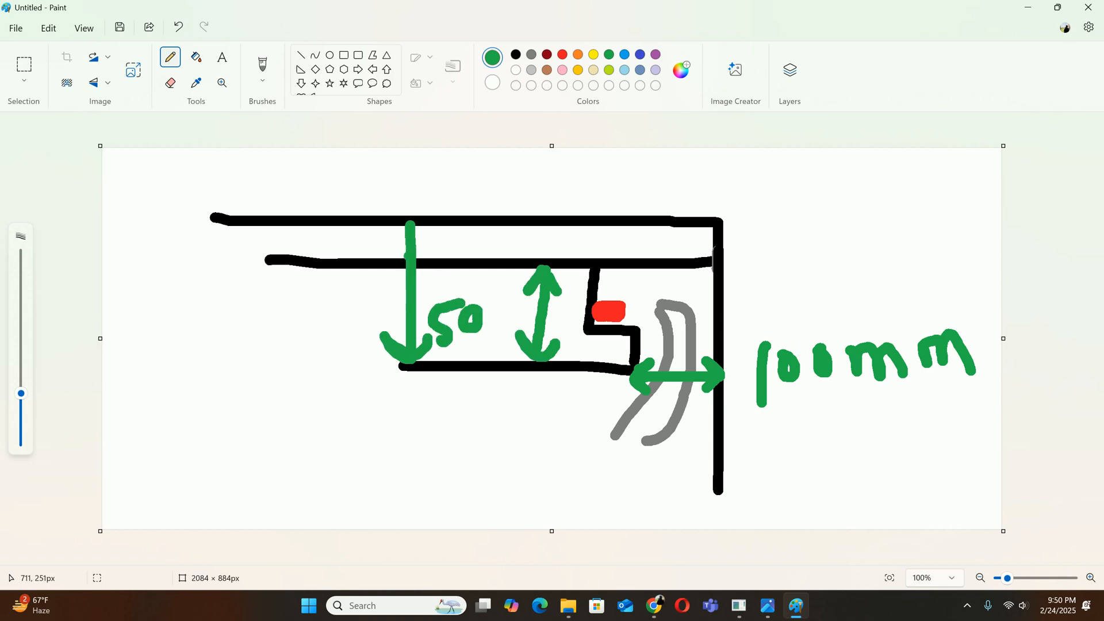
mouse_move(406, 218)
left_mouse_down()
mouse_move(383, 246)
mouse_move(426, 248)
left_mouse_up()
left_click_drag(318, 287, 320, 324)
mouse_move(340, 296)
left_mouse_down()
mouse_move(331, 311)
mouse_move(347, 298)
left_mouse_up()
left_click_drag(359, 296, 350, 294)
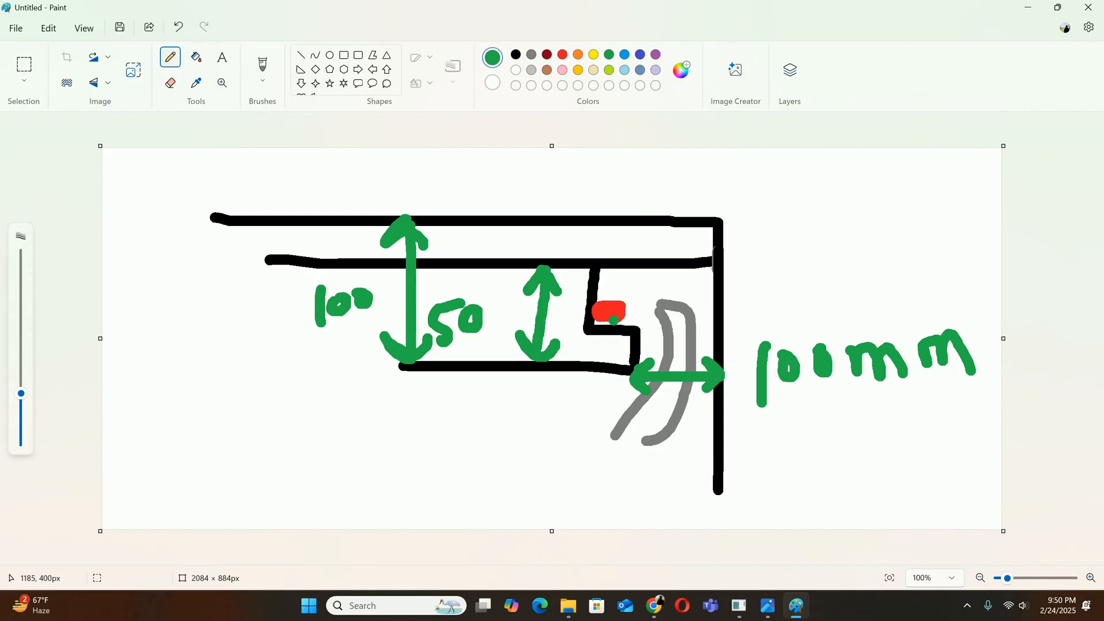
Switch back to SketchUp and pull the recess's large inner face down 50 mm
left_click(1027, 8)
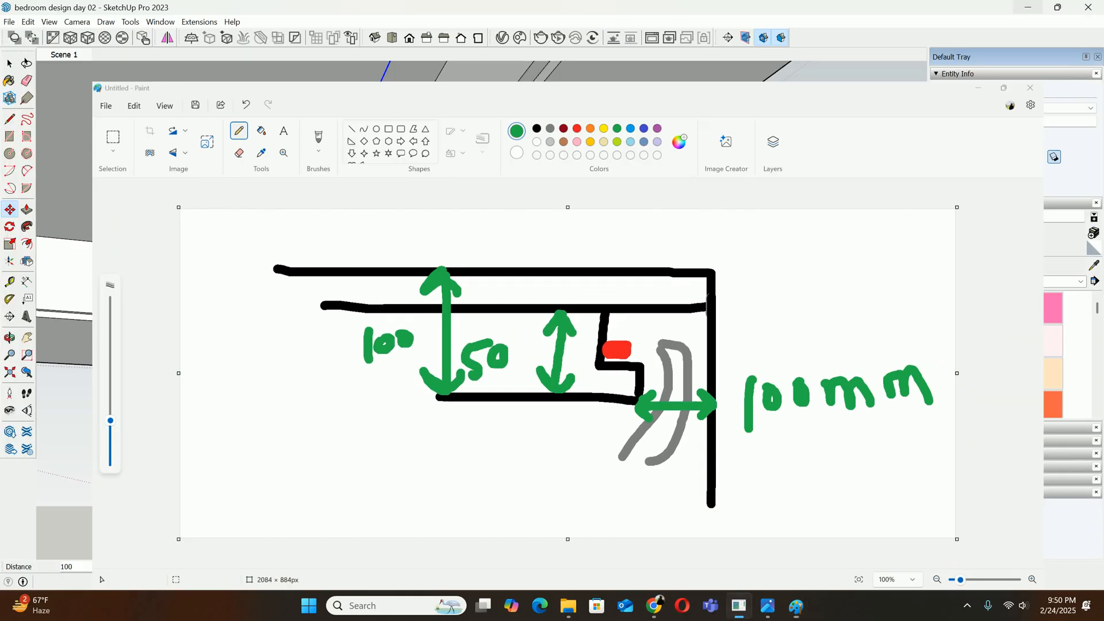
key("p")
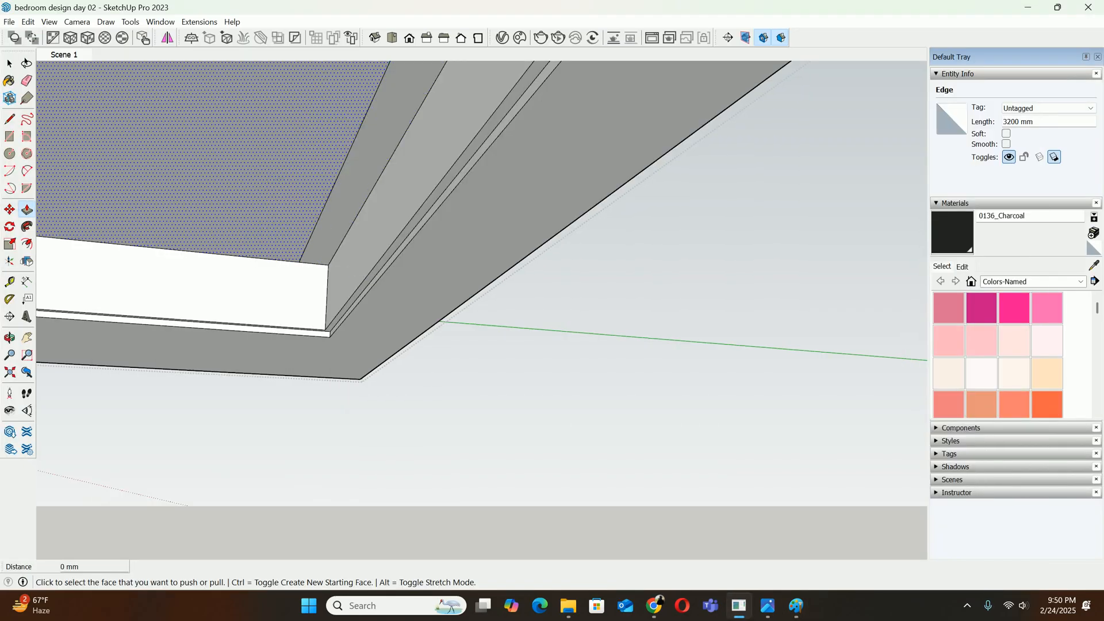
left_click(280, 230)
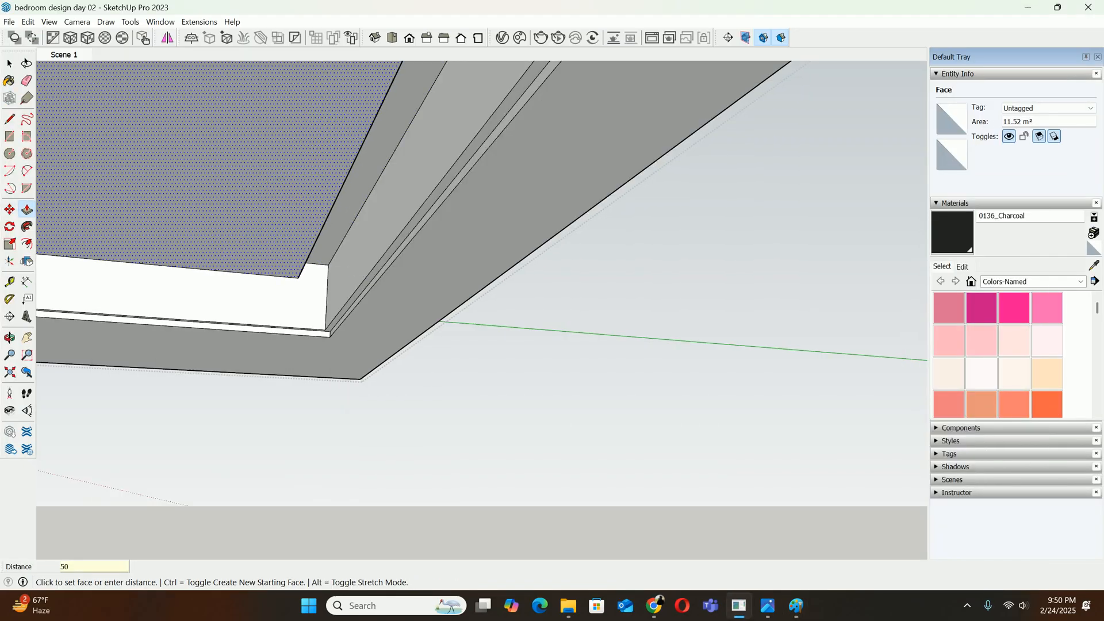
key("Return")
middle_click_drag(321, 271, 271, 307)
scroll(305, 265, "up", 4)
scroll(306, 268, "up", 3)
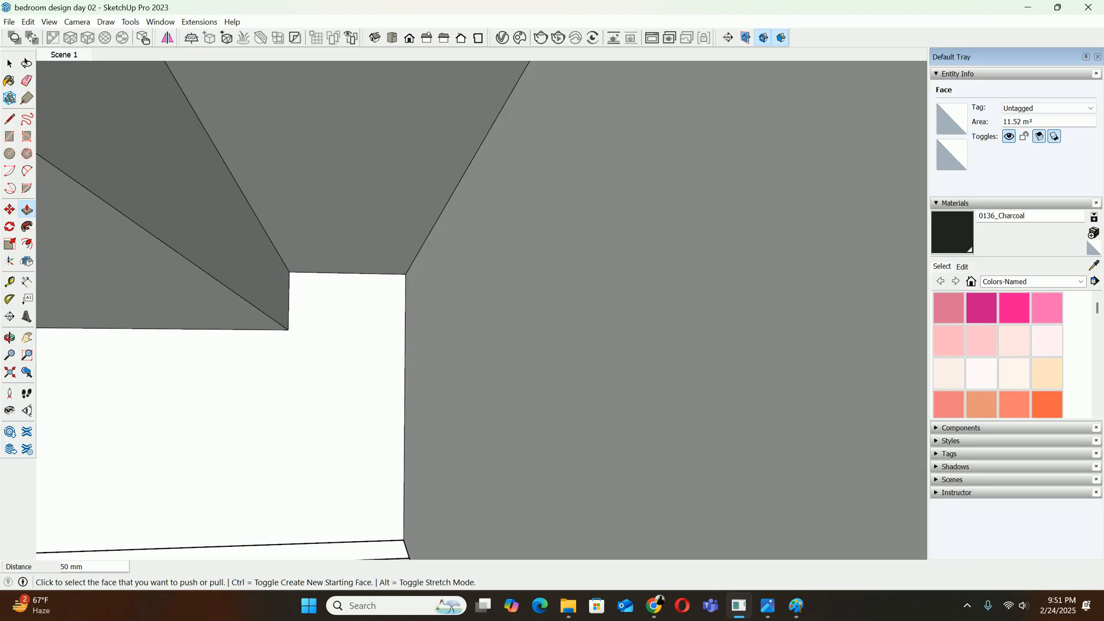
Return to the Paint sketch and annotate the panel's small front lip with a green leader and label
left_click(796, 605)
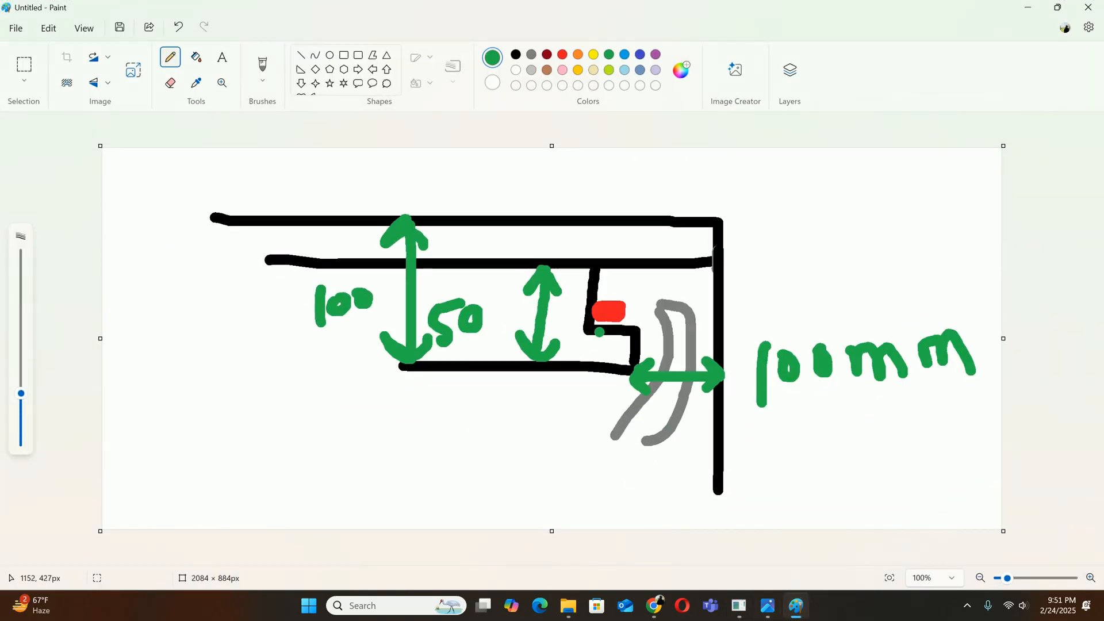
left_click(1028, 7)
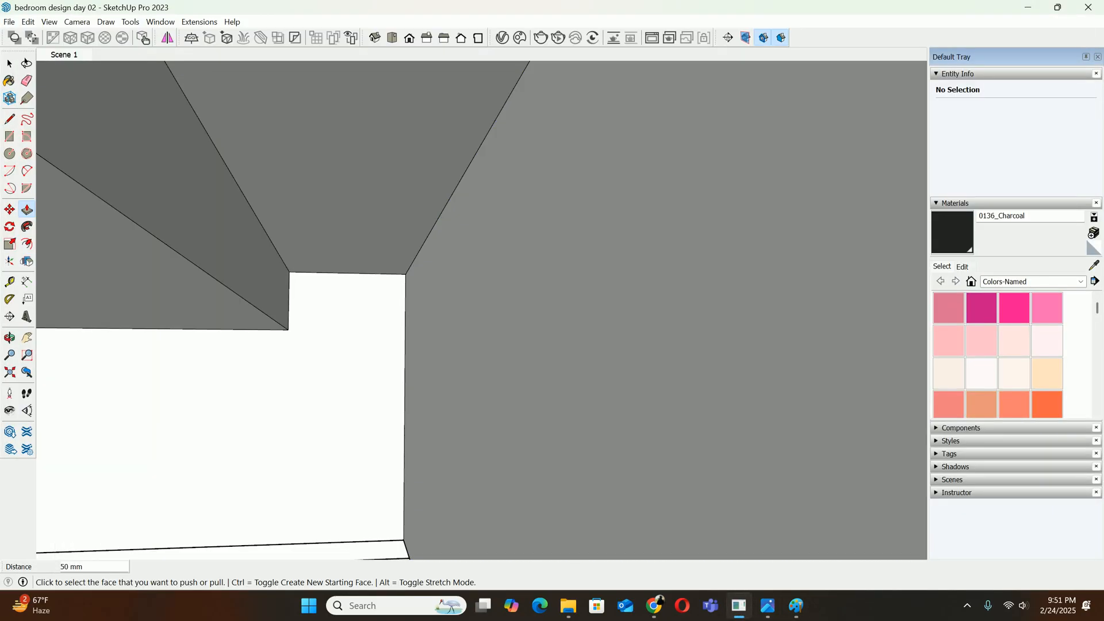
left_click(797, 606)
mouse_move(641, 346)
left_mouse_down()
mouse_move(843, 288)
mouse_move(835, 308)
left_mouse_up()
mouse_move(855, 253)
left_mouse_down()
mouse_move(850, 297)
mouse_move(881, 291)
left_mouse_up()
mouse_move(891, 260)
left_mouse_down()
mouse_move(888, 270)
mouse_move(908, 253)
mouse_move(955, 256)
mouse_move(970, 244)
mouse_move(976, 263)
left_mouse_up()
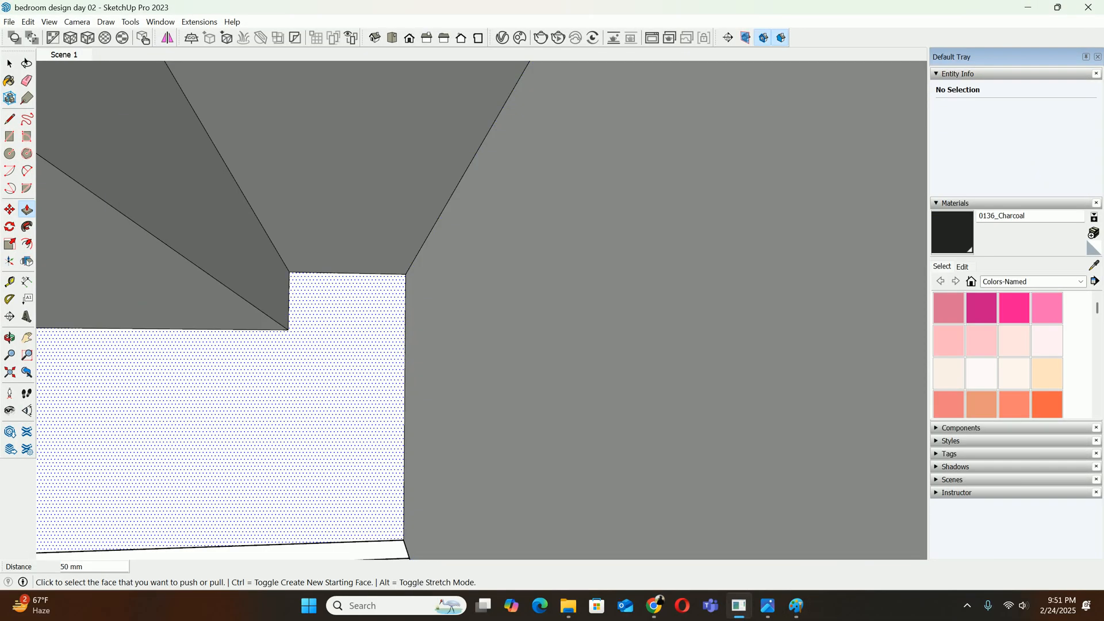
In SketchUp, copy the lowered panel's 3200 mm bottom side edge 20 mm up its side face
left_click(286, 328)
scroll(290, 330, "up", 3)
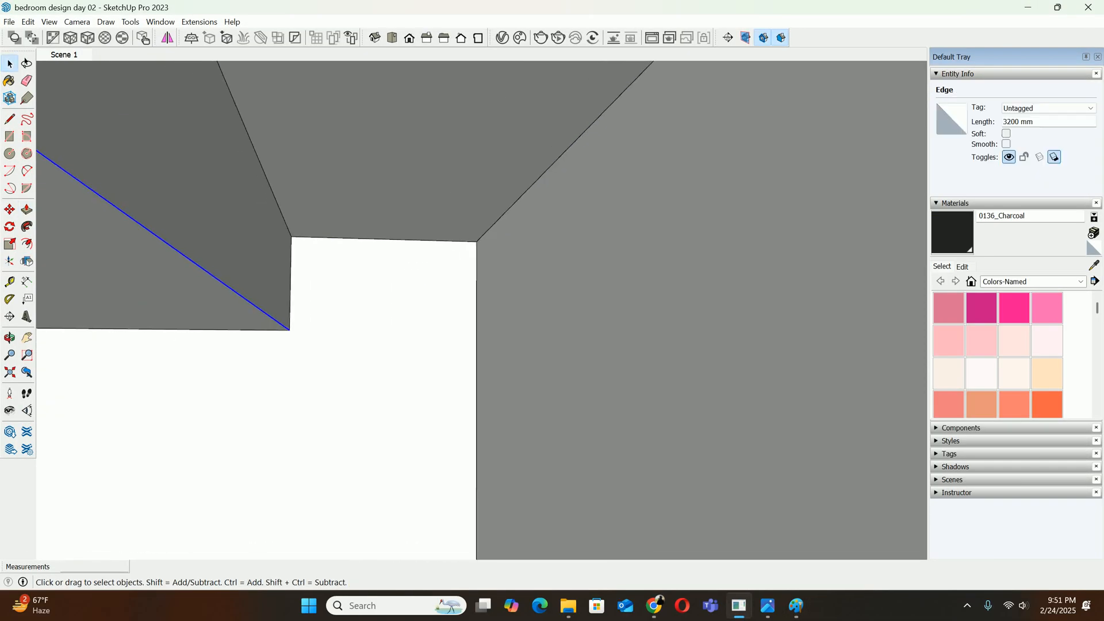
key("m")
key("ctrl")
left_click(289, 330)
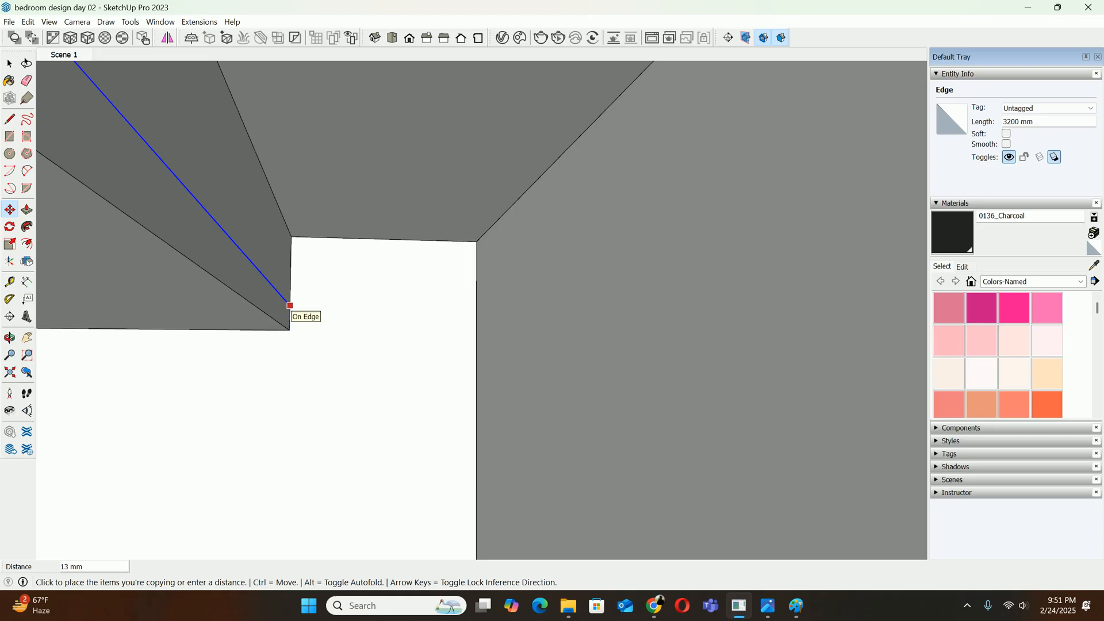
type("20")
key("Return")
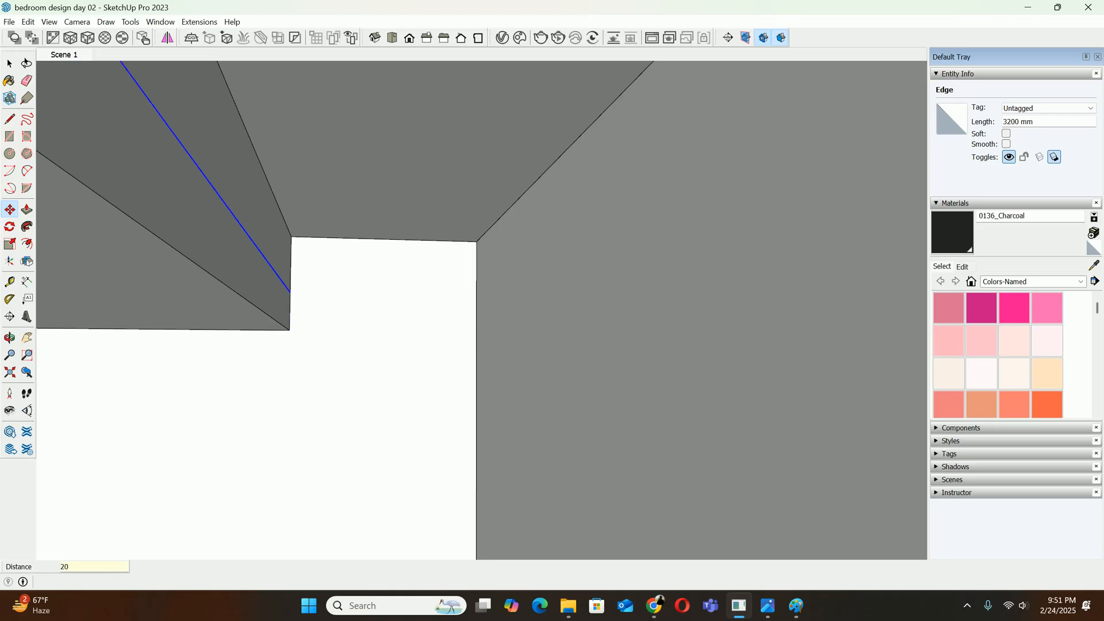
Push the upper strip of the lowered panel's side face inward 40 mm to form the cove step
key("p")
left_click(247, 189)
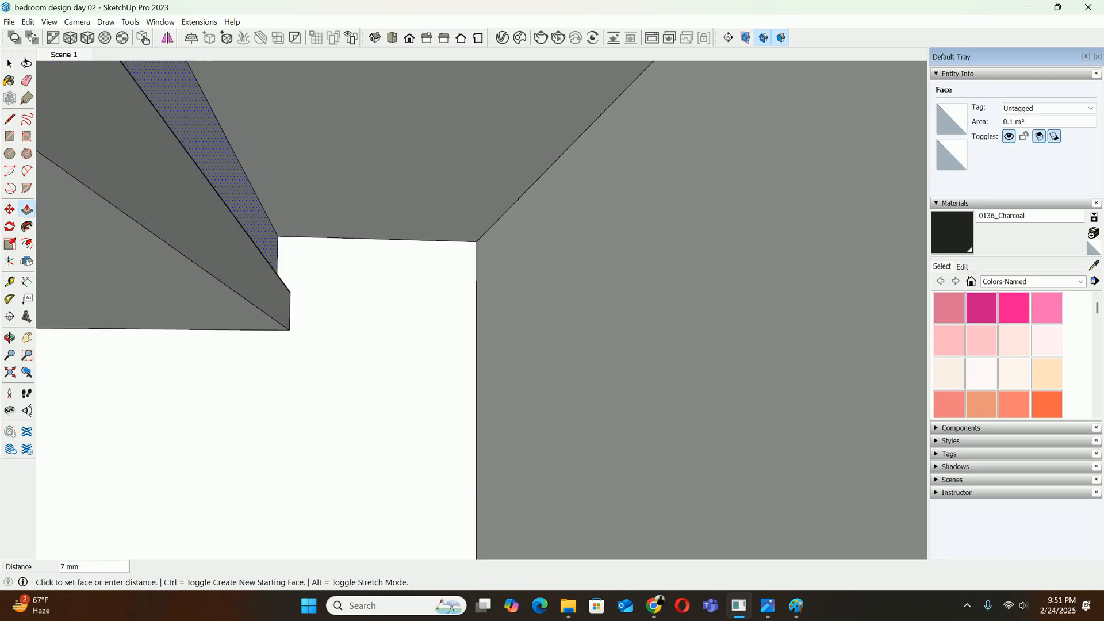
type("40")
key("Return")
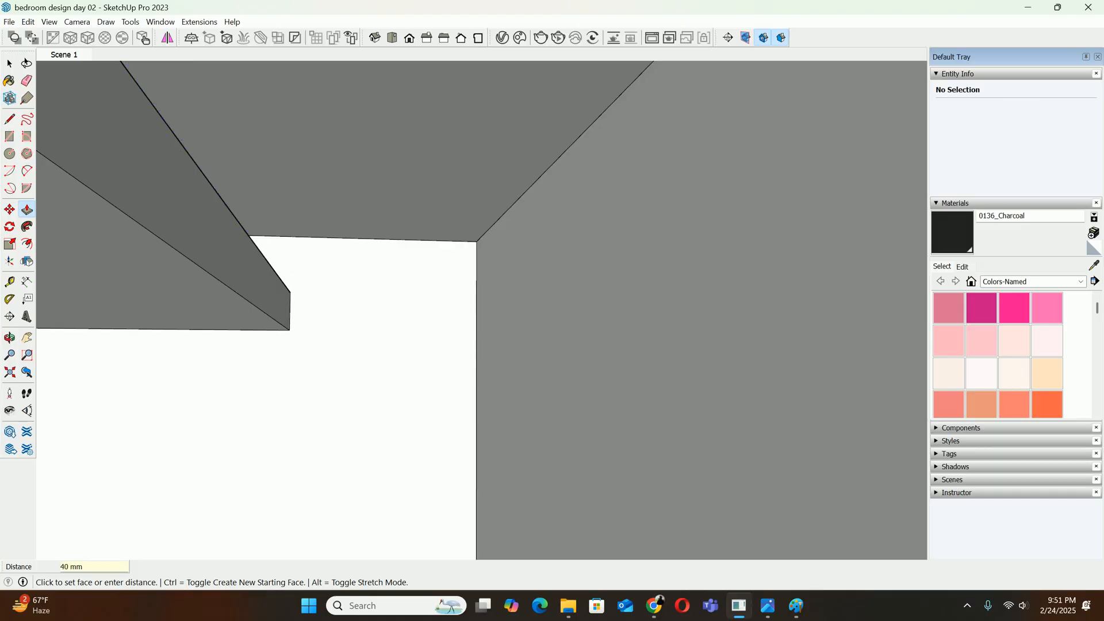
Inspect the stepped side of the lowered panel and its gap to the recess wall from several angles
middle_click_drag(290, 242, 345, 347)
middle_click_drag(322, 299, 304, 266)
scroll(304, 266, "down", 3)
key("space")
scroll(302, 268, "down", 1)
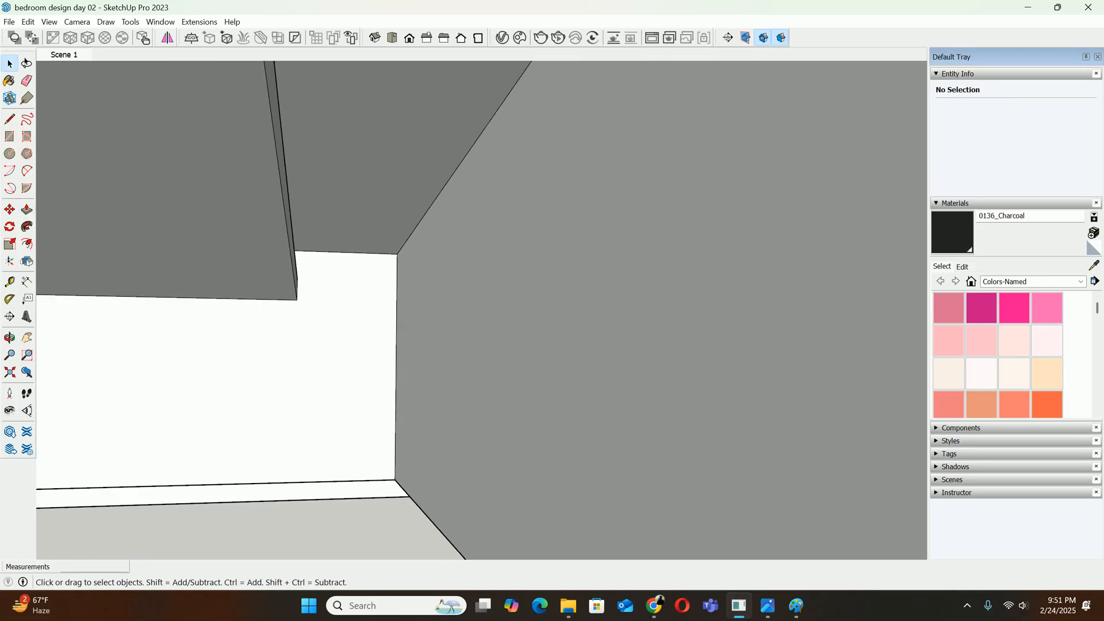
scroll(416, 469, "up", 1)
scroll(418, 454, "down", 1)
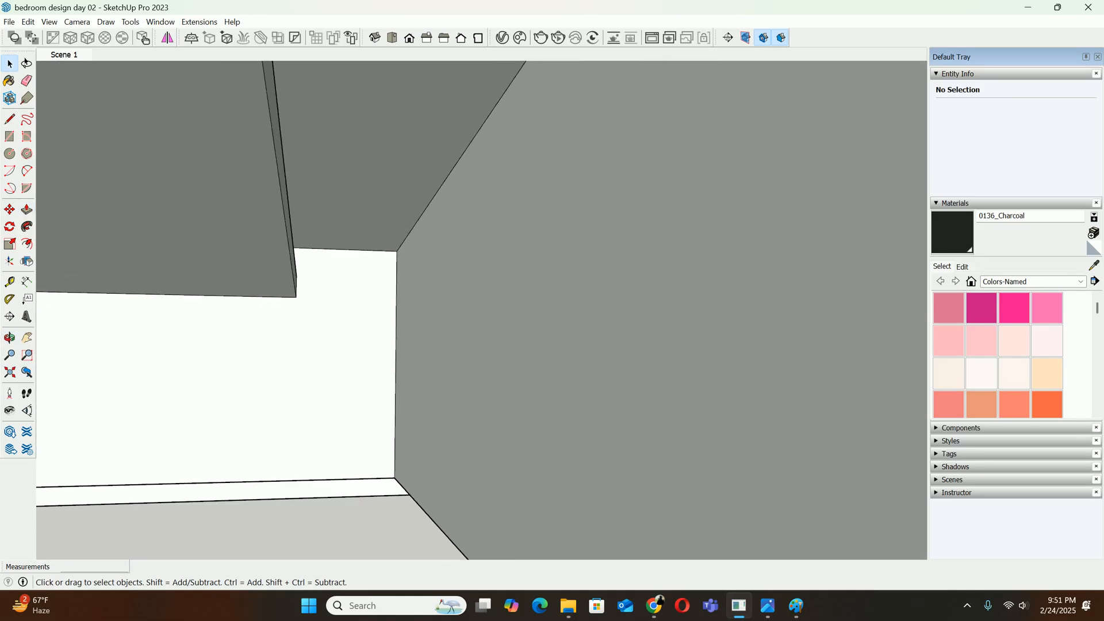
scroll(387, 313, "down", 5)
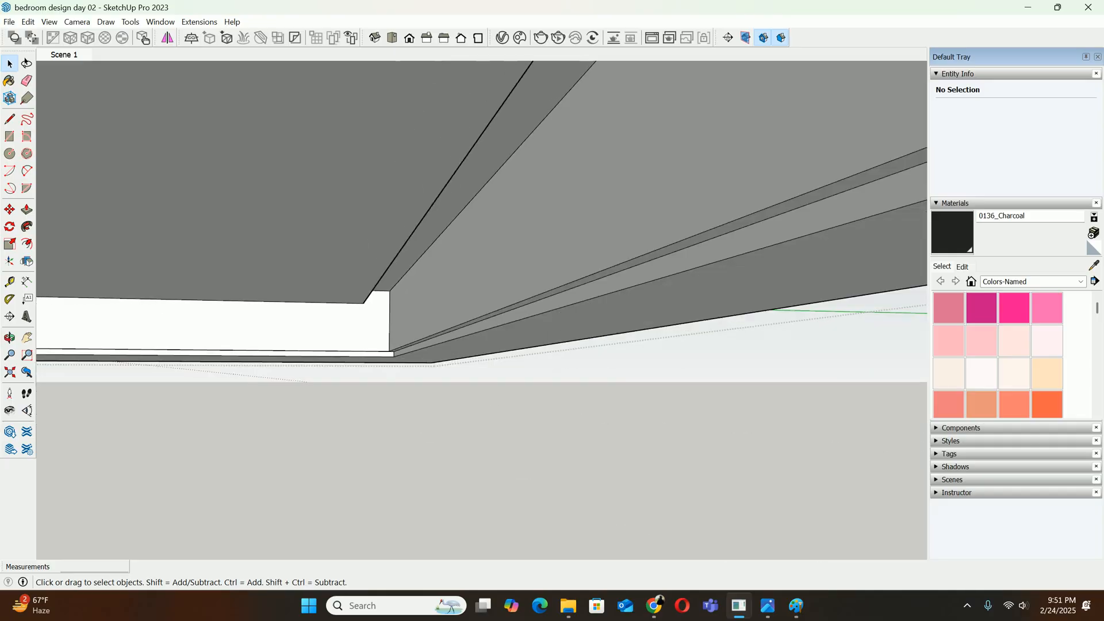
middle_click_drag(384, 310, 310, 310)
Return to the saved view Scene 1 and compare the stepped ceiling panel with the reference photo download (15).jpg
left_click(63, 55)
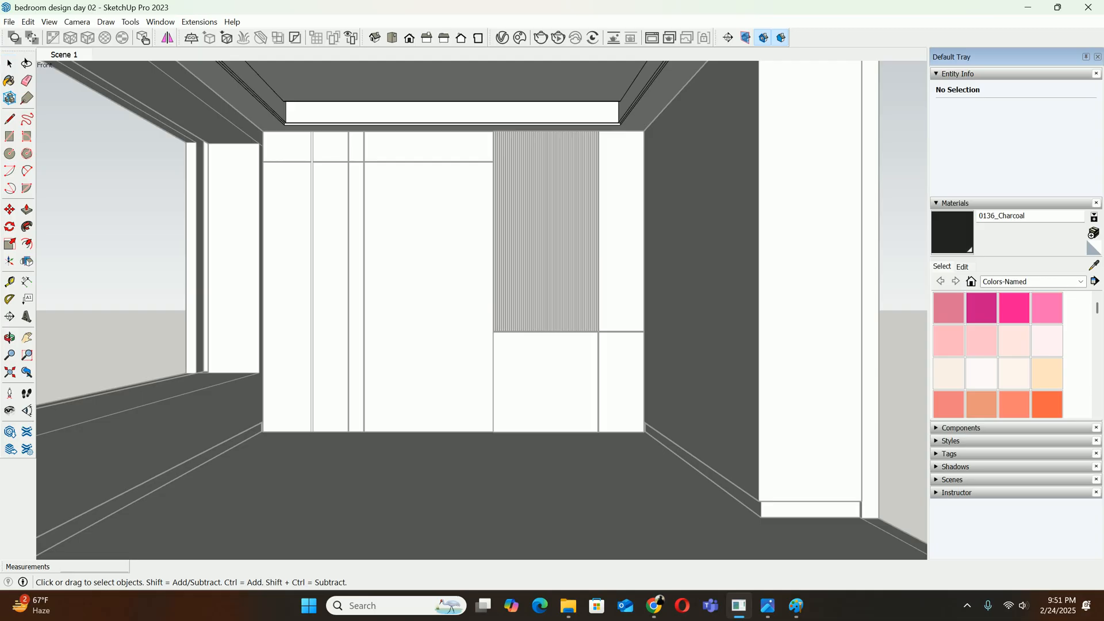
mouse_move(524, 130)
middle_mouse_down("shift")
mouse_move(546, 190)
mouse_move(526, 110)
middle_mouse_up("shift")
scroll(546, 189, "down", 3)
left_click(768, 606)
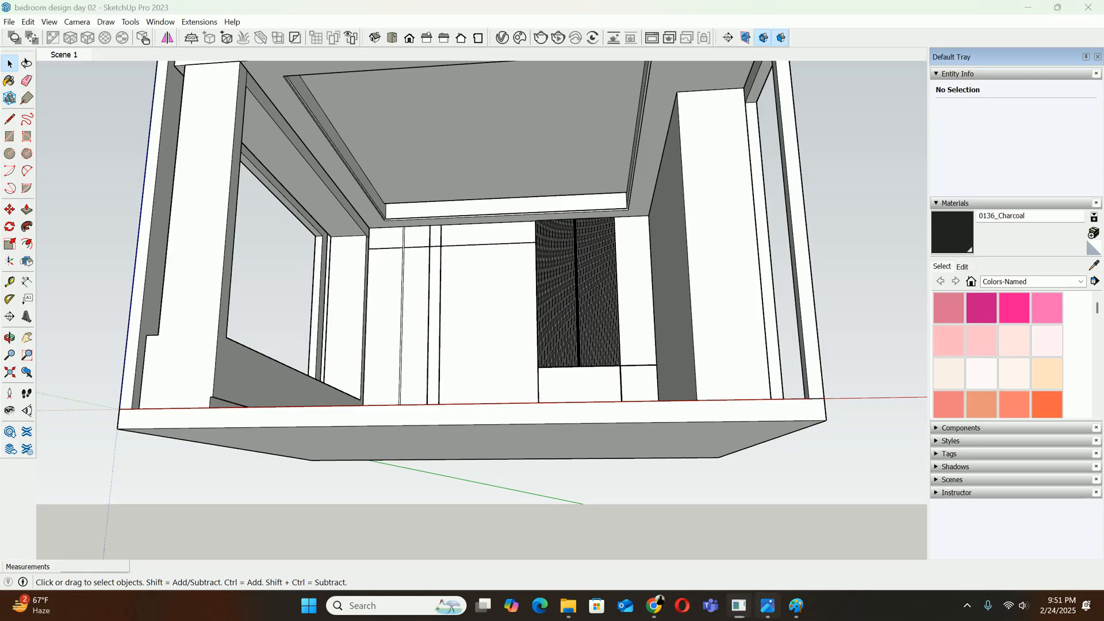
scroll(575, 172, "up", 5)
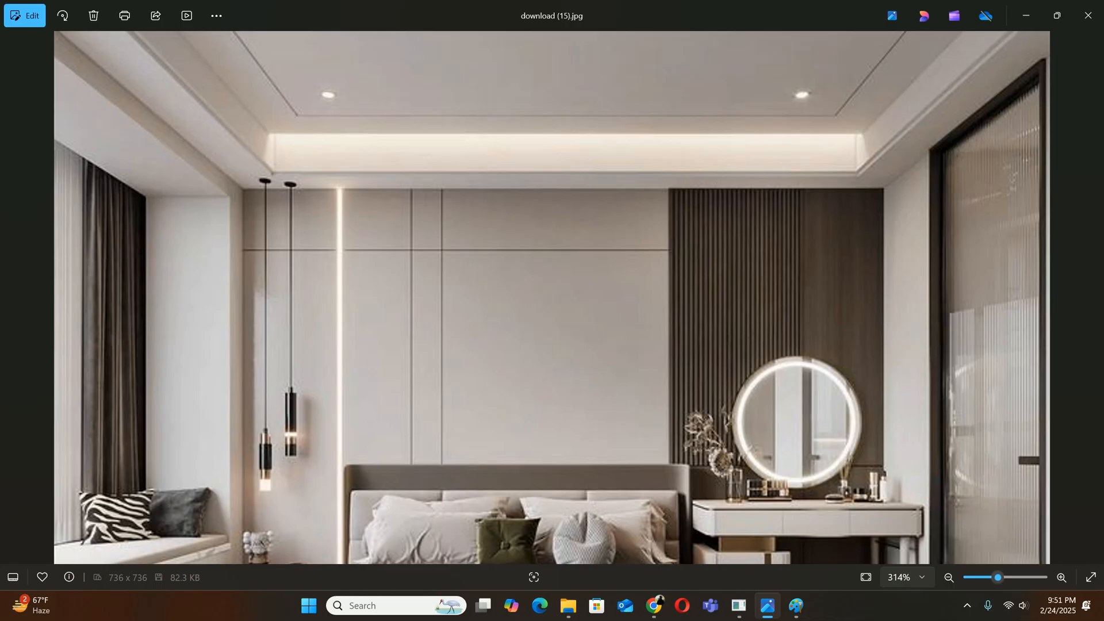
left_click(1026, 16)
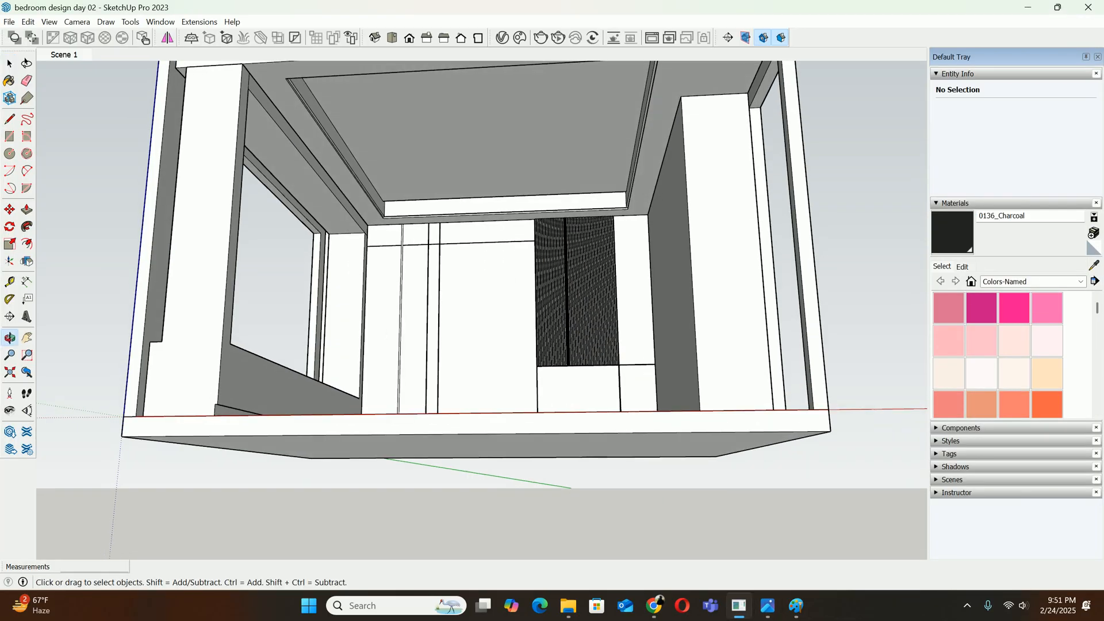
scroll(340, 195, "up", 6)
key("t")
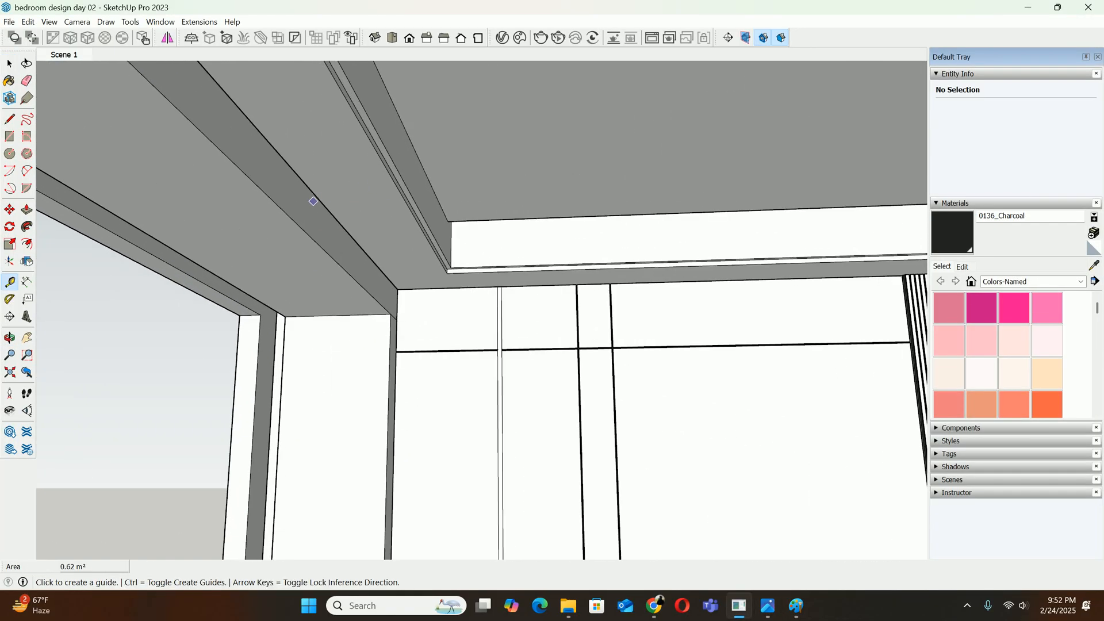
left_click(314, 199)
key("space")
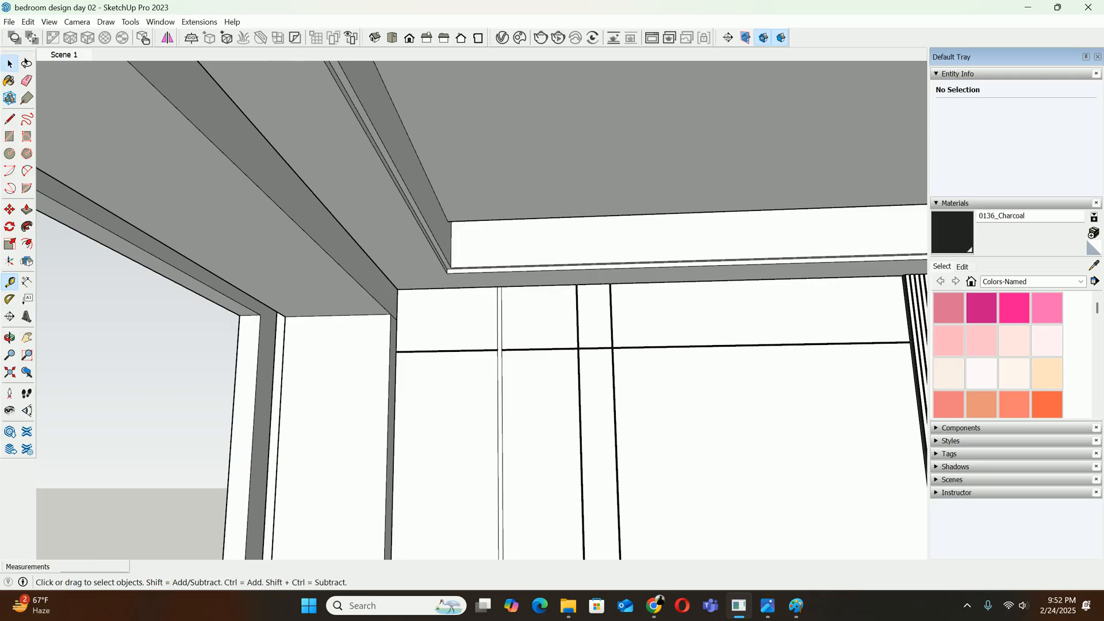
Open the false ceiling for editing and bring its recess corner into view
scroll(440, 200, "down", 8)
double_click(515, 173)
middle_click_drag(514, 175, 457, 204)
scroll(457, 204, "up", 4)
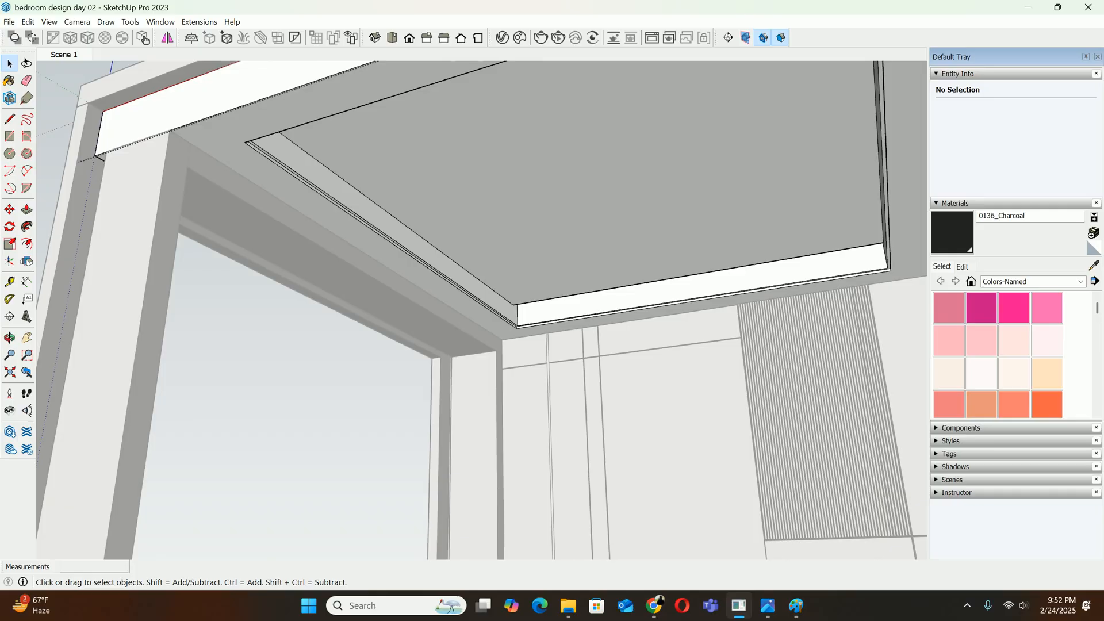
Try offsetting the inner ceiling panel's outline 250 mm inward, then undo it
key("f")
left_click(442, 252)
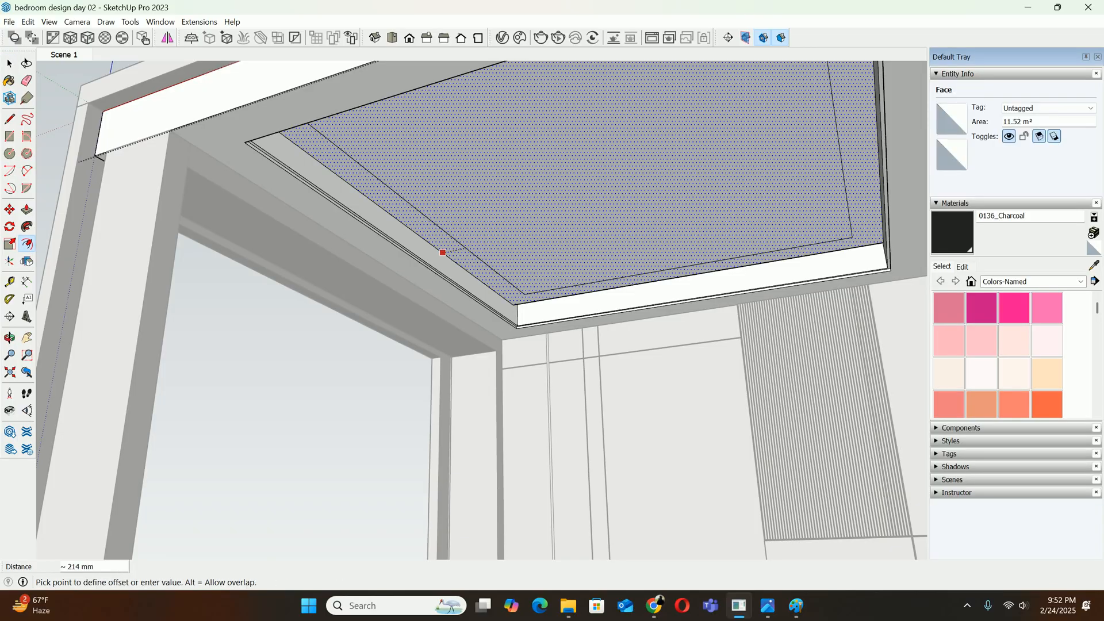
type("25")
key("Return")
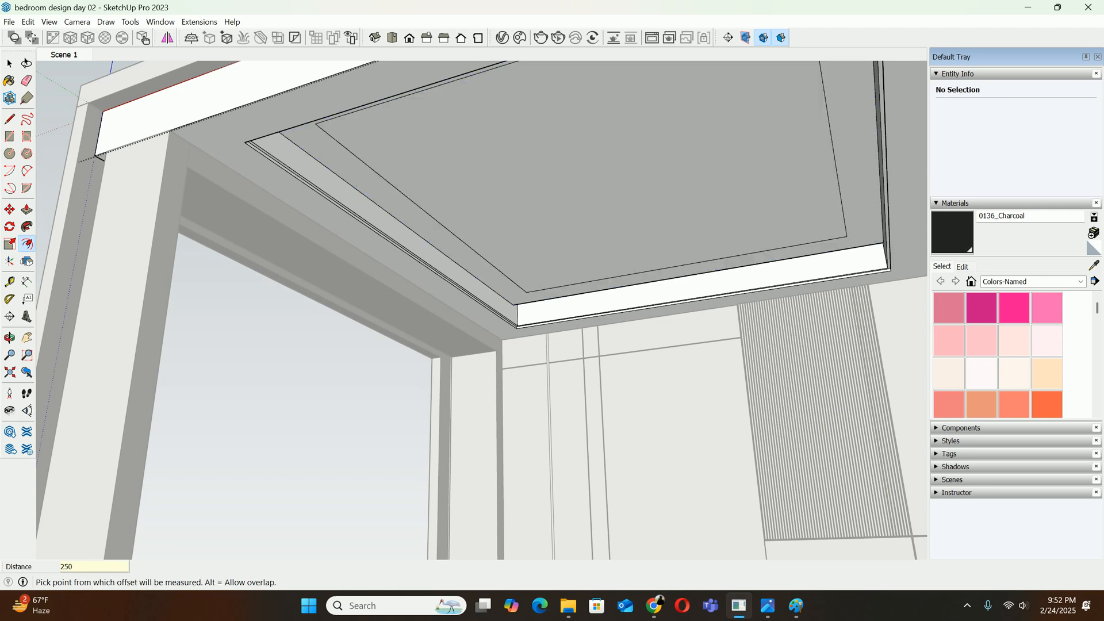
left_click(468, 248)
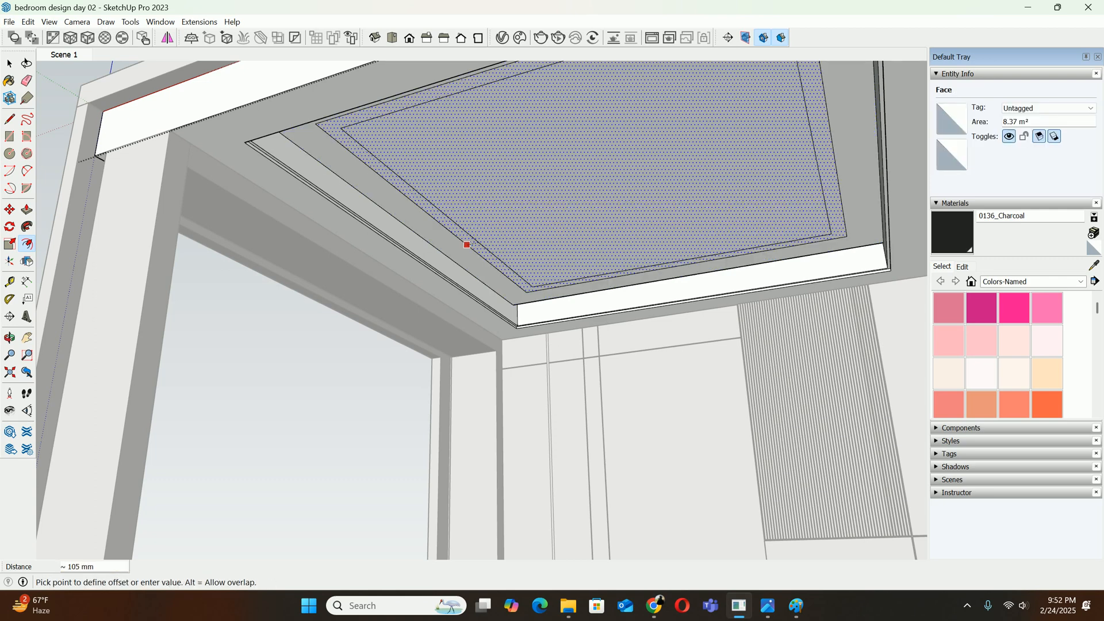
key("ctrl+z")
Offset the inner ceiling panel's outline 300 mm inward
left_click(443, 253)
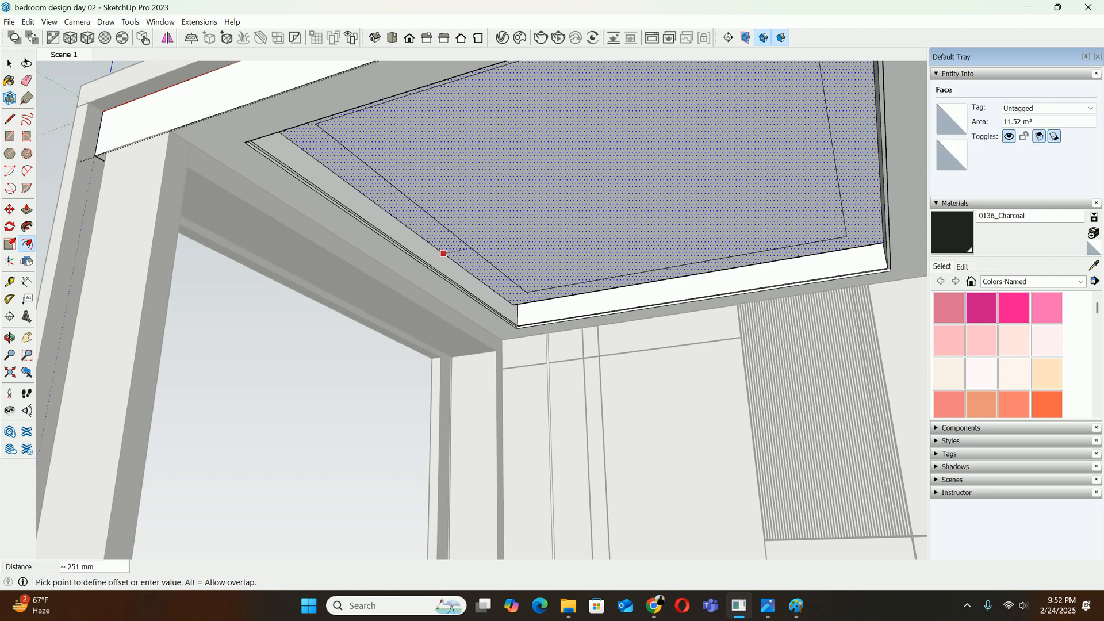
key("Return")
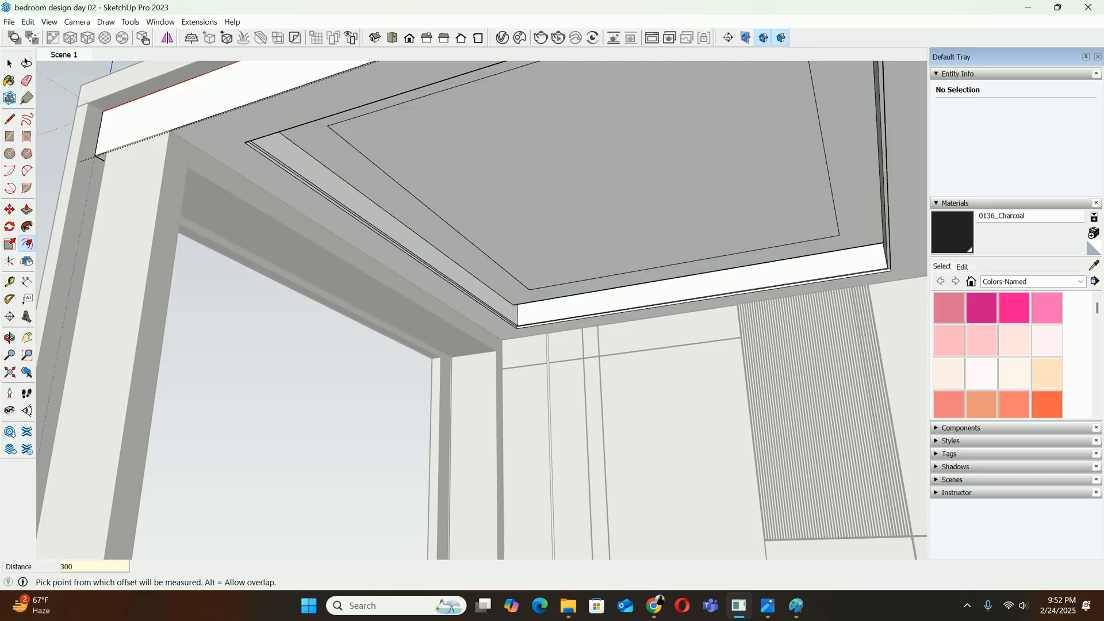
Offset the new inner rectangle slightly inward to outline a narrow groove strip on the ceiling panel
left_click(473, 244)
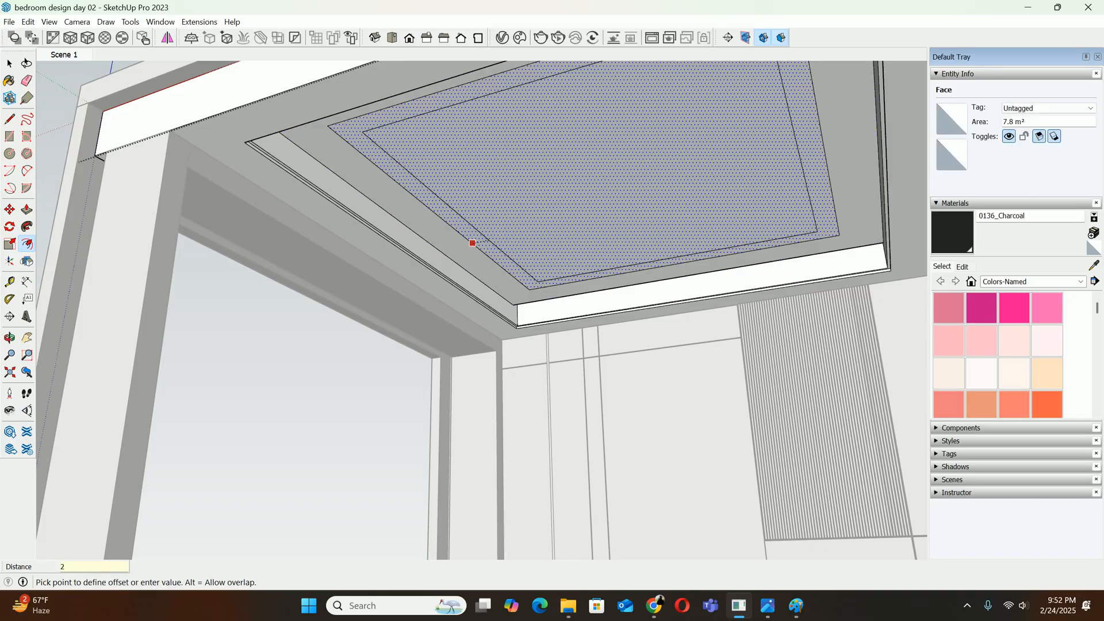
type("2")
key("Return")
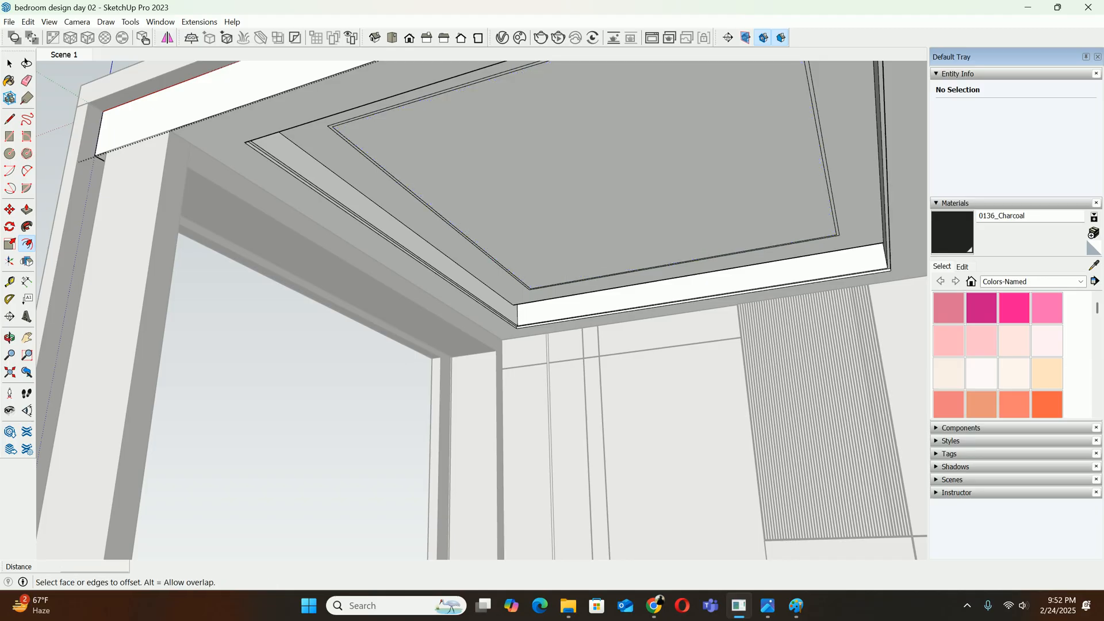
Paint the narrow strip around the inner rectangle with the 0136_Charcoal colour
scroll(486, 284, "up", 3)
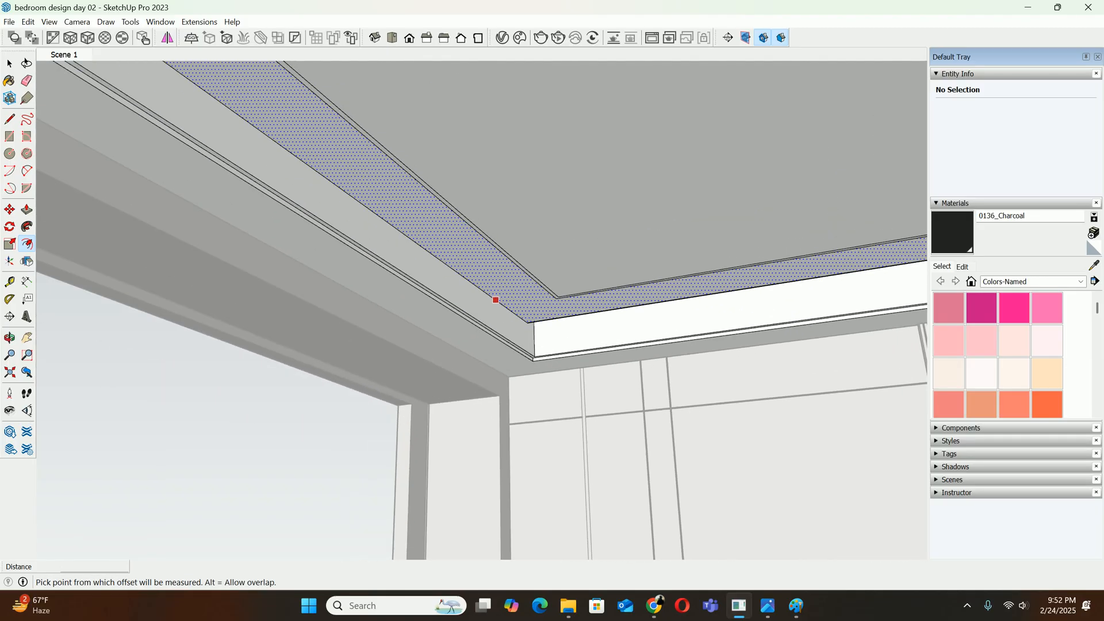
scroll(496, 299, "down", 5)
scroll(1012, 368, "down", 3)
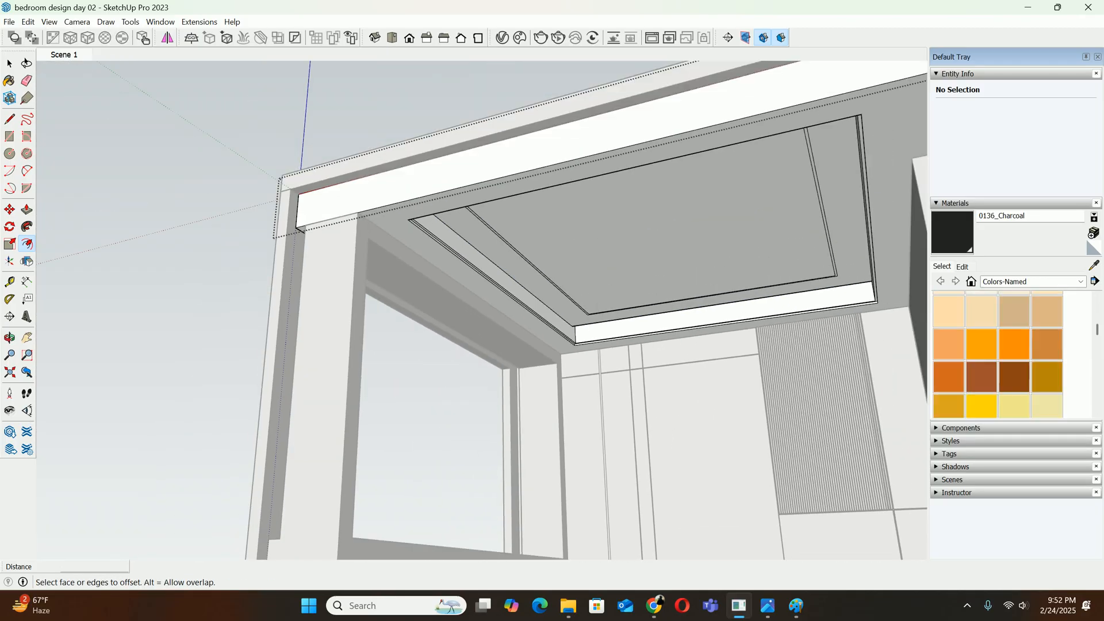
scroll(1013, 357, "down", 10)
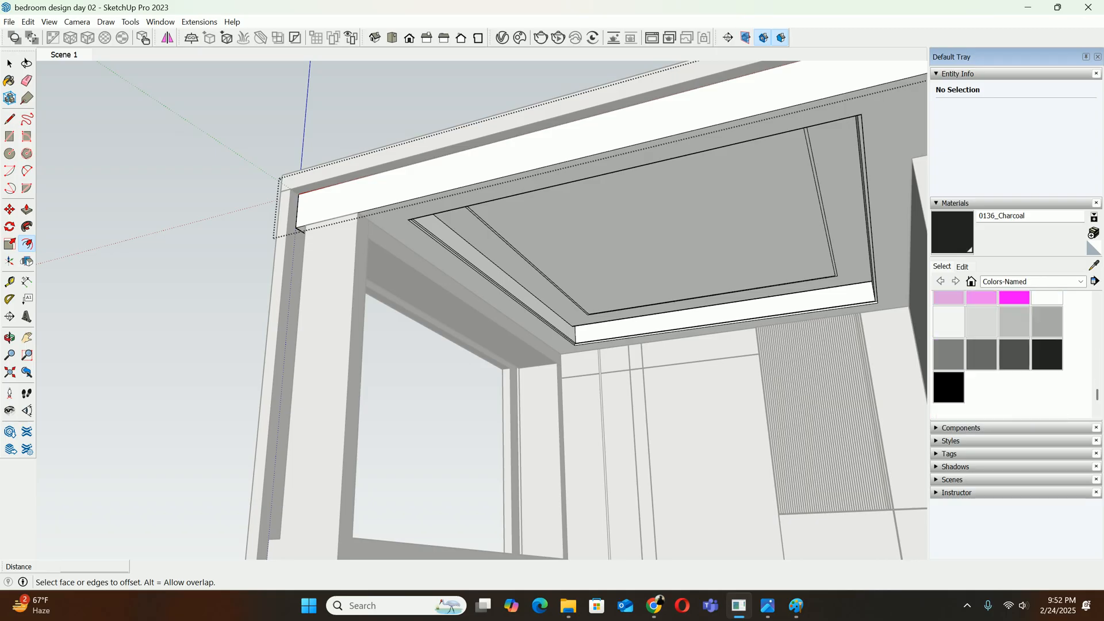
scroll(1013, 333, "down", 2)
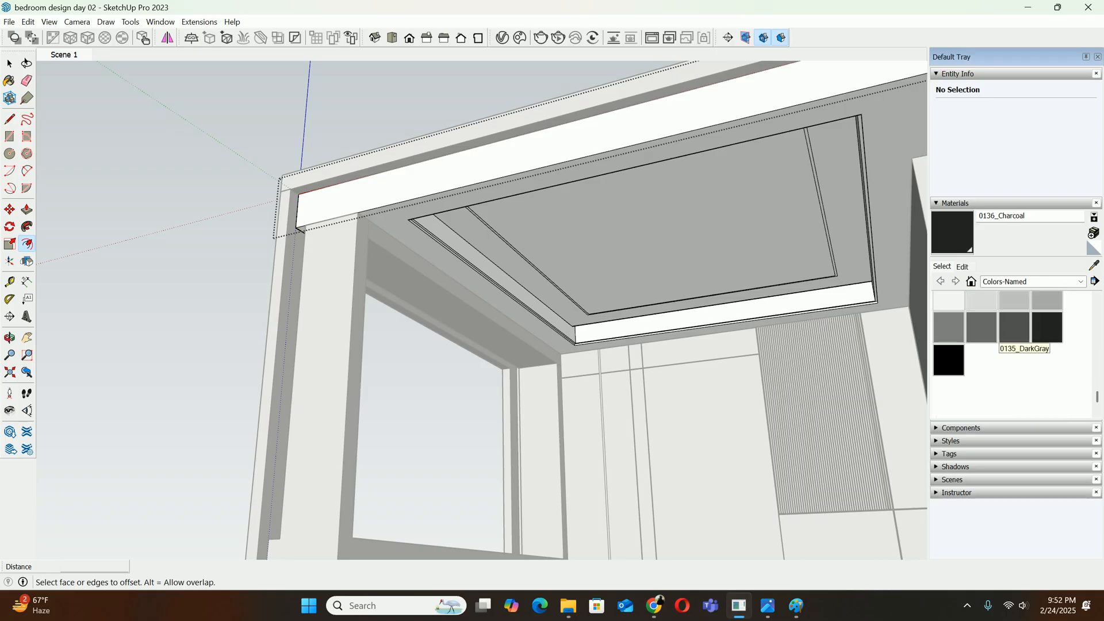
left_click(1047, 326)
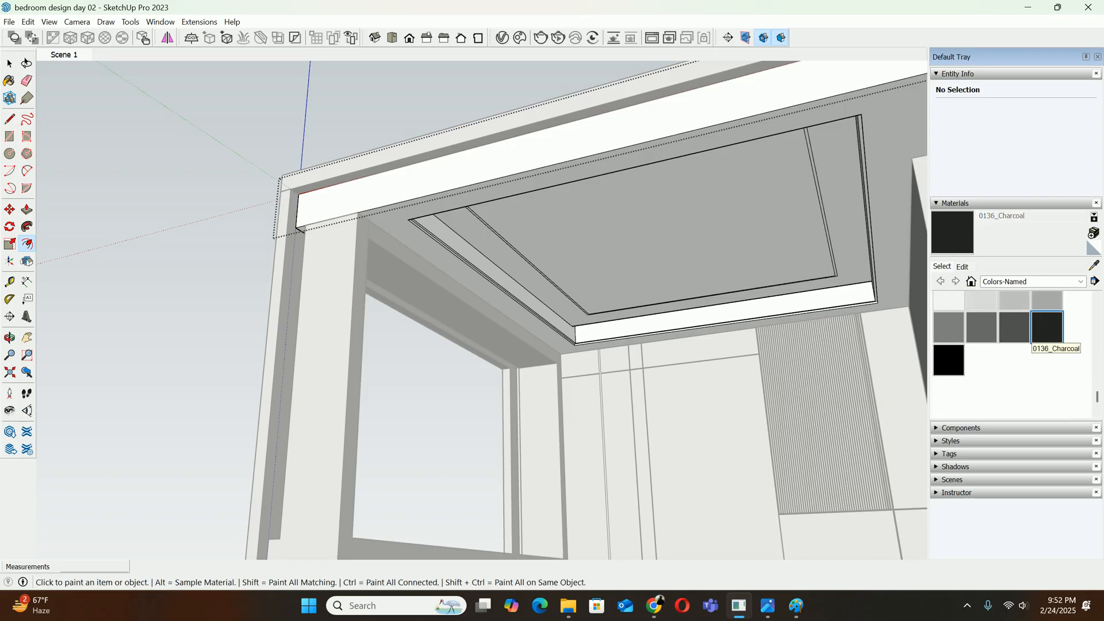
scroll(509, 259, "up", 6)
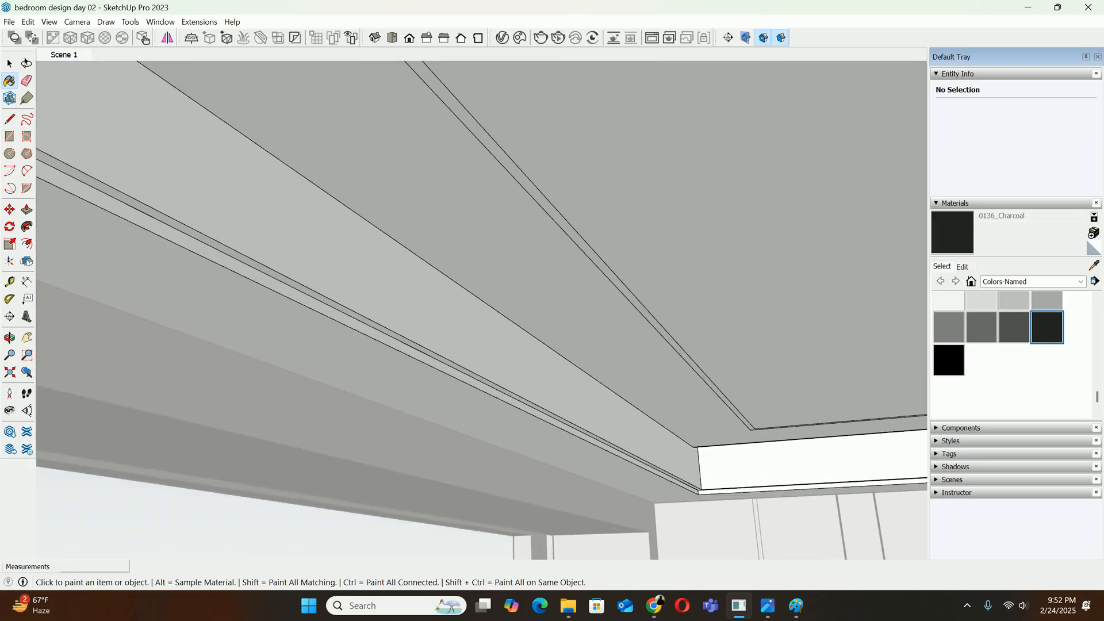
scroll(600, 262, "up", 2)
left_click(600, 262)
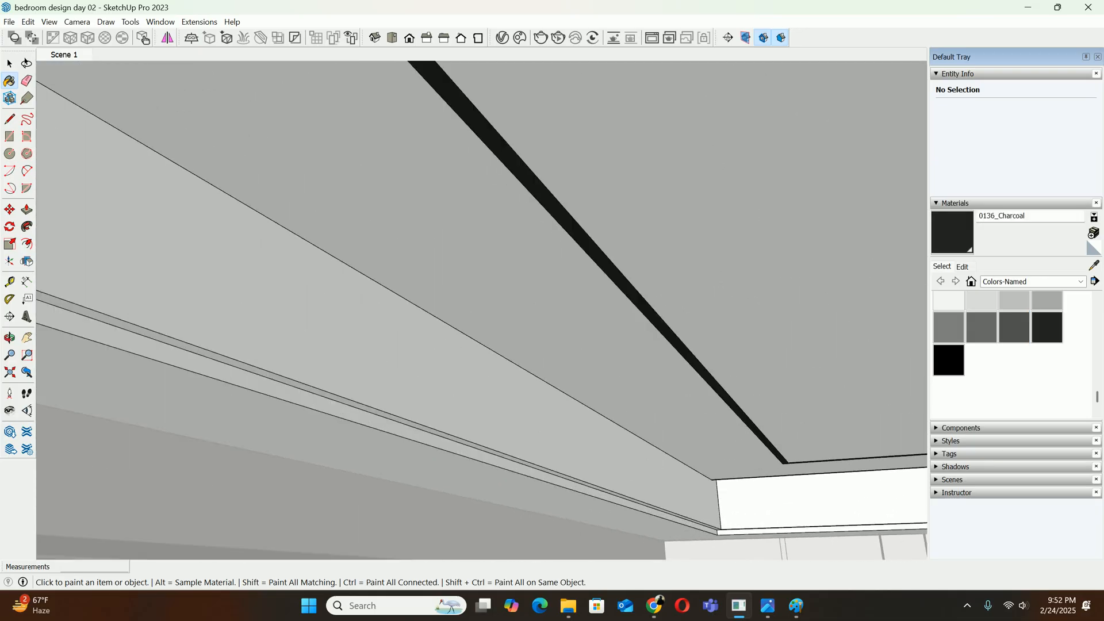
Push the charcoal strip 10 mm into the ceiling panel to form a groove
scroll(600, 262, "down", 4)
key("space")
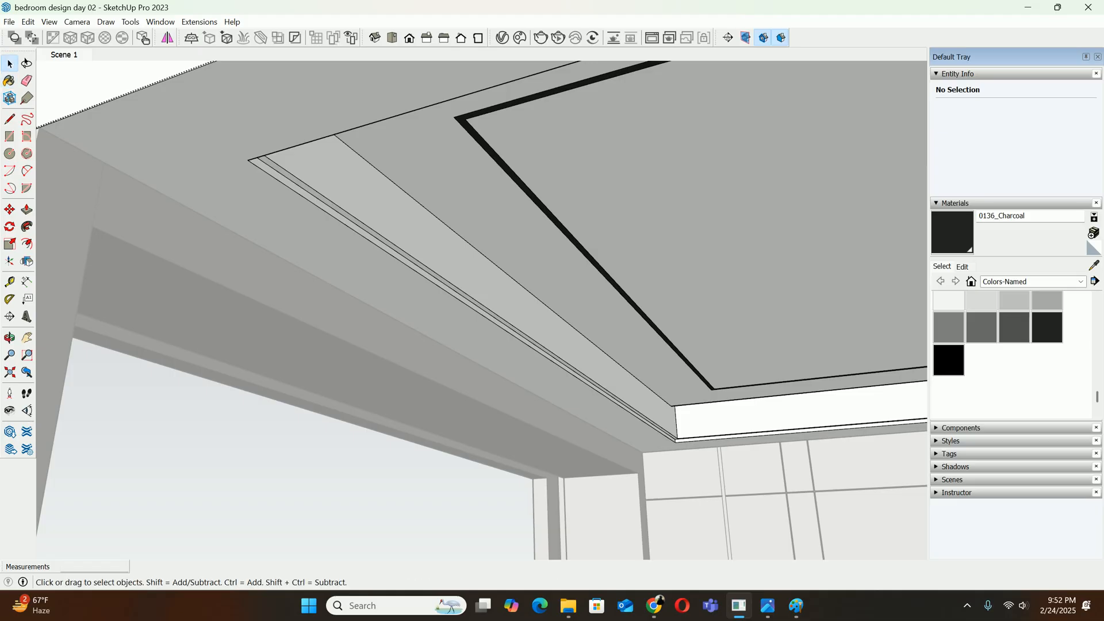
key("p")
scroll(600, 263, "up", 3)
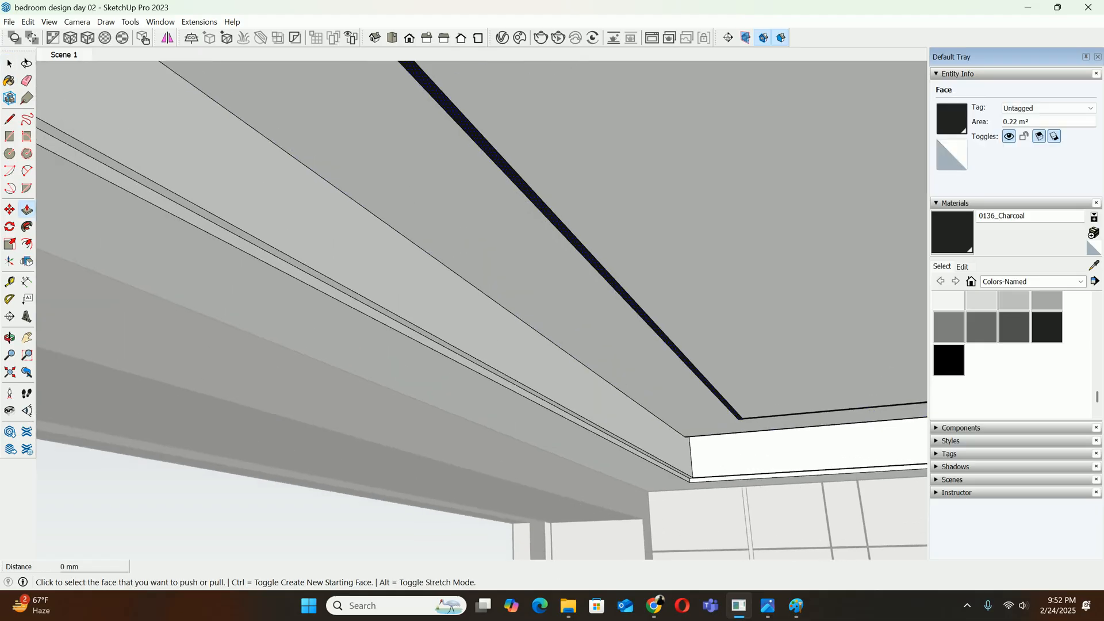
left_click(598, 262)
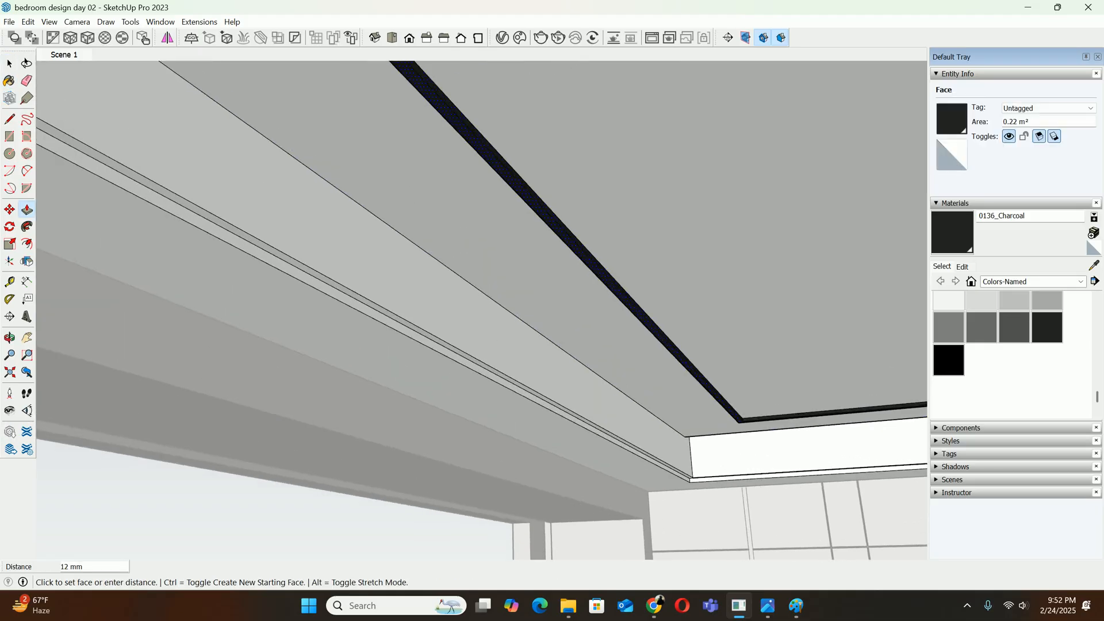
scroll(615, 271, "up", 4)
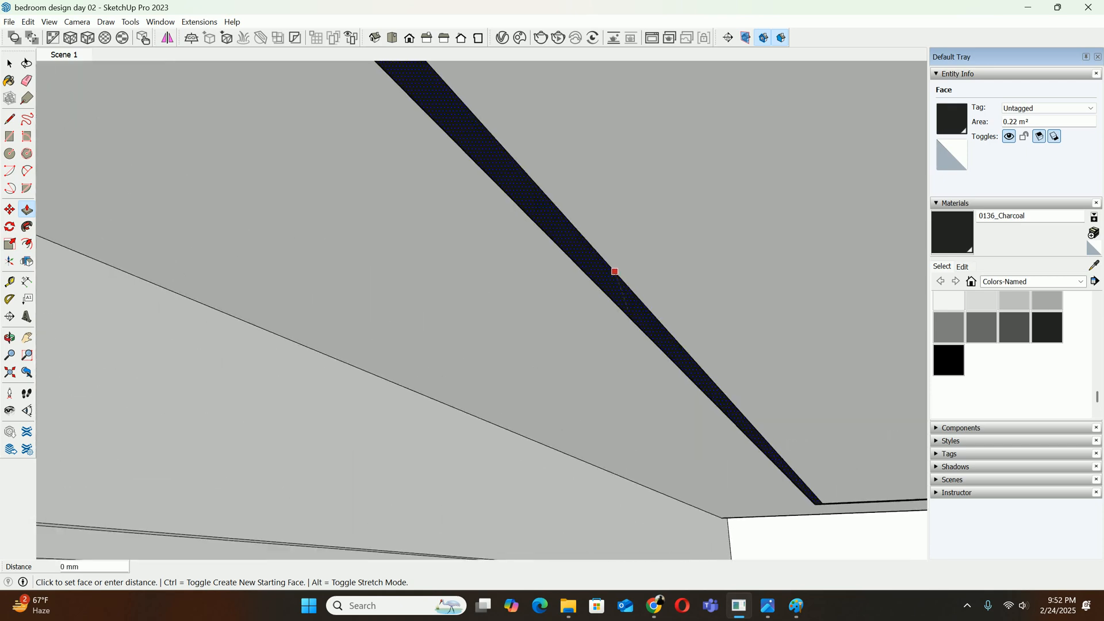
scroll(627, 310, "up", 2)
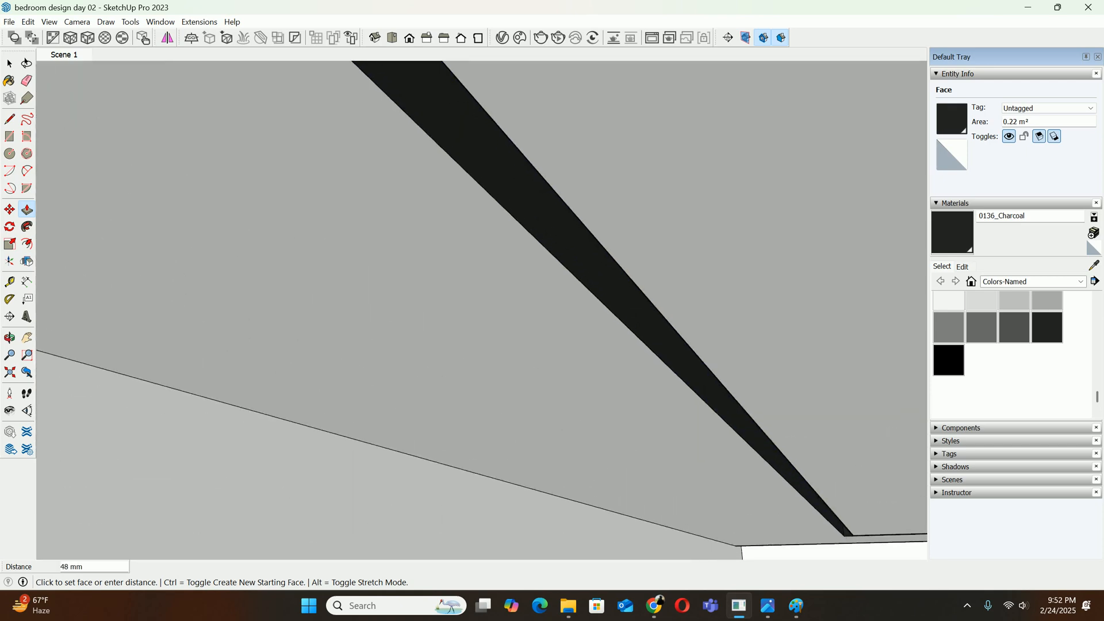
key("Return")
Undo the groove's push, its charcoal paint and the offset that made the narrow strip
scroll(627, 310, "down", 5)
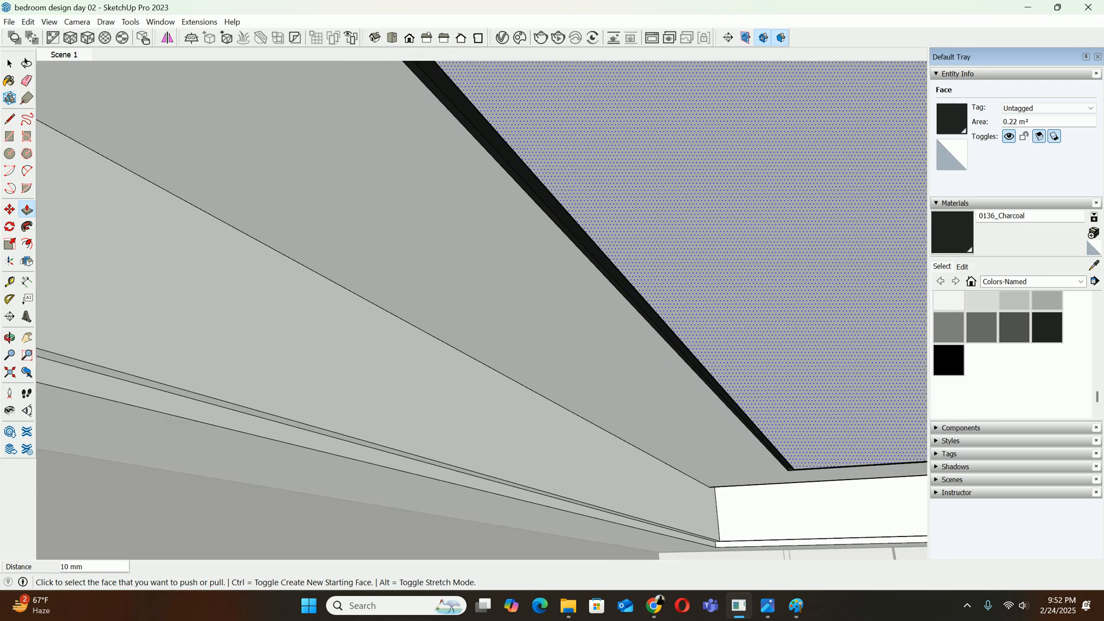
scroll(630, 310, "down", 4)
key("ctrl+z")
key("ctrl+z")
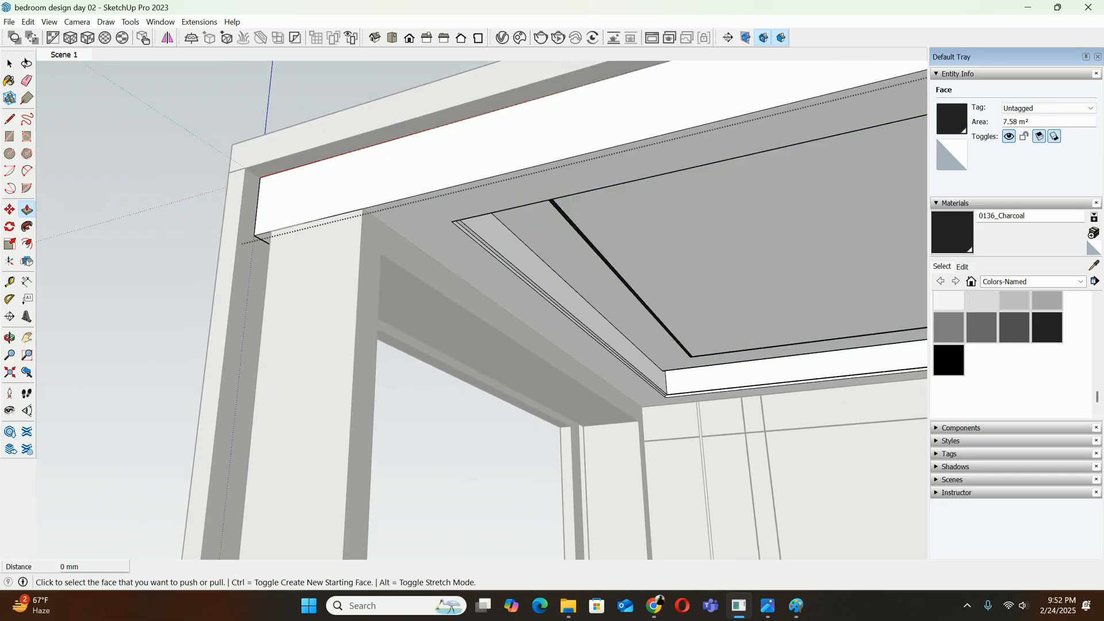
Offset the ceiling panel's outer border 290 mm inward to outline a thin strip beside the inner rectangle
scroll(662, 316, "up", 3)
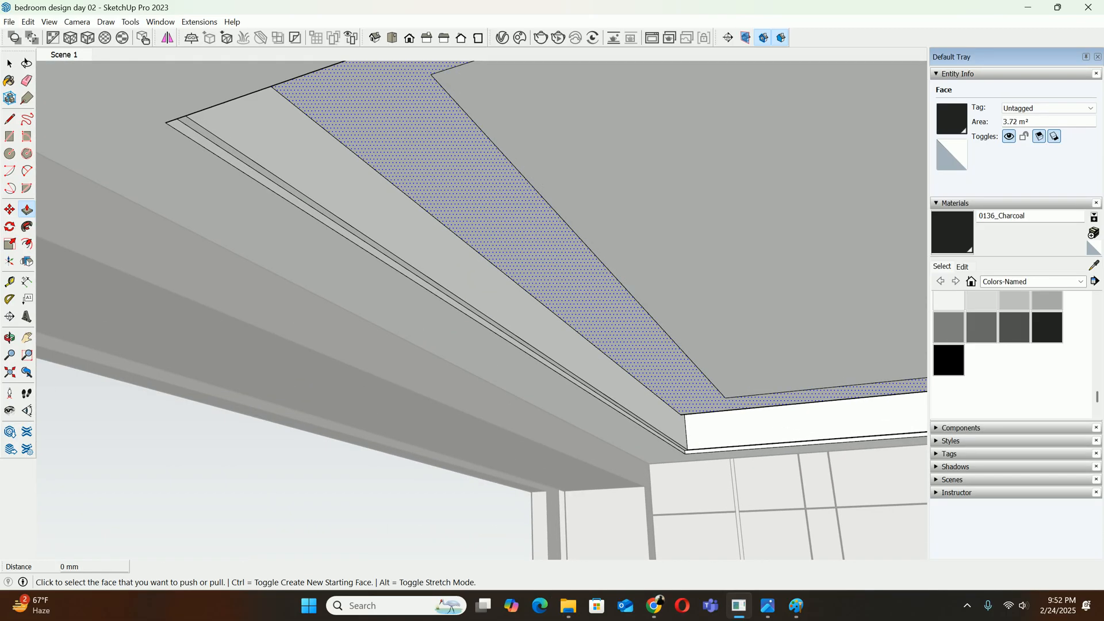
key("f")
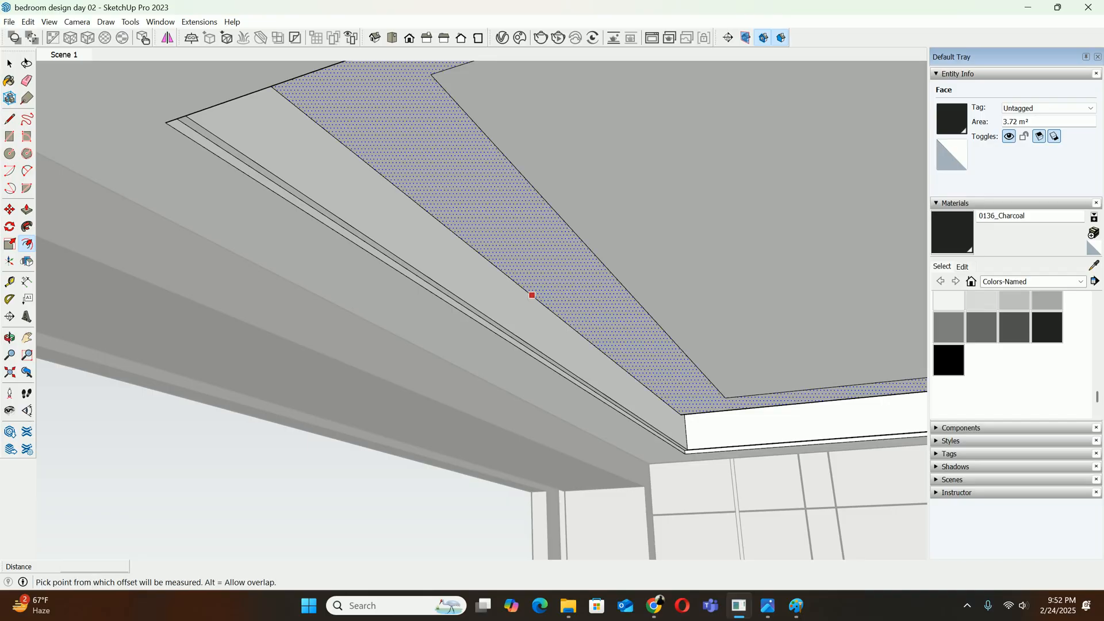
left_click(533, 296)
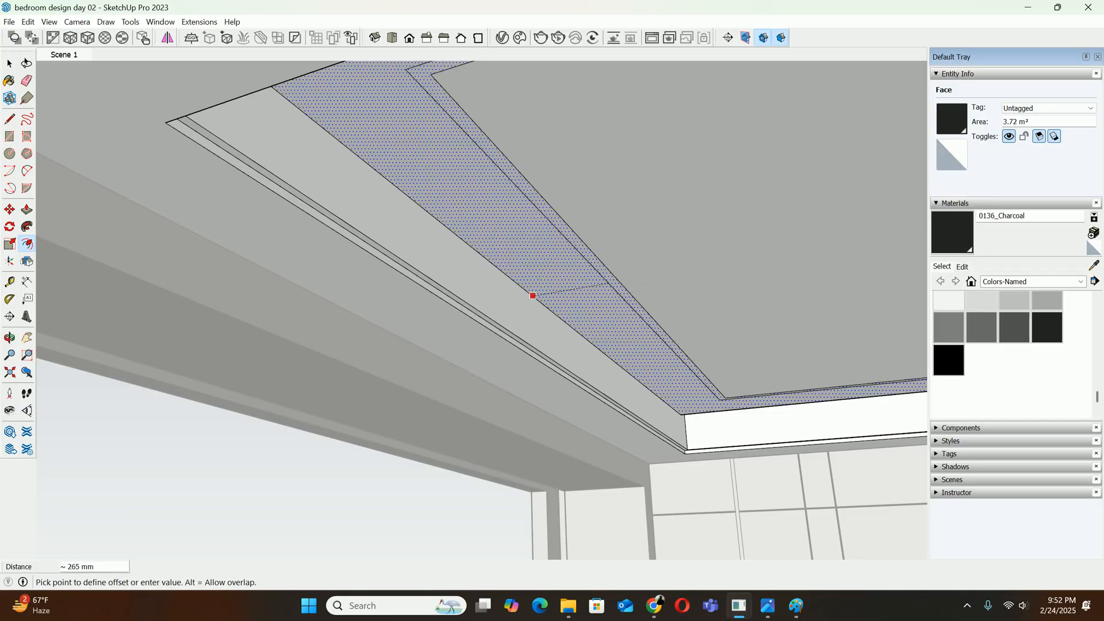
key("Return")
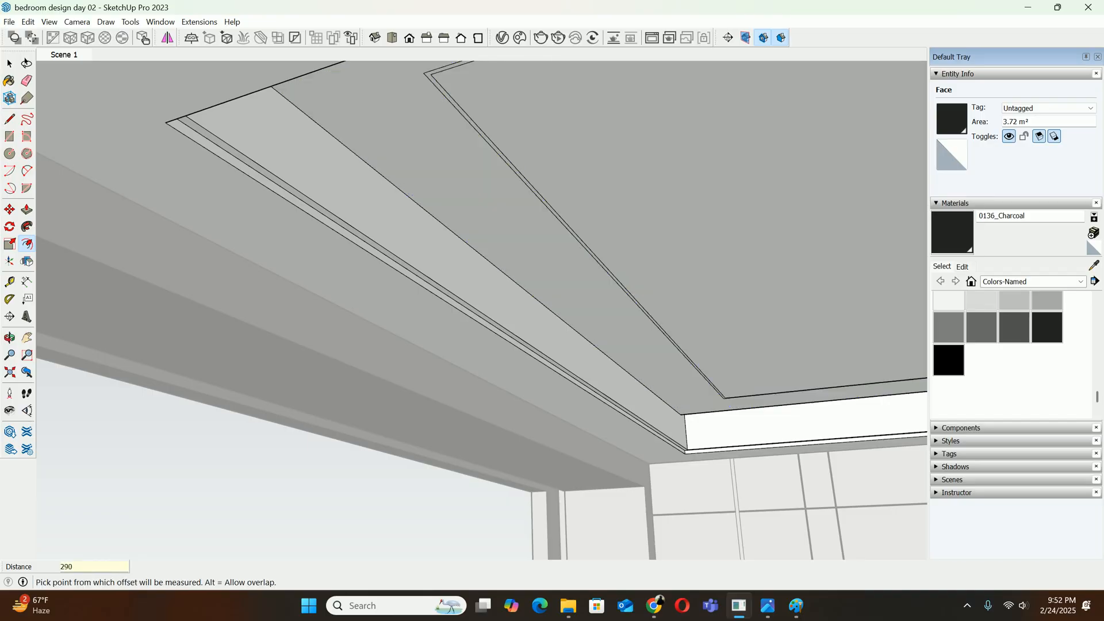
Paint the thin strip around the inner rectangle with 0136_Charcoal
key("space")
left_click(673, 276)
key("b")
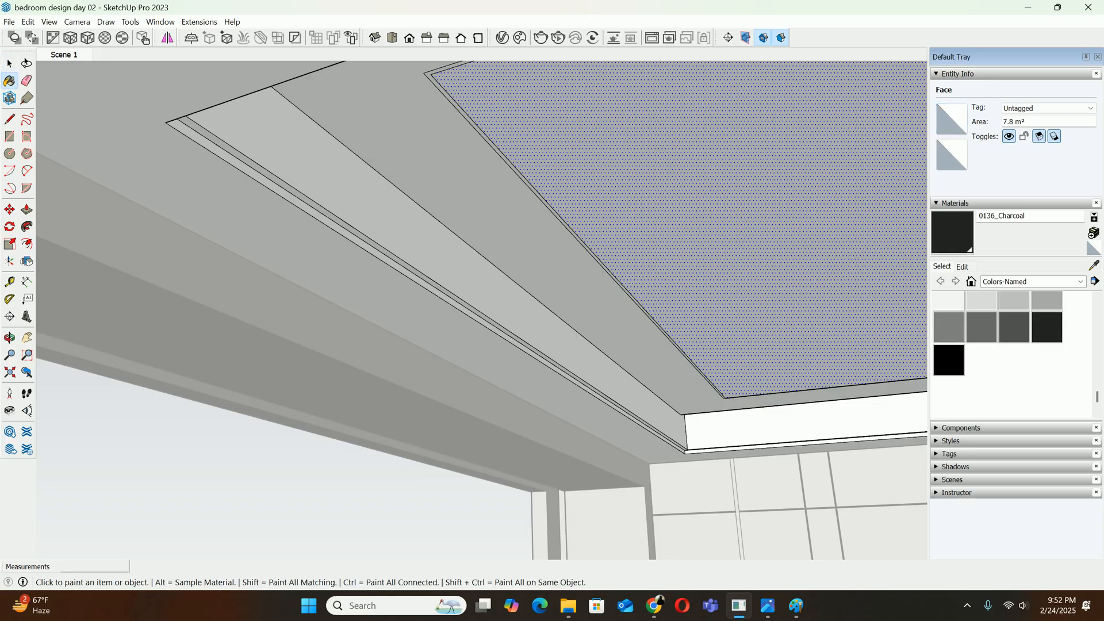
scroll(598, 287, "up", 3)
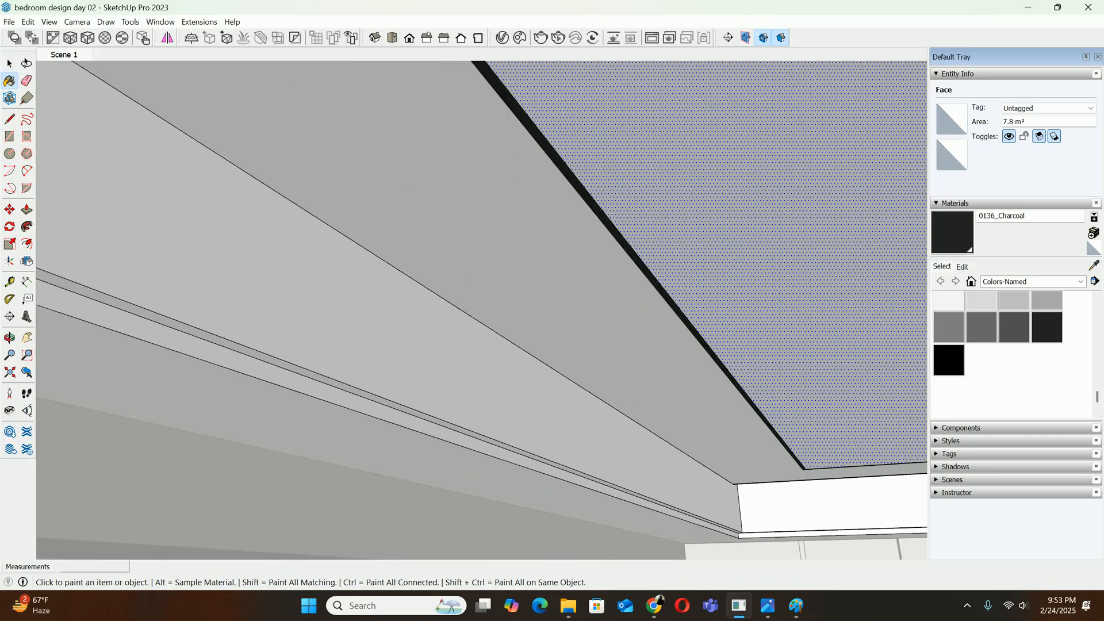
Push the thin charcoal strip 10 mm into the ceiling panel as a groove
key("p")
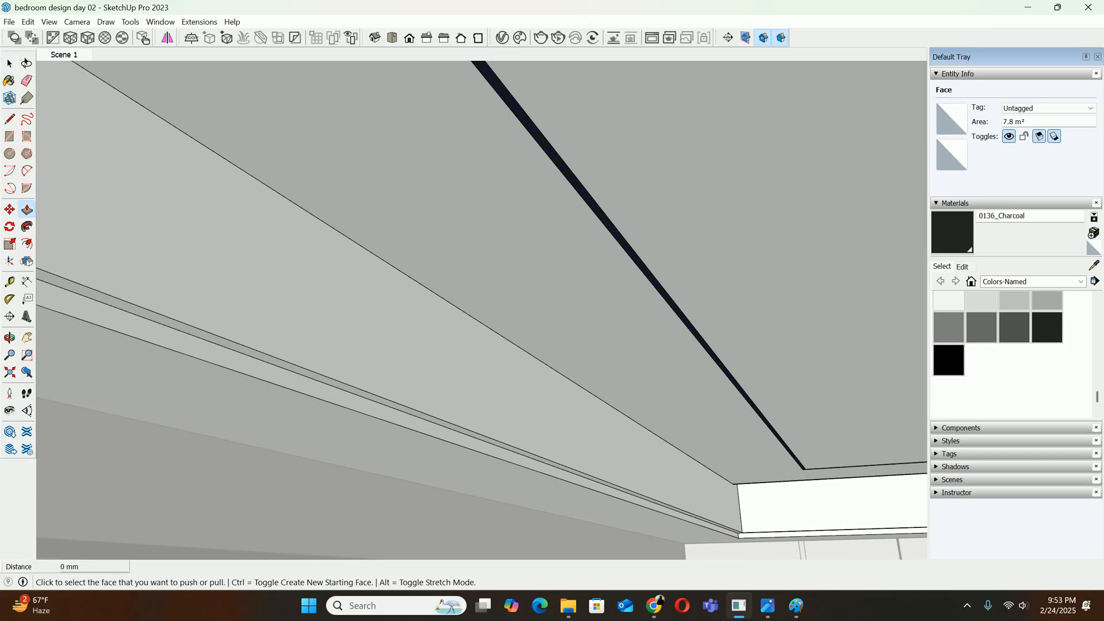
left_click(610, 231)
type("10")
key("Return")
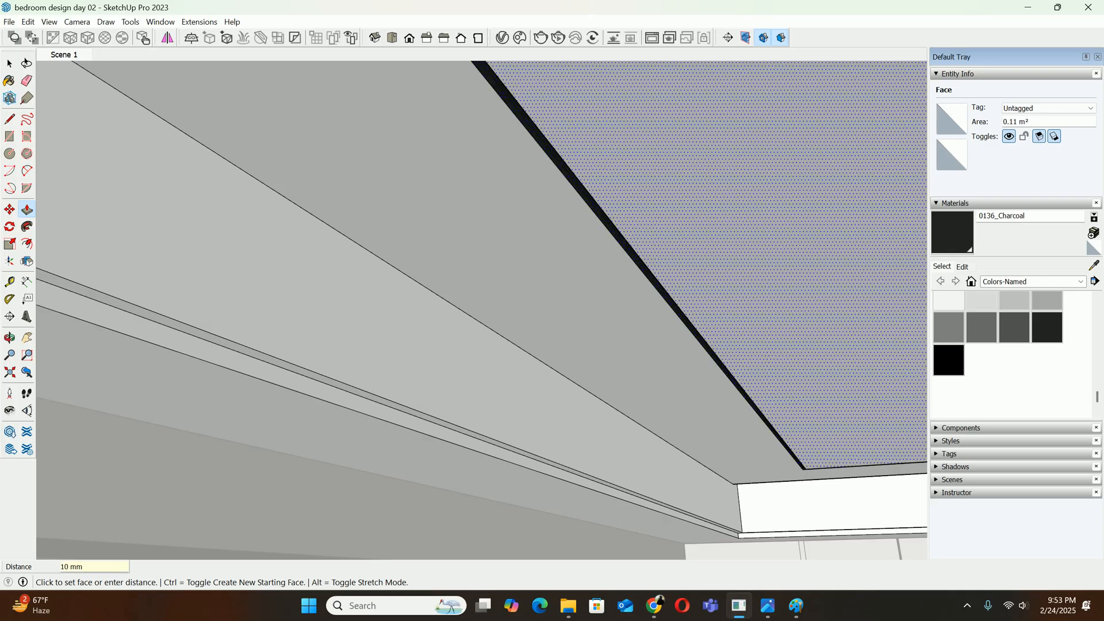
Leave the false ceiling's editing and compare the room's front view with the reference photo download (15).jpg
key("space")
scroll(597, 250, "down", 3)
key("Escape")
scroll(530, 236, "down", 3)
middle_click_drag(530, 235, 650, 322)
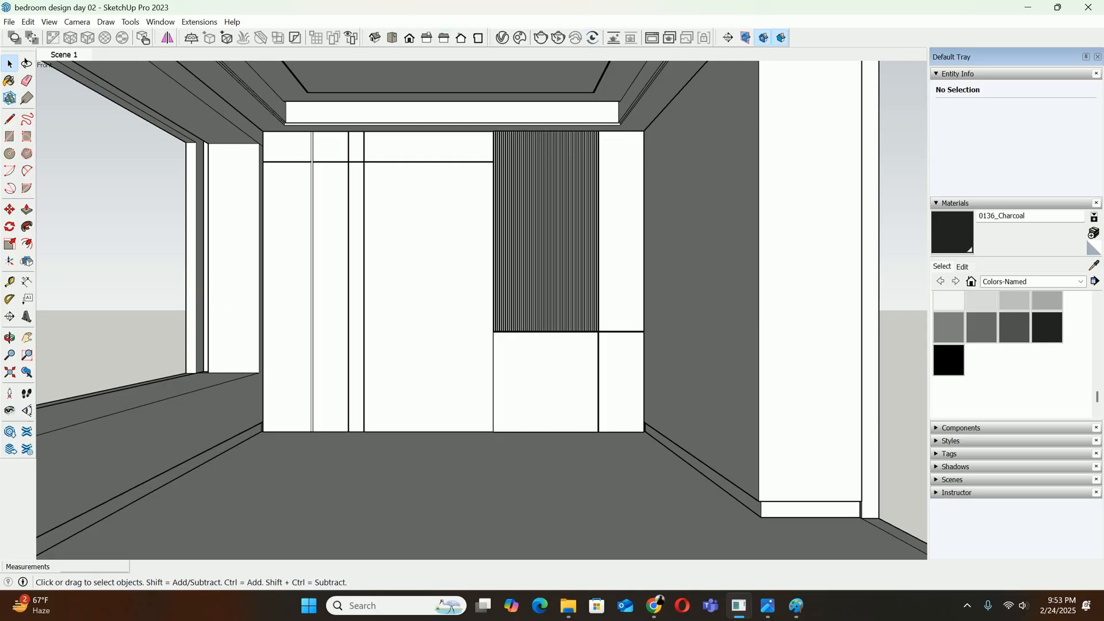
middle_click_drag(483, 288, 494, 317, "shift")
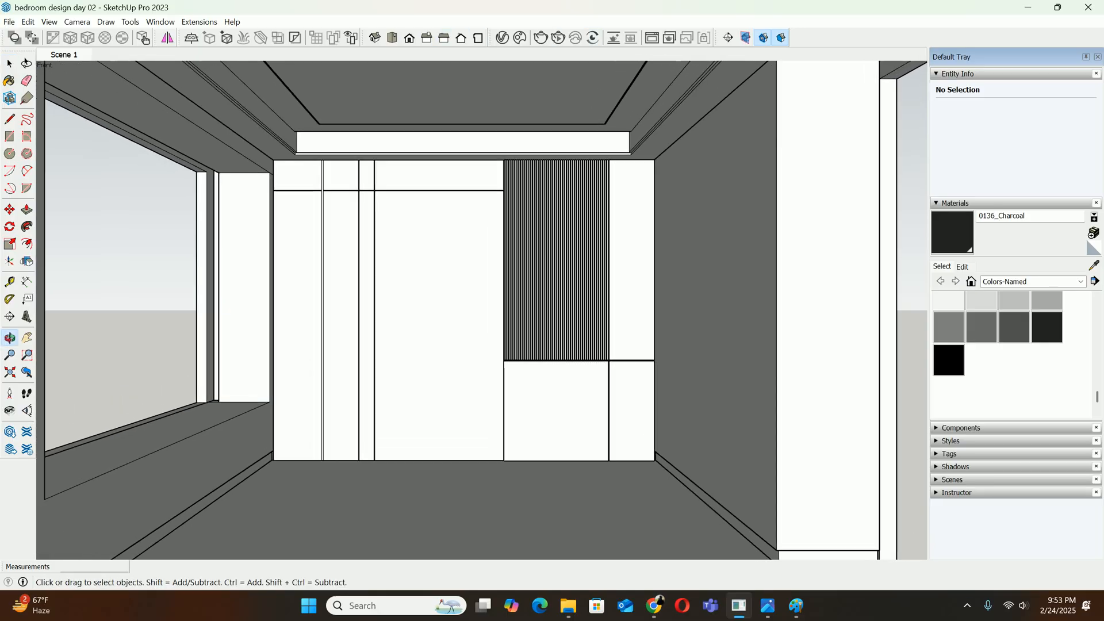
left_click(768, 606)
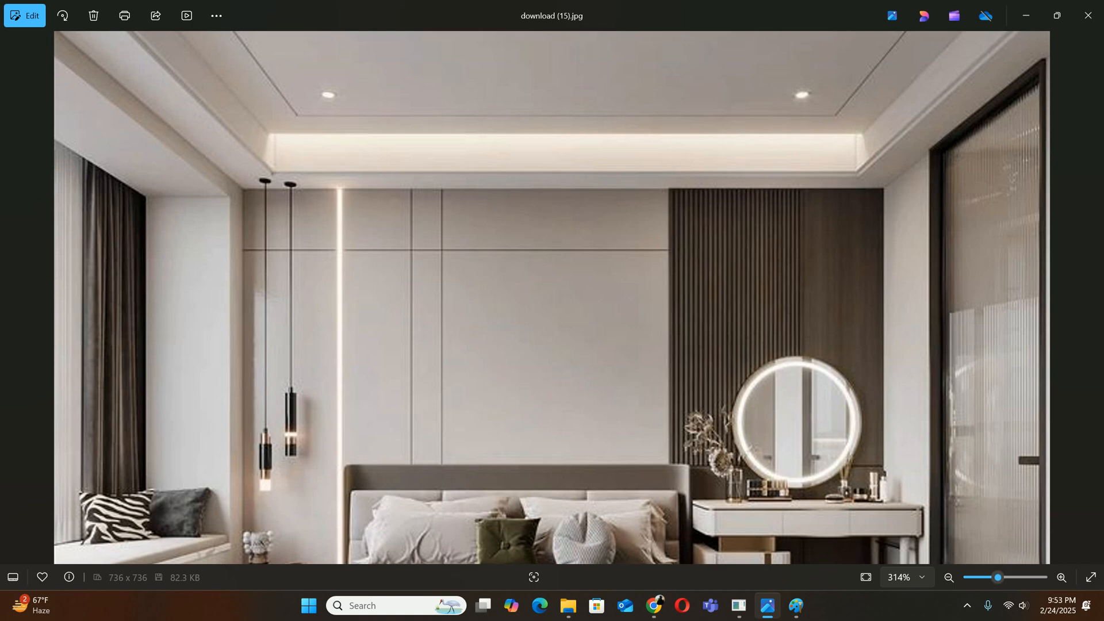
scroll(552, 172, "down", 5)
scroll(552, 298, "up", 2)
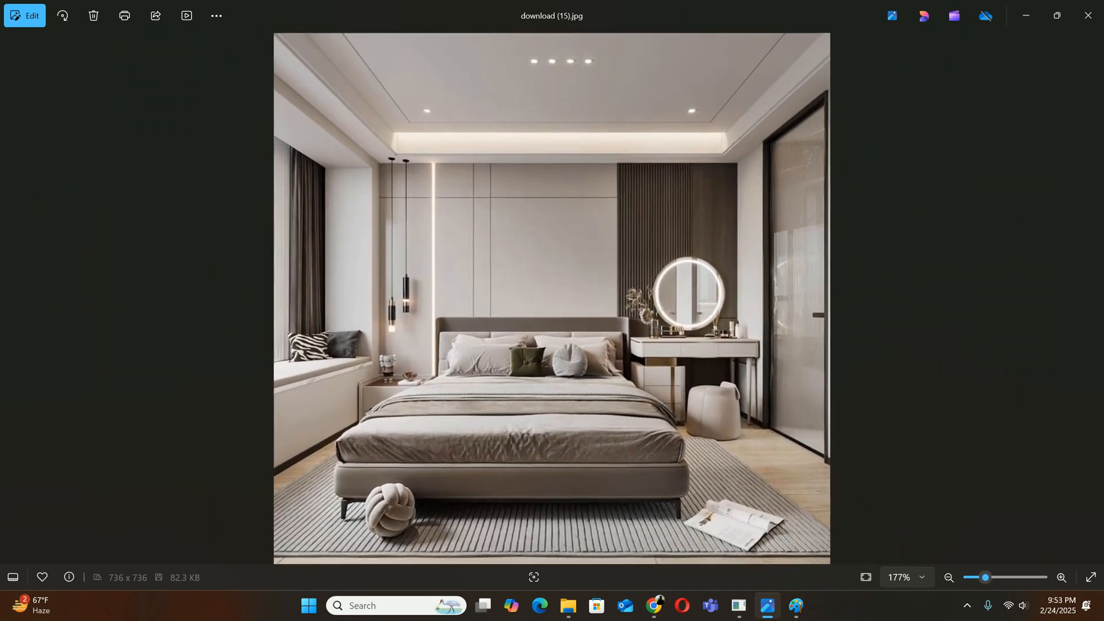
left_click(1026, 15)
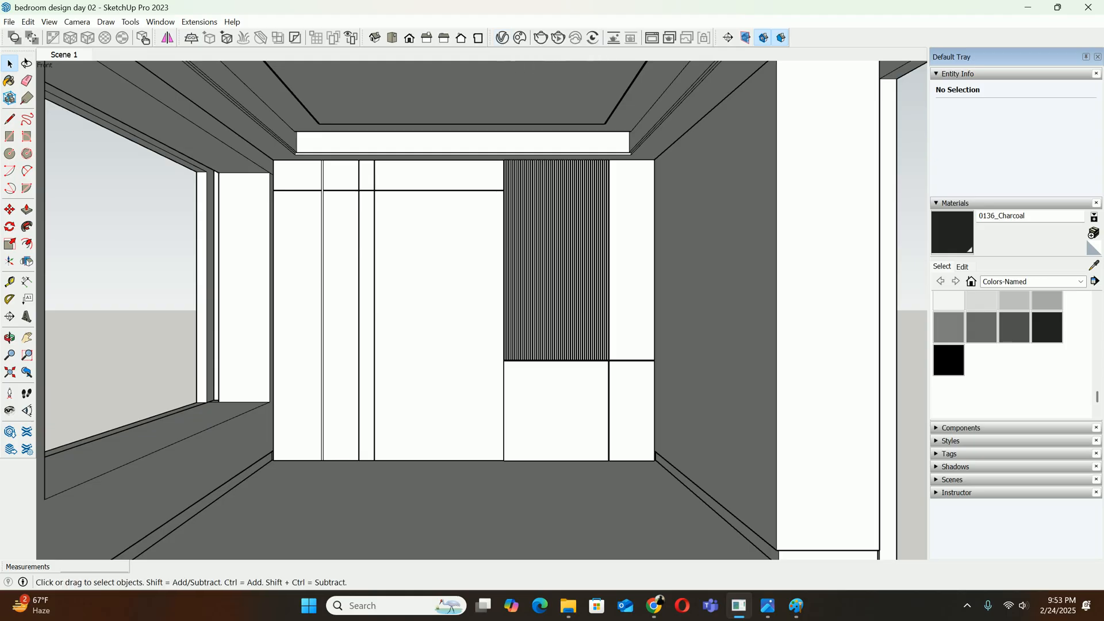
Undock the V-Ray for SketchUp toolbar and float it over the model
left_click_drag(492, 37, 454, 145)
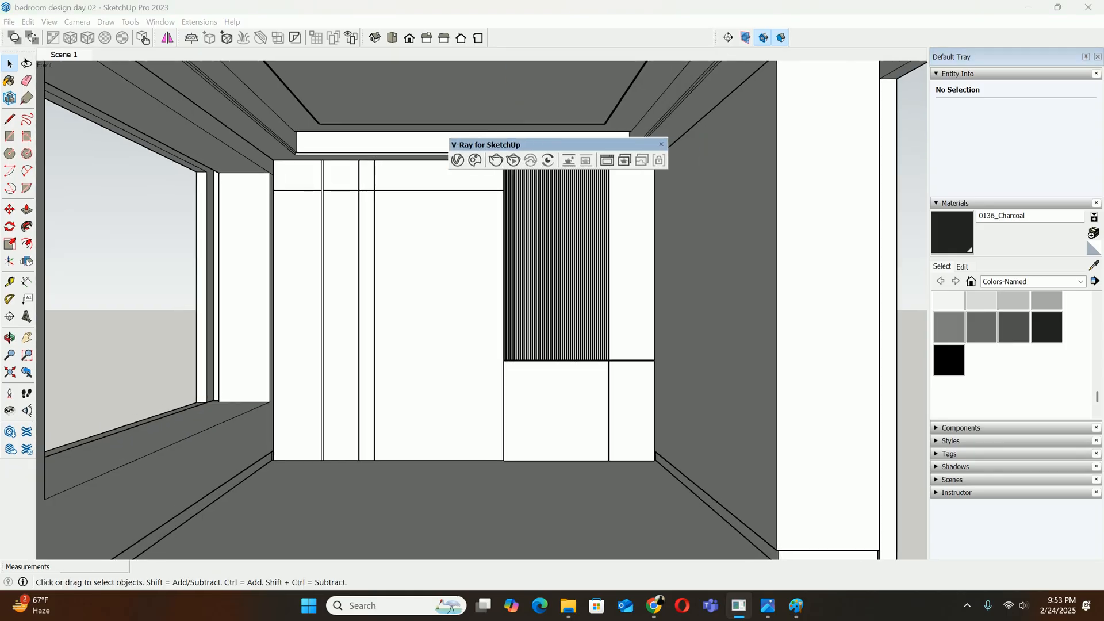
Hide and redisplay the V-Ray for SketchUp toolbar, docking it in the upper toolbar row beside the standard view tools
left_click(662, 145)
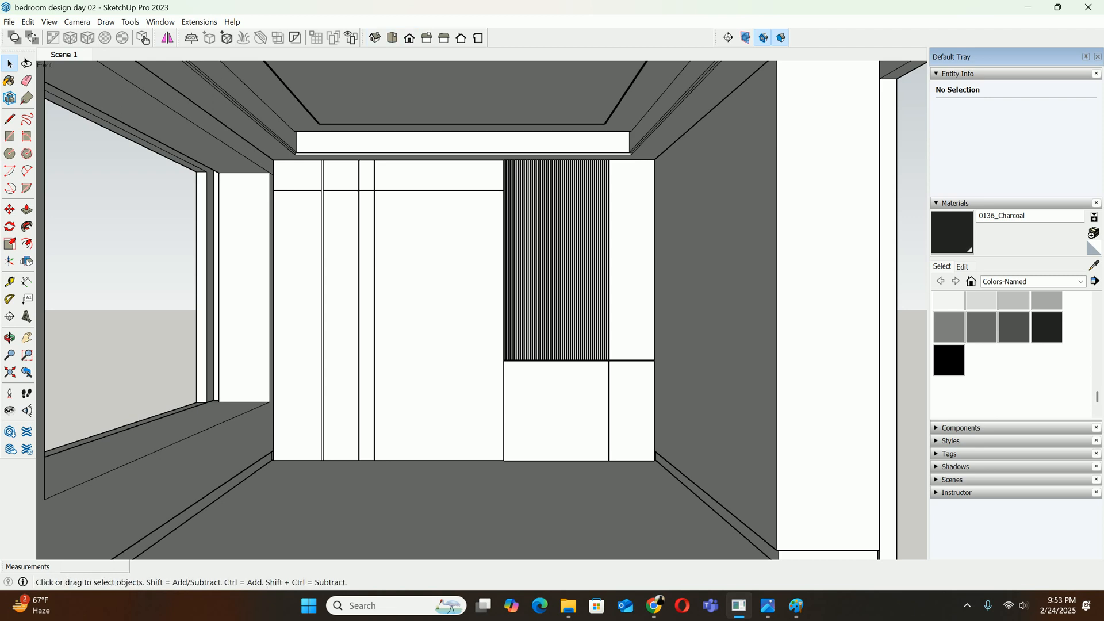
right_click(532, 38)
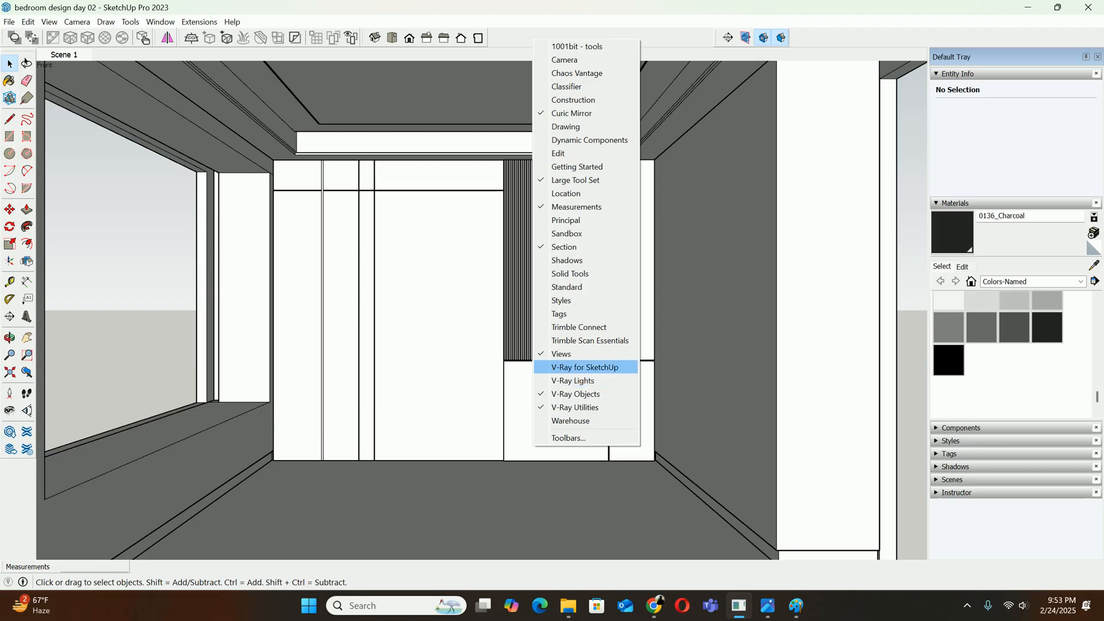
left_click(585, 367)
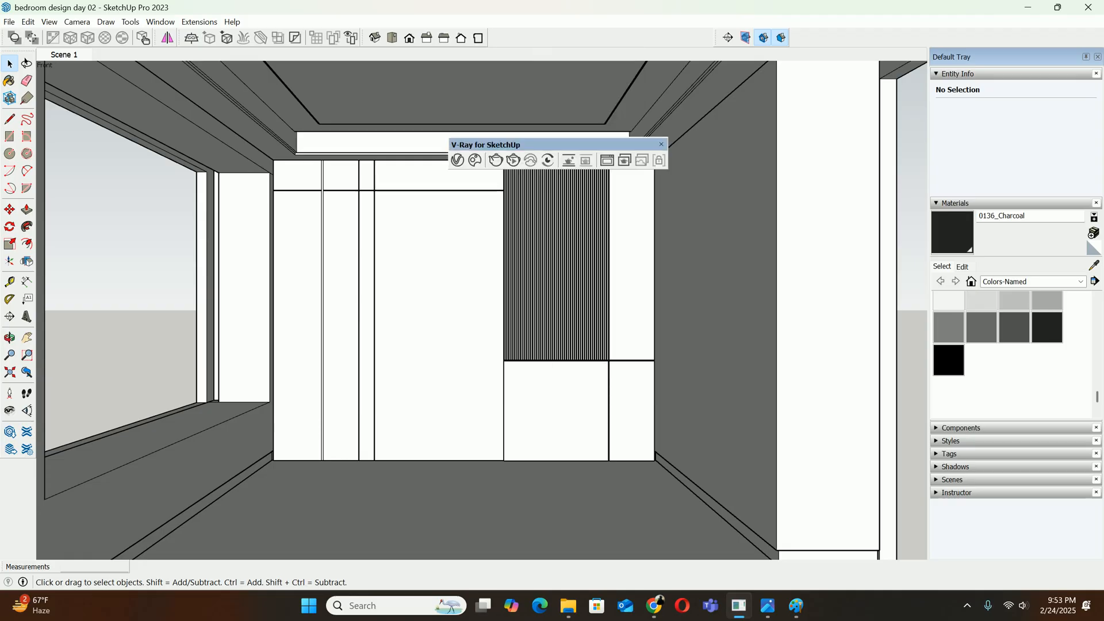
left_click_drag(523, 145, 561, 39)
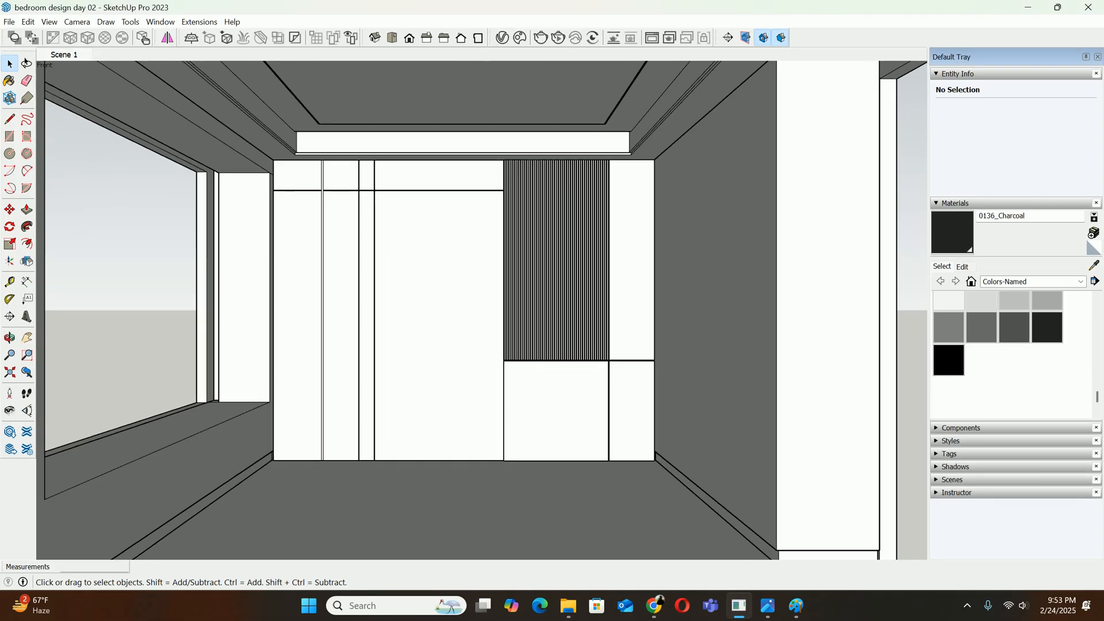
Display the V-Ray Lights toolbar alongside the docked V-Ray for SketchUp tools
right_click(829, 37)
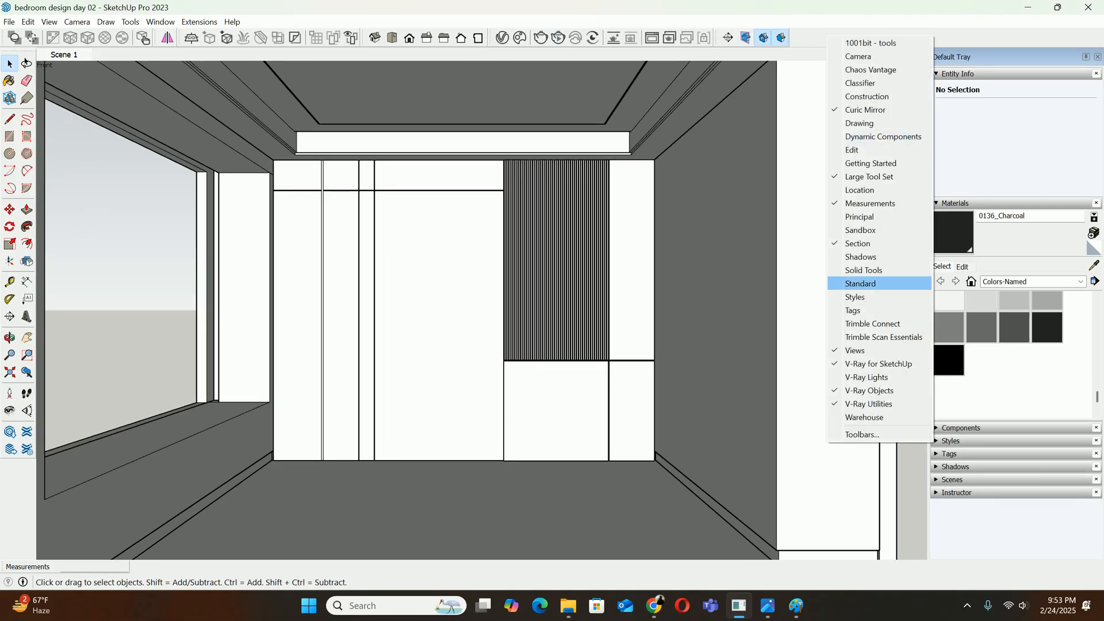
left_click(866, 377)
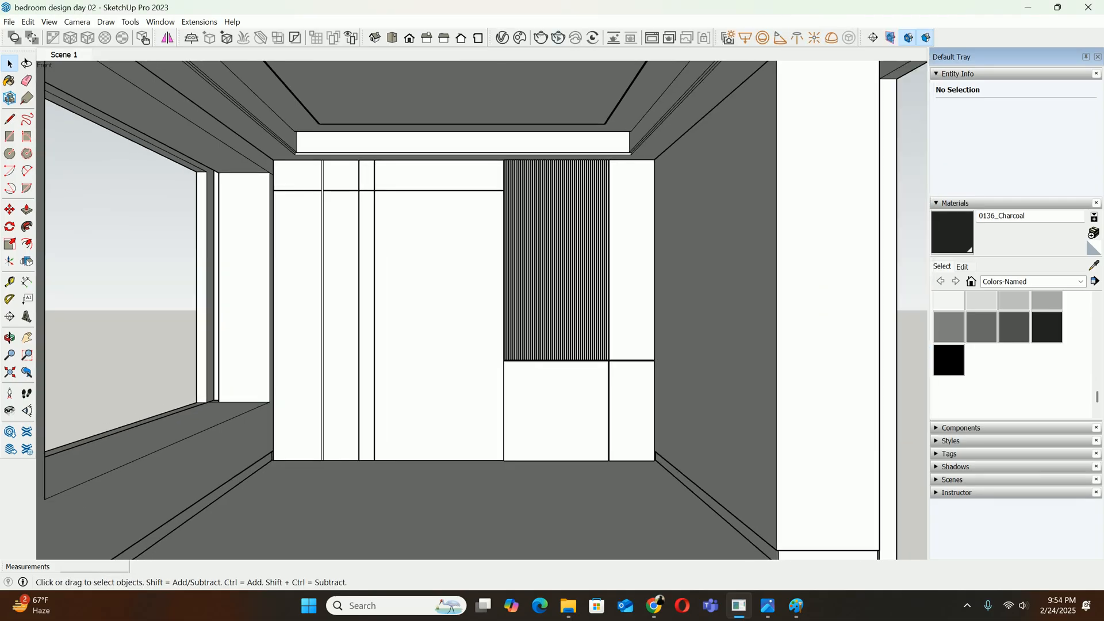
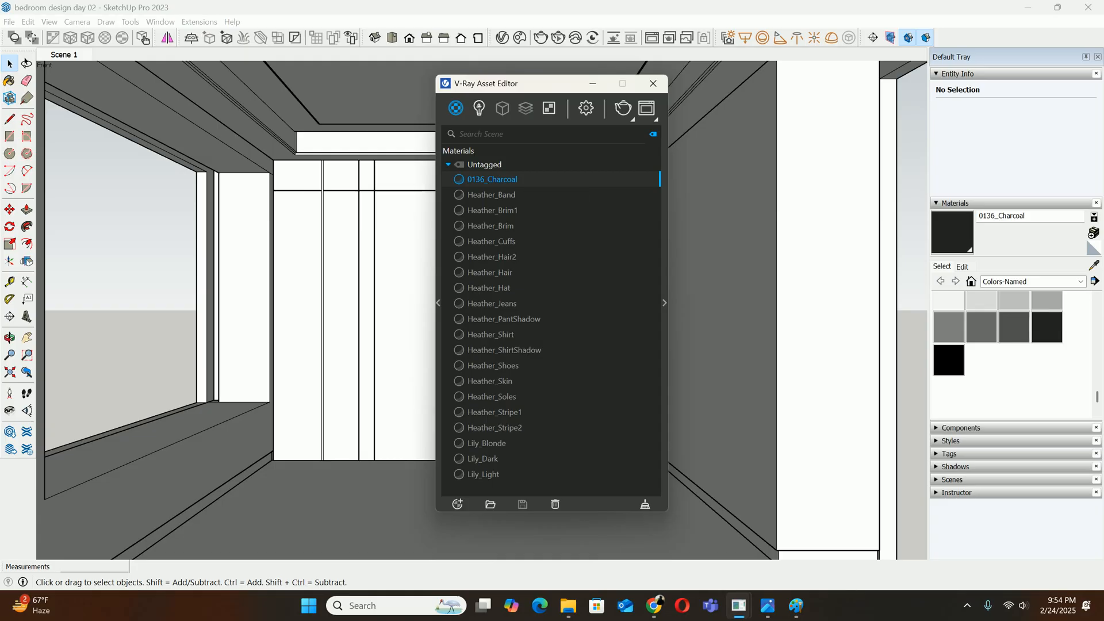
Delete the Heather and Lily materials, from Heather_Band to Lily_Light, leaving only 0136_Charcoal in the V-Ray material list
left_click(491, 195)
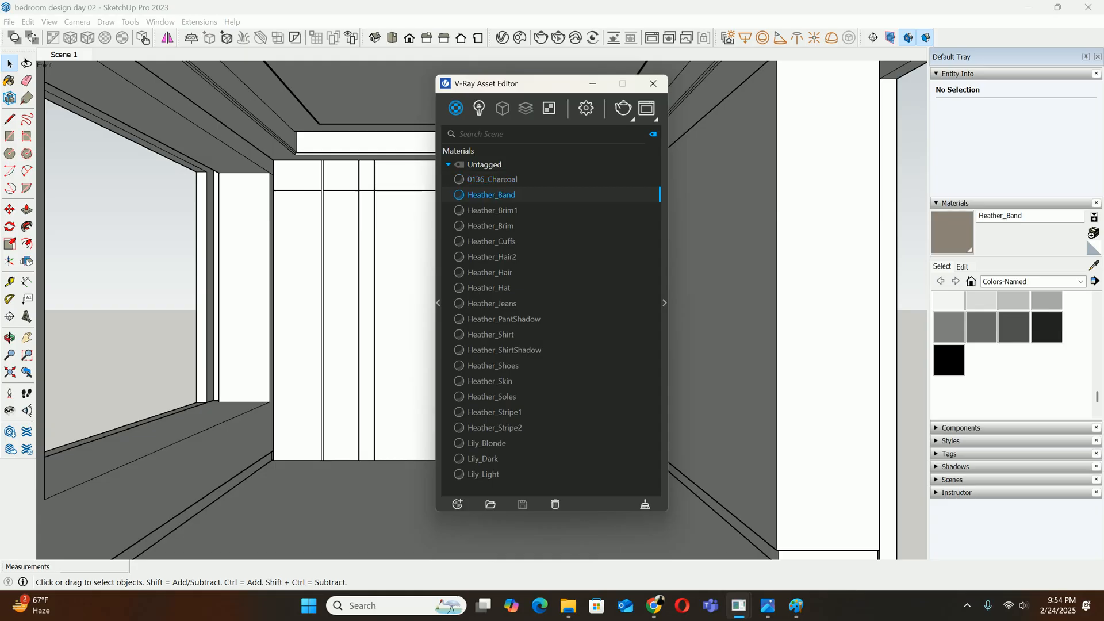
left_click(484, 474)
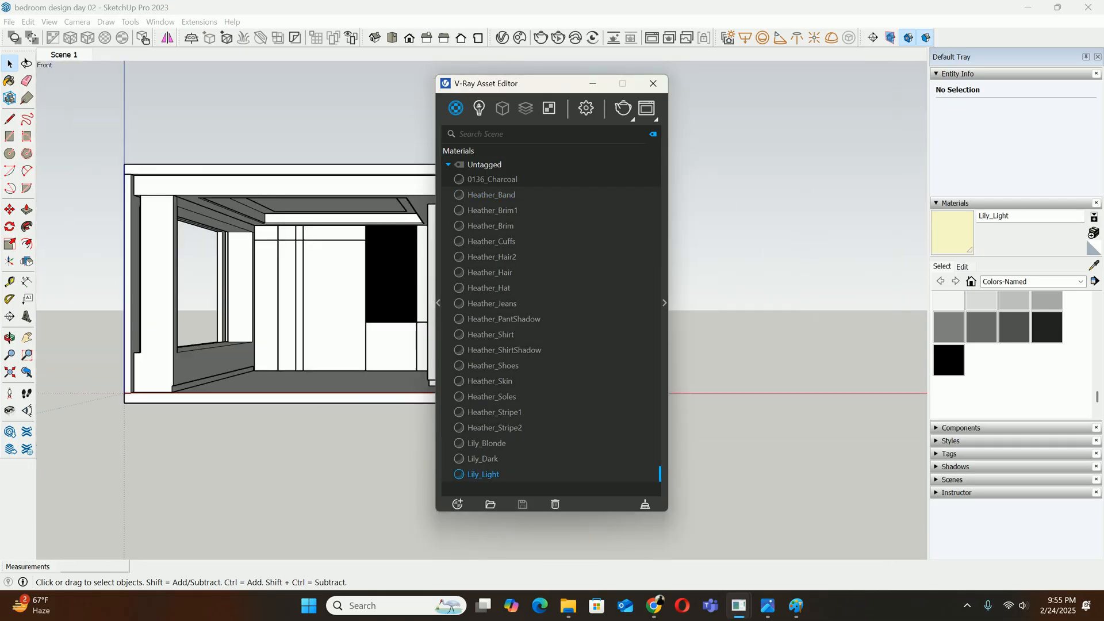
right_click(490, 231)
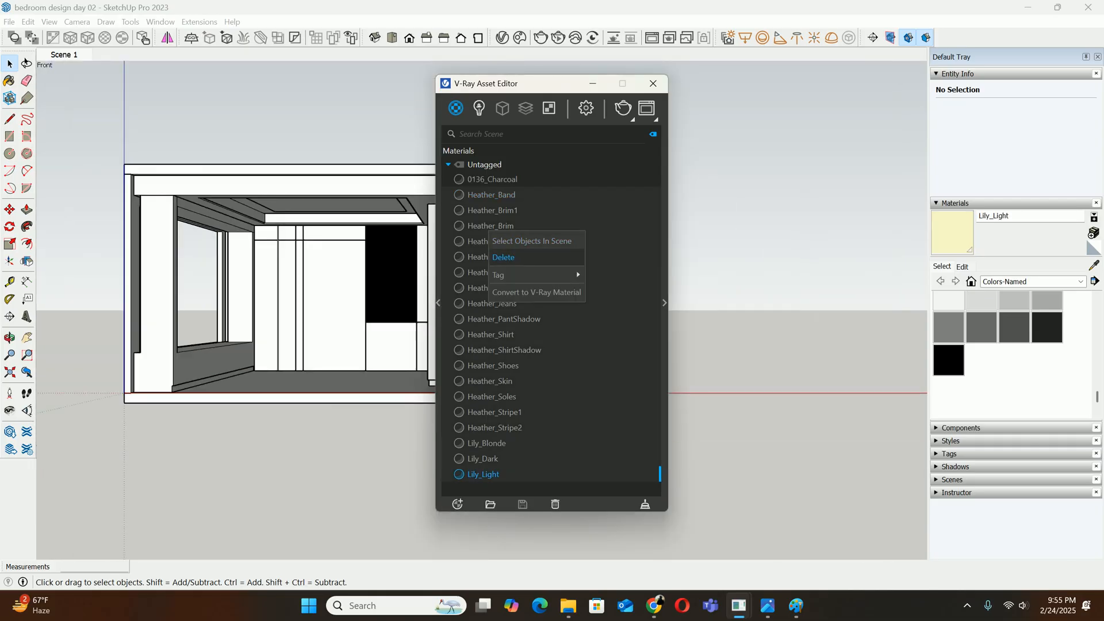
left_click(518, 256)
key("Return")
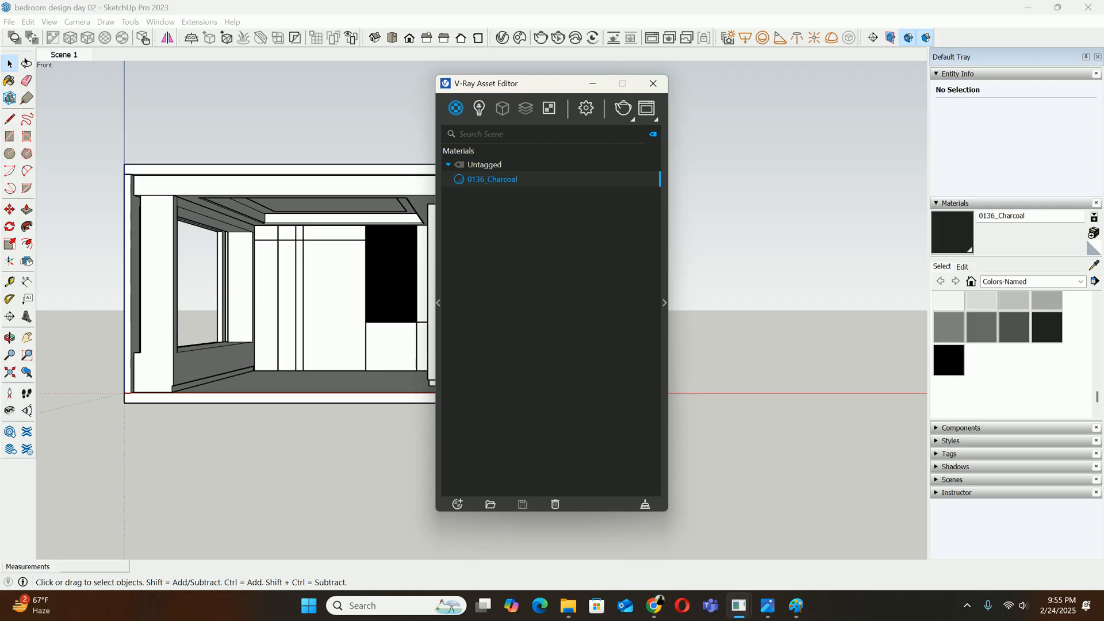
Create a new V-Ray material of the Emissive type
scroll(347, 252, "up", 5)
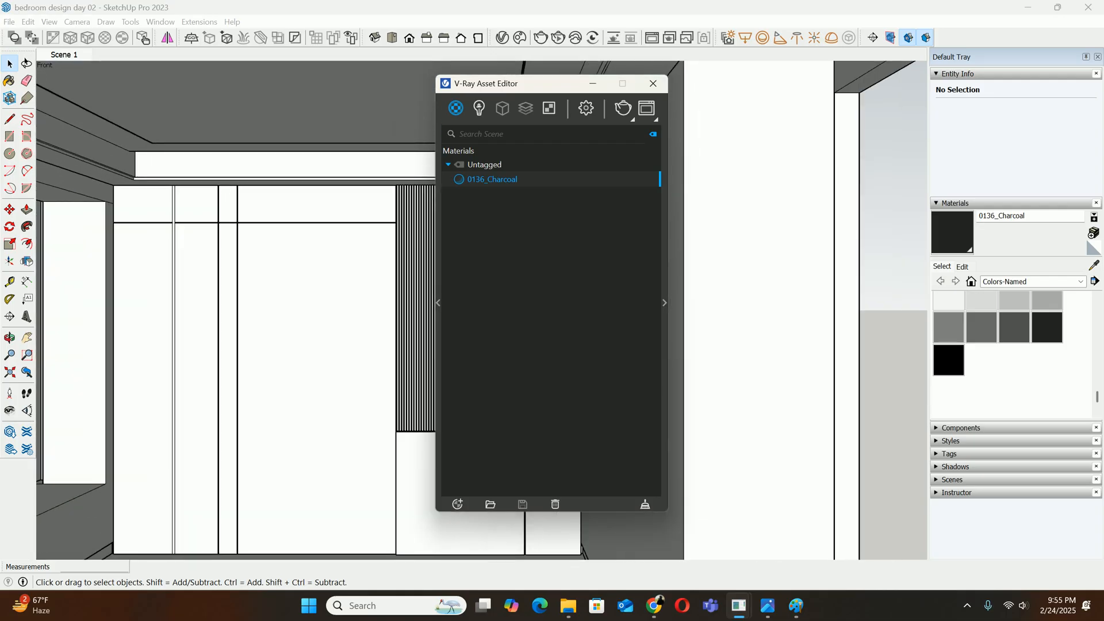
scroll(311, 230, "down", 5)
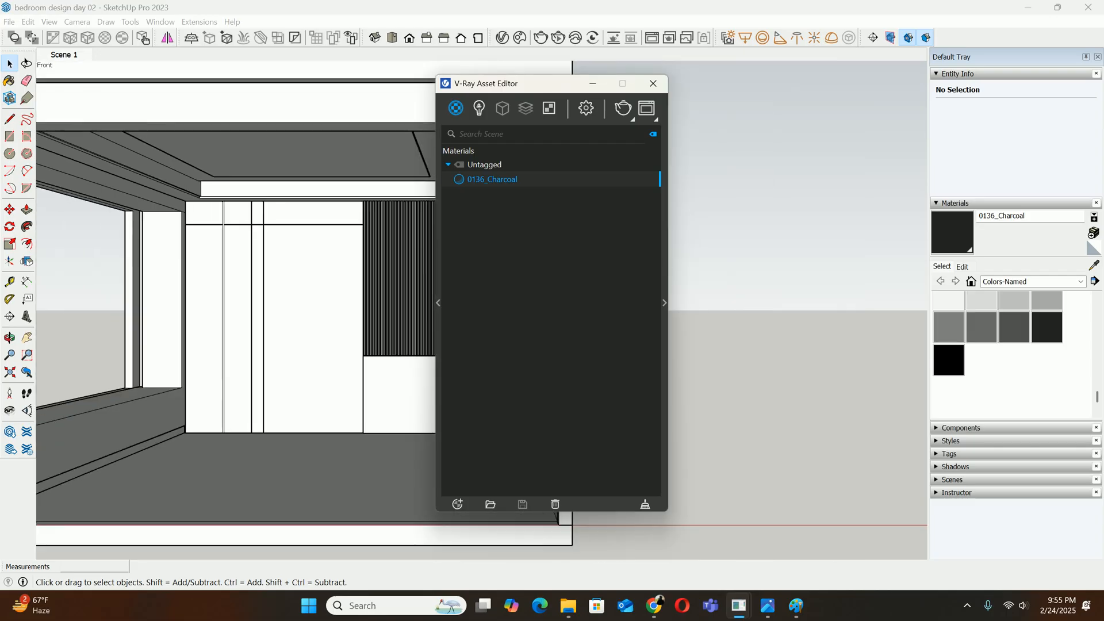
scroll(288, 221, "up", 4)
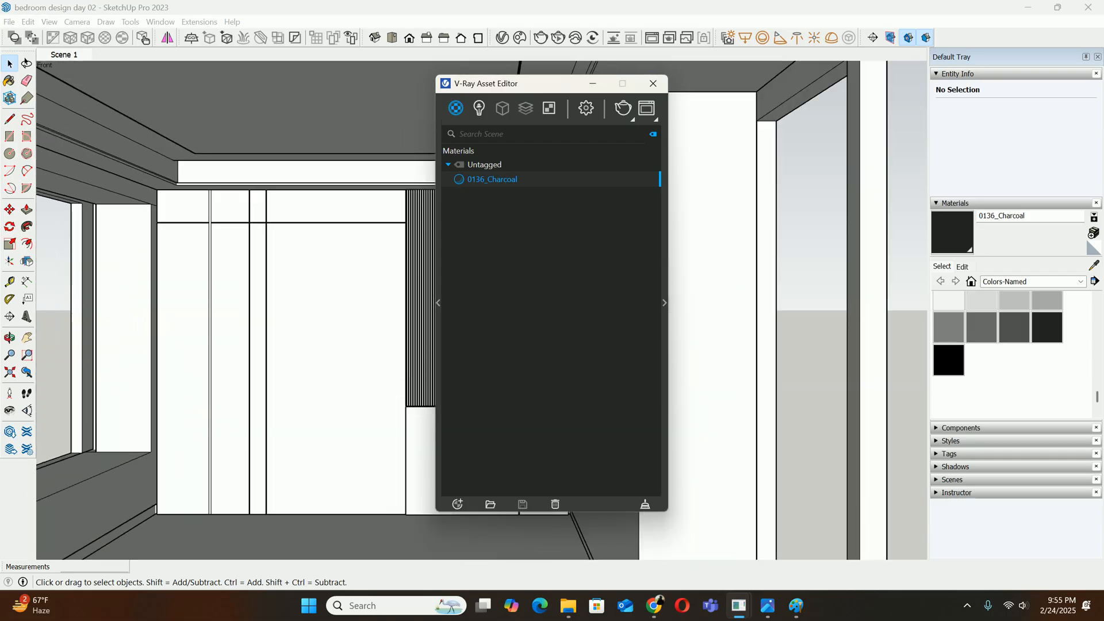
scroll(165, 145, "up", 5)
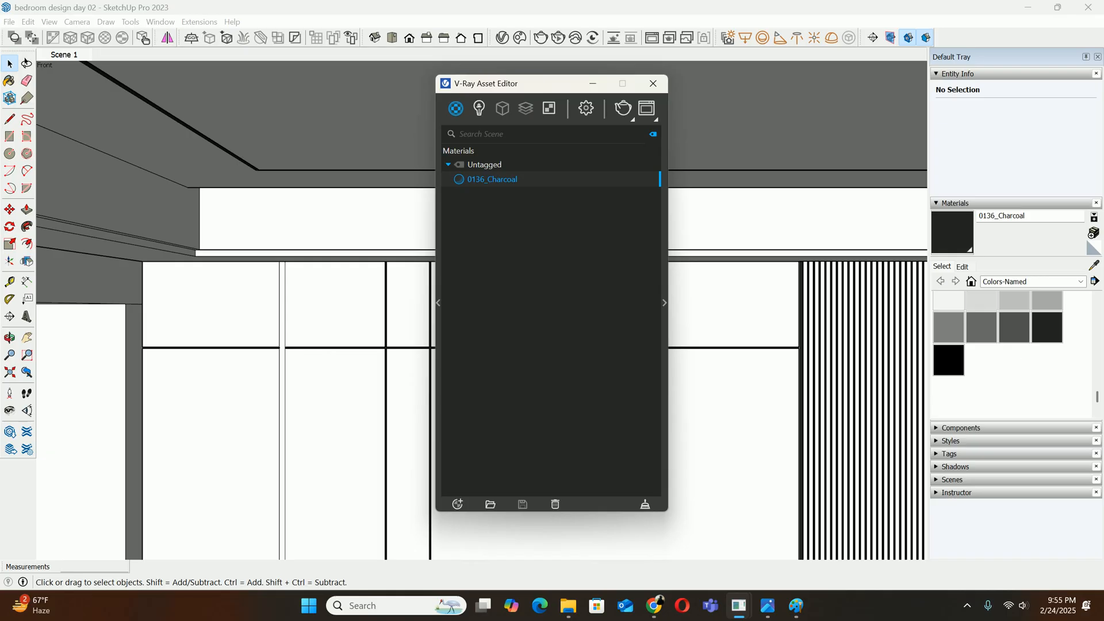
left_click(457, 504)
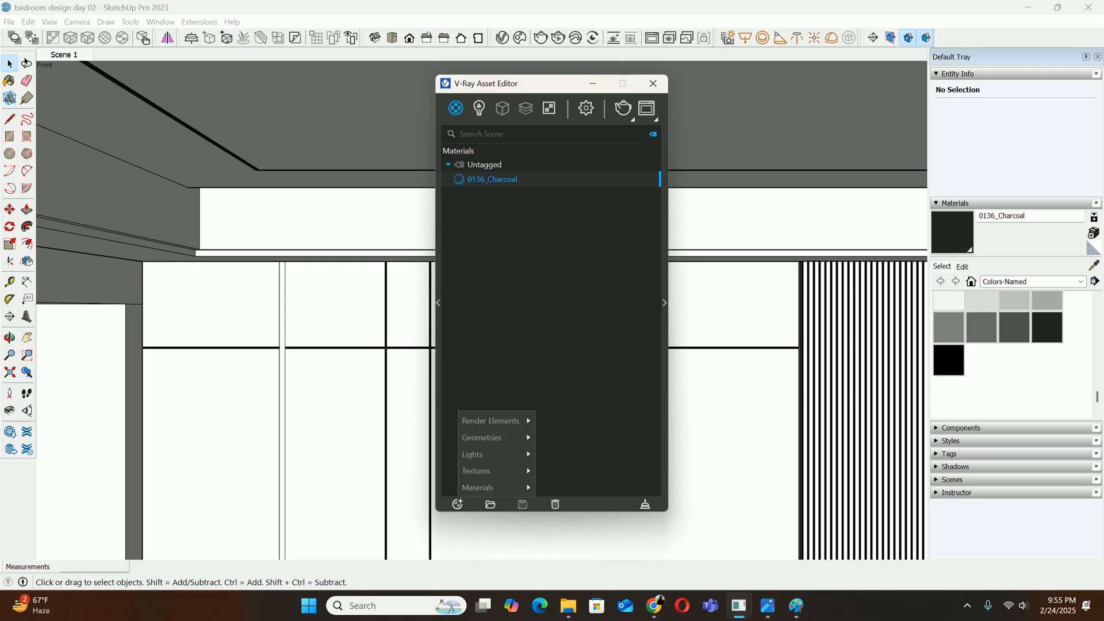
mouse_move(483, 487)
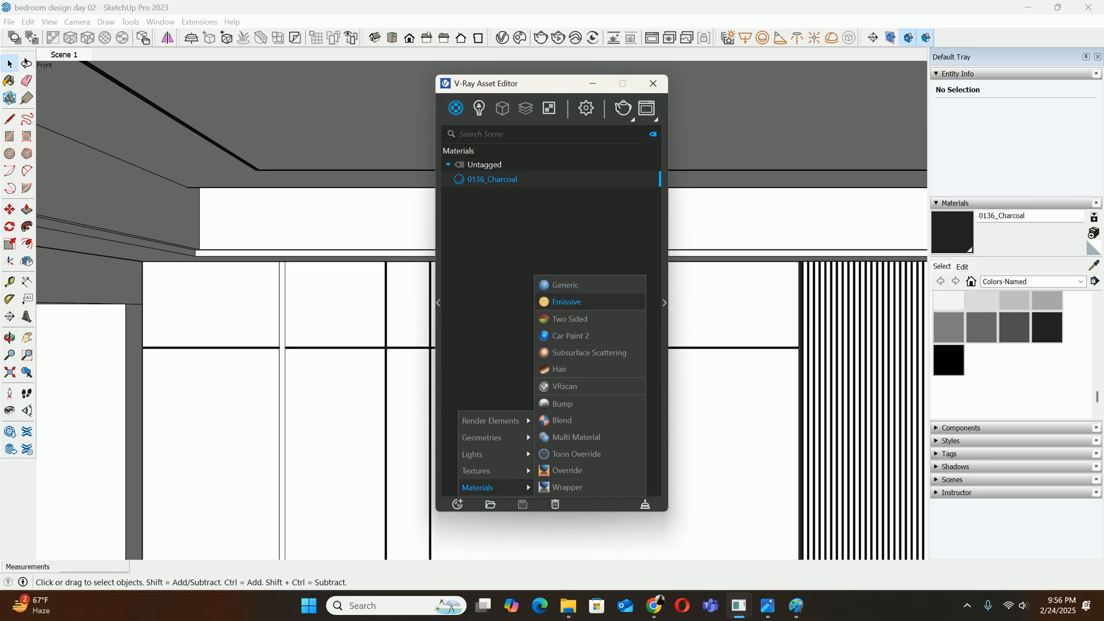
left_click(566, 301)
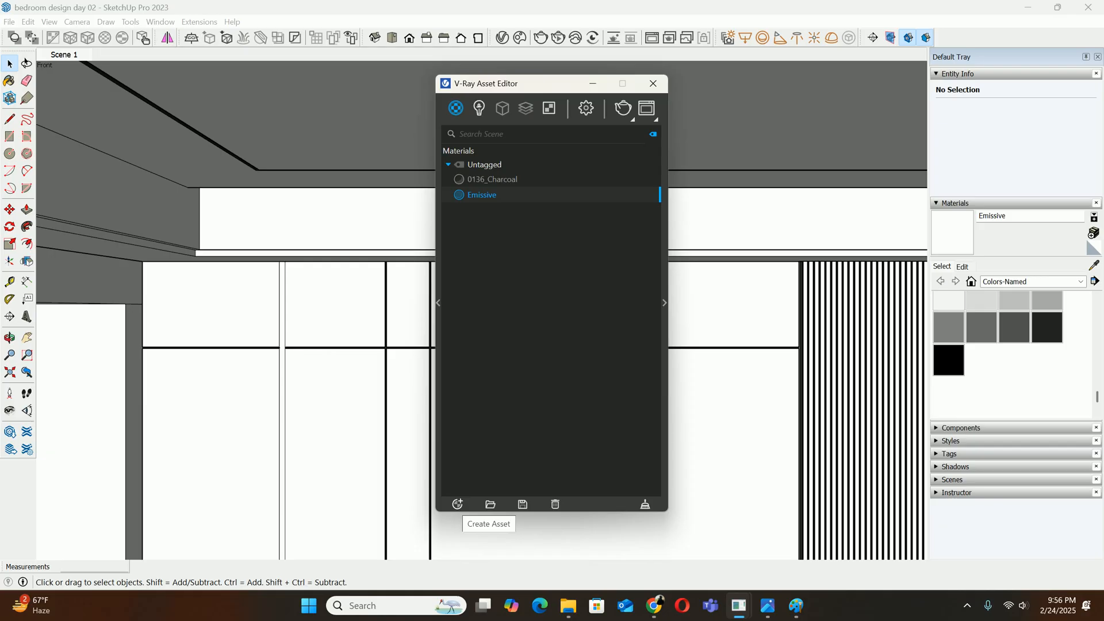
left_click(457, 505)
mouse_move(478, 488)
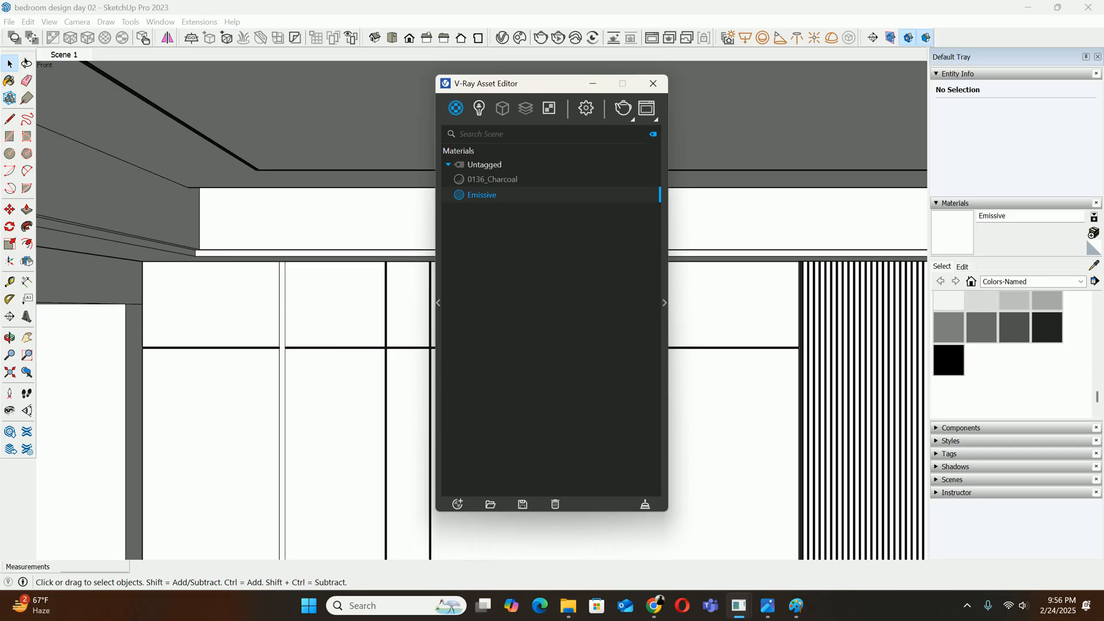
Set the Emissive material's colour to a warm cream with hue about 0.122 and saturation about 0.251
left_click(665, 303)
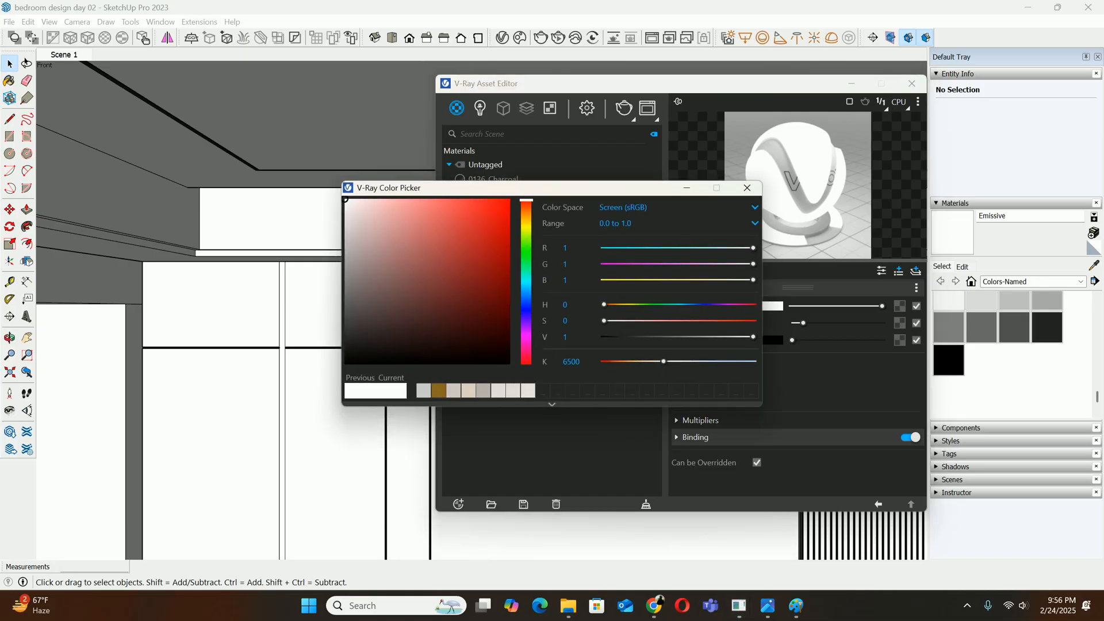
left_click_drag(526, 201, 526, 220)
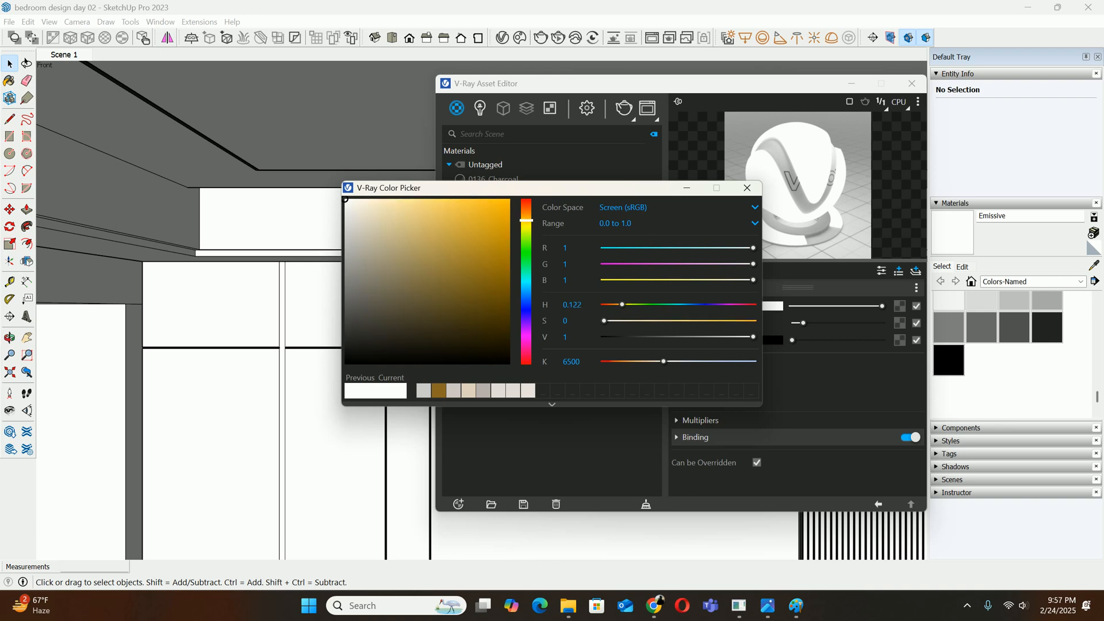
left_click_drag(346, 200, 386, 199)
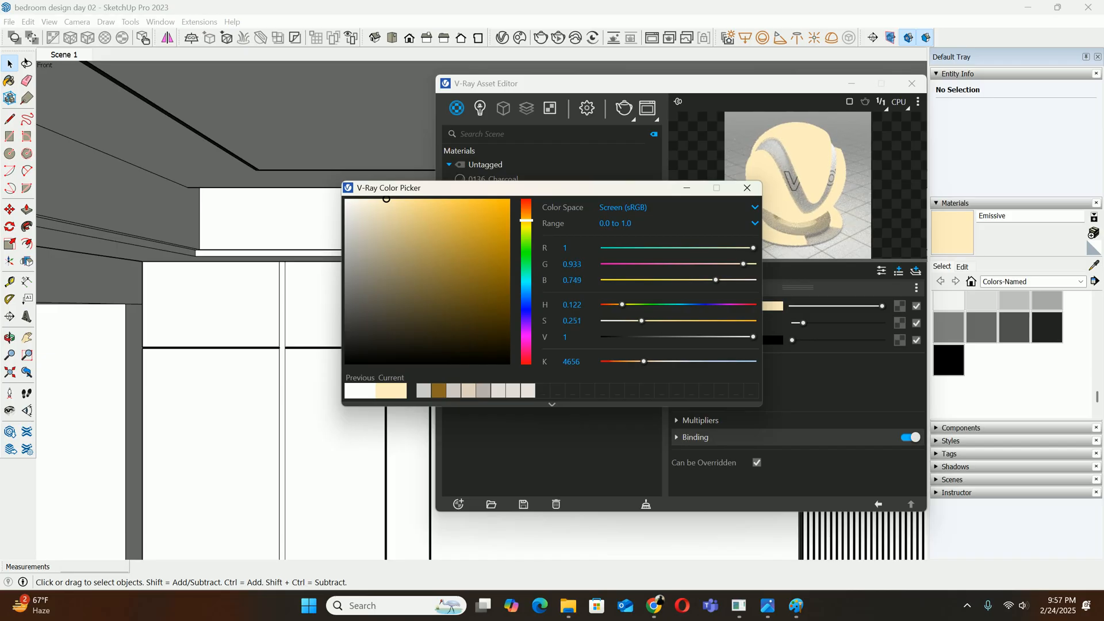
left_click(747, 188)
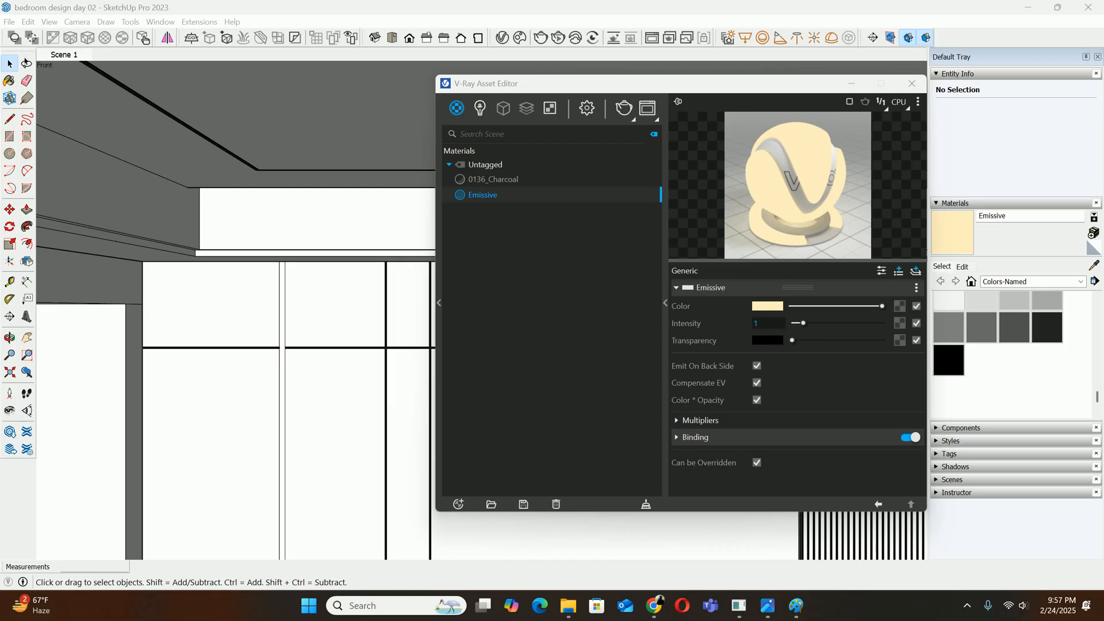
Set the Emissive material's intensity to 1.5 and close the V-Ray Asset Editor
left_click(764, 323)
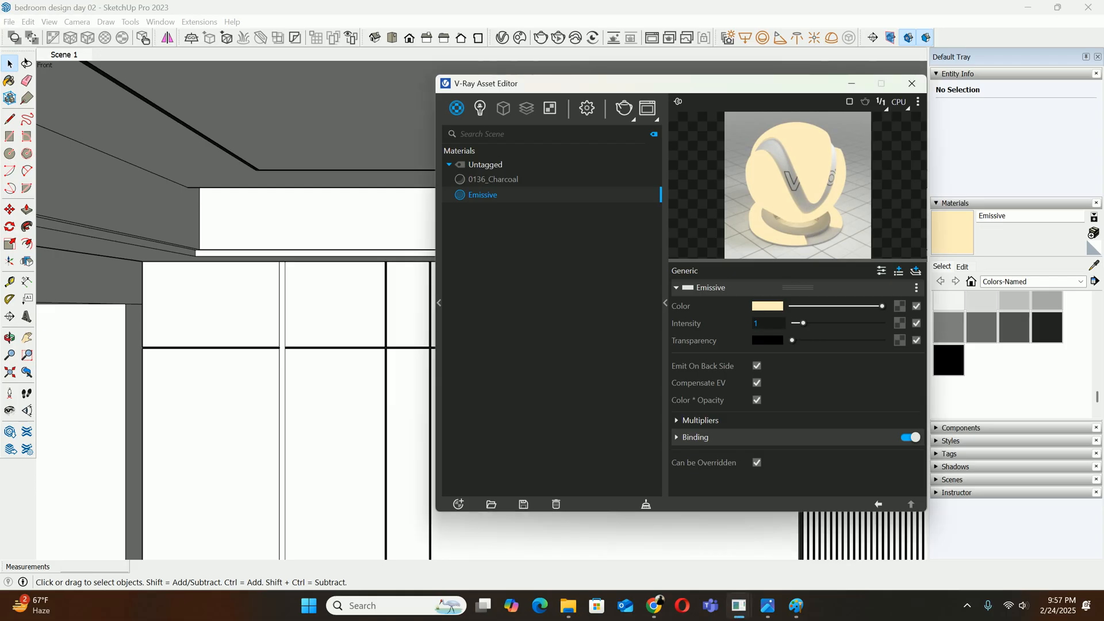
type("2")
key("Return")
key("BackSpace")
type("1.5")
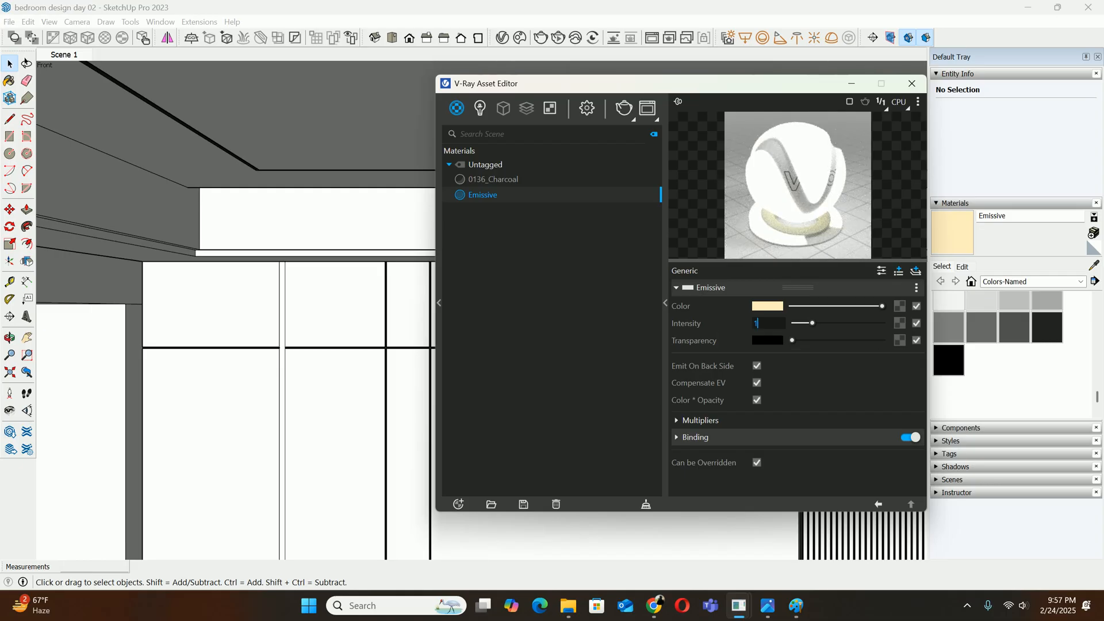
key("Return")
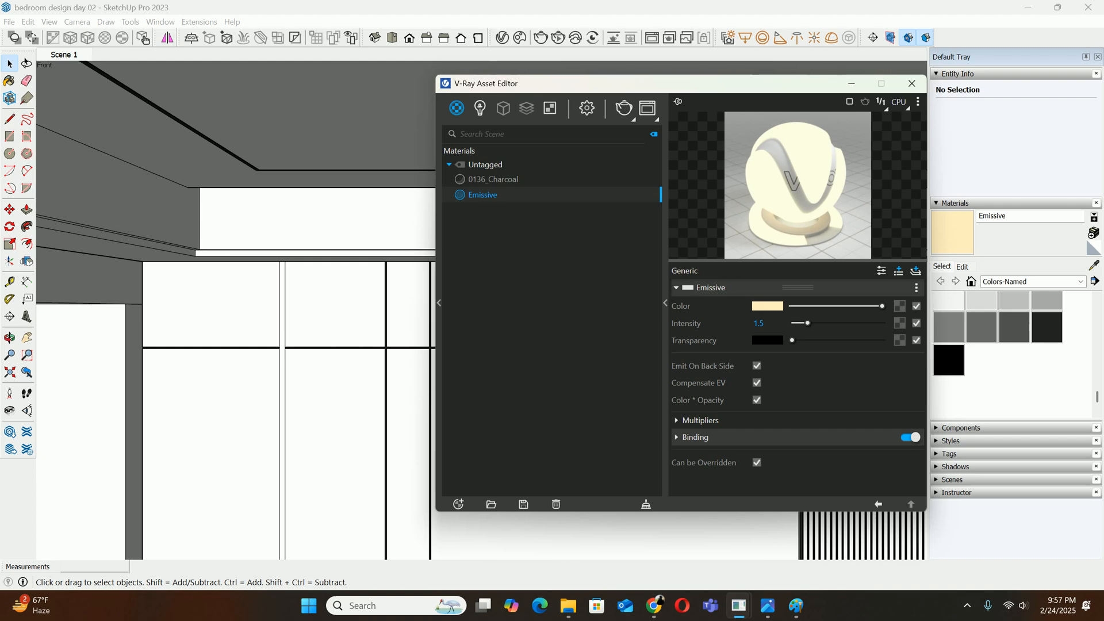
left_click(911, 83)
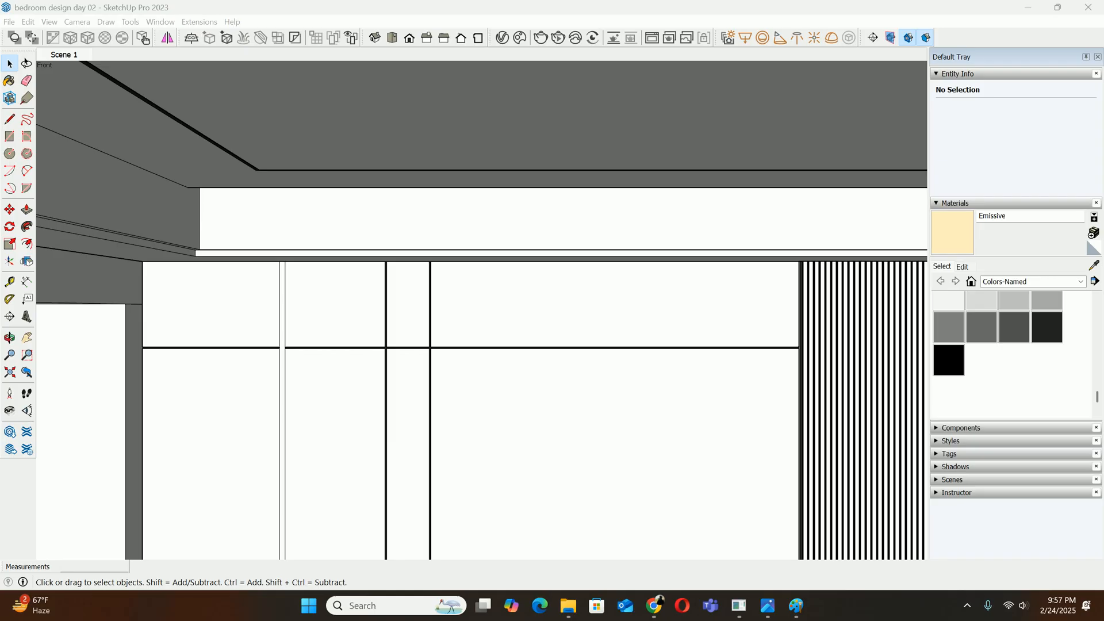
Check the reference photo download (15).jpg for the lit strip on the wall behind the bed
left_click(768, 605)
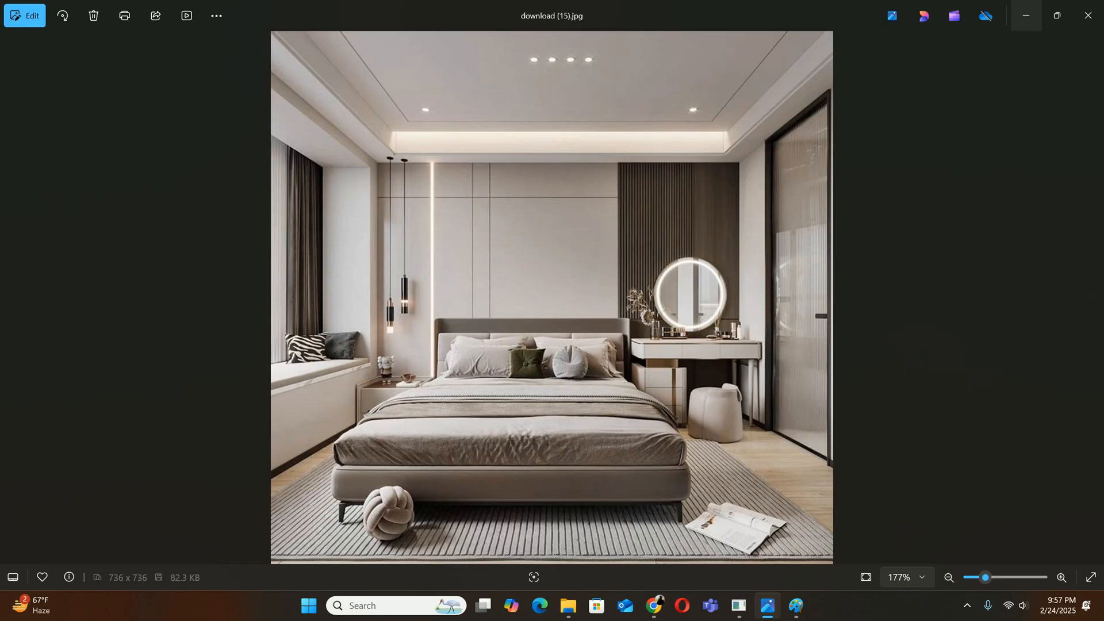
left_click(1026, 15)
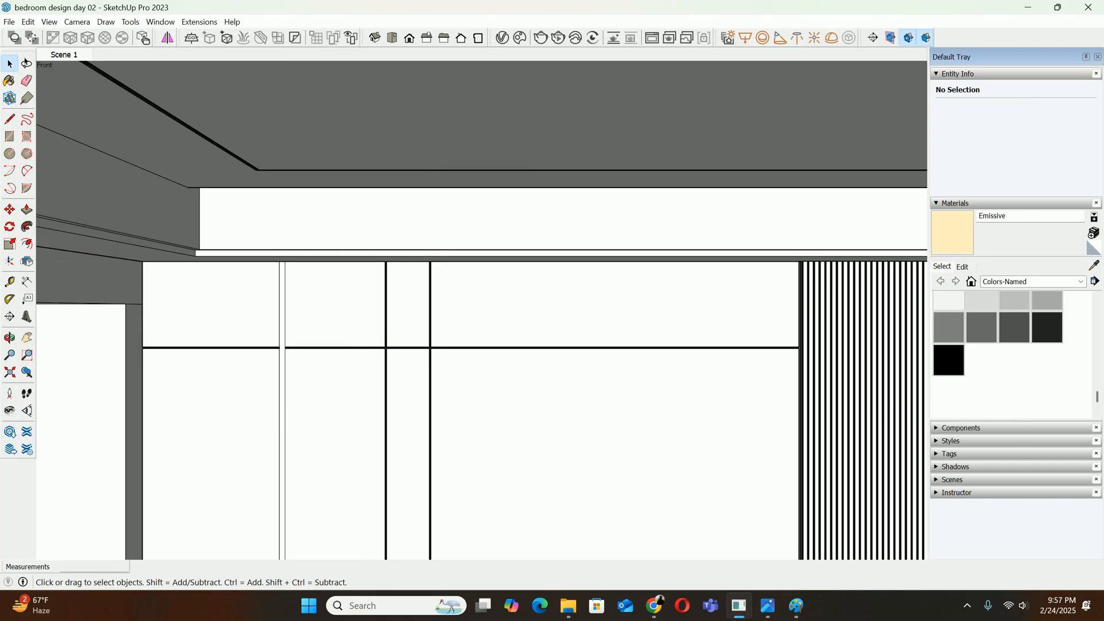
Try painting the whole grooved back wall panel group with the Emissive material, undo it and clear the selection
scroll(562, 280, "down", 9)
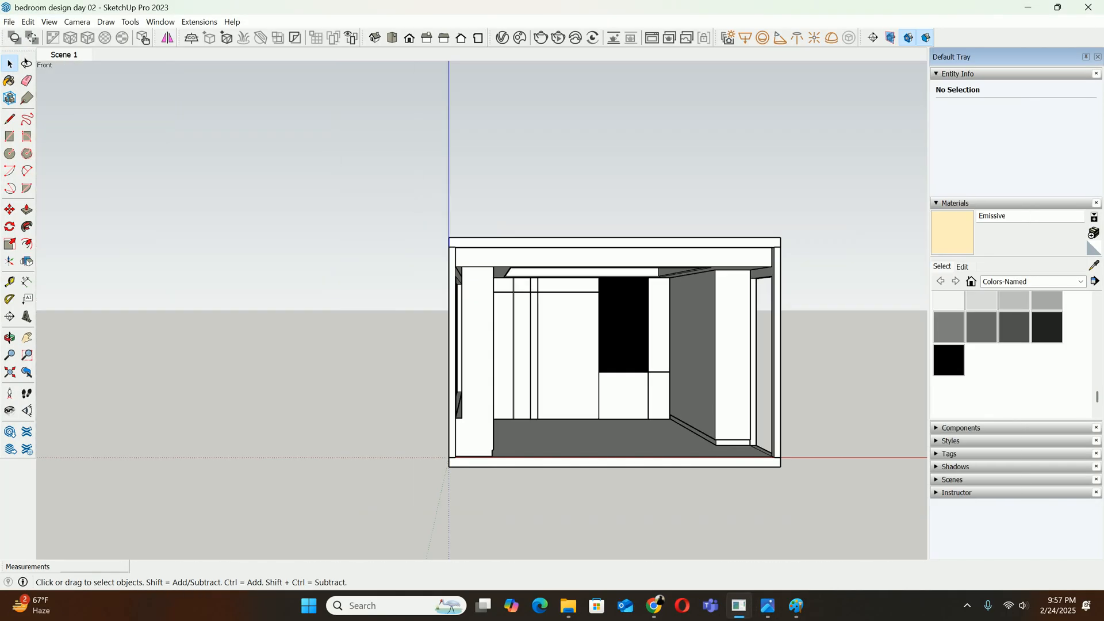
scroll(560, 325, "up", 3)
scroll(567, 354, "up", 1)
left_click(567, 354)
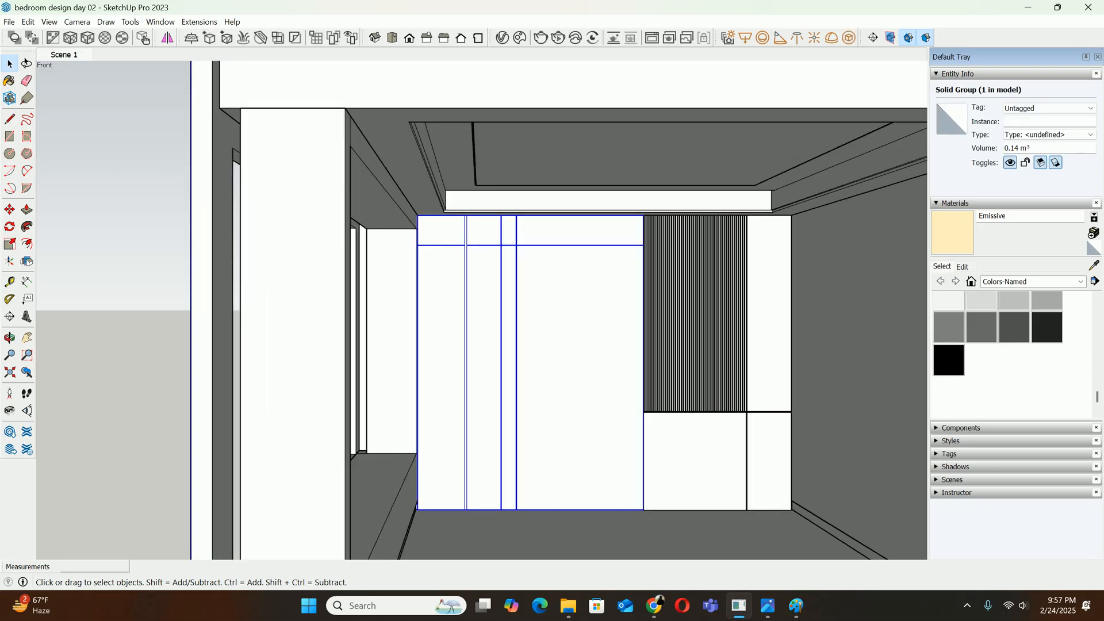
key("b")
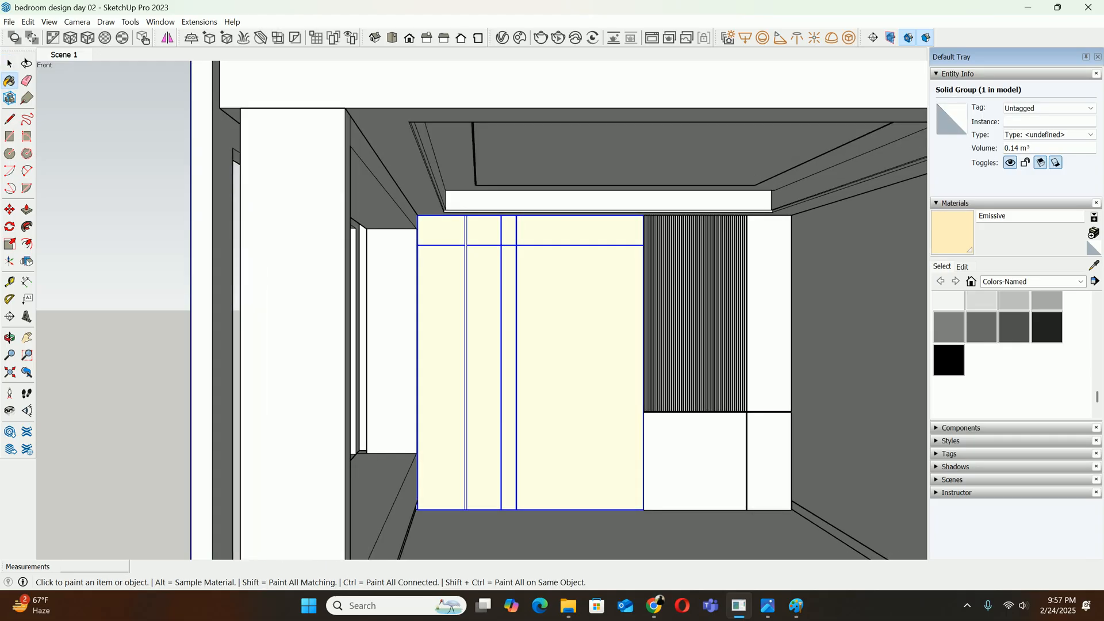
key("ctrl")
key("ctrl+z")
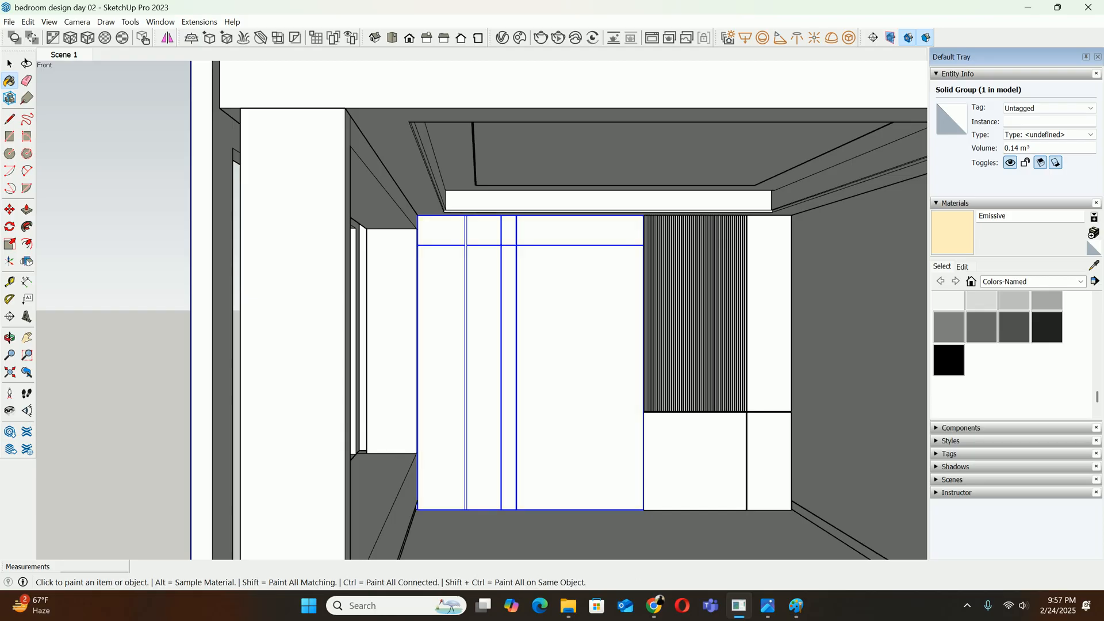
key("space")
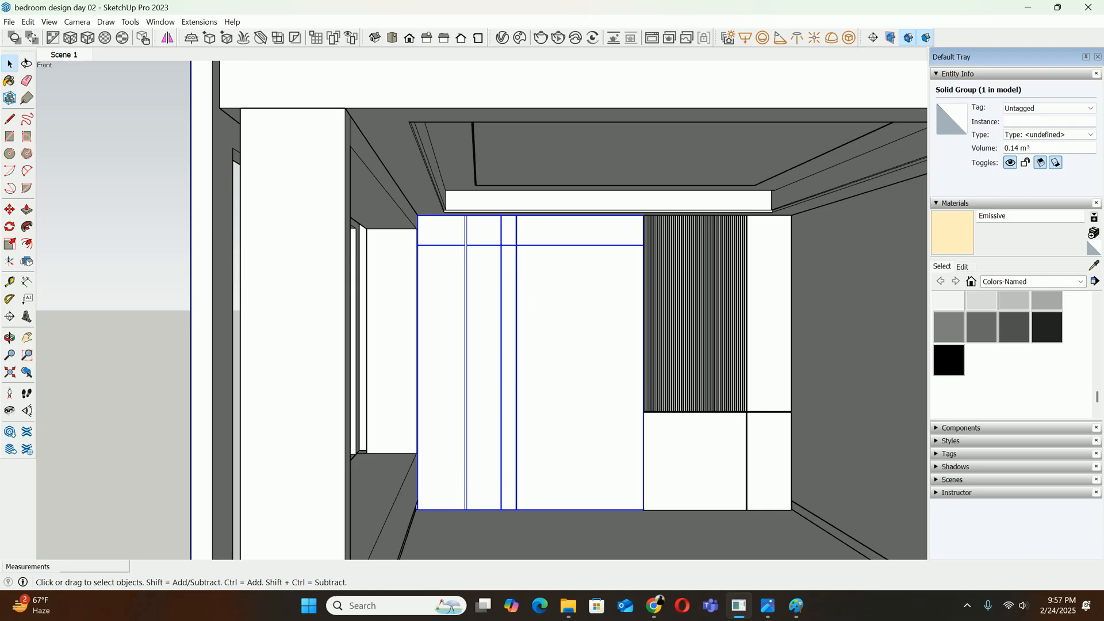
key("ctrl+t")
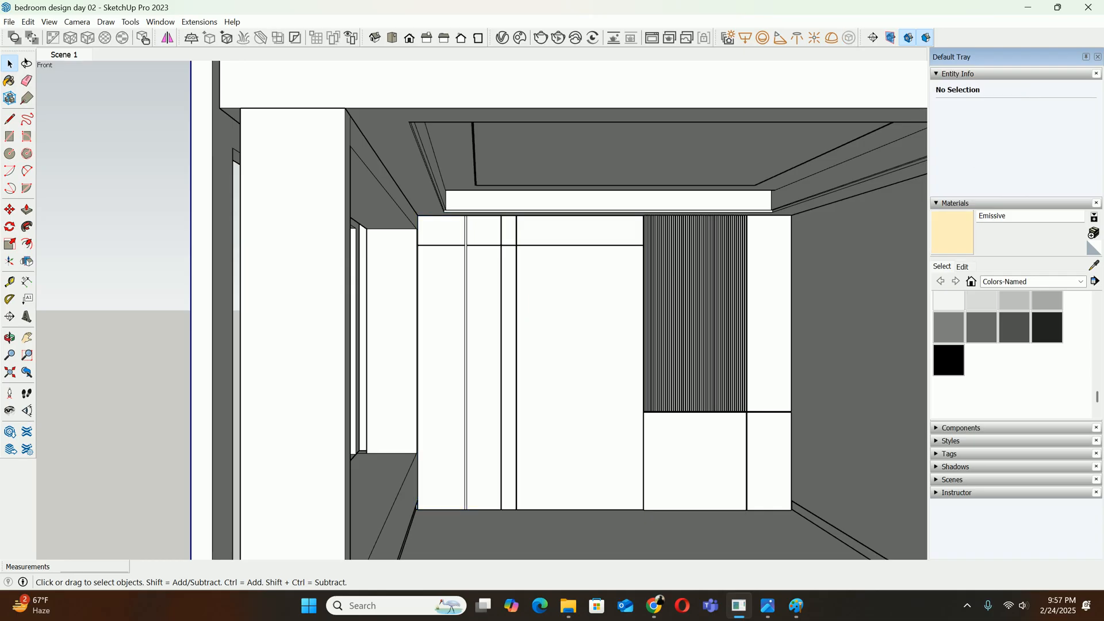
Paint the narrow vertical strip inside the back wall panel group with the Emissive material and restore the Scene 1 view
double_click(575, 345)
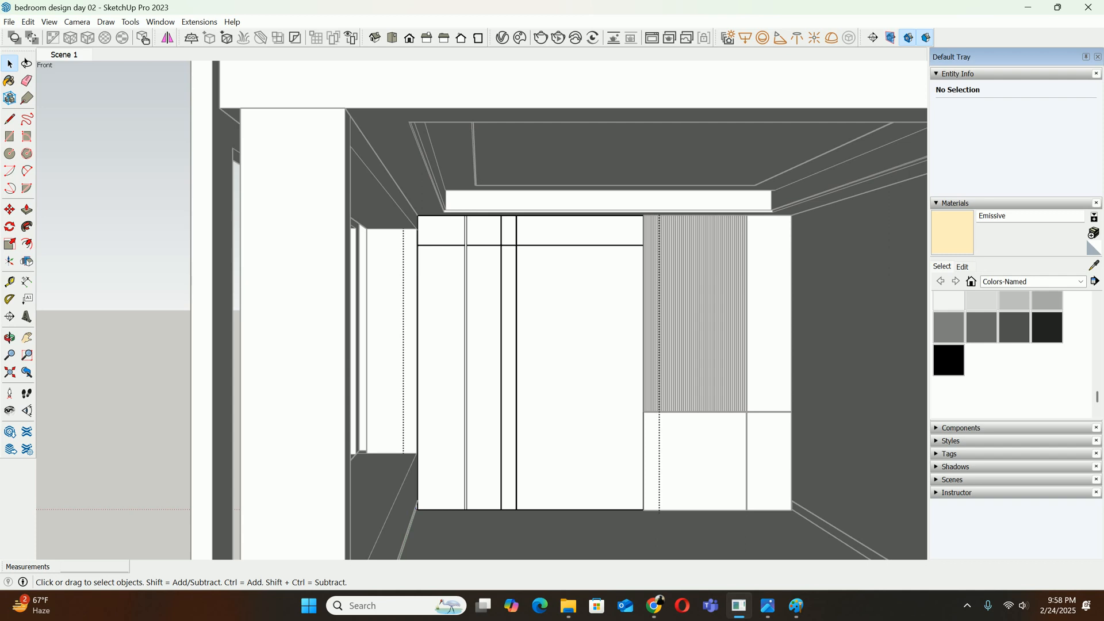
scroll(474, 244, "up", 10)
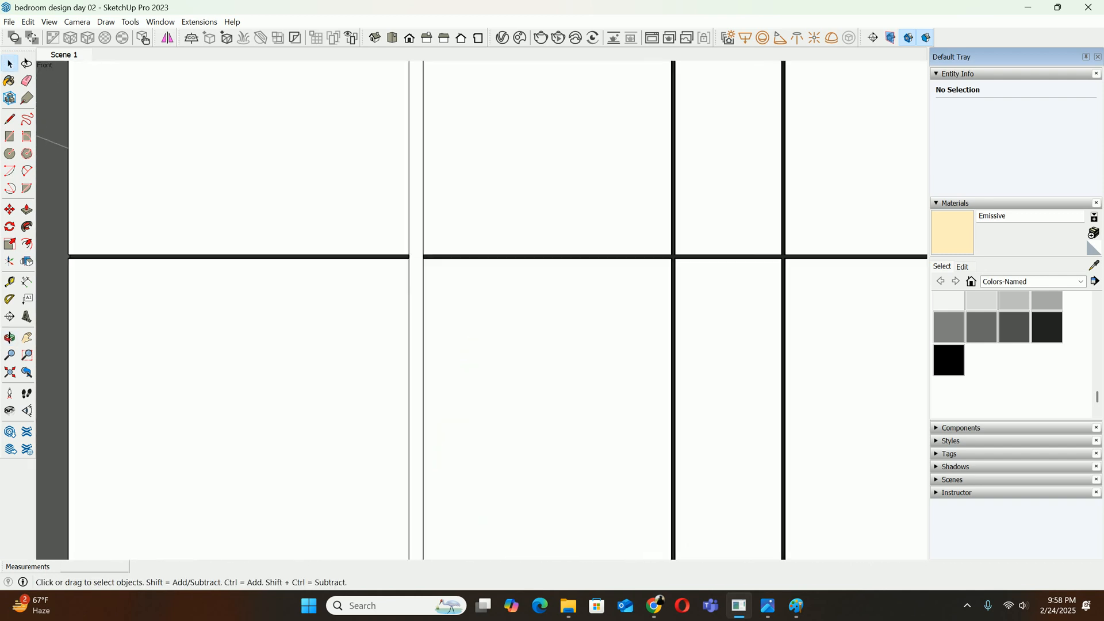
scroll(408, 190, "up", 2)
key("b")
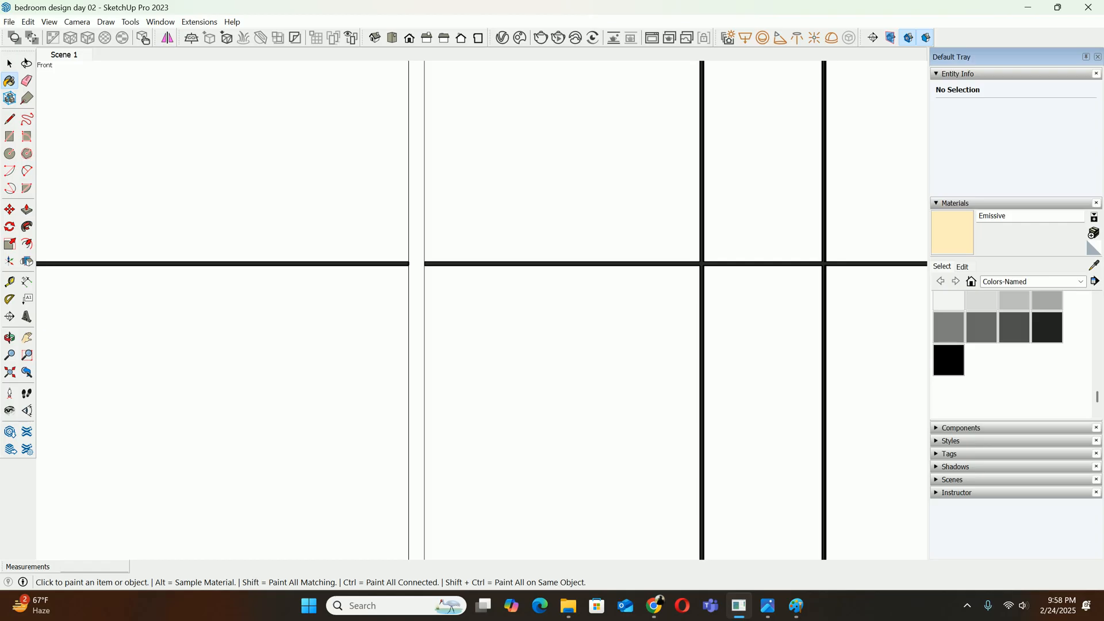
scroll(423, 229, "down", 9)
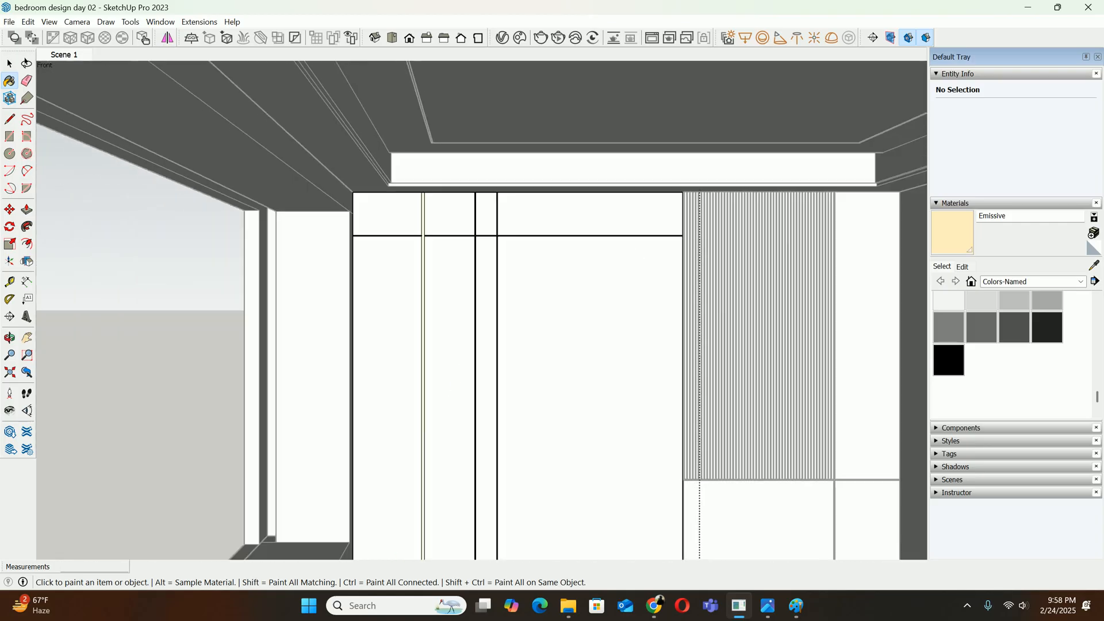
key("space")
left_click(63, 54)
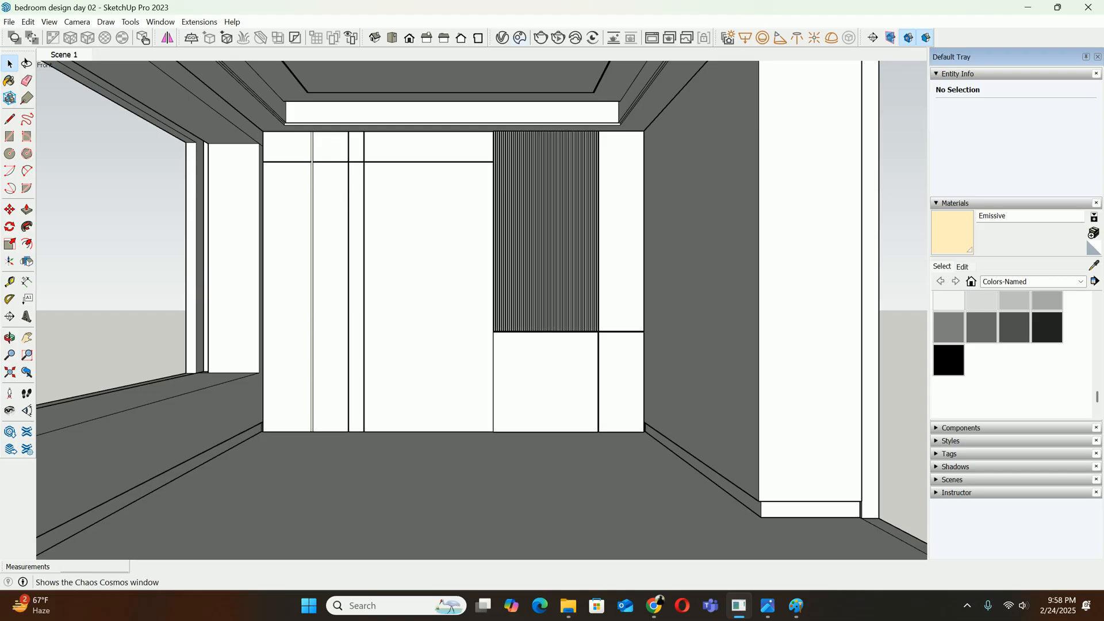
Start an interactive V-Ray render of the bedroom and examine the emissive strip on the back wall
left_click(502, 38)
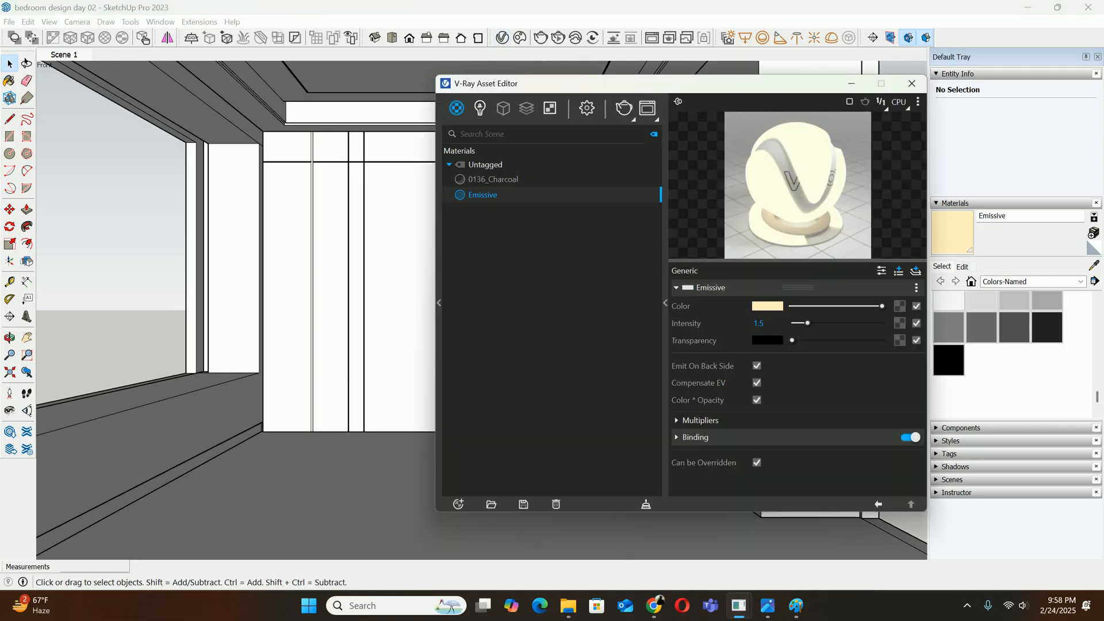
left_click(587, 108)
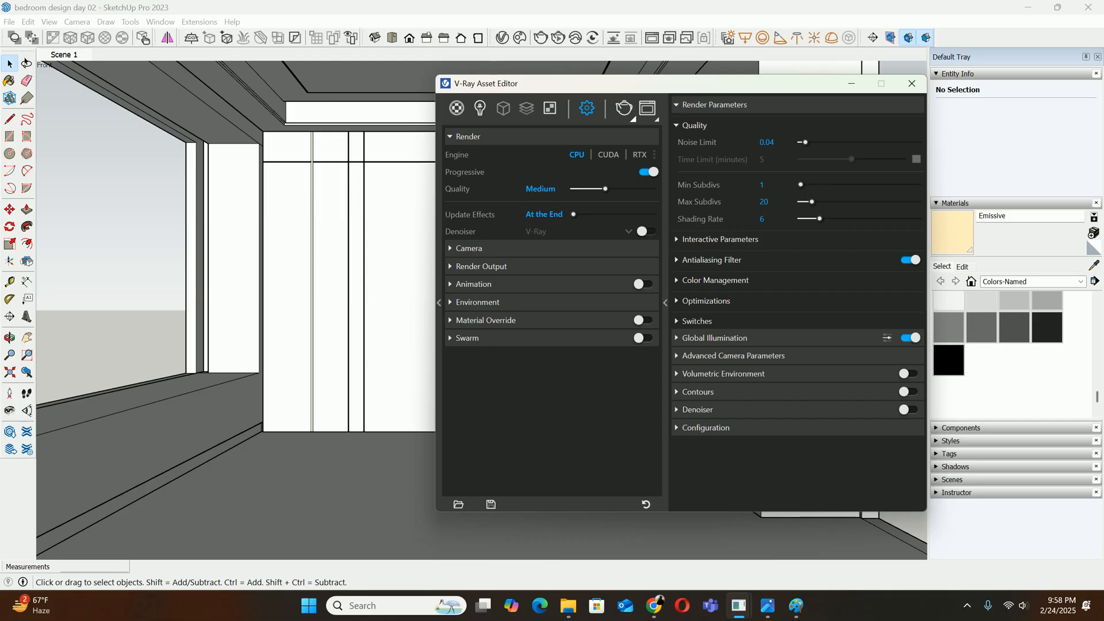
left_click(633, 119)
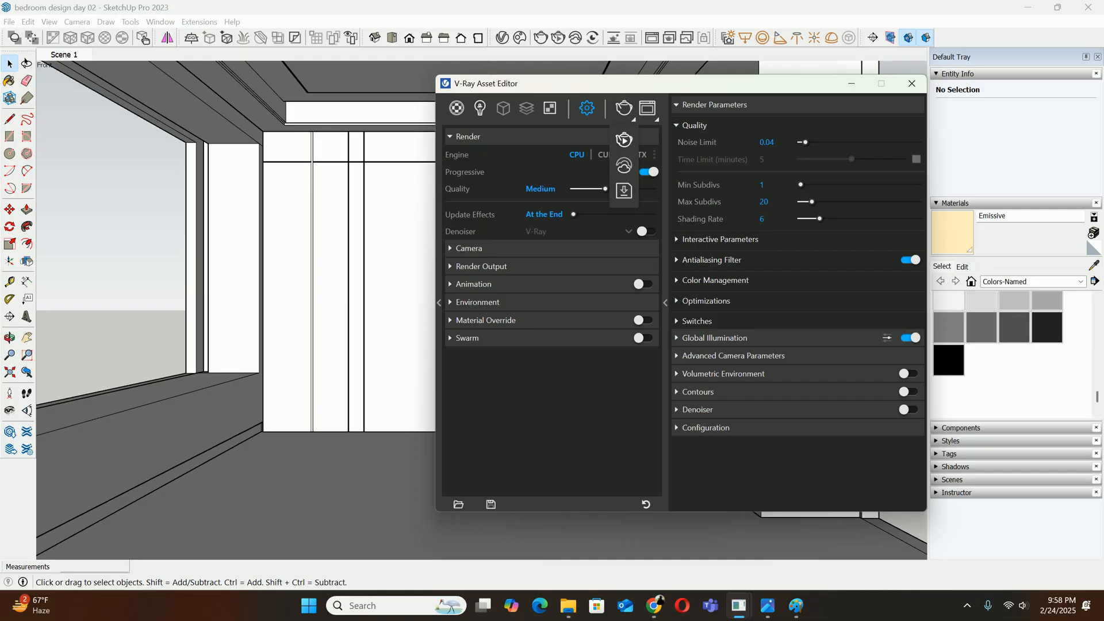
left_click(624, 140)
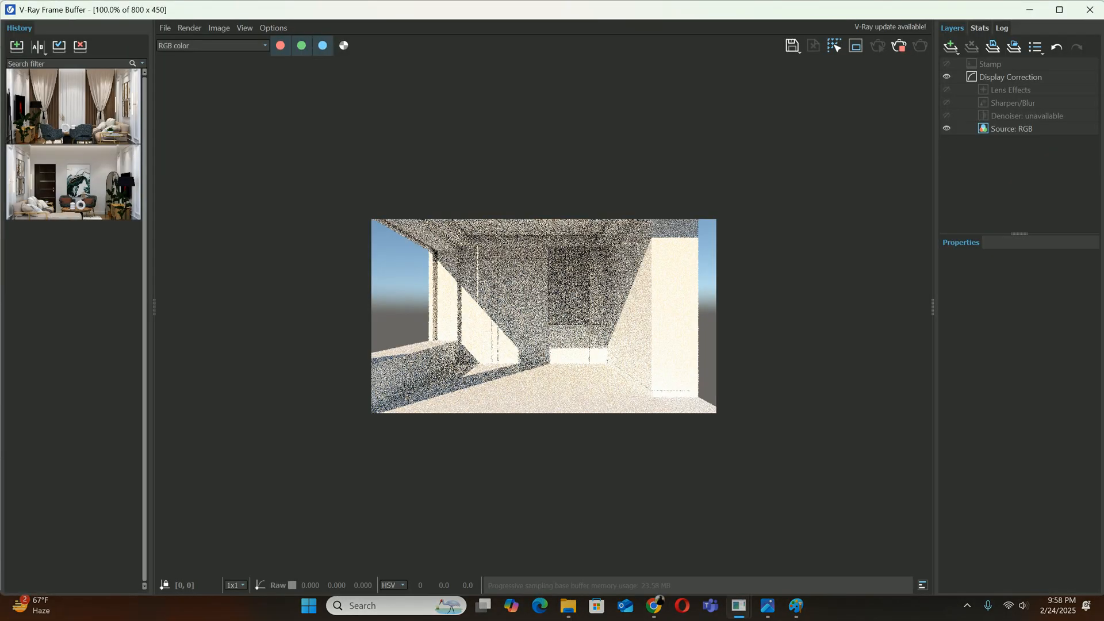
scroll(487, 264, "up", 2)
scroll(420, 209, "up", 1)
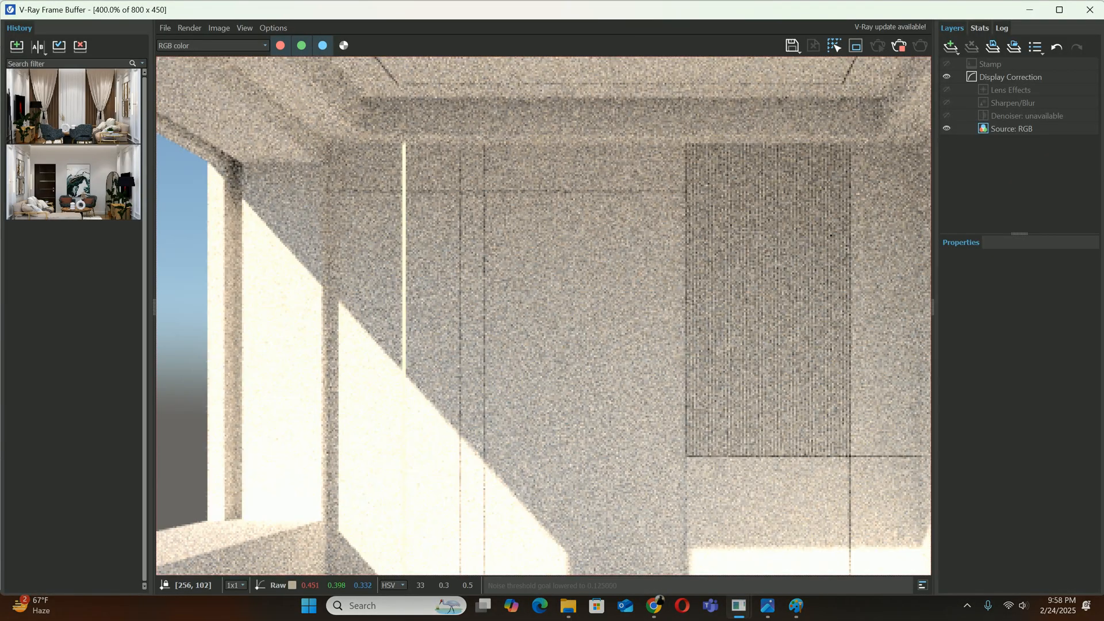
scroll(431, 219, "down", 1)
scroll(438, 224, "up", 1)
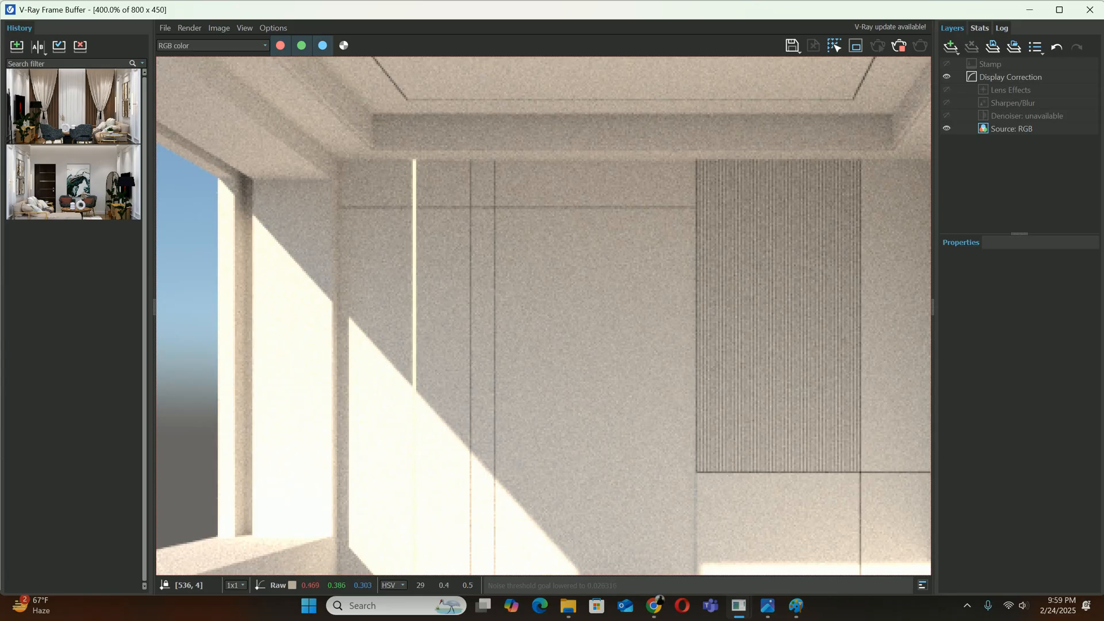
Stop the interactive render and close the V-Ray Frame Buffer and Asset Editor
left_click(898, 45)
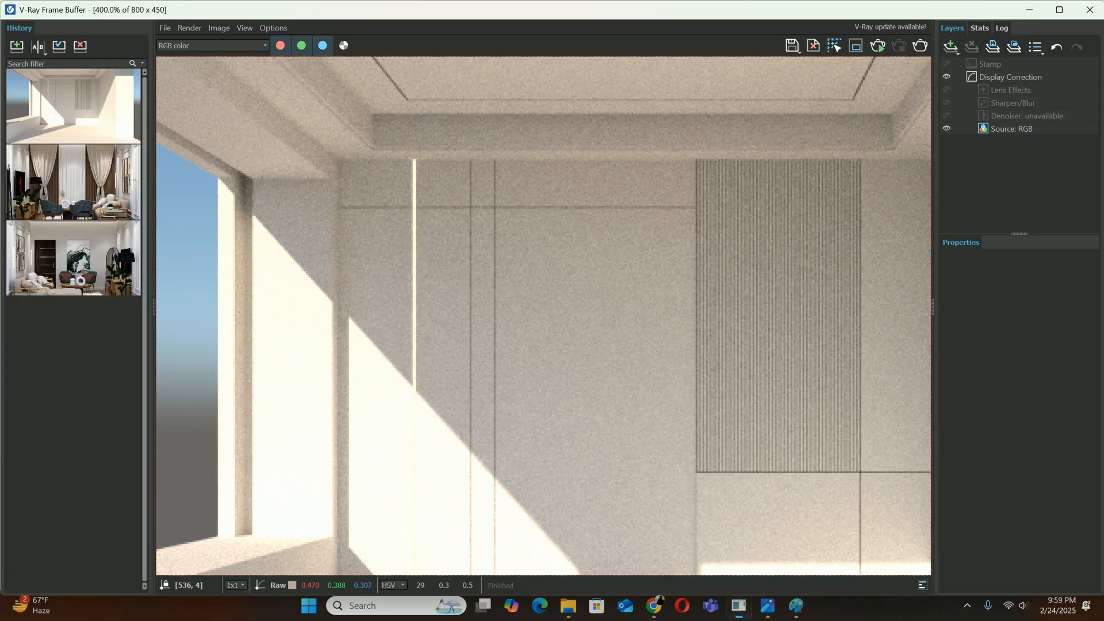
left_click(1090, 10)
left_click(911, 83)
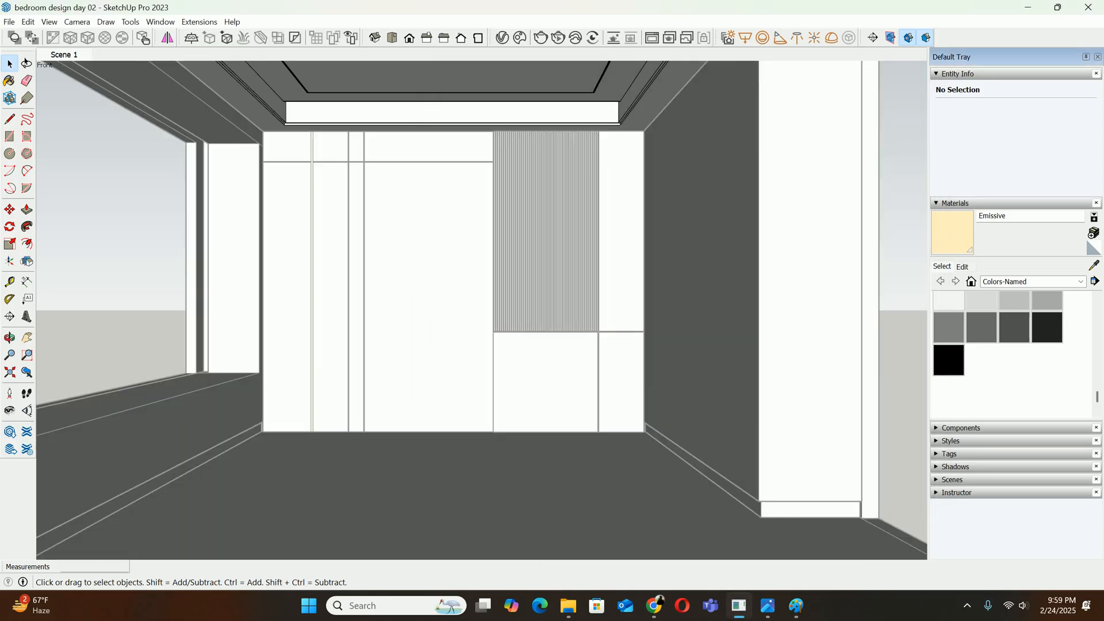
Paint the light strip hidden inside the ceiling cove with the Emissive material and restore the Scene 1 view
scroll(397, 96, "up", 9)
mouse_move(299, 101)
middle_mouse_down()
mouse_move(181, 155)
mouse_move(310, 198)
mouse_move(391, 201)
mouse_move(345, 195)
mouse_move(358, 198)
mouse_move(374, 253)
mouse_move(396, 202)
mouse_move(402, 221)
mouse_move(397, 187)
middle_mouse_up()
key("b")
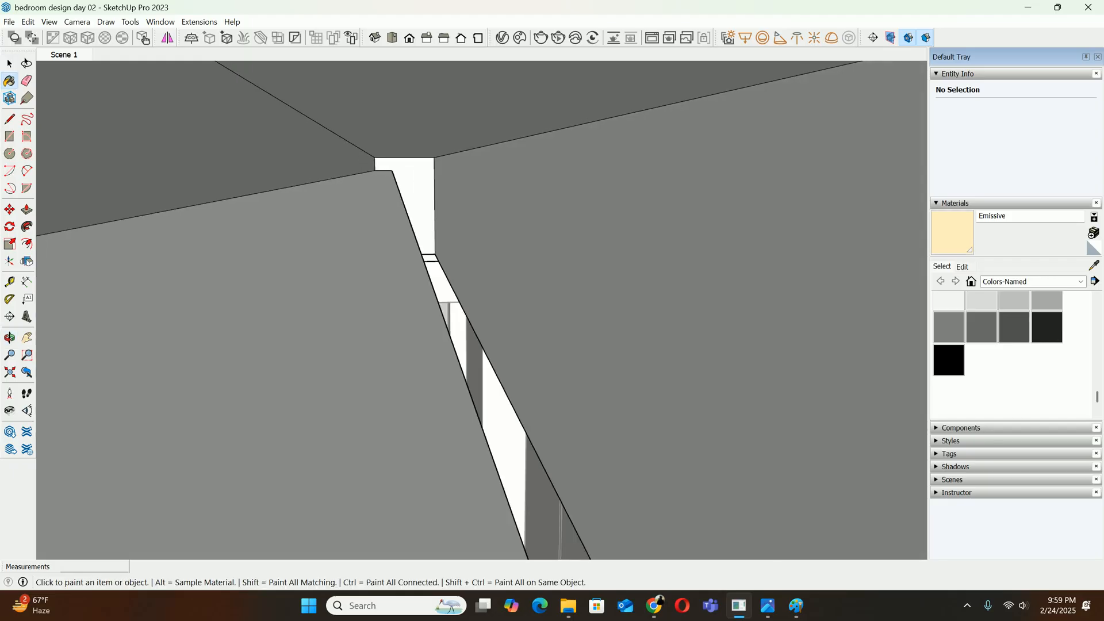
left_click(368, 241)
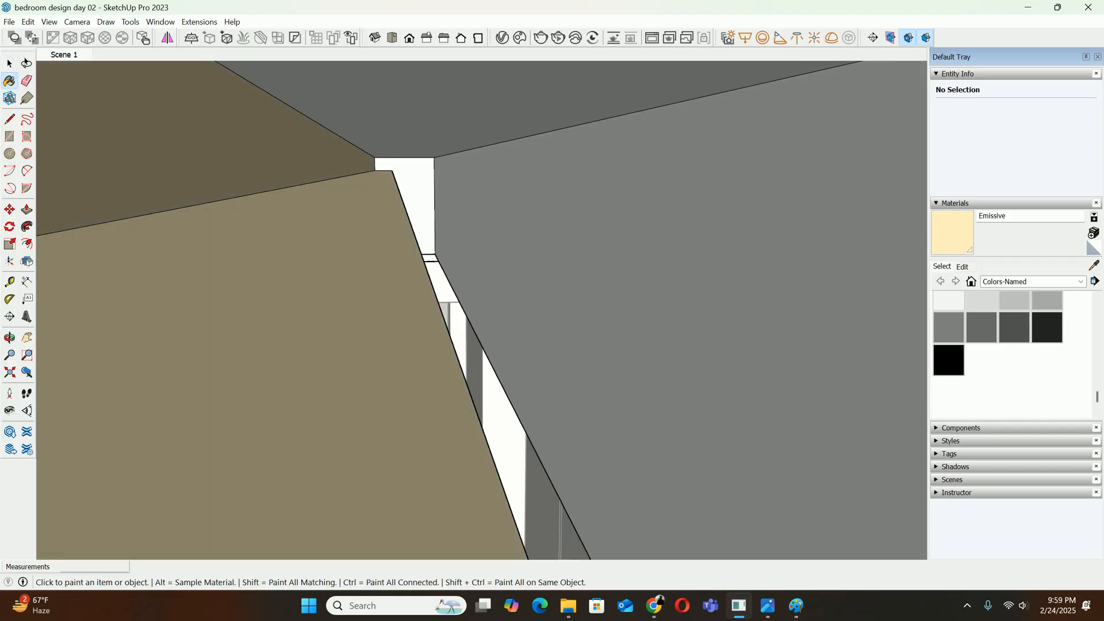
mouse_move(379, 276)
middle_mouse_down()
mouse_move(402, 196)
mouse_move(379, 173)
middle_mouse_up()
key("space")
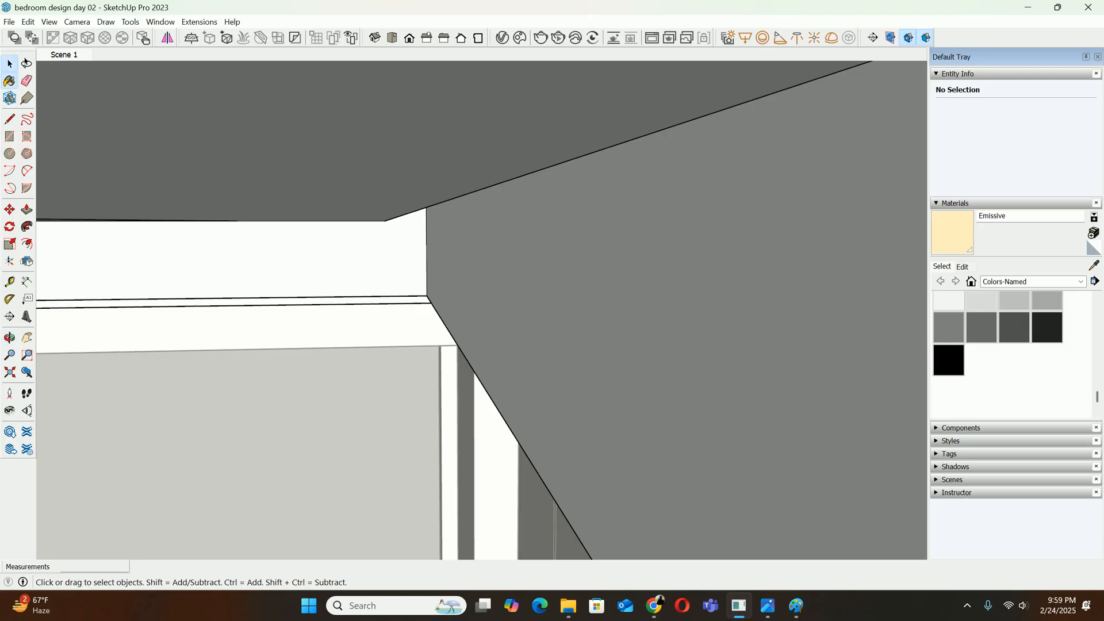
left_click(64, 55)
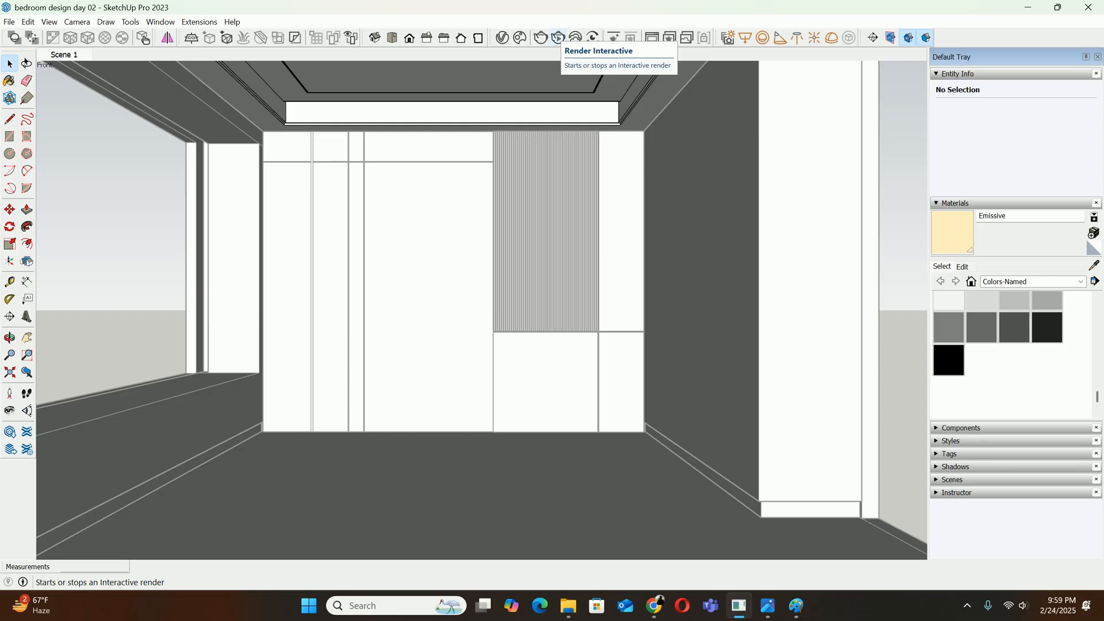
Run an interactive render to examine the glow in the ceiling cove, stop it and close the frame buffer
left_click(558, 37)
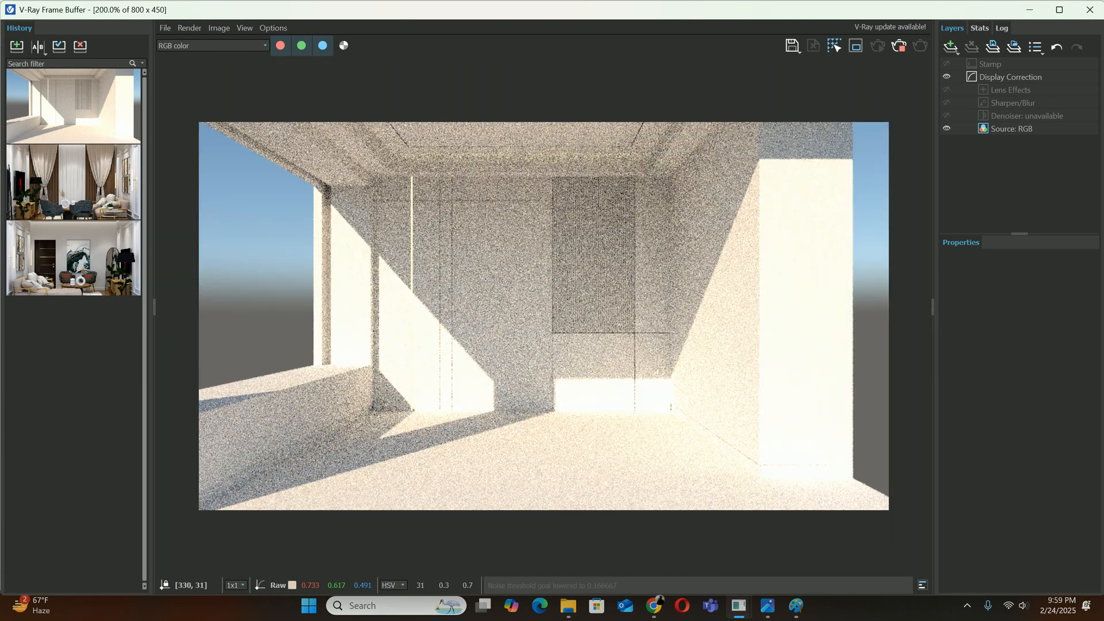
scroll(600, 172, "up", 1)
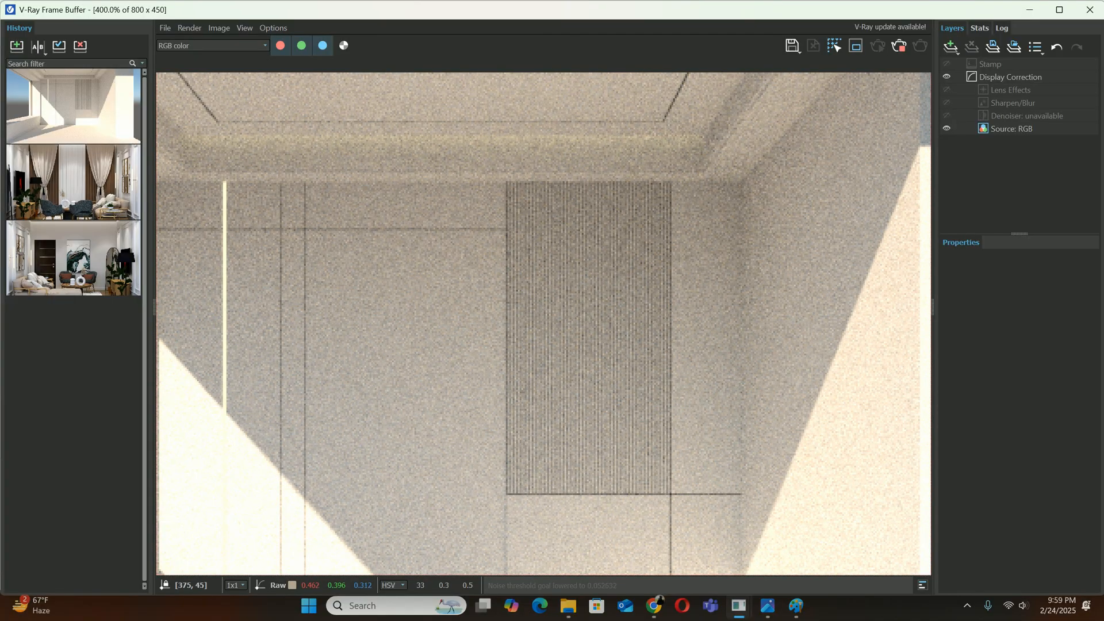
scroll(522, 160, "down", 1)
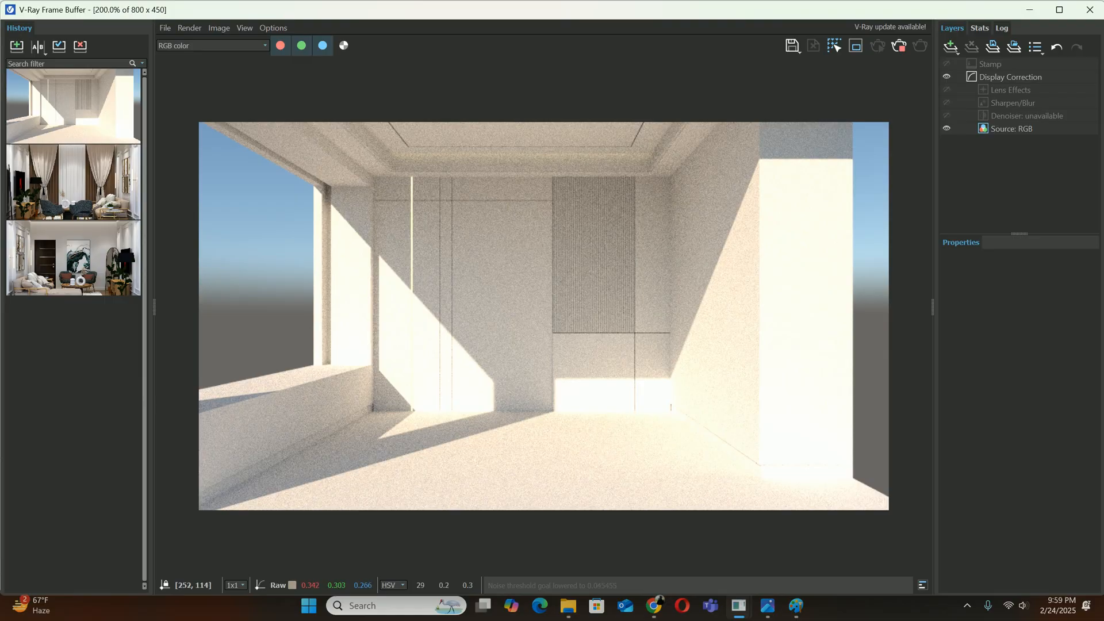
scroll(499, 162, "up", 1)
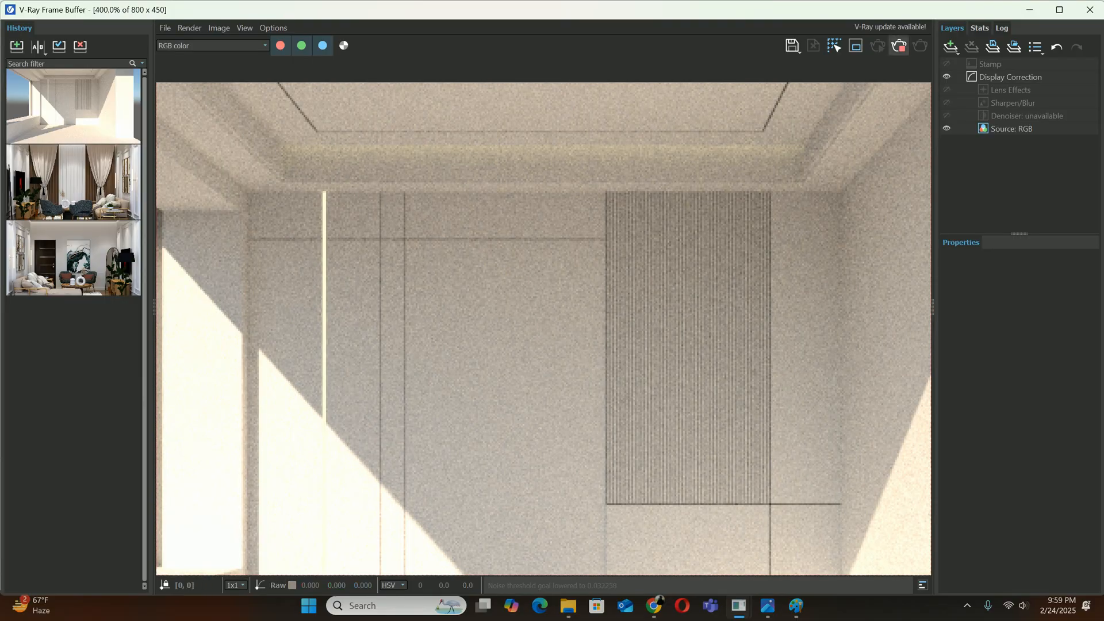
left_click(899, 45)
left_click(1090, 10)
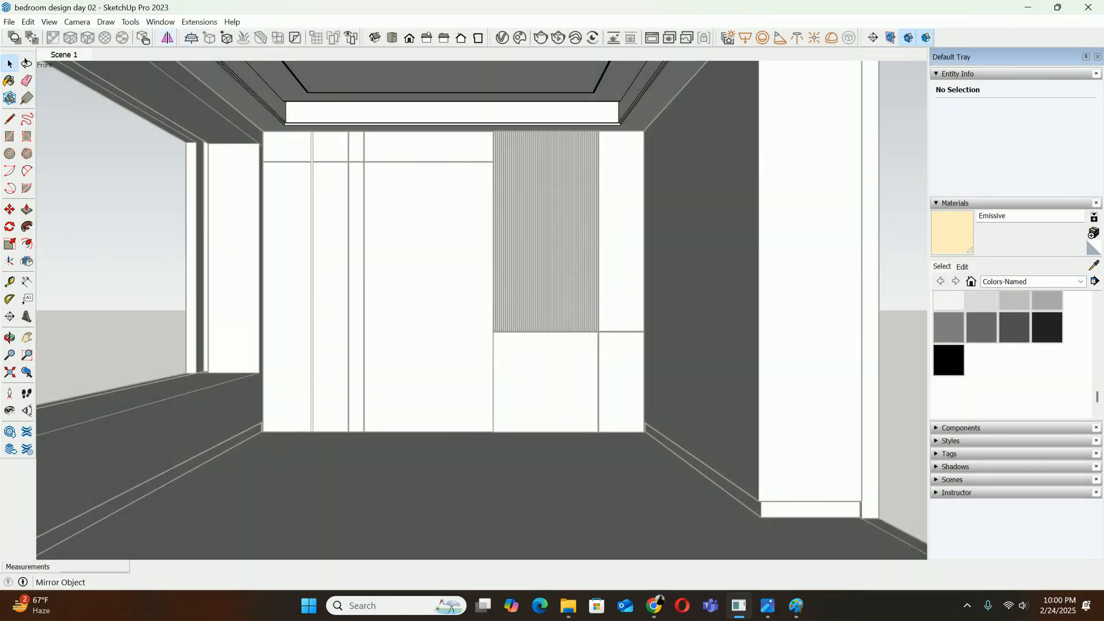
Set the Emissive material's intensity to 2 and close the V-Ray Asset Editor
left_click(728, 37)
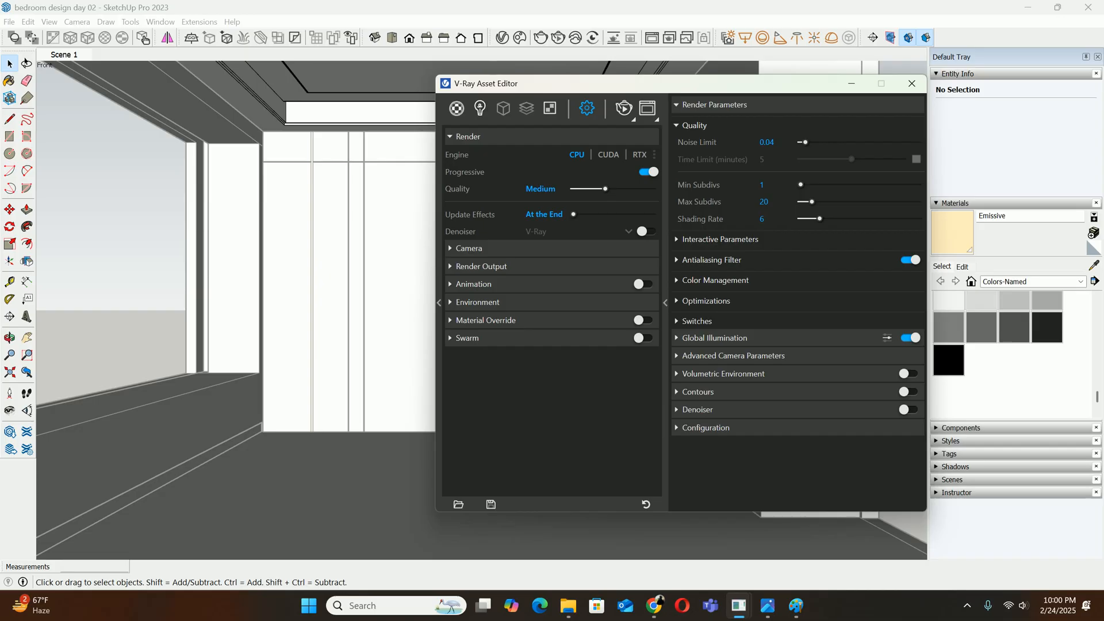
left_click(456, 108)
left_click(493, 180)
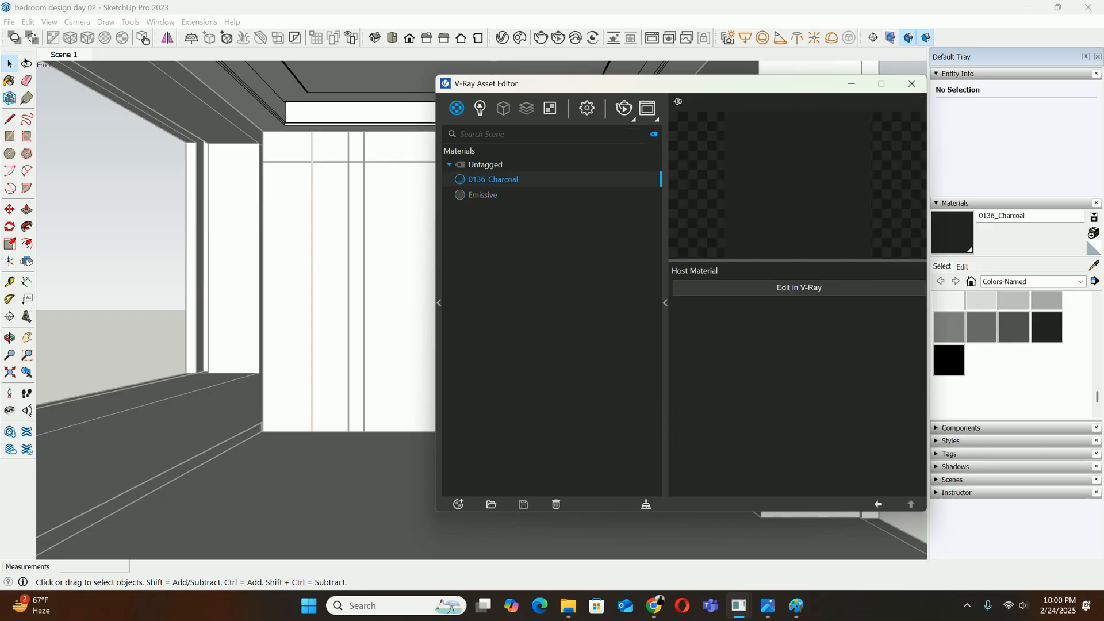
left_click(483, 195)
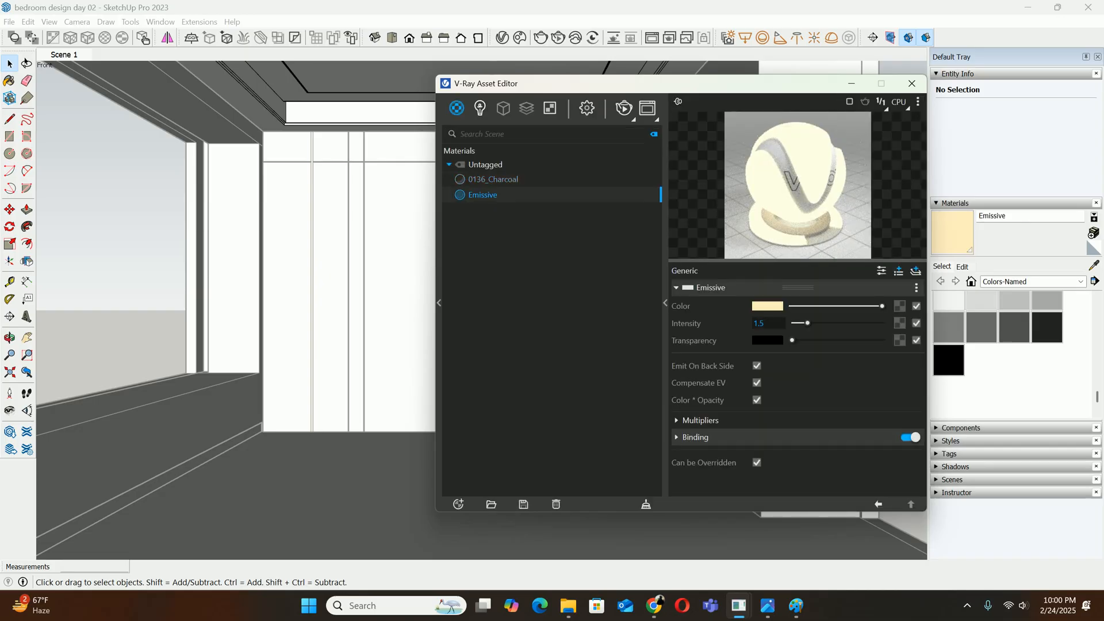
double_click(759, 324)
type("2")
key("Return")
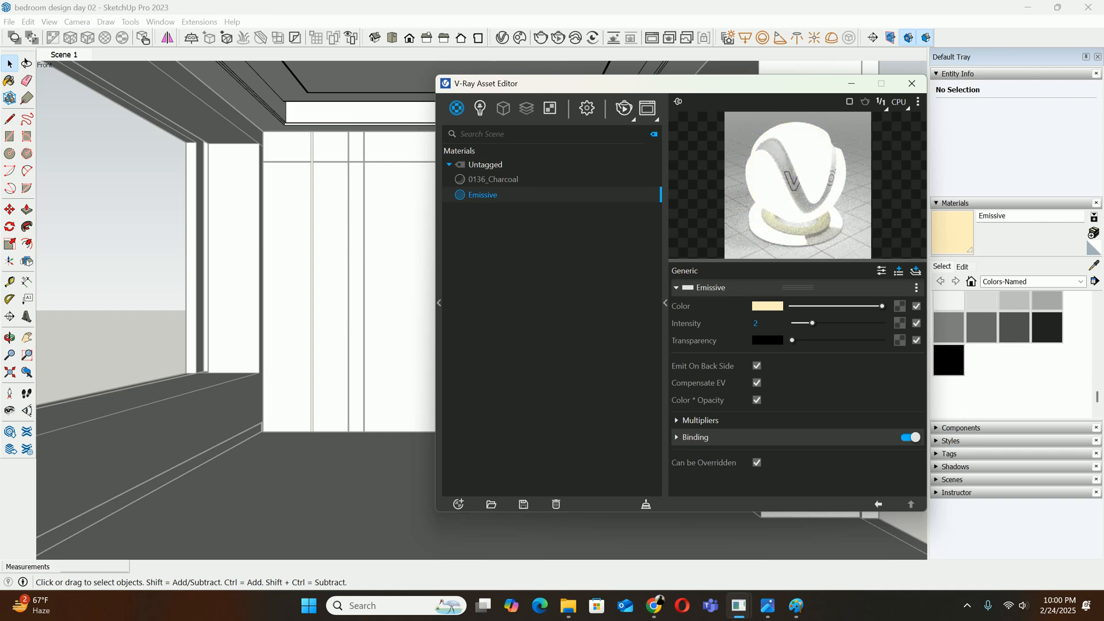
left_click(911, 84)
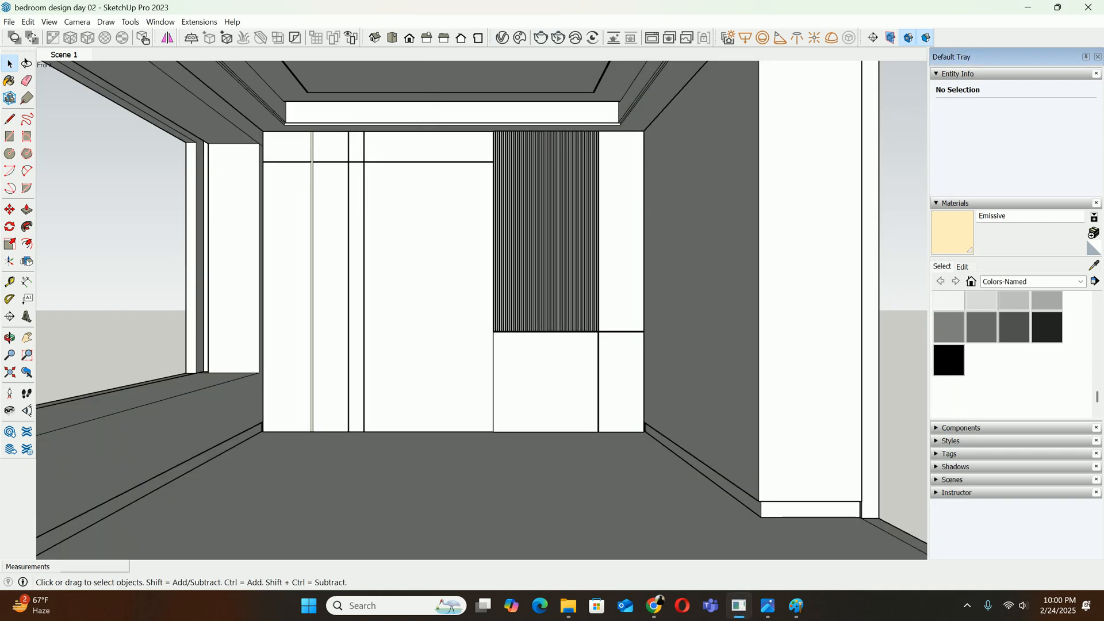
Run another interactive render and examine the brightness of the ceiling cove and the wall strip
left_click(558, 38)
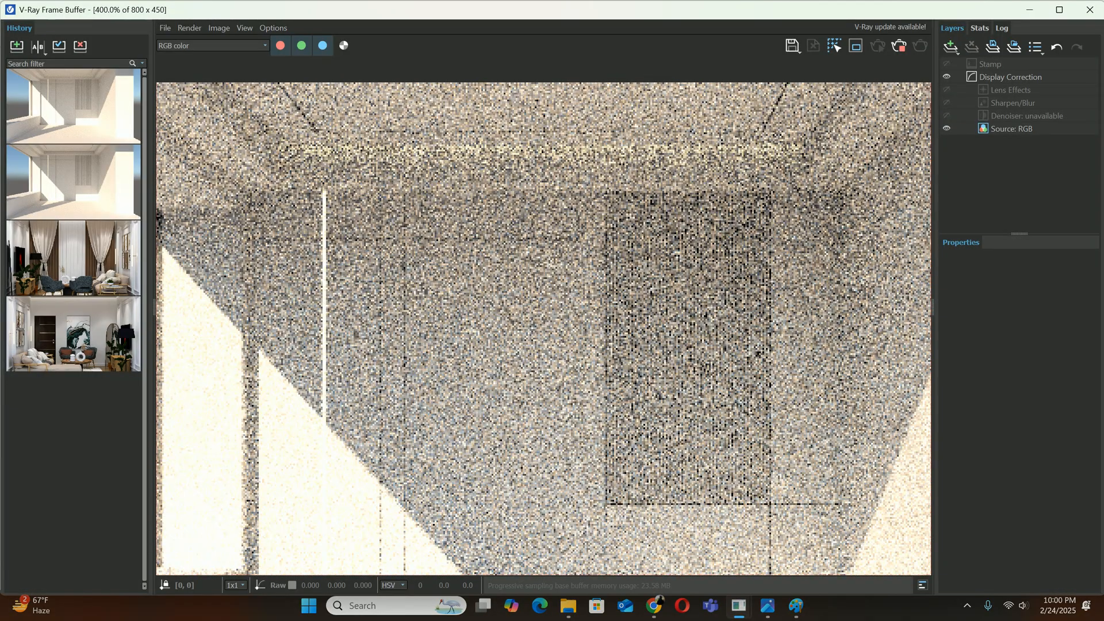
scroll(396, 213, "down", 1)
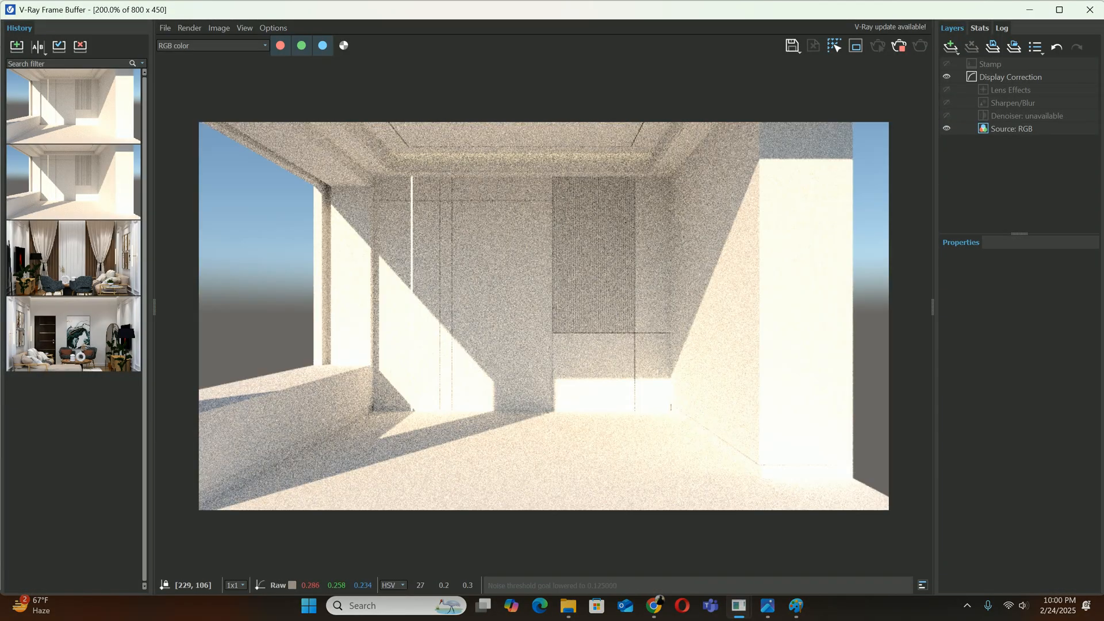
scroll(442, 178, "up", 1)
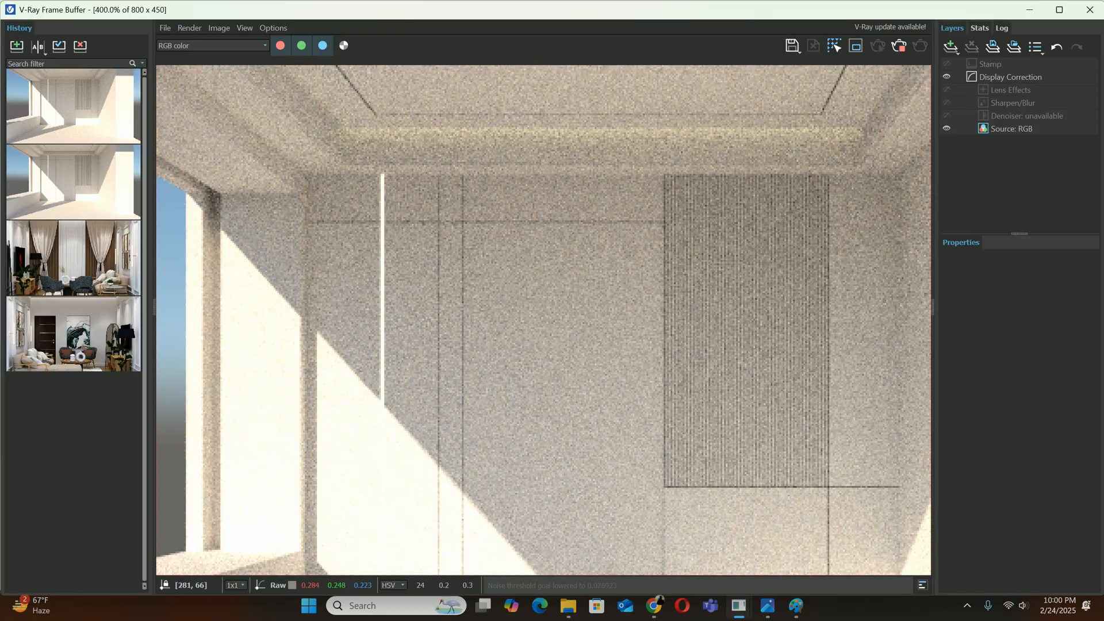
scroll(442, 179, "down", 1)
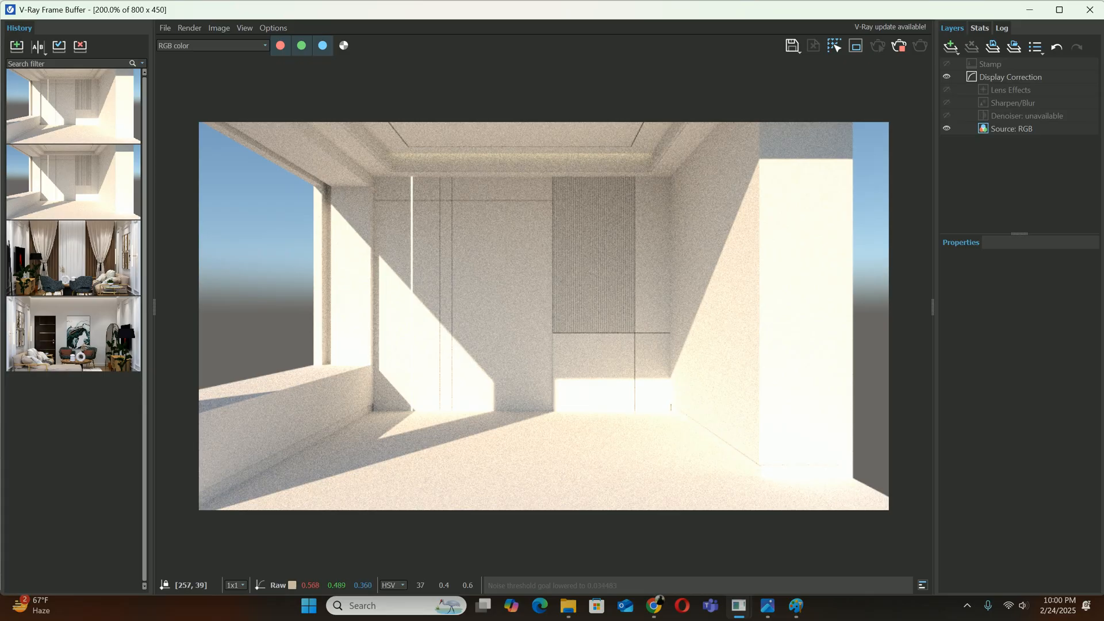
scroll(432, 221, "up", 1)
scroll(433, 221, "down", 1)
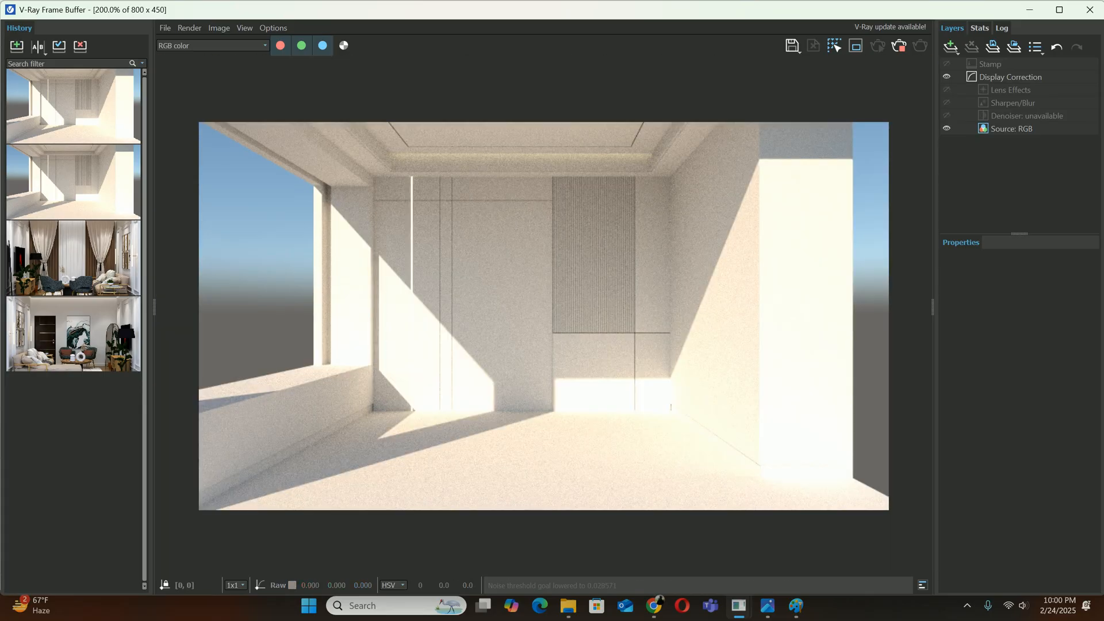